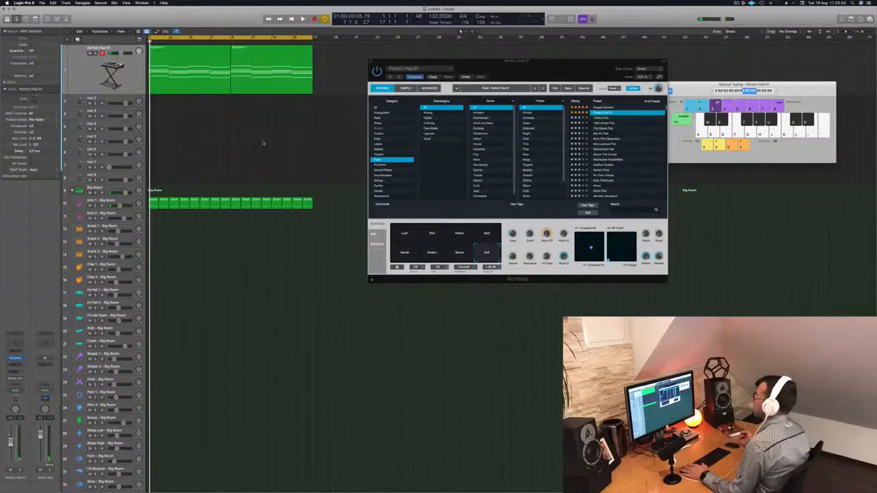
Show the toolbar above the tracks and play back the pad with the kick from the start.
left_click(138, 94)
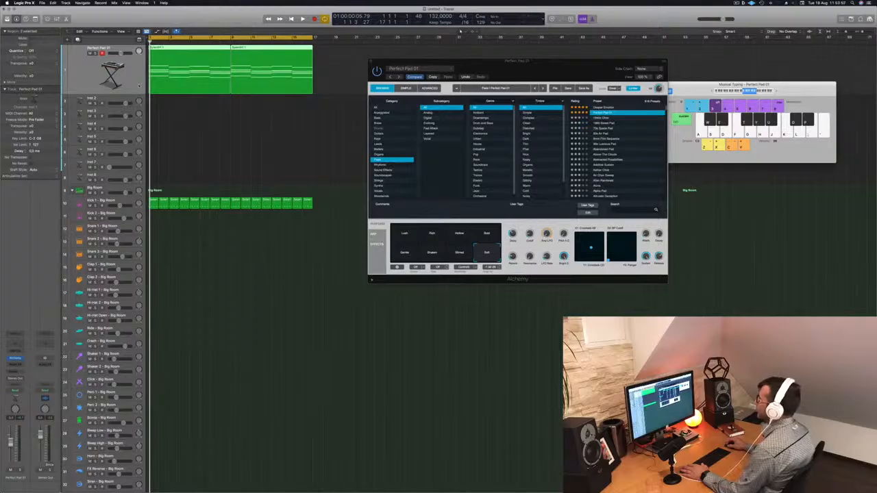
mouse_move(140, 93)
left_mouse_down()
mouse_move(136, 102)
mouse_move(126, 96)
left_mouse_up()
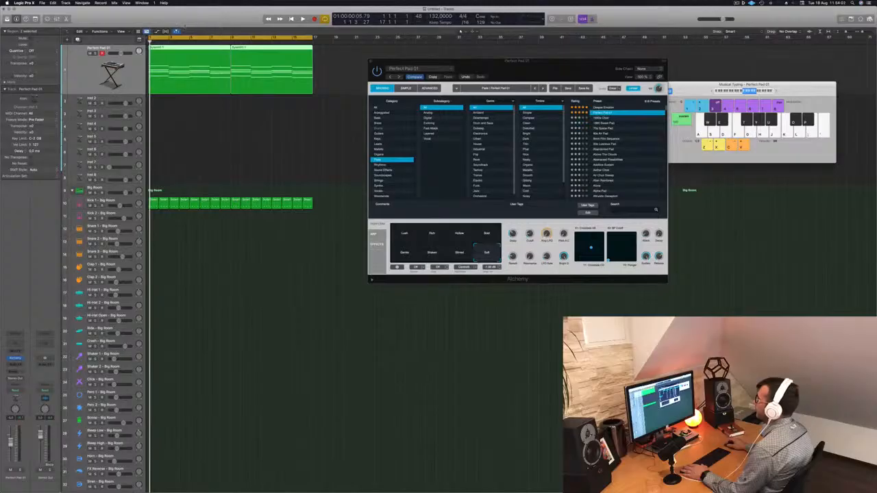
key("ctrl+alt+super+t")
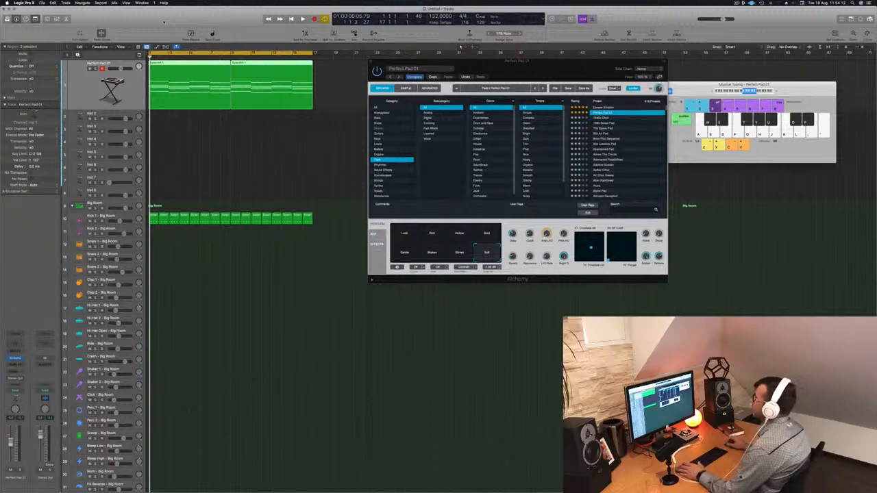
left_click(172, 144)
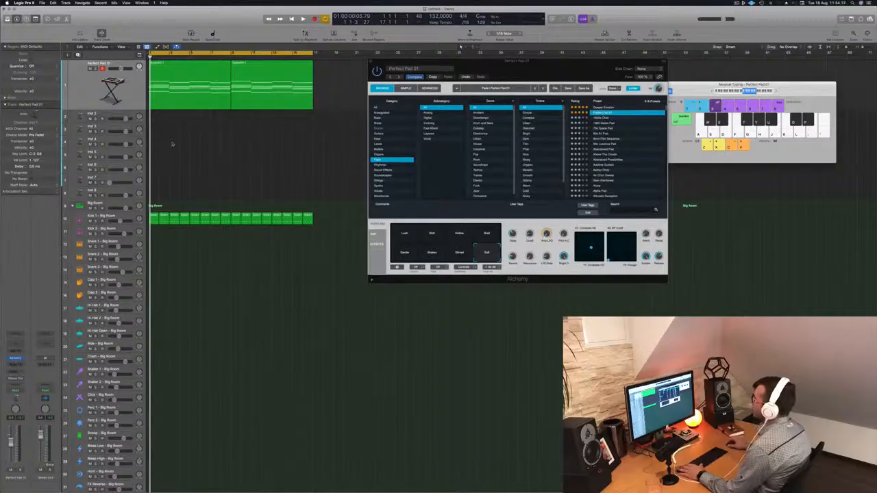
left_click(207, 98)
left_click(217, 171)
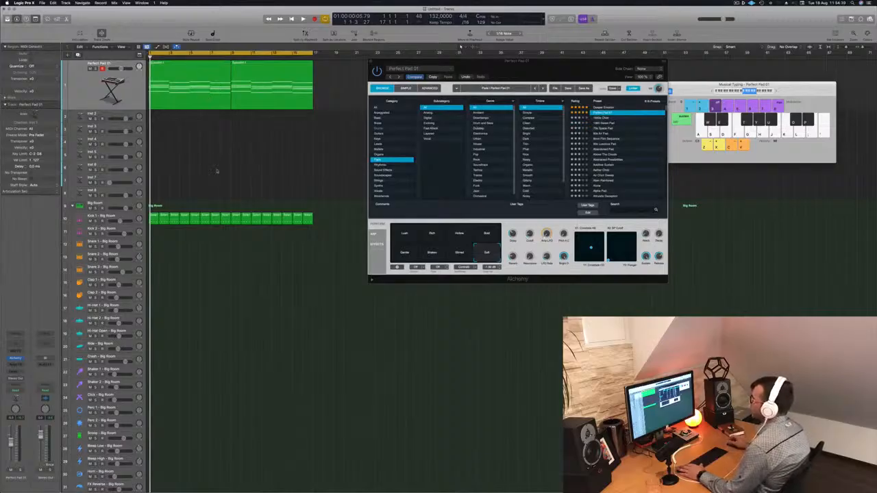
key("space")
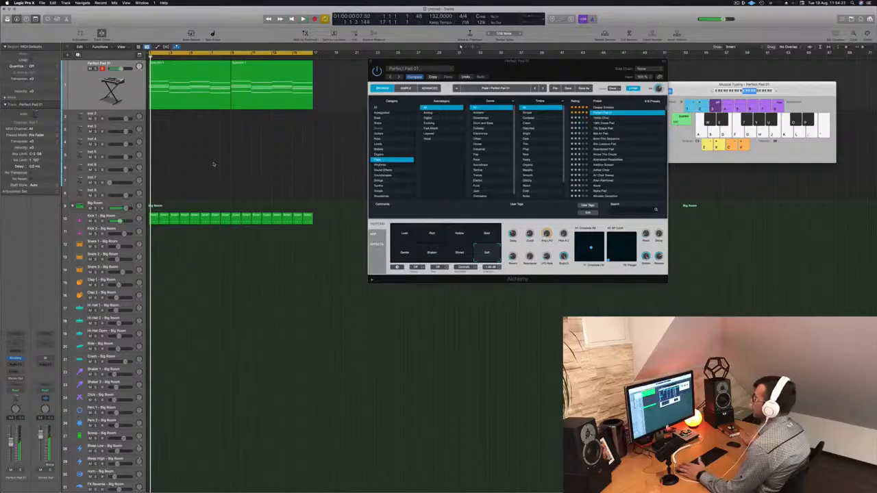
Copy the first Kick 1 region to the start of the Snare 1 track, open it in the Piano Roll and play it.
left_click(128, 218)
left_click(173, 253)
left_click_drag(155, 179, 154, 249)
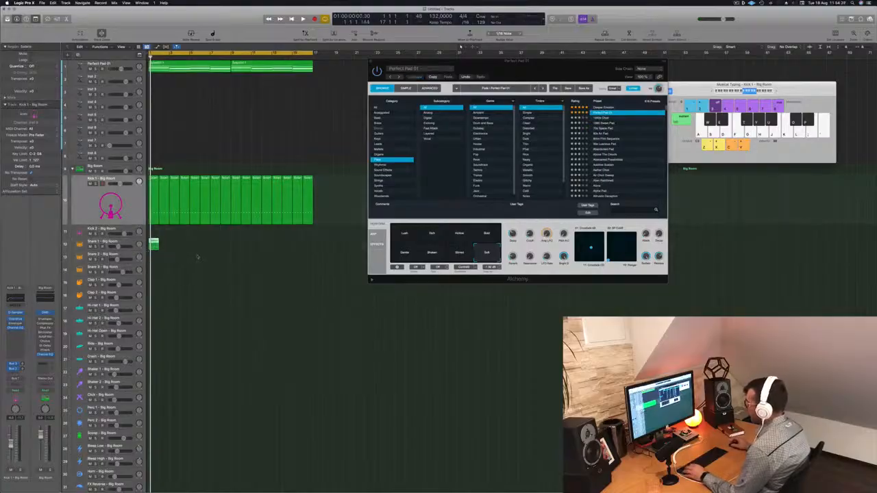
key("e")
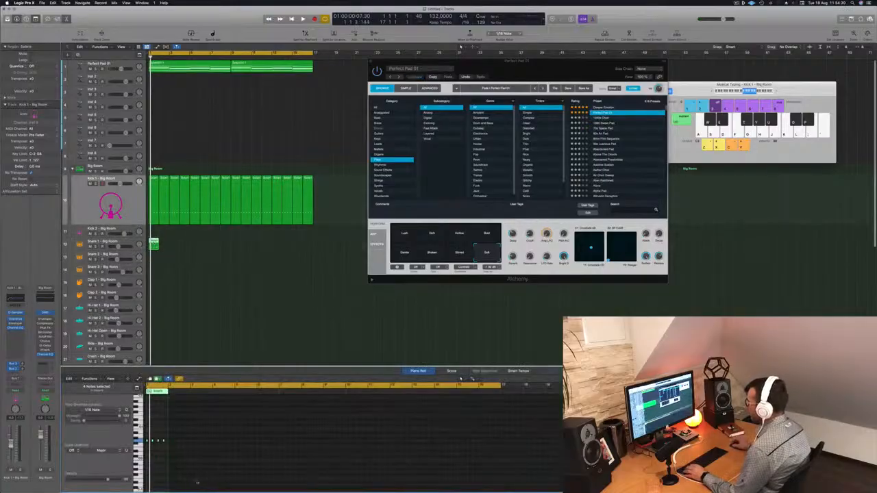
key("space")
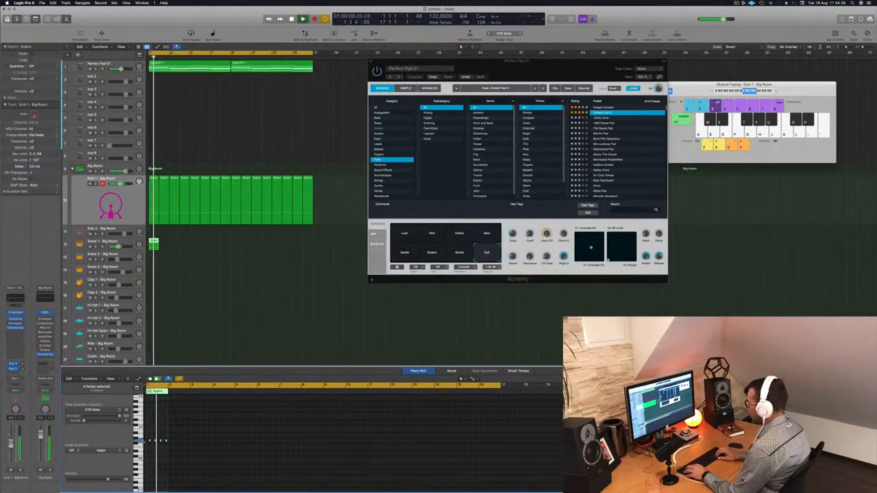
key("space")
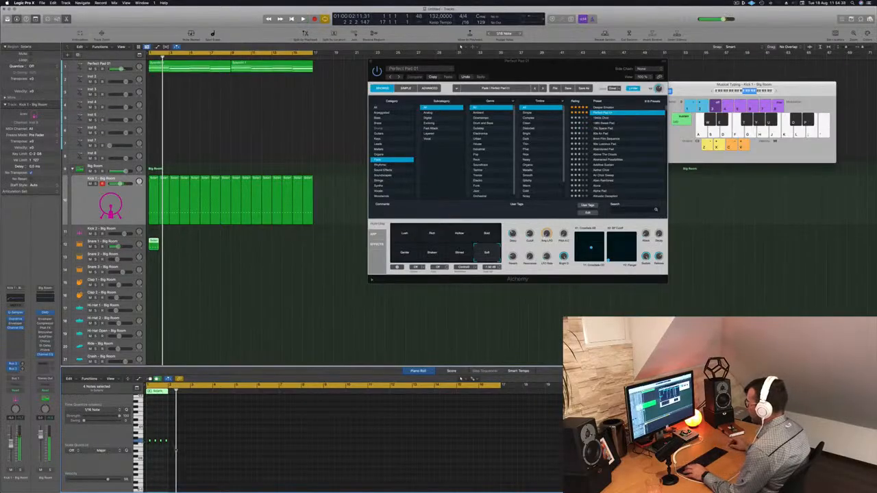
Transpose all four notes of the Snare 1 region up in semitone steps and play the result from the start.
scroll(153, 448, "up", 8)
scroll(163, 449, "left", 2)
left_click_drag(159, 425, 317, 482)
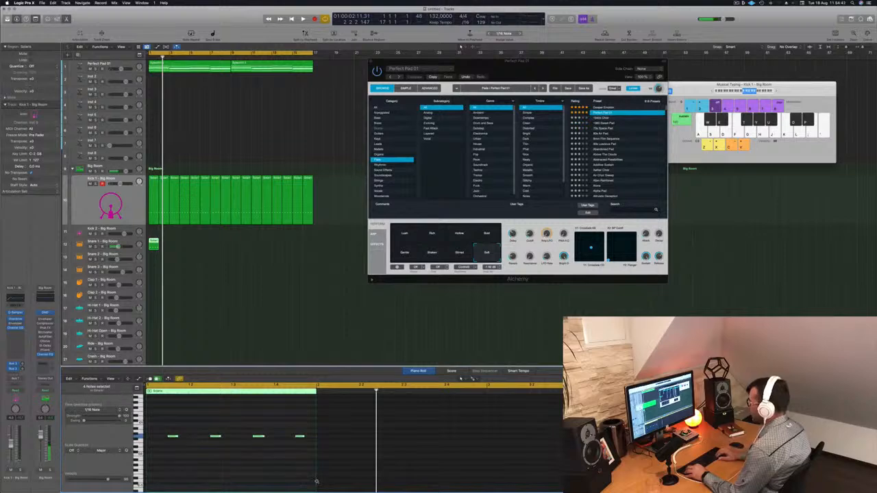
key("alt+Up")
key("alt+Up")
key("alt+Up")
key("alt+Up")
key("alt+Up")
key("alt+Up")
key("alt+Up")
key("alt+Up")
key("alt+Up")
key("alt+Up")
key("alt+Up")
key("alt+Up")
key("alt+Up")
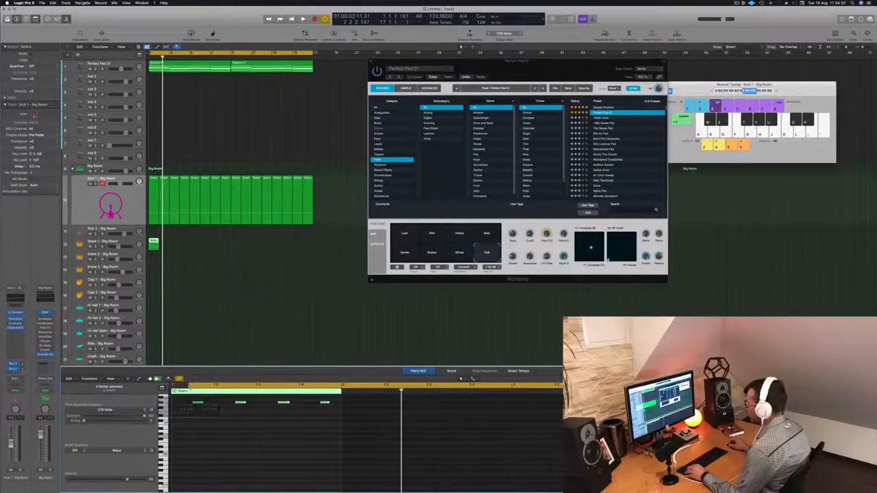
key("space")
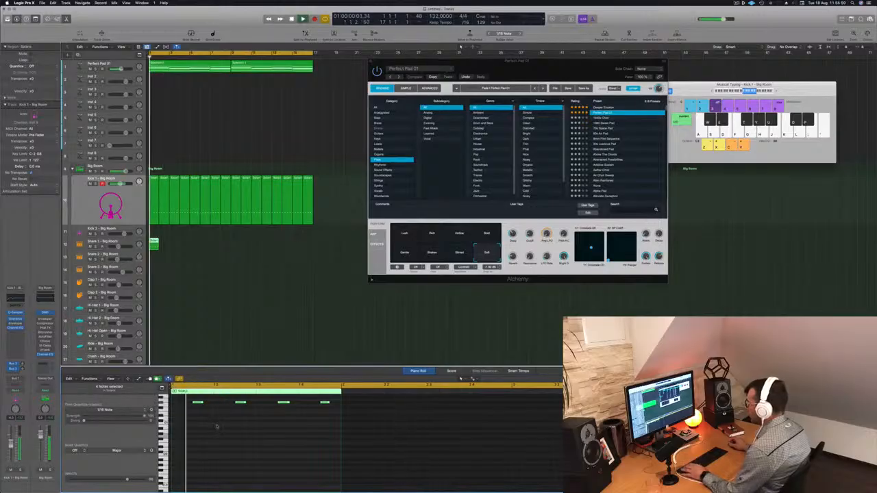
key("super+Left")
key("space")
Reselect the four snare notes and raise their pitch a few more semitones during playback.
left_click_drag(181, 404, 279, 433)
key("space")
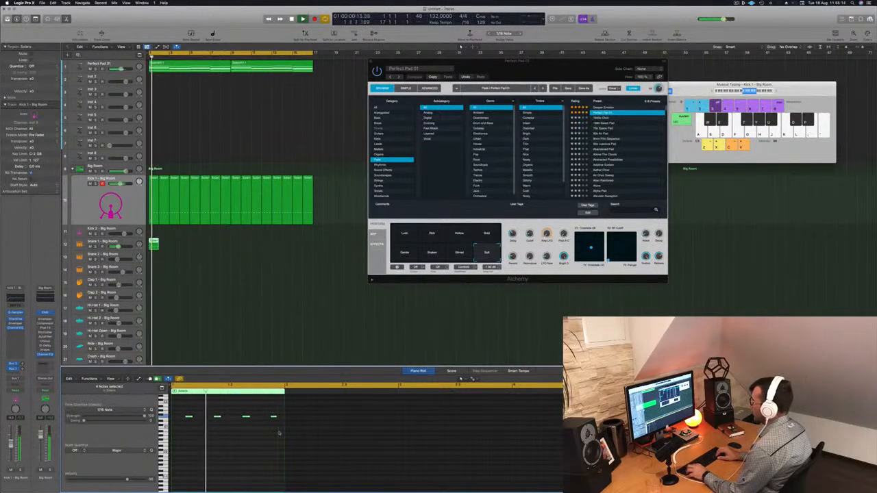
key("alt+Up")
key("alt+Up")
key("alt+Up")
key("Return")
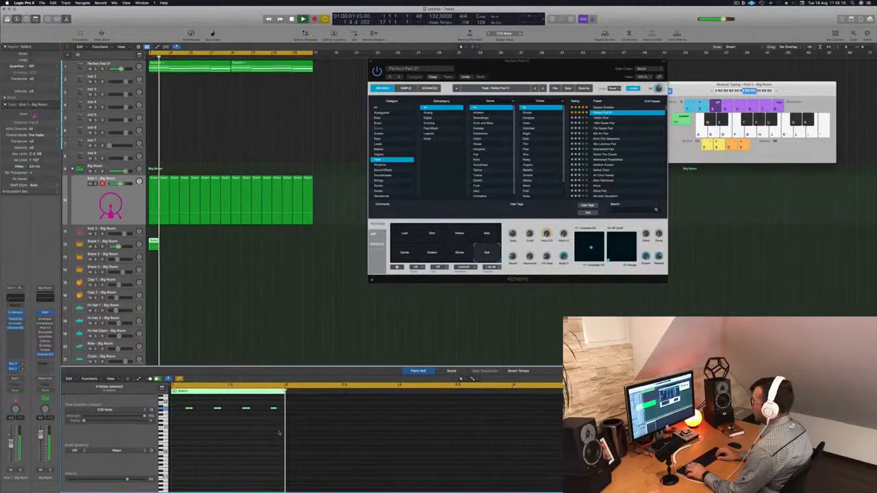
Reduce the snare pattern to two notes, placed on beats 2 and 4, and check it in playback.
key("alt+Right")
key("alt+Right")
key("space")
key("space")
key("alt+Left")
key("alt+Left")
key("alt+Left")
key("alt+Left")
key("space")
key("space")
key("space")
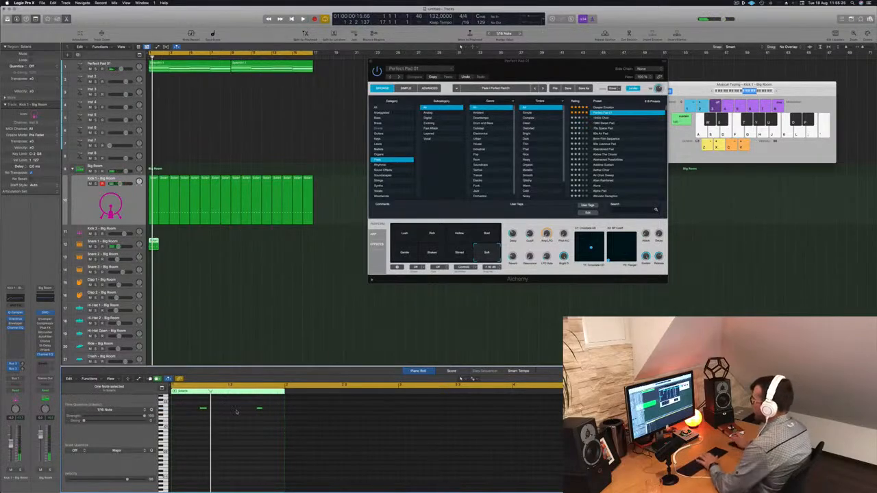
key("space")
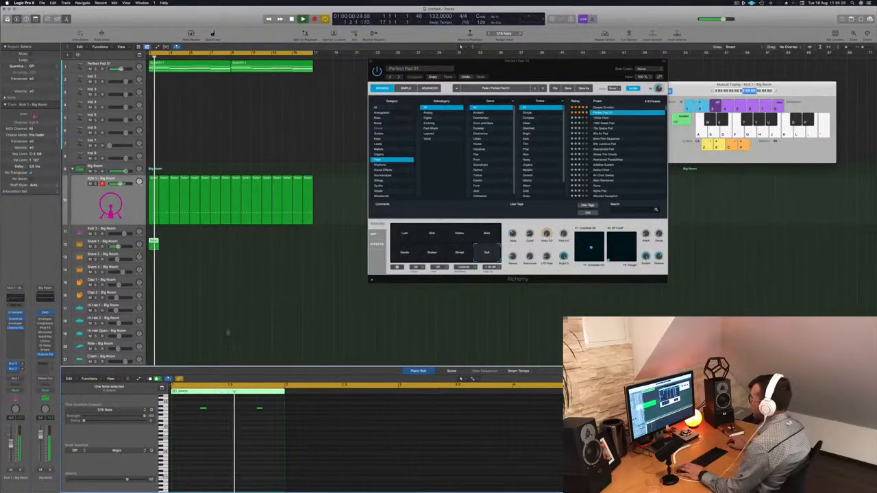
Duplicate the Snare 1 region until it fills all 16 bars of the loop, and play it with the kick.
left_click_drag(154, 243, 199, 244)
left_click_drag(254, 247, 237, 245)
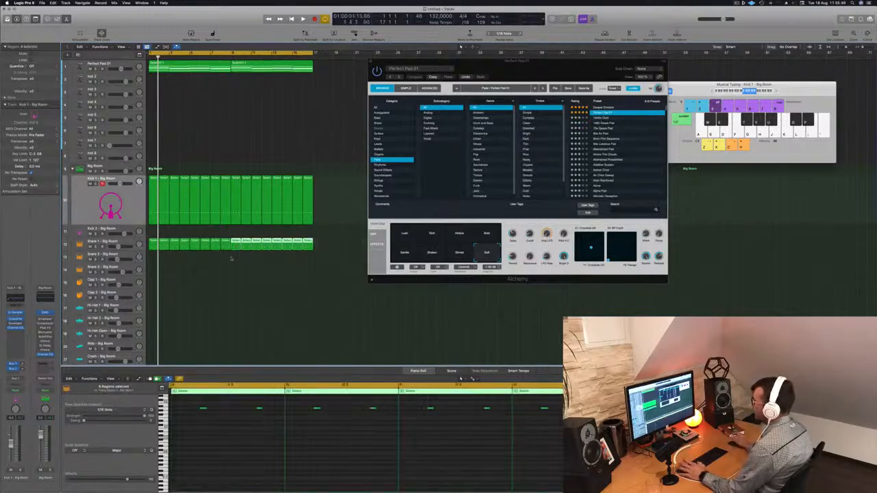
key("space")
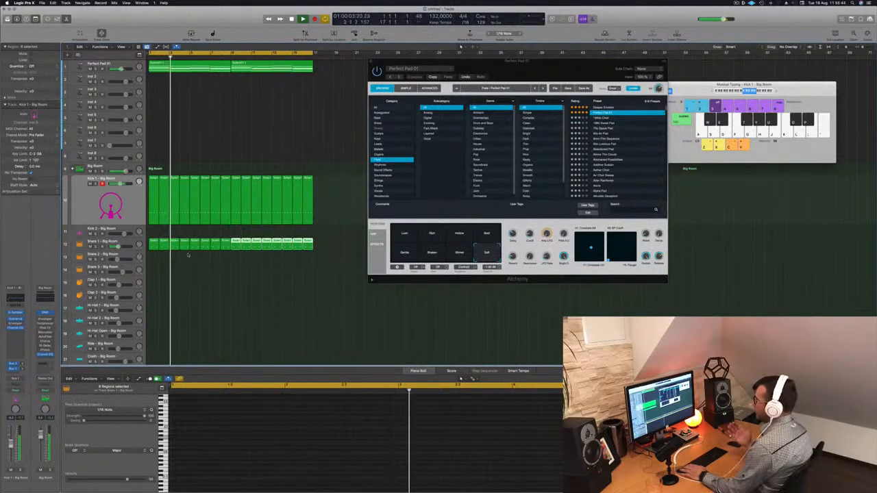
key("space")
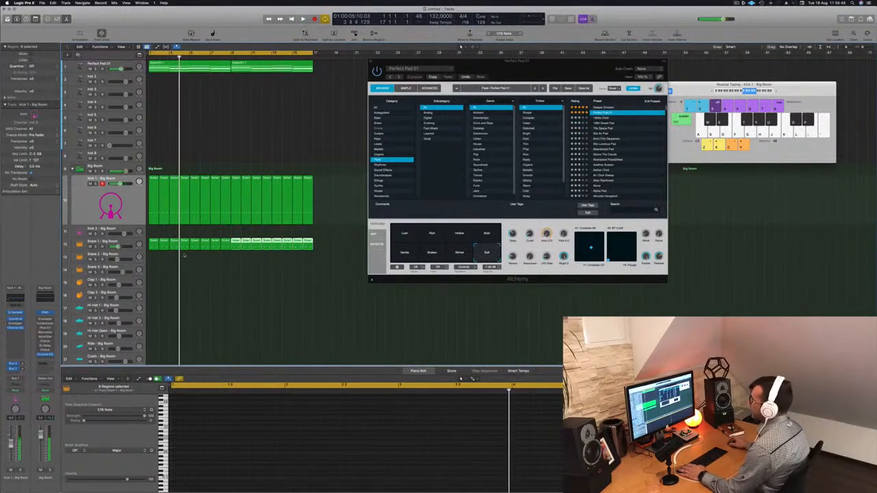
left_click(126, 243)
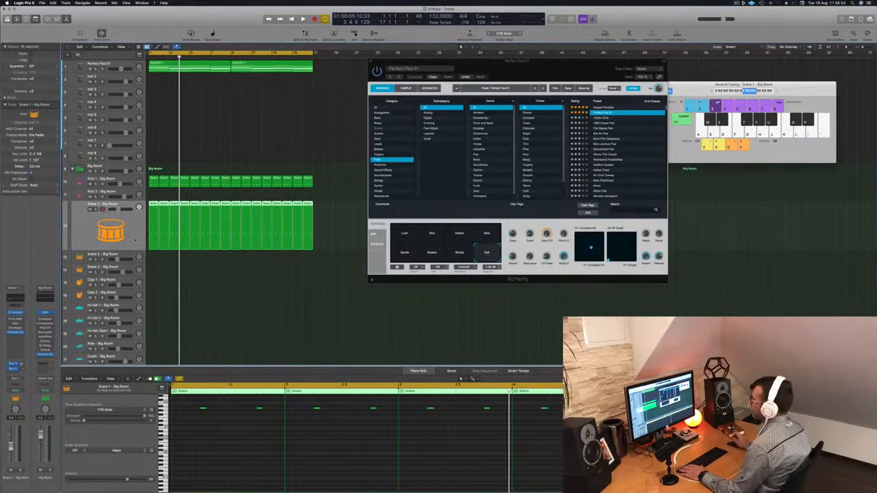
key("space")
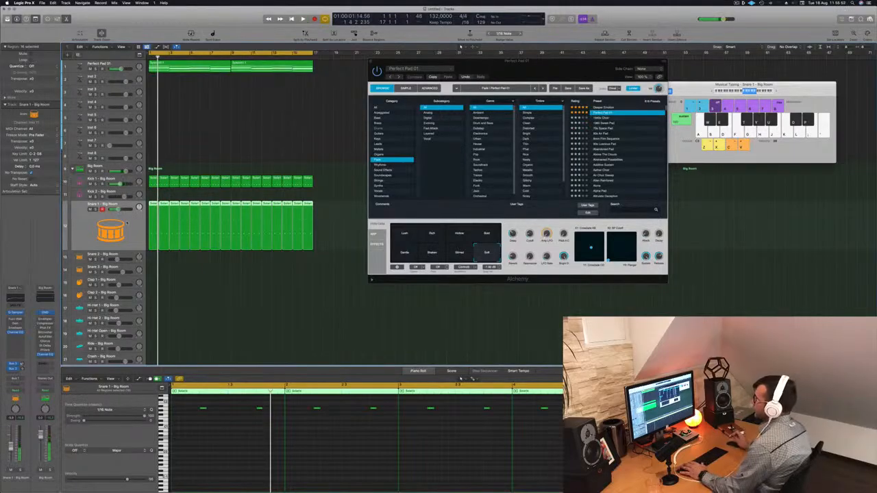
key("space")
left_click(199, 283)
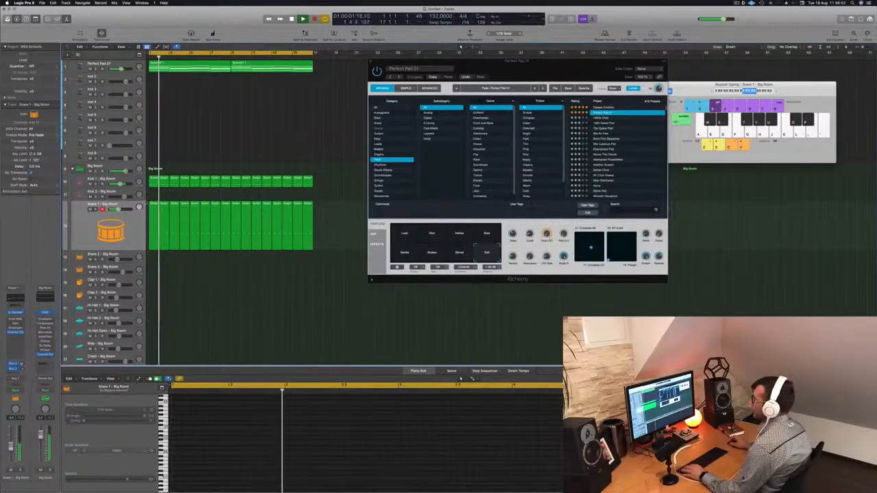
Copy the first Kick 1 region to the start of the Hi-Hat Open track.
scroll(209, 301, "down", 4)
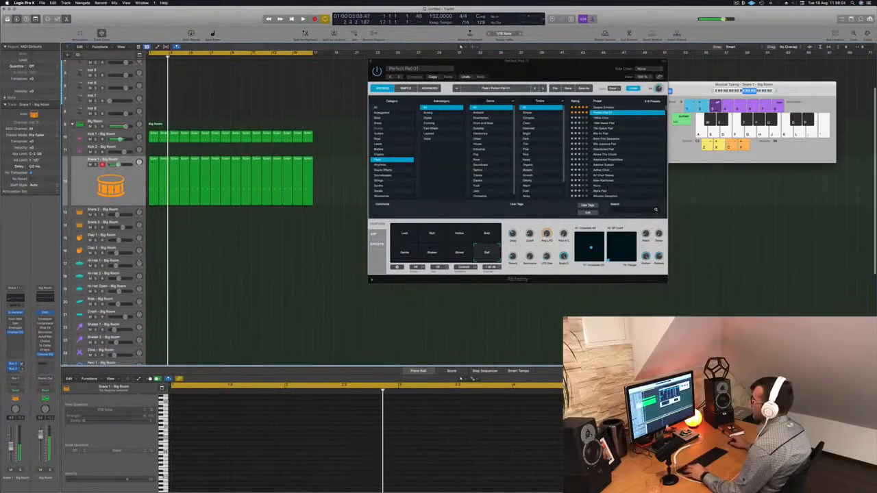
left_click(154, 135)
left_click_drag(154, 139, 154, 288)
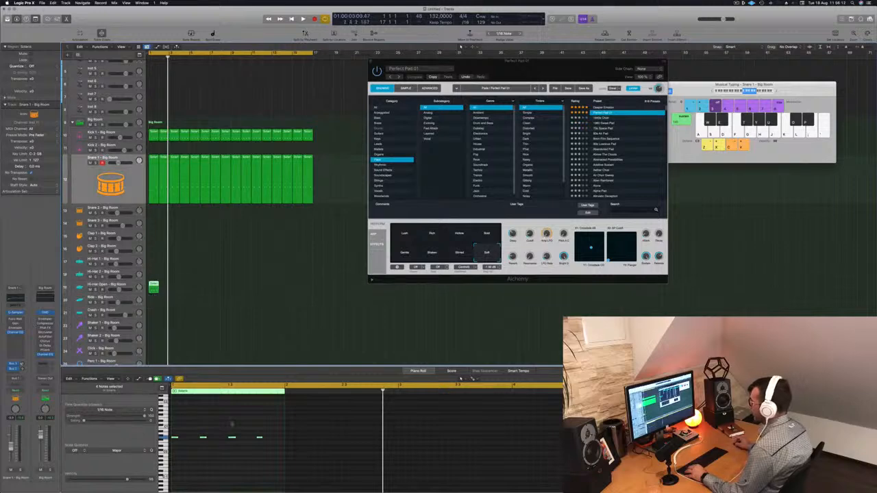
Shift the four open hi-hat notes to the off-beats and adjust their pitch while listening to the loop.
left_click_drag(266, 432, 169, 447)
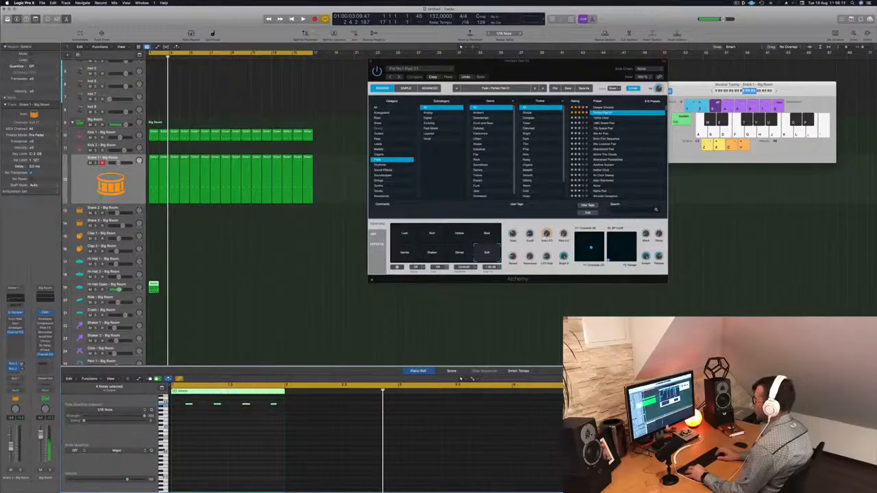
scroll(201, 455, "up", 2)
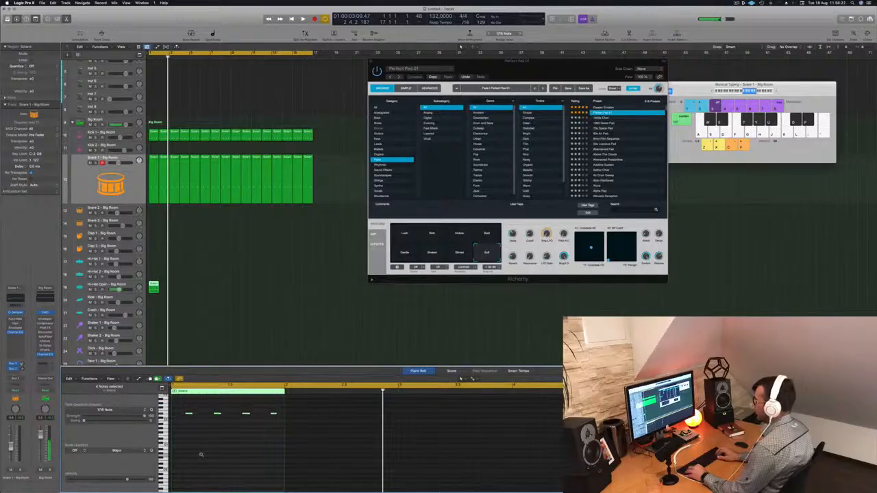
key("space")
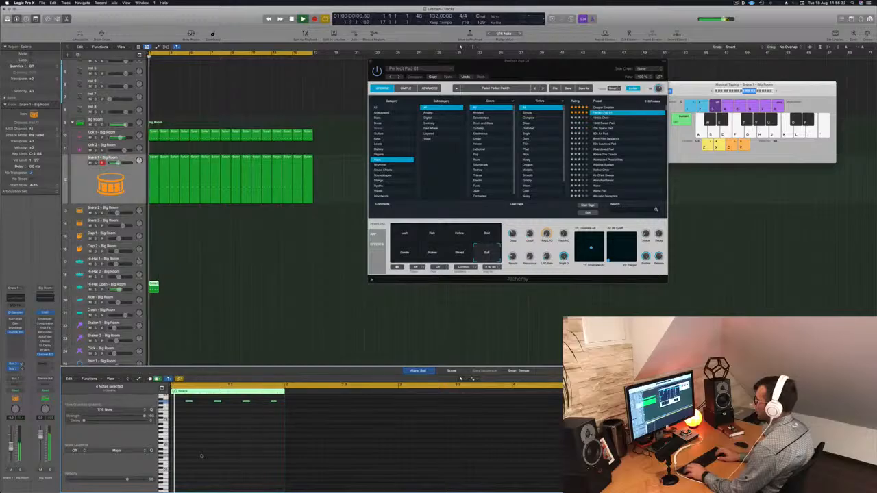
scroll(224, 461, "up", 4)
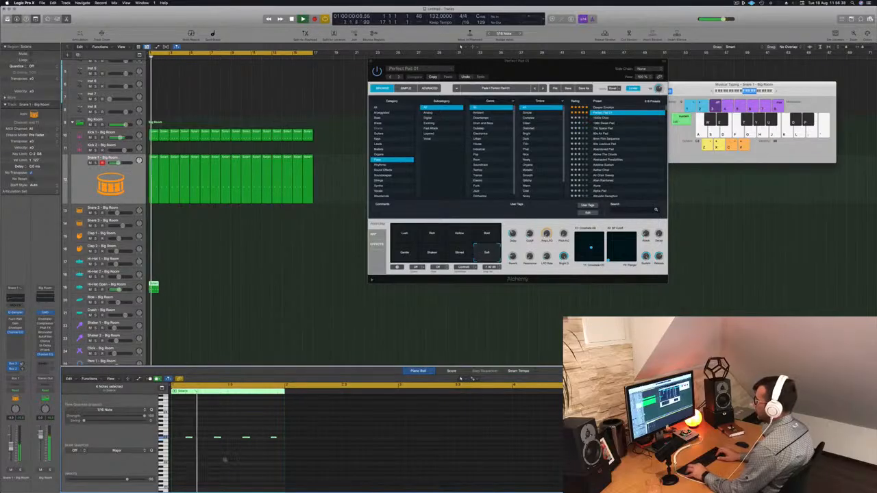
key("space")
key("space")
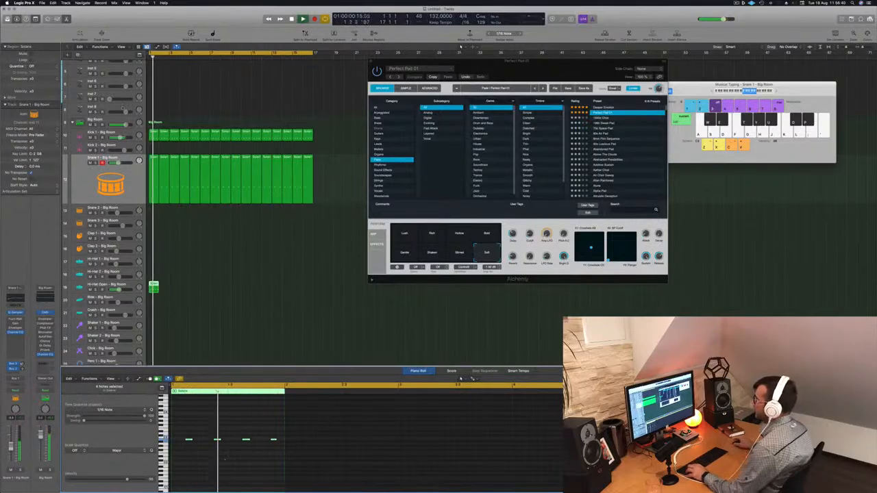
Duplicate the Hi-Hat Open region across all 16 bars and select its track during playback.
left_click_drag(155, 285, 237, 290)
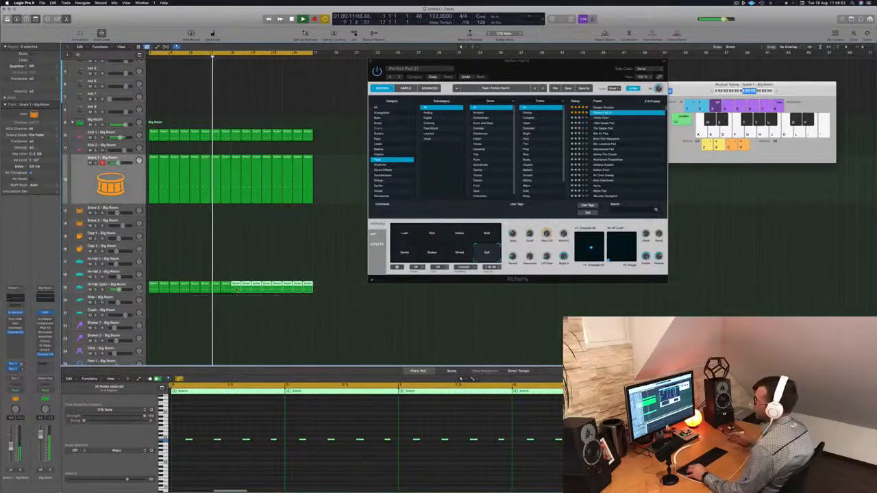
scroll(238, 290, "down", 3)
key("space")
left_click(125, 264)
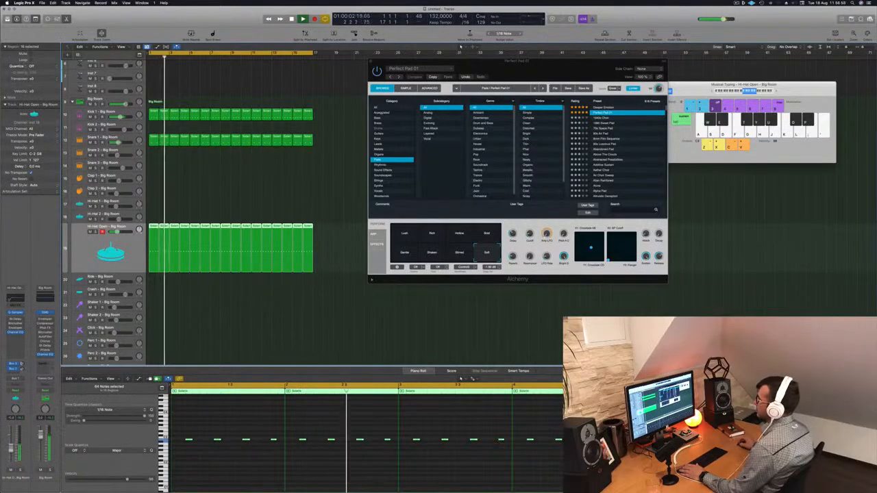
Copy the first Hi-Hat Open region to the start of the Hi-Hat 1 track.
scroll(193, 334, "down", 5)
key("space")
left_click(173, 169)
key("Return")
key("space")
left_click(154, 188)
left_click_drag(154, 189, 153, 170)
Move the four Hi-Hat 1 notes onto the beats, and copy them to the off-beats for an eighth-note pattern.
left_click_drag(183, 430, 303, 462)
key("Return")
key("alt+Left")
key("alt+Left")
key("Return")
key("Return")
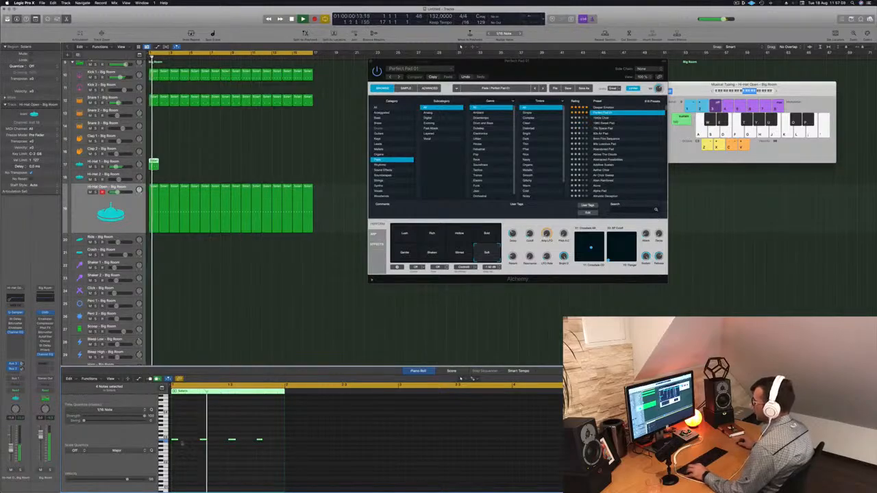
left_click_drag(176, 441, 190, 441)
key("Return")
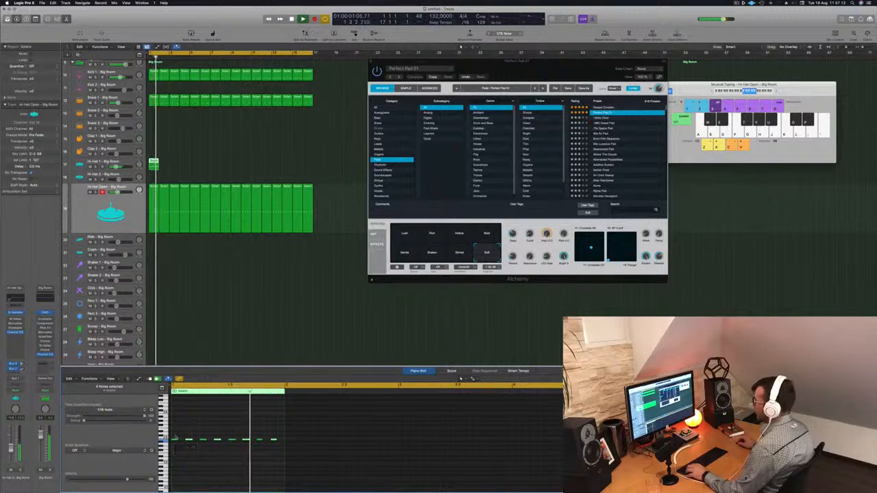
Duplicate the Hi-Hat 1 region across all 16 bars and select its track during playback.
left_click_drag(155, 163, 238, 166)
key("Return")
left_click(127, 162)
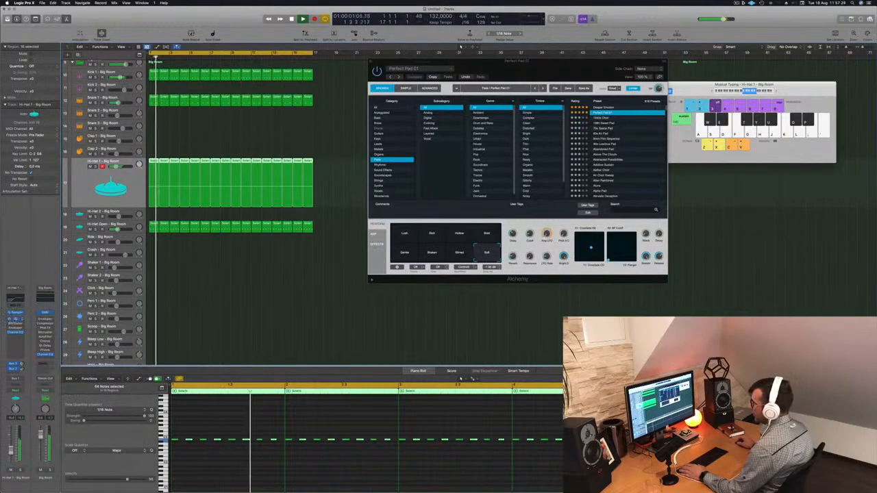
Open the Stereo Delay on the Hi-Hat 1 track, audition its presets, and raise the track's volume.
left_click(16, 319)
left_click(293, 90)
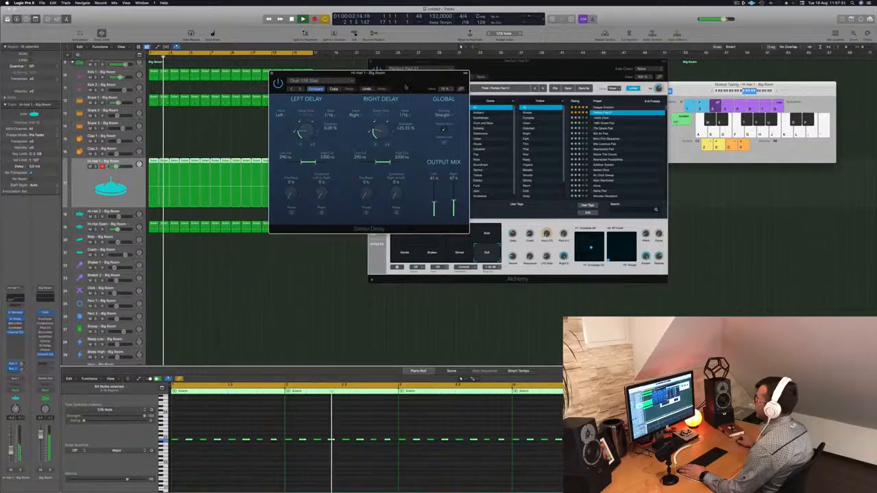
left_click(291, 90)
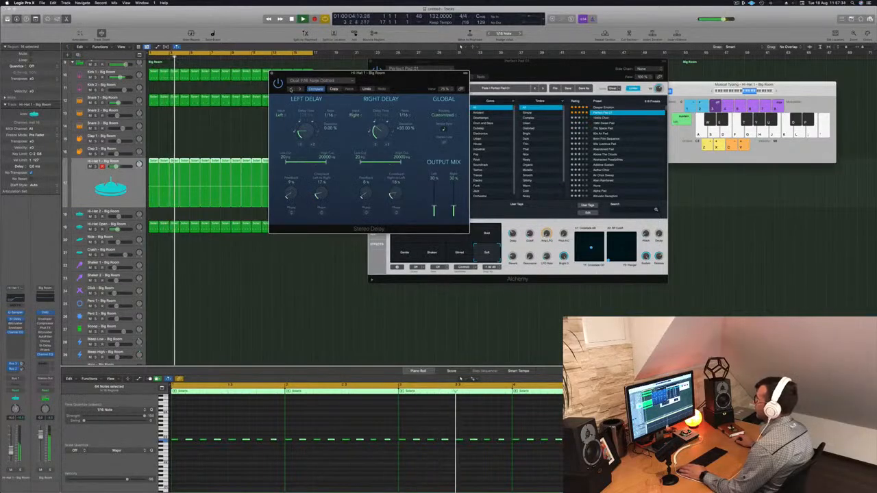
left_click(299, 89)
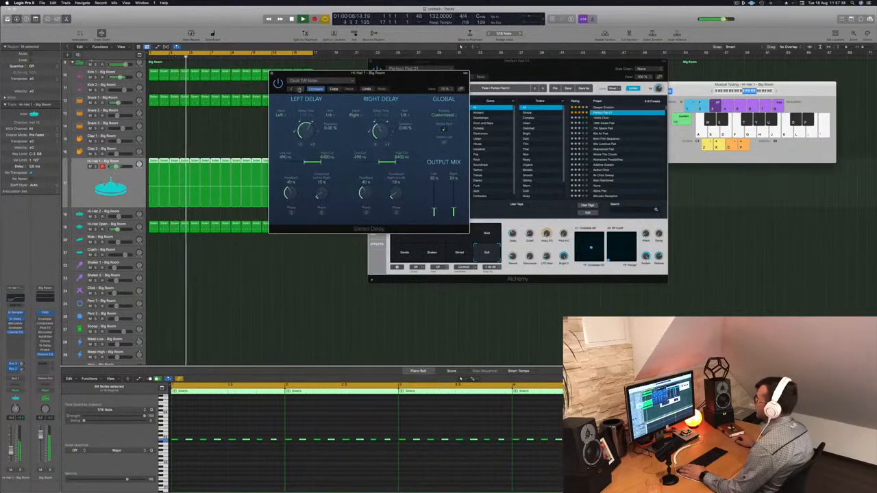
left_click(299, 89)
left_click_drag(11, 451, 11, 444)
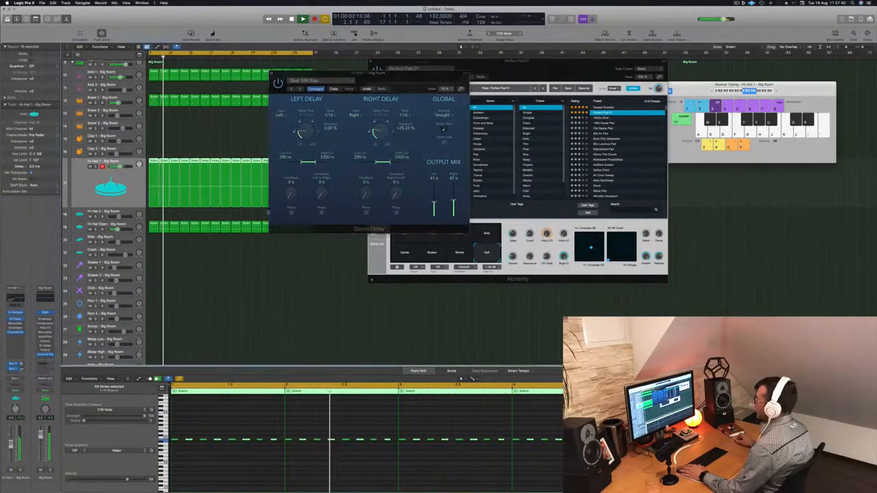
Adjust the output mix and the left and right delay times of the Stereo Delay's 1/16 slap preset.
left_click_drag(434, 203, 454, 203)
left_click_drag(381, 131, 381, 128)
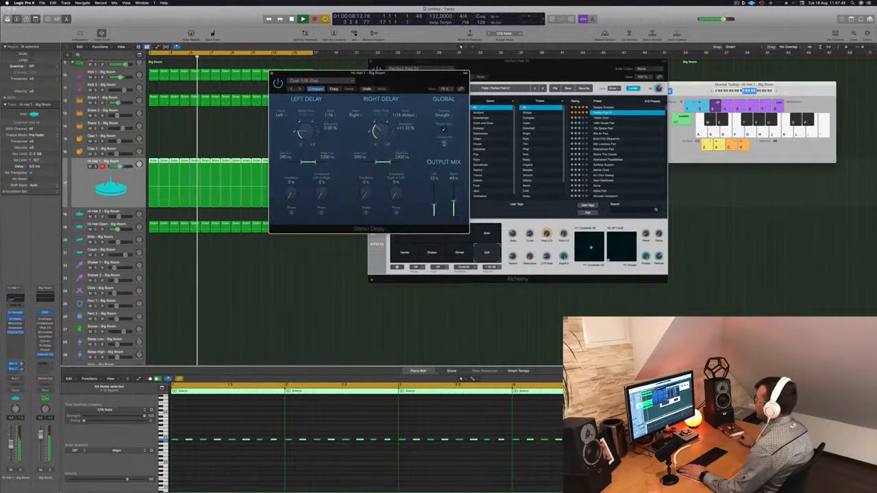
left_click_drag(303, 131, 303, 128)
Step back through the Stereo Delay presets to 1/16 Note, replay the beat, and close the plug-in.
left_click(291, 89)
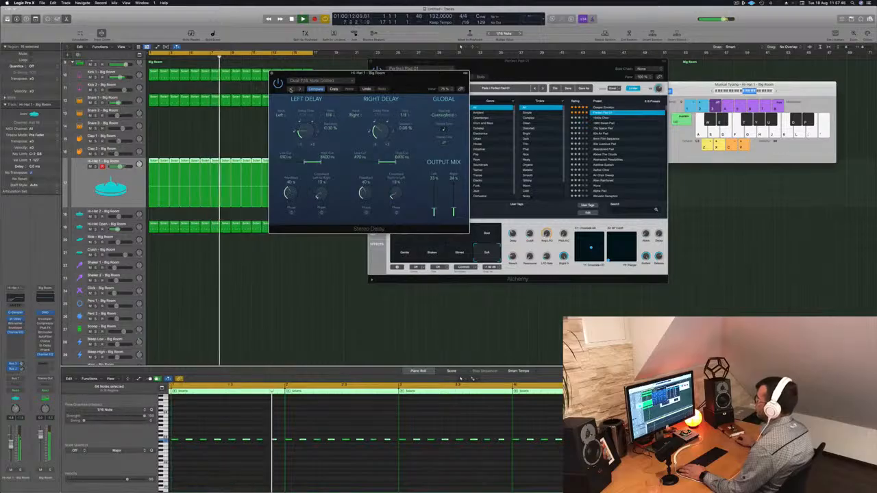
left_click(292, 91)
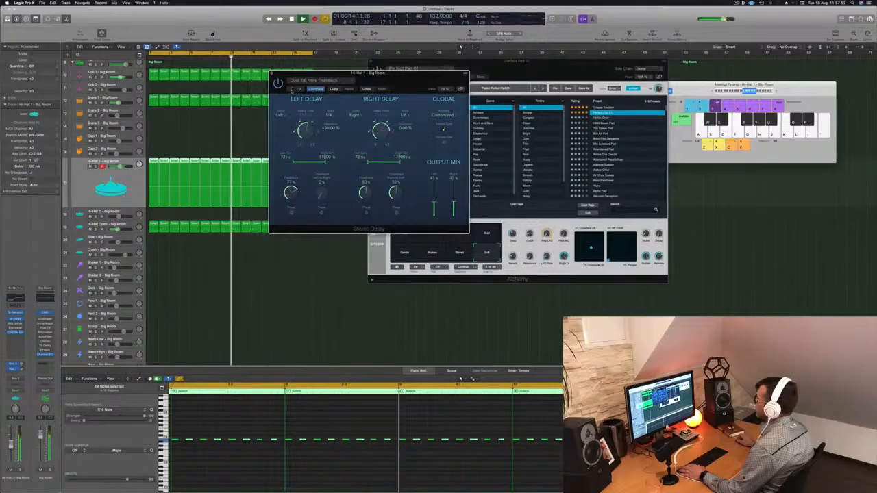
left_click_drag(291, 90, 275, 96)
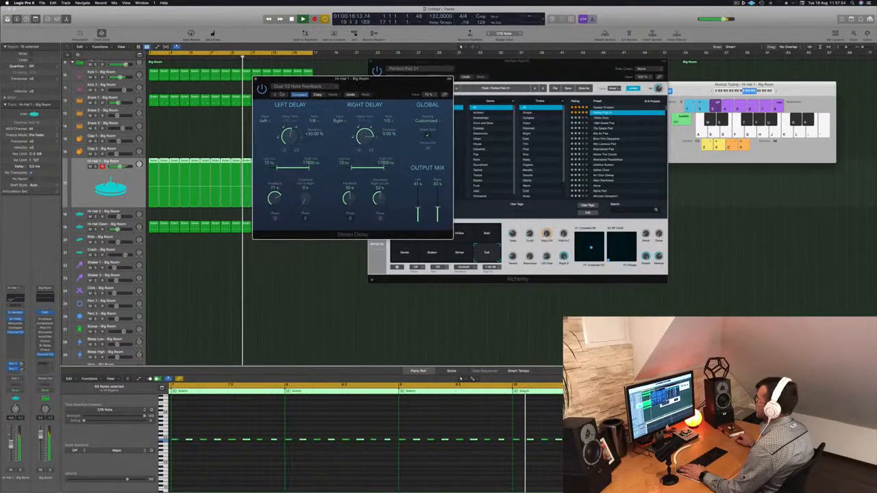
left_click(275, 95)
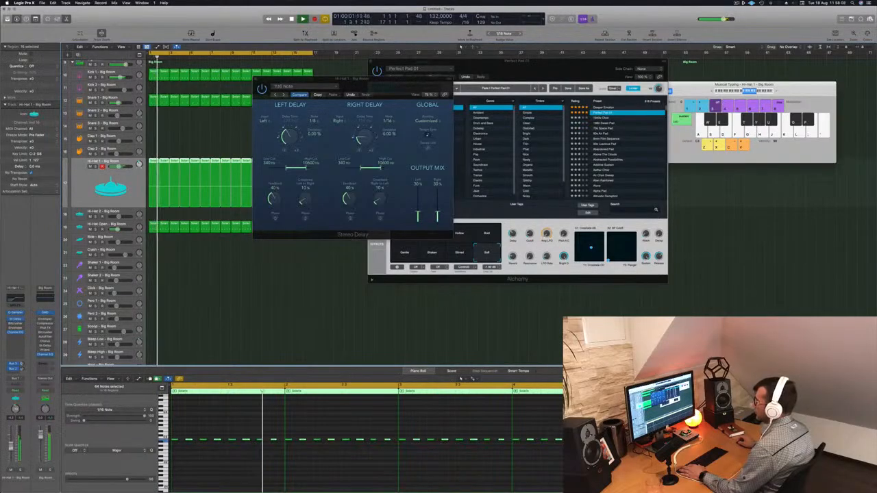
key("Return")
left_click(256, 79)
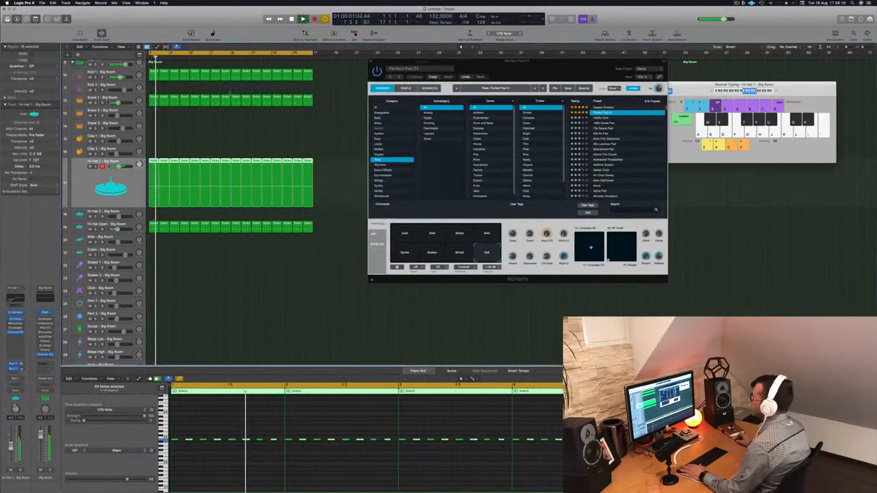
Copy the first Hi-Hat Open region to the start of Shaker 1 and duplicate its notes into three sixteenths per beat.
scroll(186, 244, "down", 1)
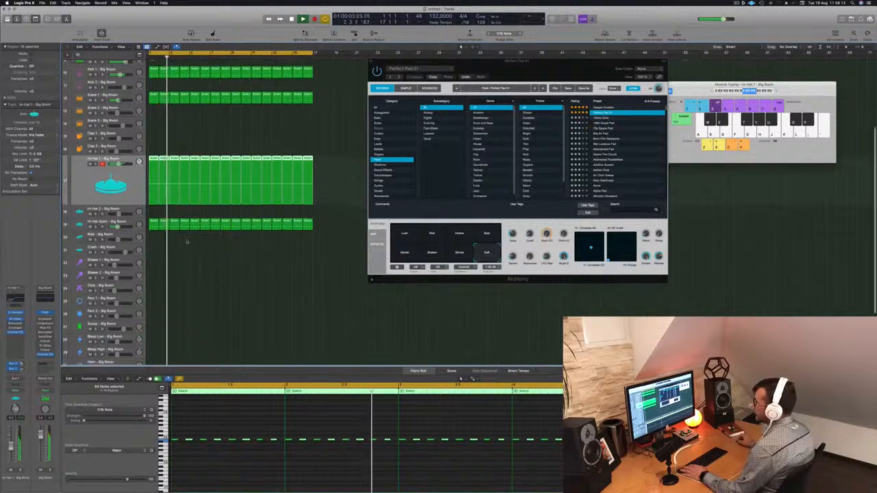
left_click_drag(154, 221, 153, 257)
left_click_drag(186, 418, 309, 478)
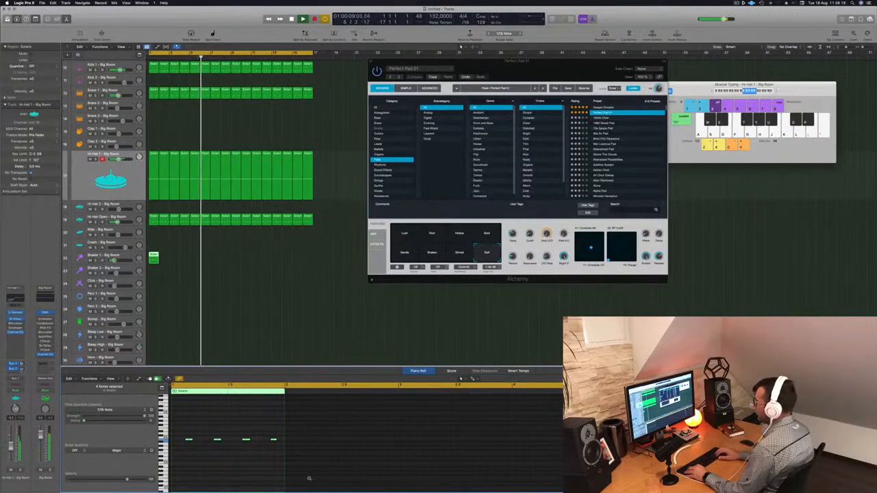
key("Return")
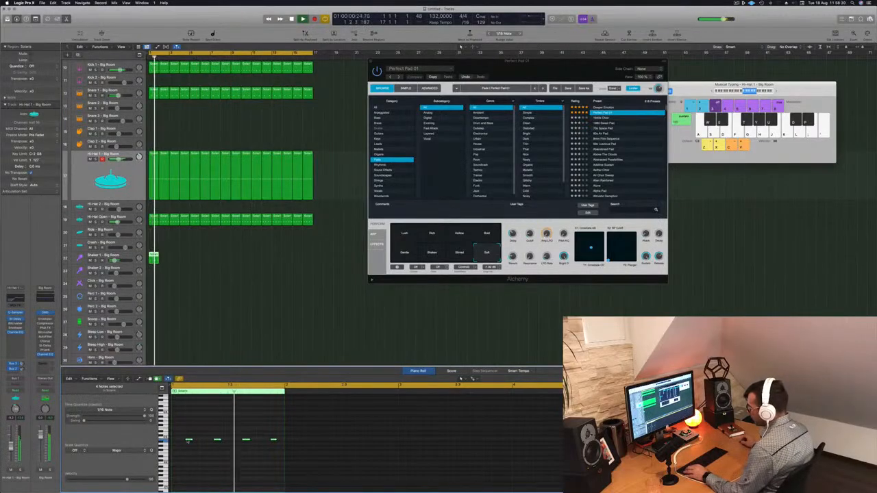
mouse_move(189, 439)
left_mouse_down()
mouse_move(177, 442)
mouse_move(198, 444)
left_mouse_up()
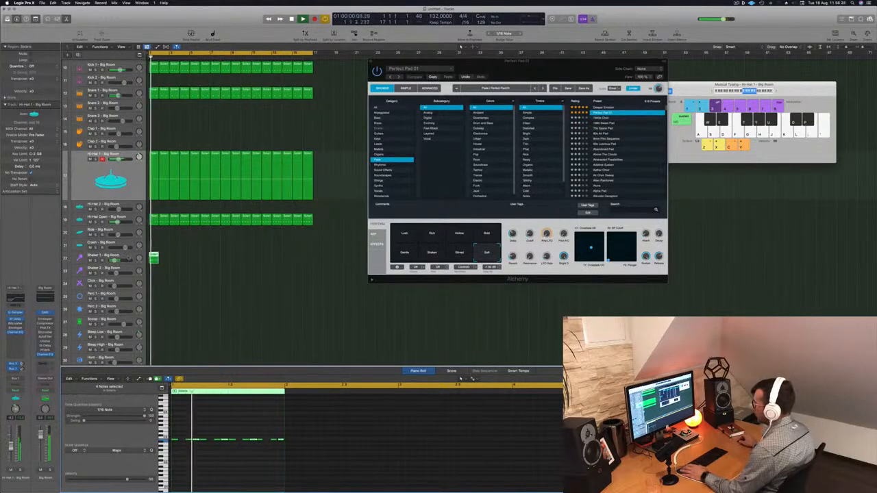
Select the Shaker 1 track and all the notes in its one-bar region.
key("Down")
key("Down")
key("Down")
key("Down")
key("Down")
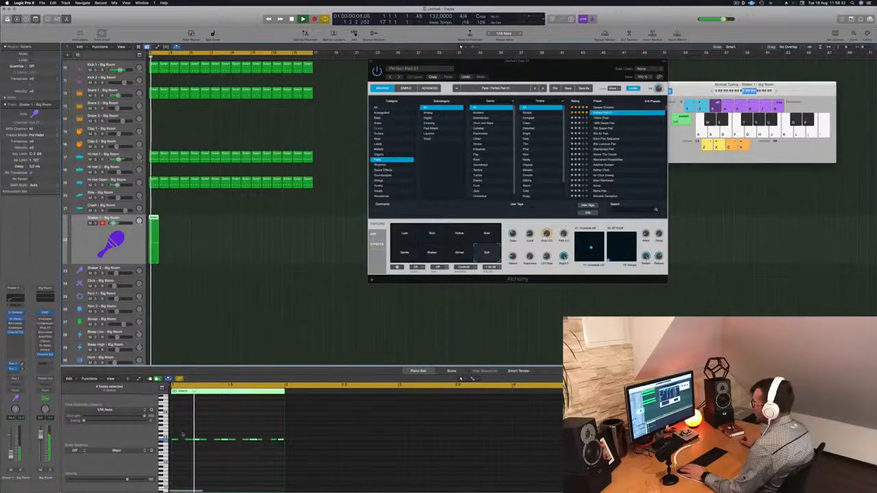
left_click_drag(176, 434, 279, 449)
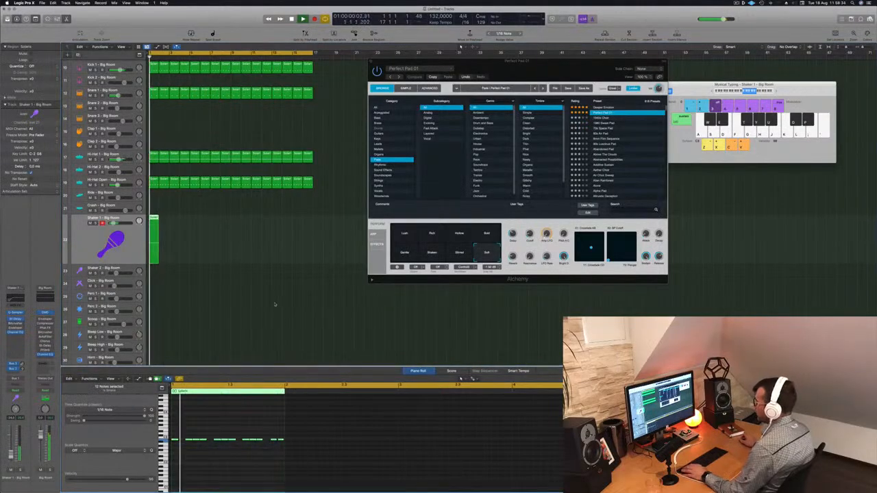
Duplicate the Shaker 1 region across all 16 bars.
left_click_drag(154, 218, 181, 224)
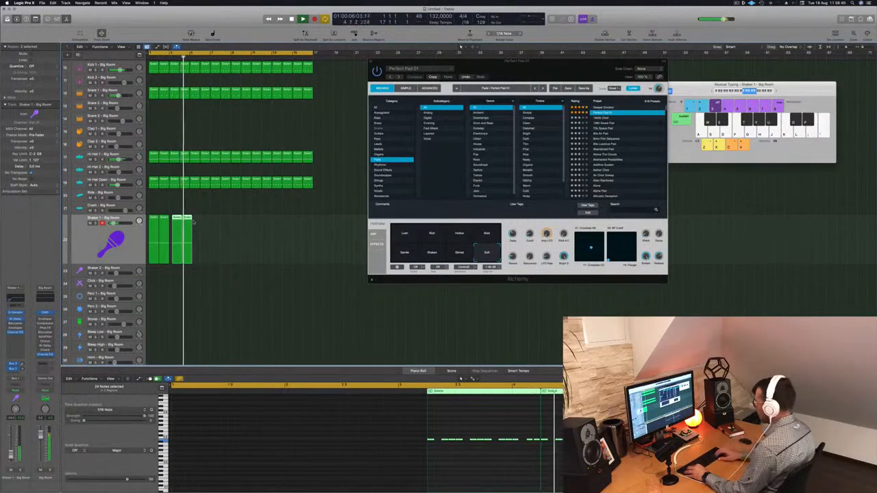
key("Return")
left_click_drag(155, 225, 196, 223)
left_click_drag(250, 231, 231, 226)
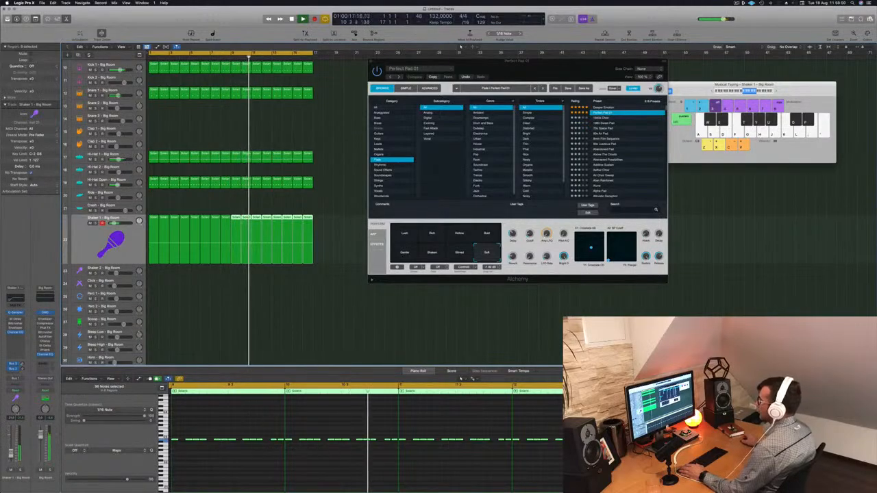
Mute and unmute the Hi-Hat Open track during playback to compare the beat without it.
left_click(90, 185)
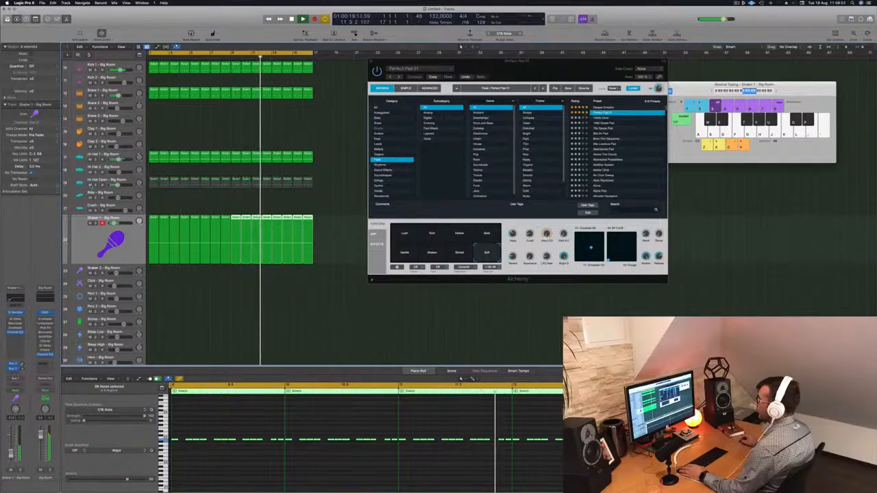
left_click(90, 185)
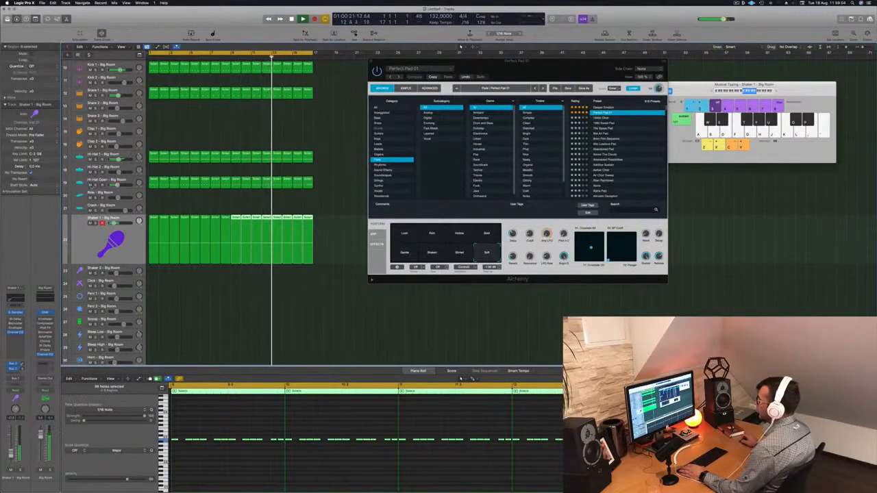
Replace the sound of the Hi-Hat Open track with Hi-Hat Open - Deep Tech from the Library.
left_click(131, 182)
key("Return")
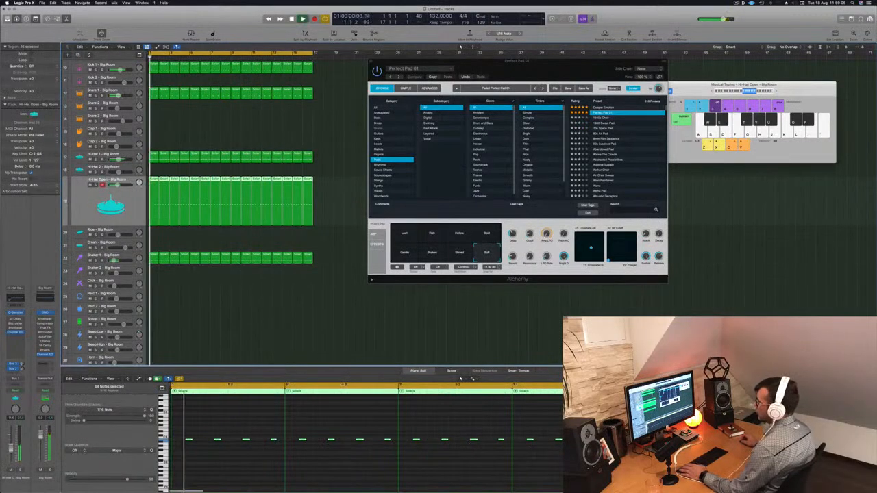
left_click(8, 18)
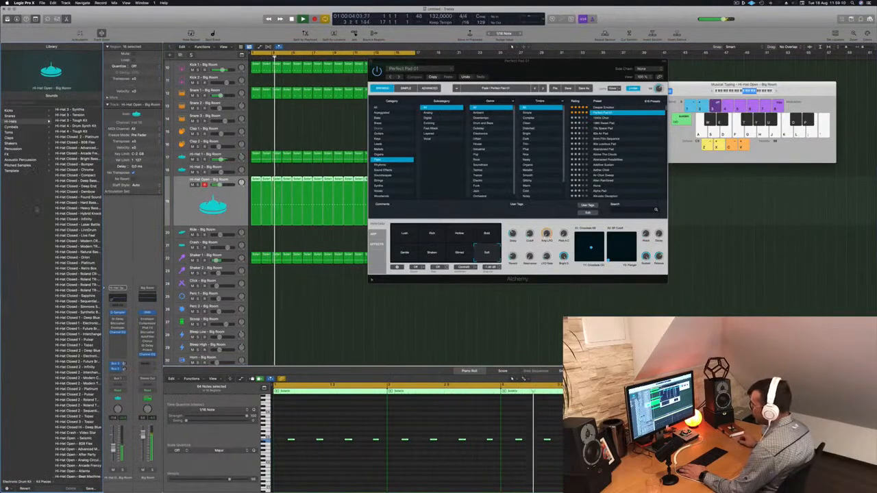
scroll(70, 220, "down", 1)
scroll(70, 219, "down", 5)
scroll(72, 221, "down", 5)
left_click(75, 233)
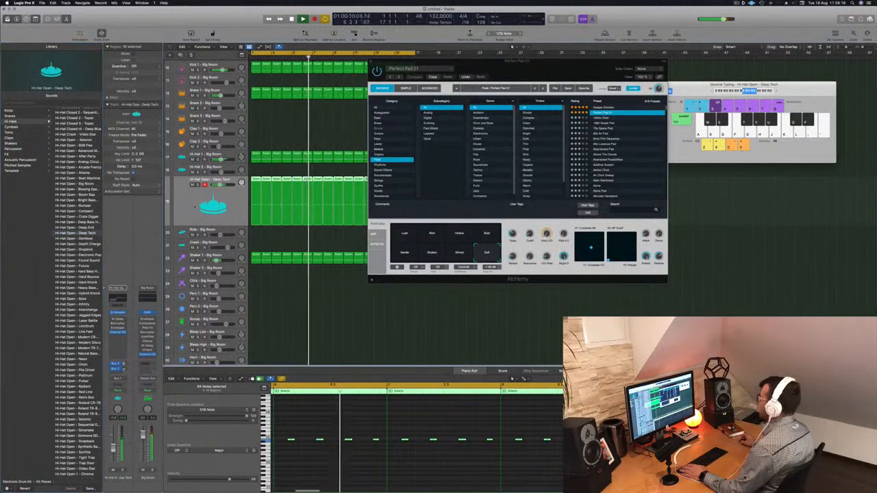
Replay the beat from the start with the new open hi-hat, and close the Alchemy window.
left_click_drag(517, 70, 645, 89)
key("Return")
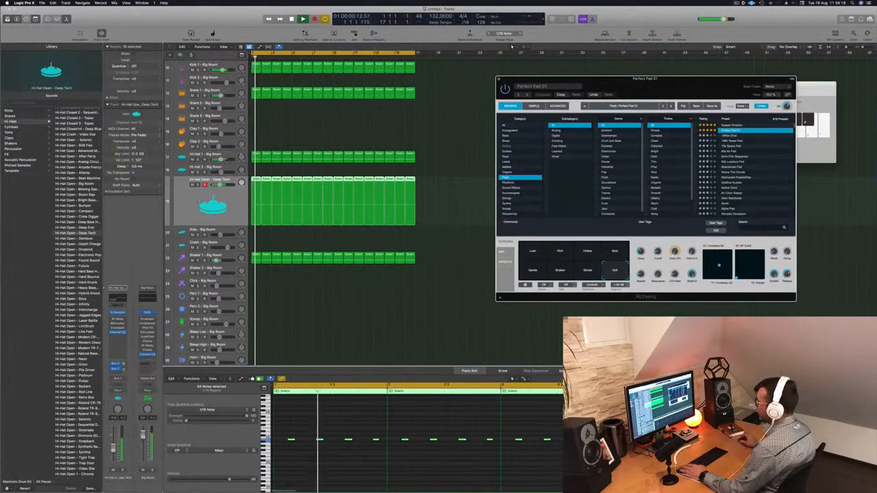
left_click(113, 451)
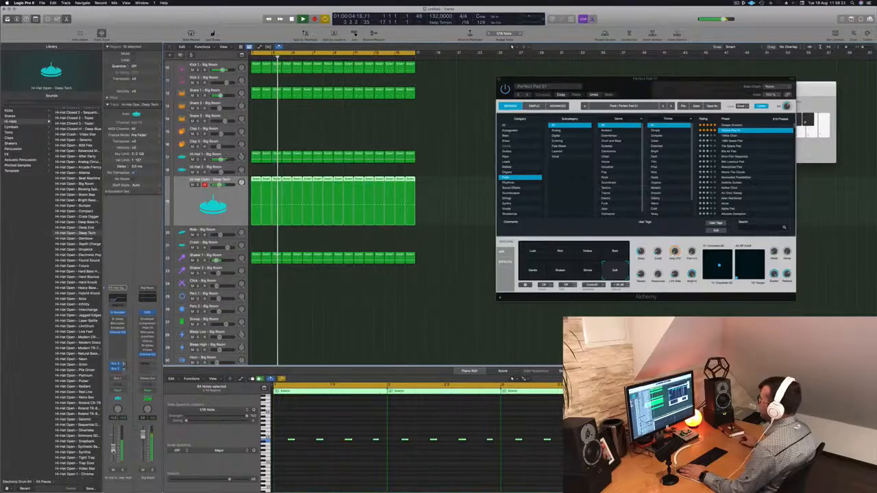
left_click_drag(625, 79, 571, 89)
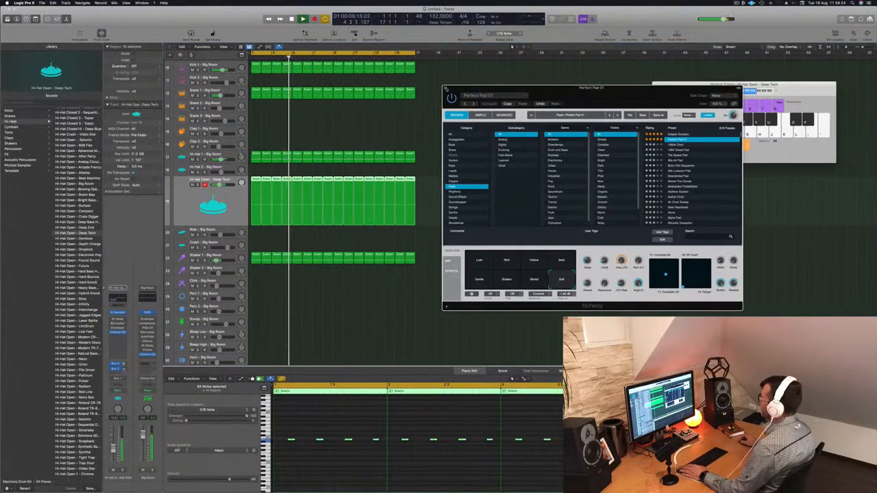
left_click(445, 88)
Copy the first Shaker 1 region to the start of the Scoop track.
key("super+Up")
key("super+Up")
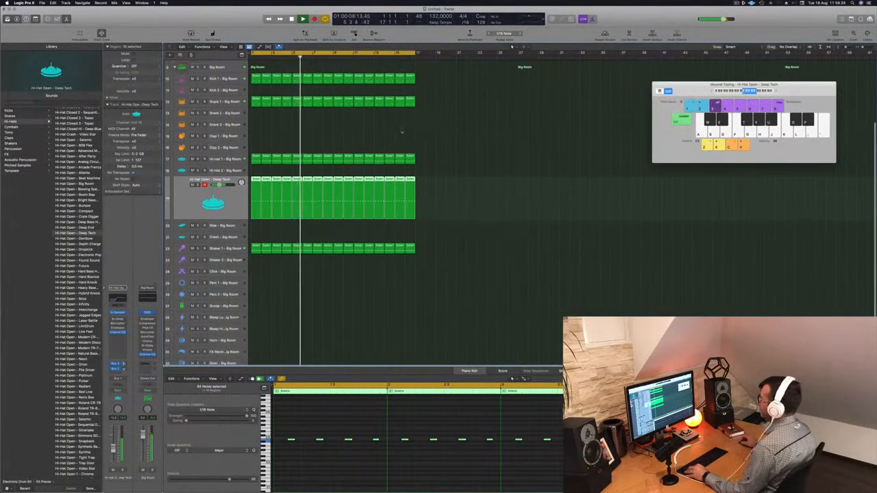
scroll(409, 295, "down", 4)
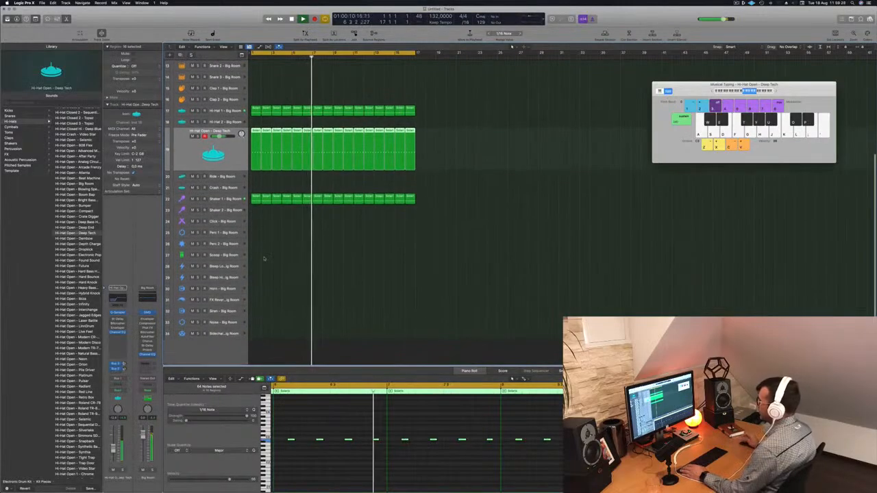
left_click(255, 200)
left_click_drag(255, 200, 256, 255)
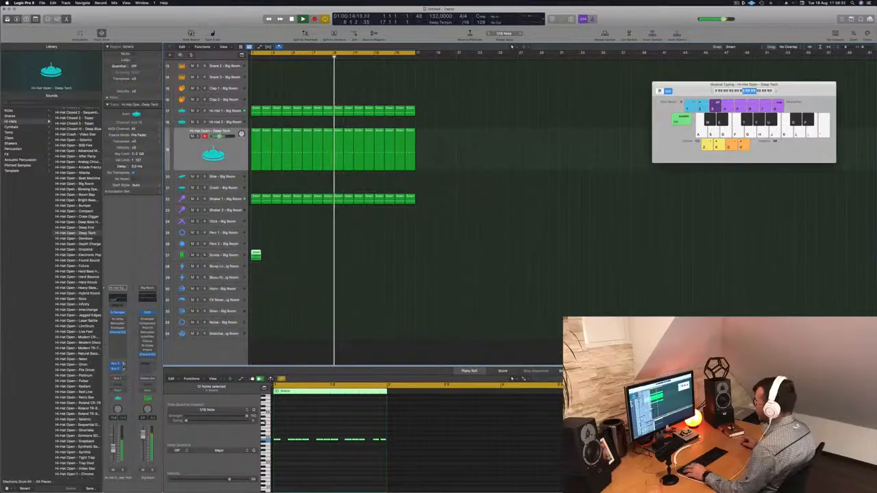
Thin the Scoop region to three lower-pitched notes in the second half of the bar, and replay it.
left_click_drag(277, 436, 338, 445)
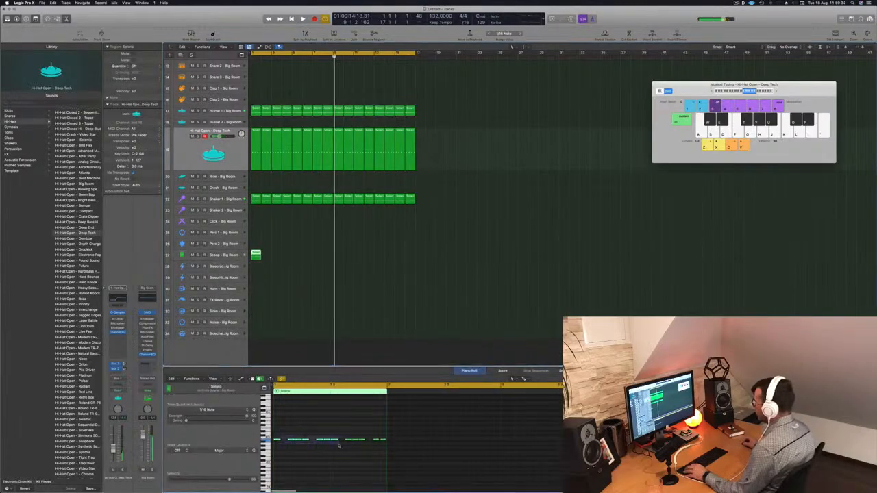
left_click_drag(395, 454, 396, 453)
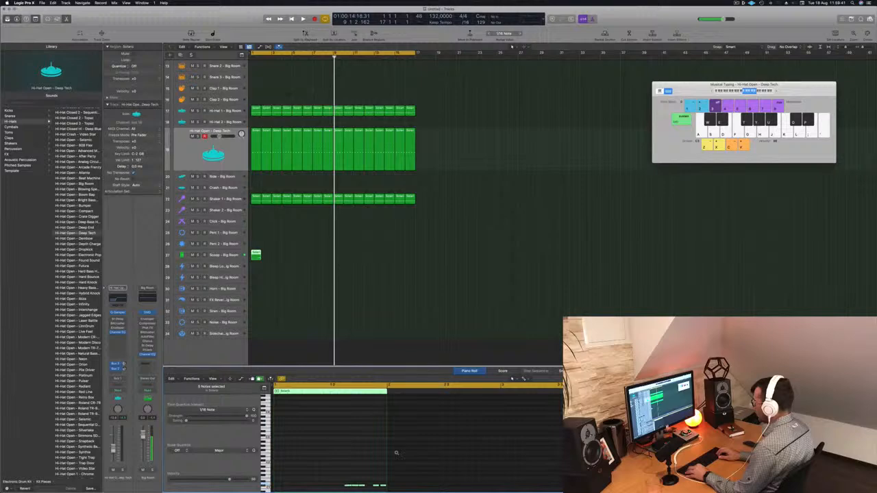
key("Return")
key("space")
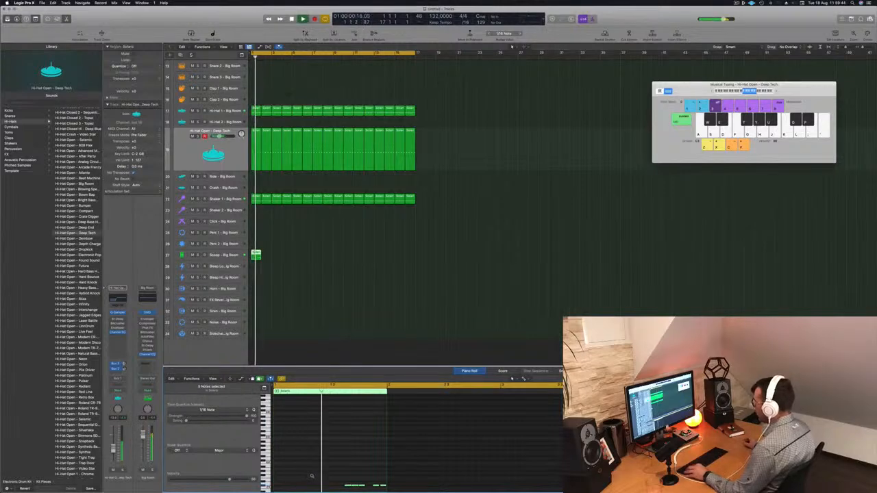
scroll(353, 443, "down", 4)
key("Return")
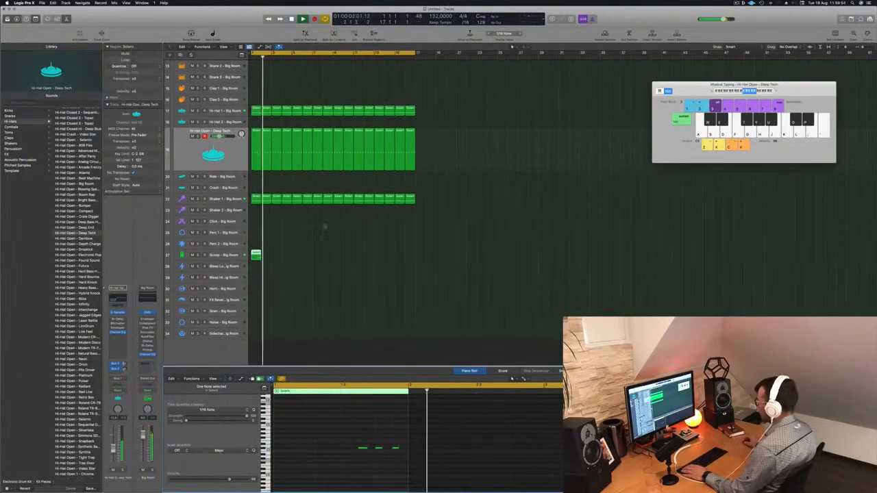
Copy the Scoop region to the second bar and move its three notes to a lower pitch.
left_click_drag(257, 255, 267, 259)
left_click(267, 254)
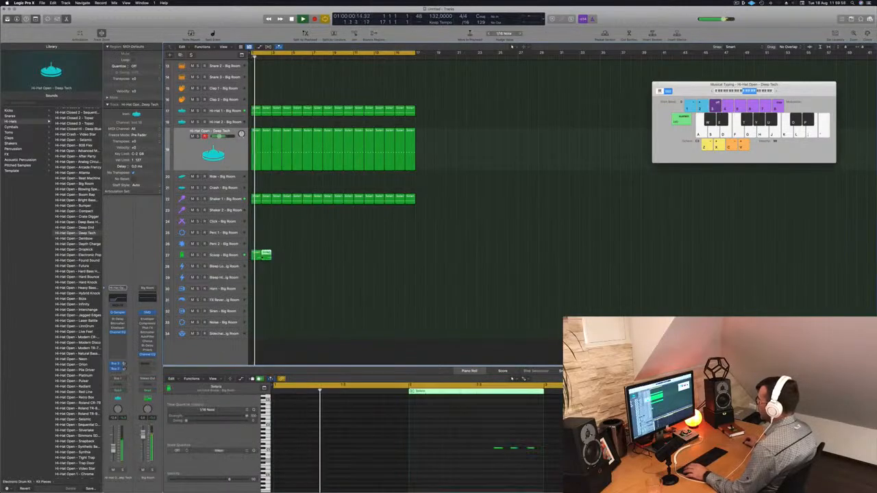
left_click_drag(542, 460, 541, 461)
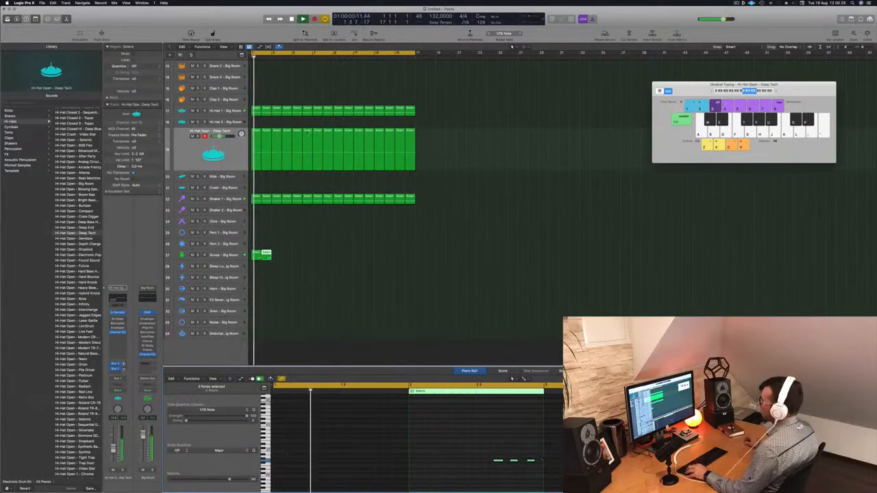
Repeat the two-bar Scoop pattern until it fills all 16 bars, and deselect the regions.
left_click_drag(295, 257, 278, 258)
left_click_drag(277, 256, 277, 256)
left_click_drag(320, 254, 338, 257)
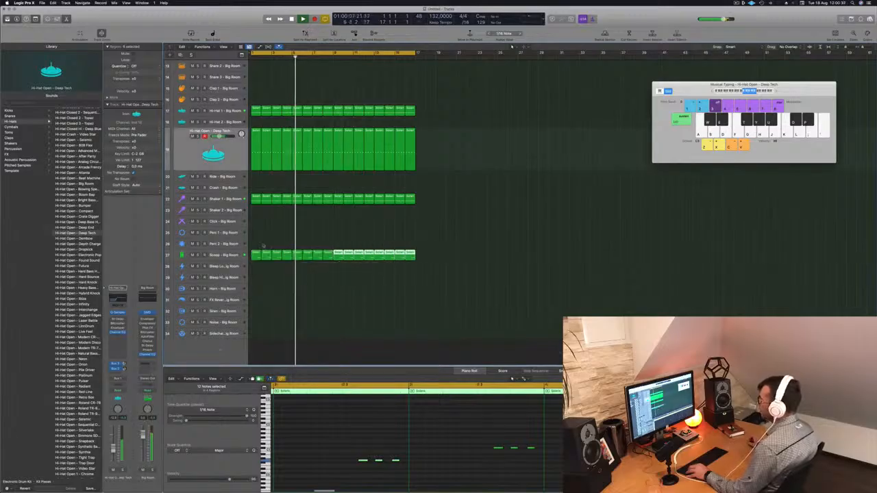
left_click(264, 288)
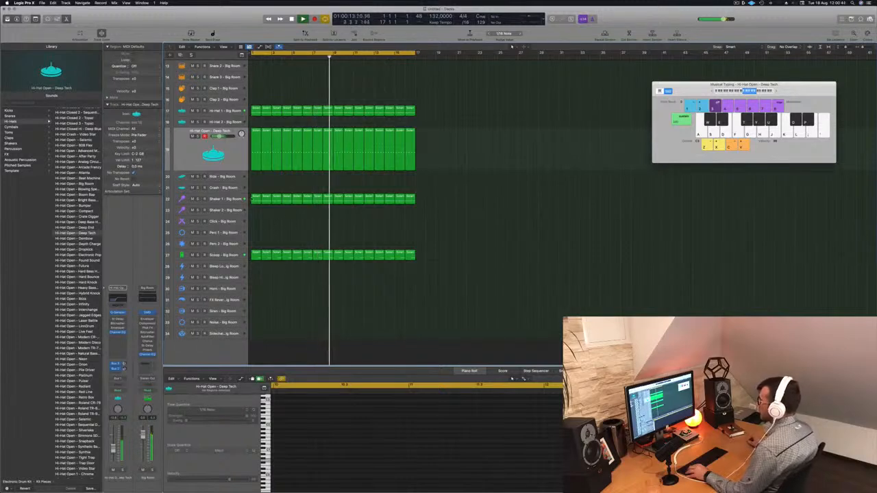
Try filling the Sidechain Trigger track with 16 copies of the first Hi-Hat 1 region, and raise the track's volume.
left_click(255, 200)
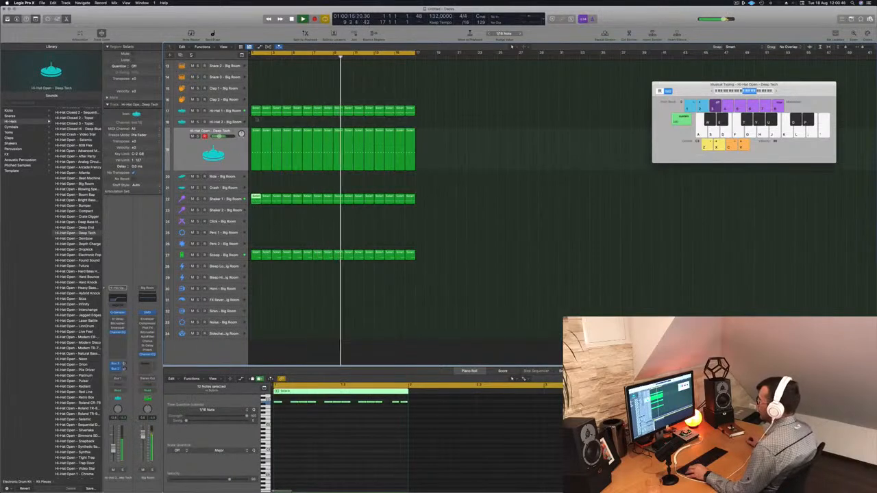
left_click_drag(255, 110, 266, 335)
left_click(253, 336, "shift")
key("super+r")
left_click_drag(256, 333, 340, 339)
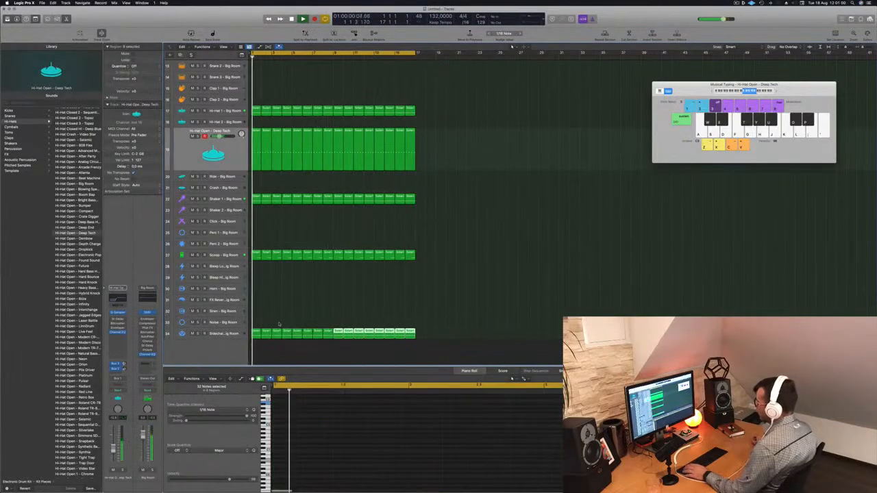
left_click(226, 334)
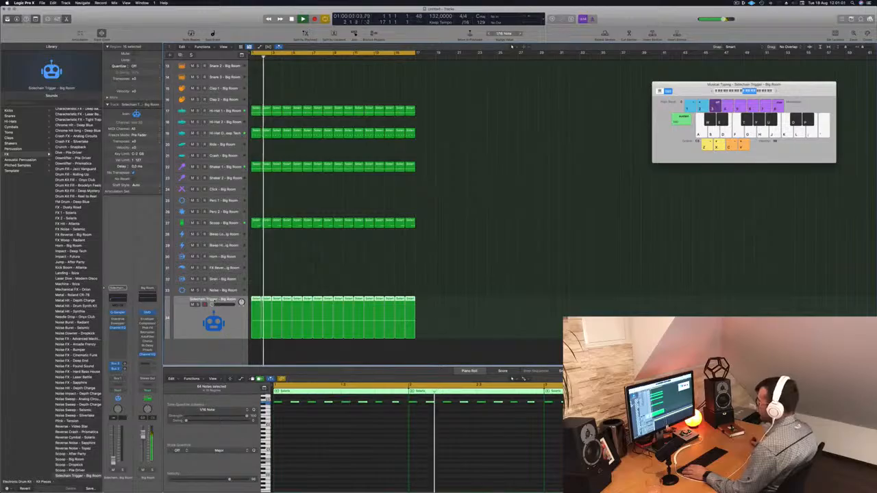
left_click_drag(213, 305, 221, 305)
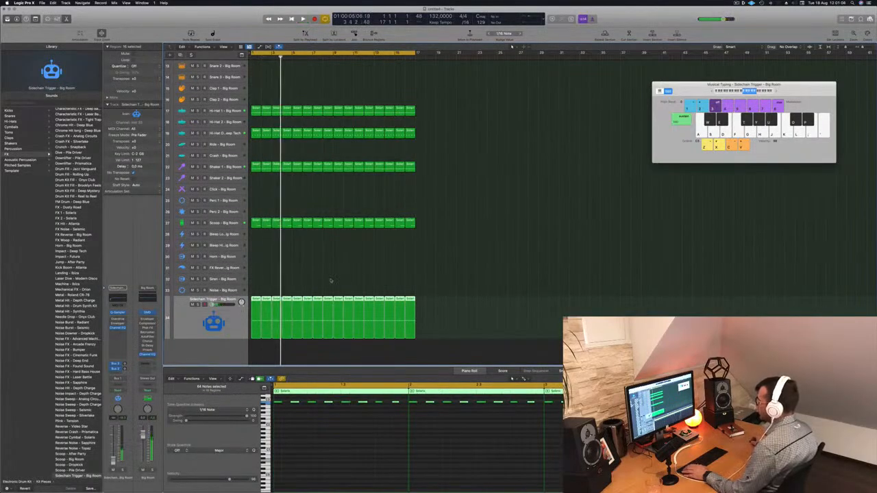
Replace the Sidechain Trigger track's regions with copies of the sixteen Kick 1 regions.
scroll(330, 280, "up", 3)
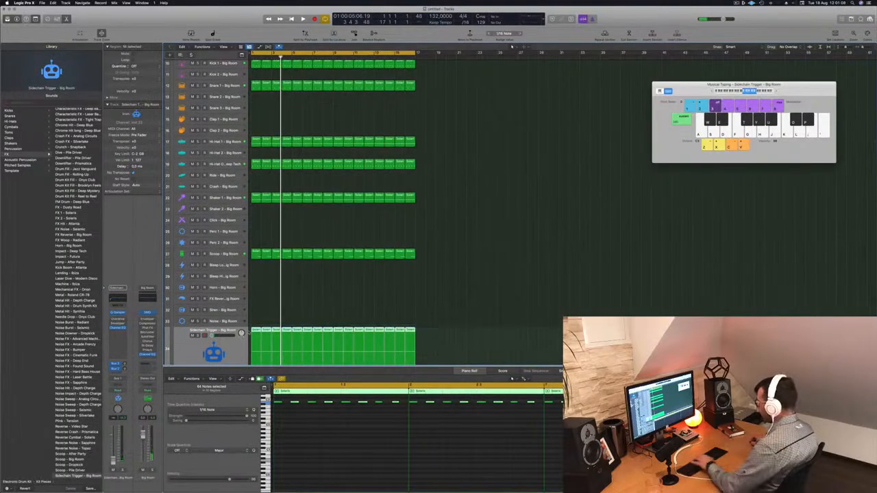
key("Delete")
scroll(287, 327, "down", 2)
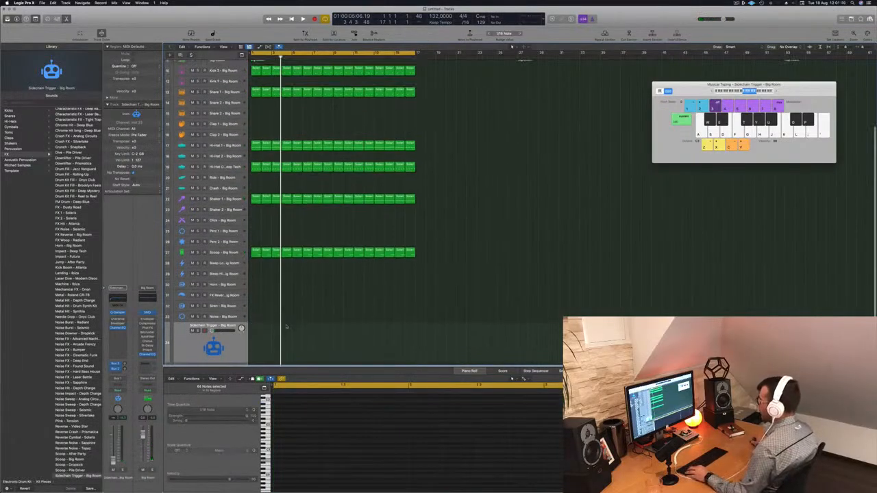
left_click_drag(431, 81, 367, 87)
left_click_drag(259, 88, 258, 348)
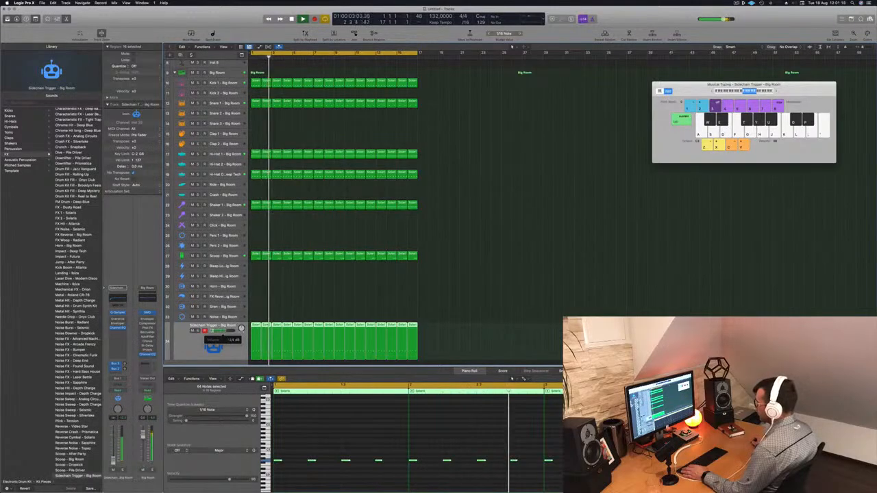
Copy the first Scoop region to the Perc 1 track and move its three notes into the first half of the bar.
scroll(266, 242, "up", 5)
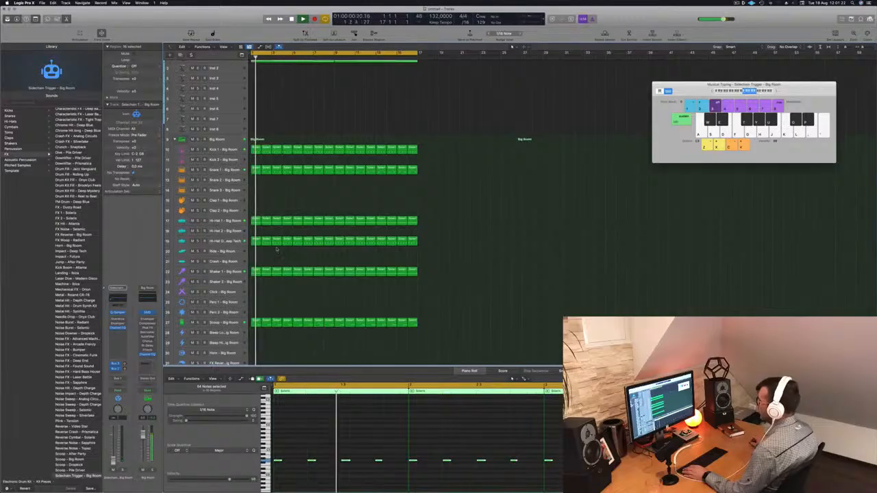
scroll(277, 252, "up", 2)
scroll(293, 268, "down", 2)
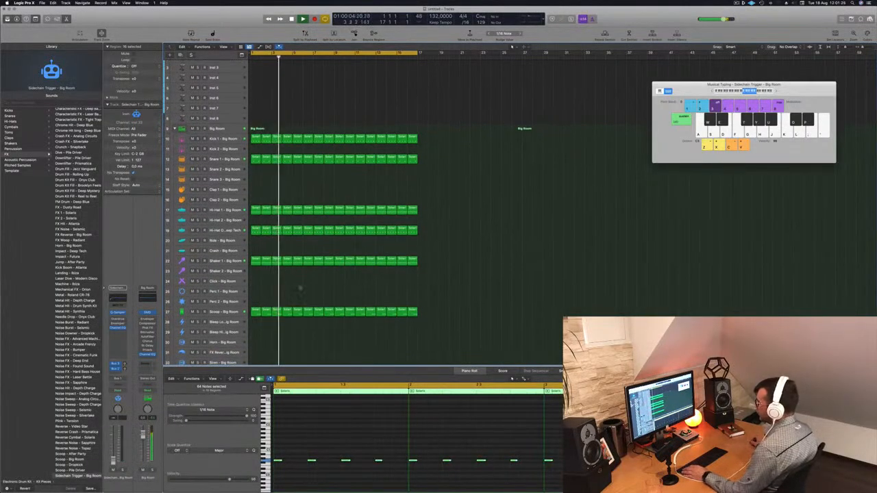
scroll(281, 291, "down", 2)
left_click(257, 295)
left_click_drag(257, 295, 255, 274)
left_click_drag(354, 429, 432, 467)
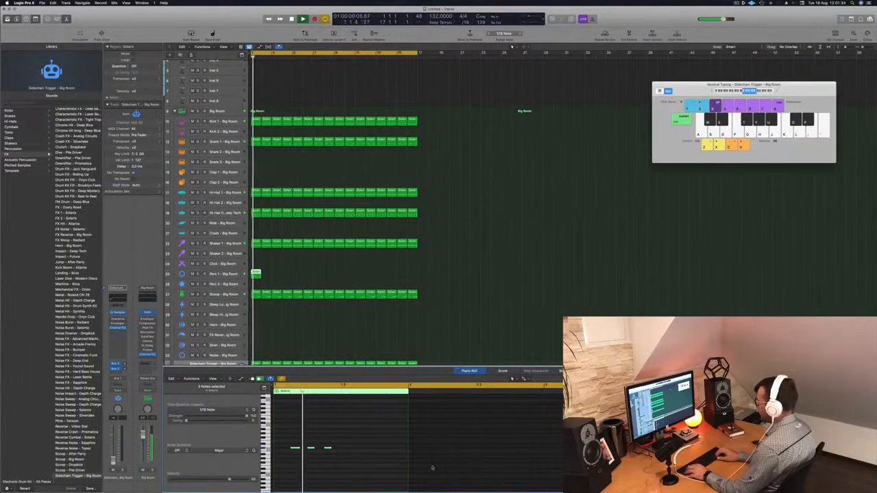
Select the Perc 1 track, replay the beat from the start, and repeat the Perc 1 region across 16 bars.
left_click(238, 274)
key("Return")
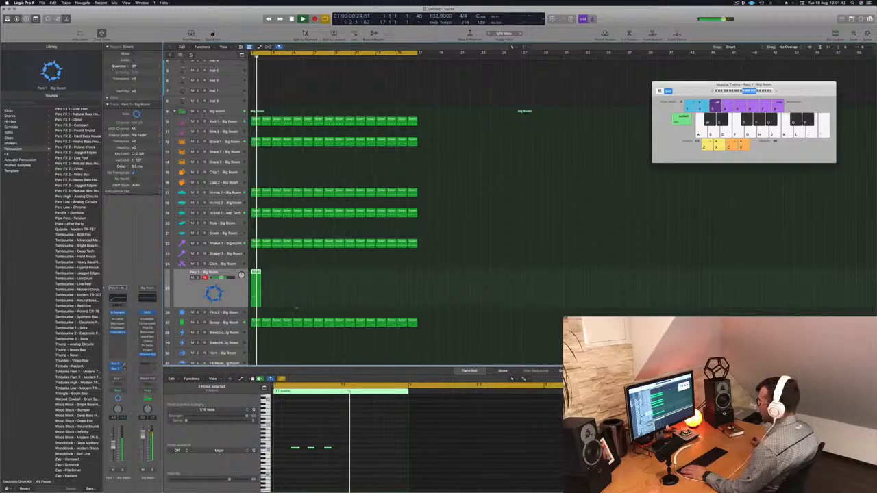
left_click_drag(256, 273, 339, 274)
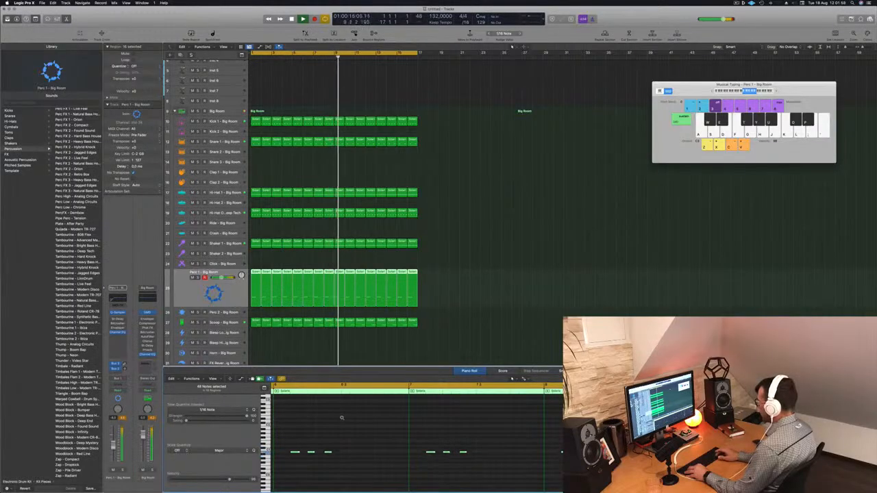
Transpose the notes in all Perc 1 regions to a higher pitch.
key("alt+Up")
key("alt+Up")
key("alt+Up")
key("alt+Up")
key("alt+Up")
key("alt+Up")
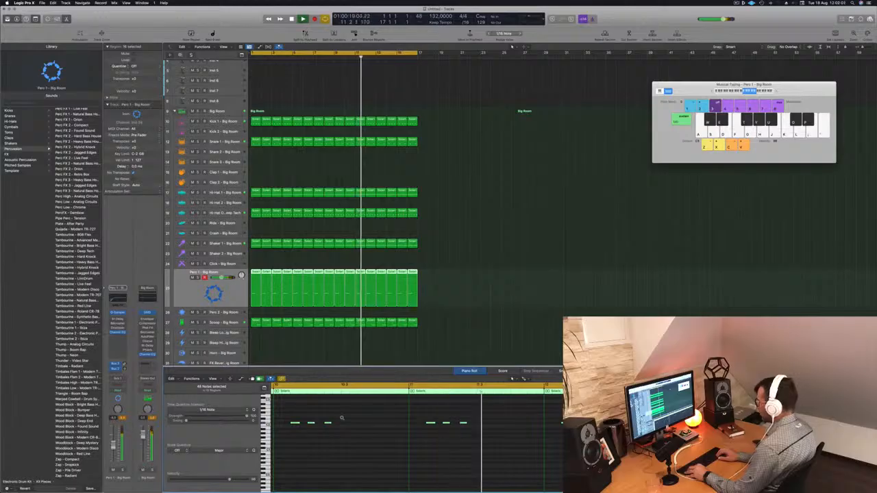
Lower all the Perc 1 notes partway back down, and replay the beat from the start.
key("alt+Down")
key("alt+Down")
key("alt+Down")
key("alt+Down")
key("alt+Down")
key("alt+Down")
key("Return")
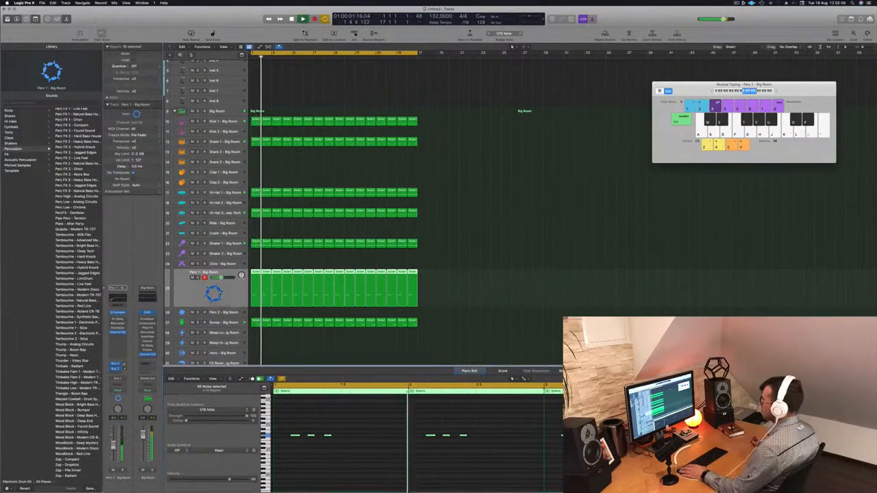
key("Return")
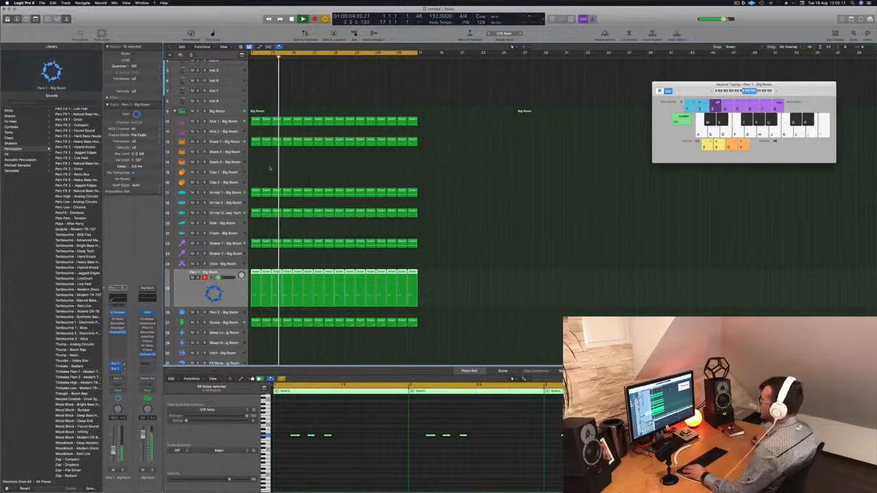
Copy the first Snare 1 region to the Snare 3 track, keep only its second note, and play it back.
scroll(272, 169, "up", 1)
left_click(256, 143)
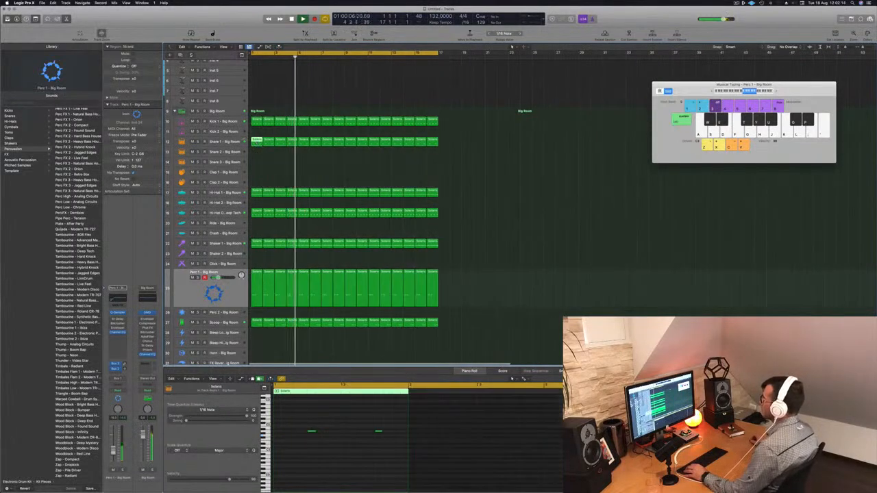
left_click(237, 142)
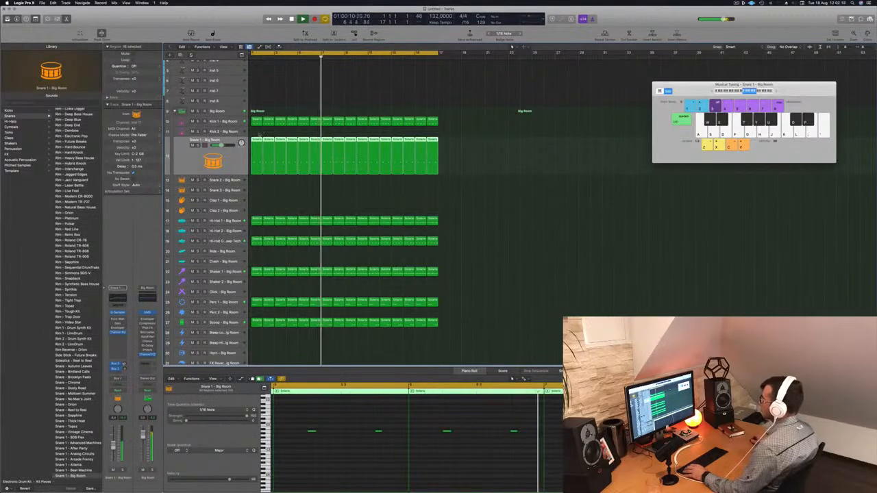
left_click(288, 187)
key("space")
left_click_drag(254, 140, 253, 194)
left_click(378, 431)
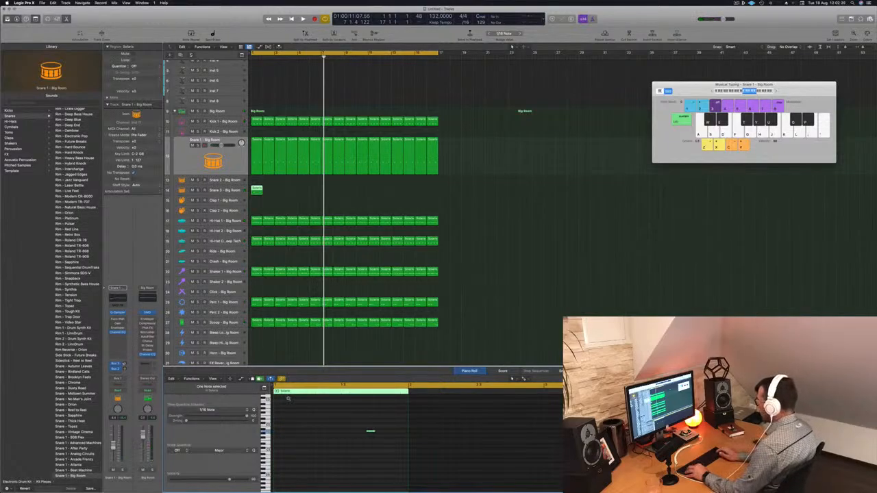
key("space")
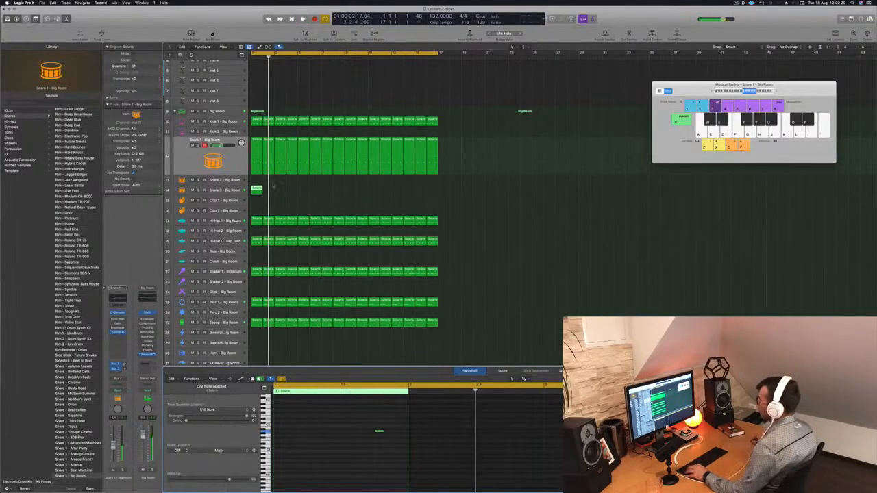
Repeat the one-note Snare 3 region across all 16 bars, and replay the beat from the start.
left_click_drag(256, 190, 306, 194)
key("space")
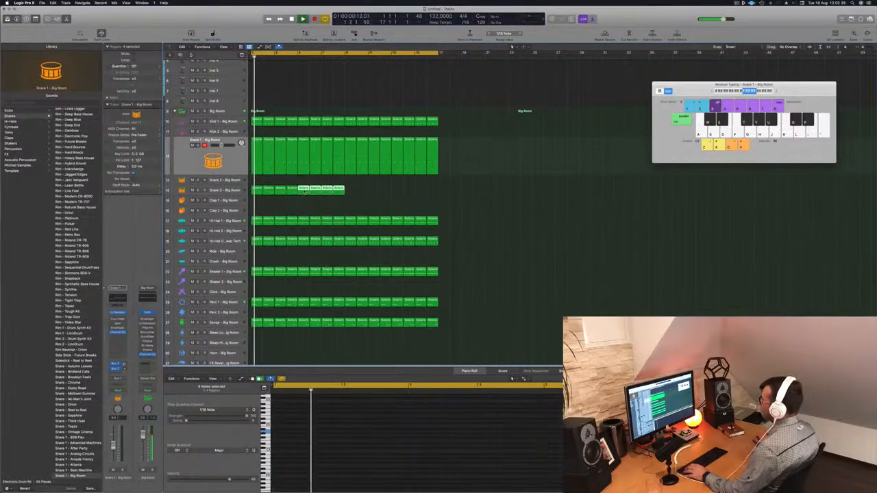
left_click(224, 191)
key("Return")
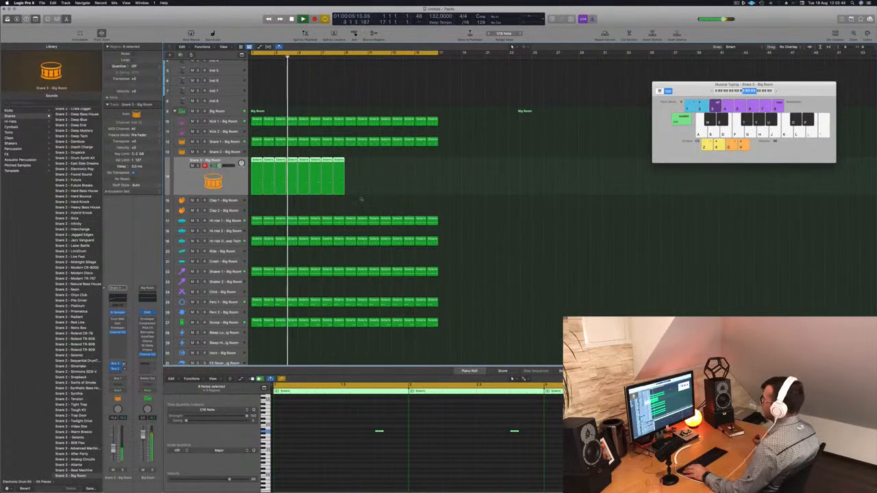
left_click_drag(258, 169, 351, 169)
scroll(343, 192, "up", 3)
key("Return")
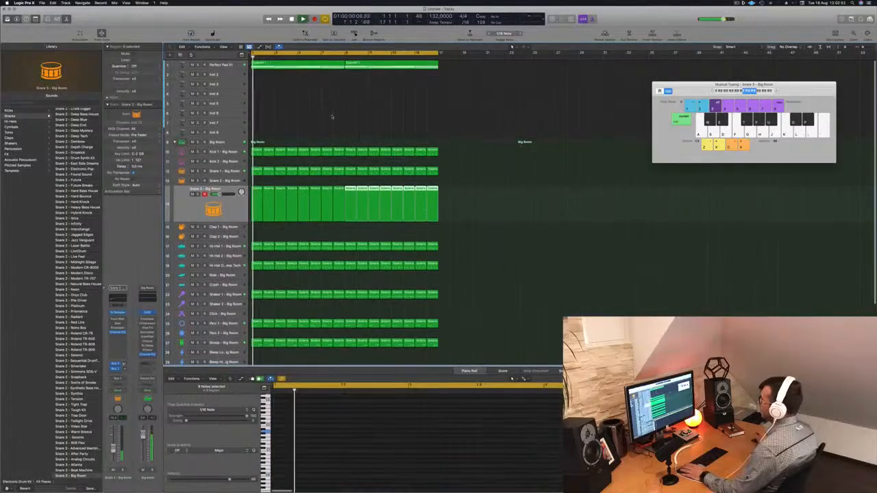
Copy the first Snare 1 region to the start of the Clap 1 track and reduce it to one note on beat 3.
scroll(327, 243, "down", 2)
key("space")
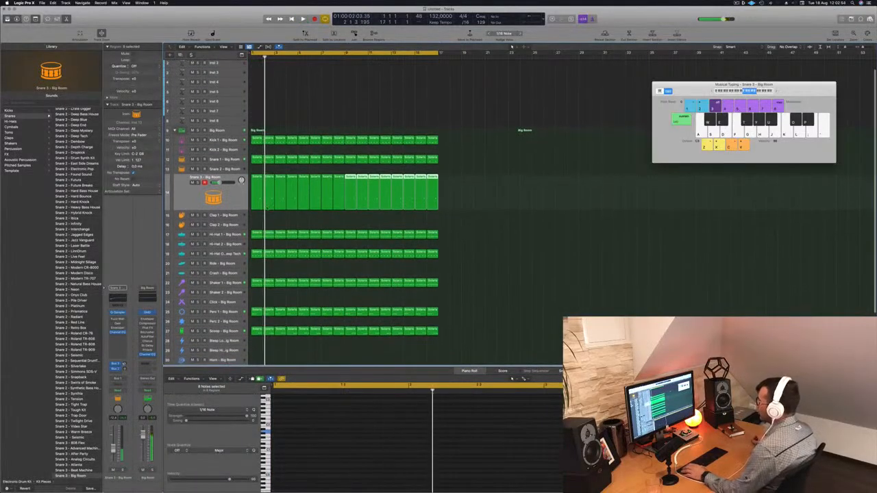
left_click(257, 160)
left_click_drag(257, 161, 256, 217)
left_click_drag(288, 414, 401, 444)
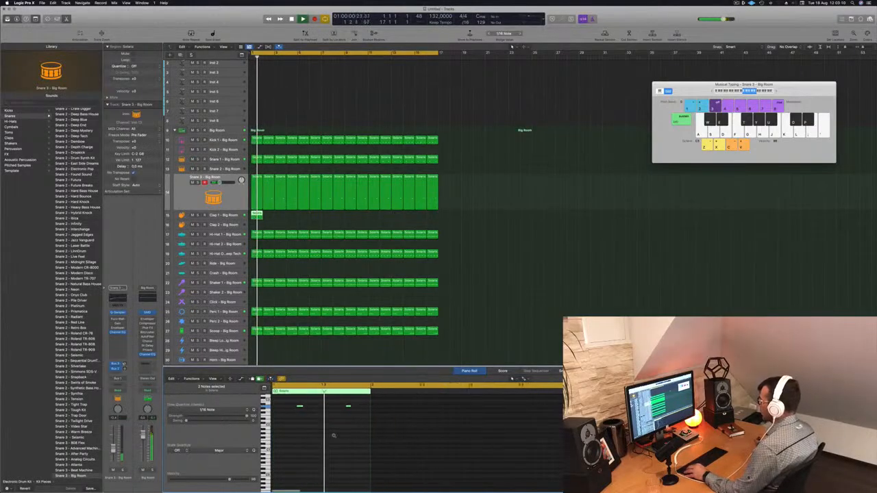
left_click_drag(300, 407, 277, 408)
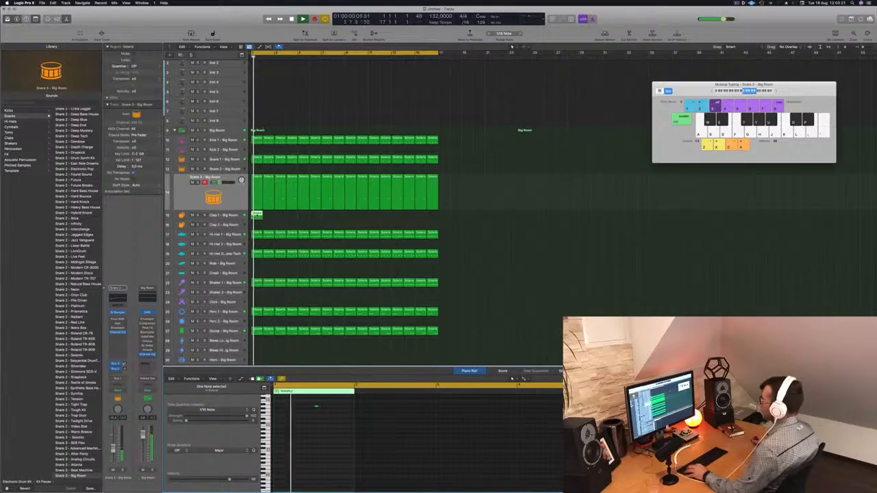
Repeat the Clap 1 region across all 16 bars, and replay the beat with the Clap 1 track selected.
left_click_drag(257, 215, 352, 217)
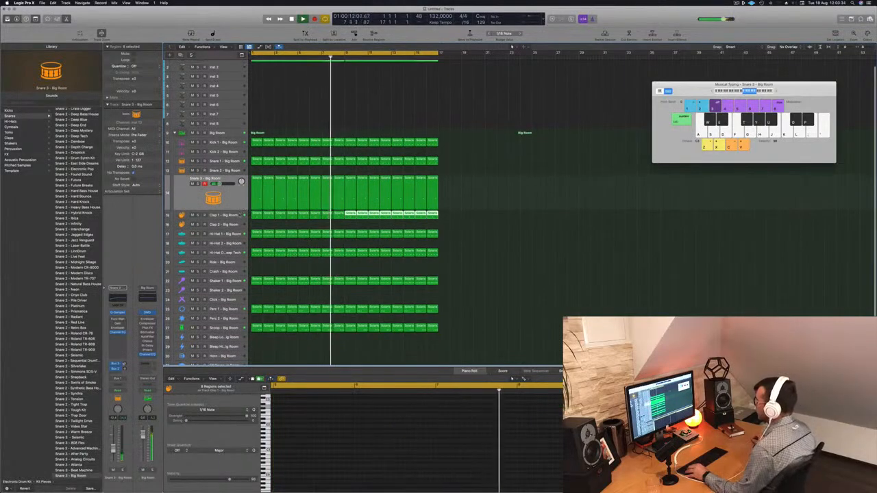
left_click(240, 215)
key("Return")
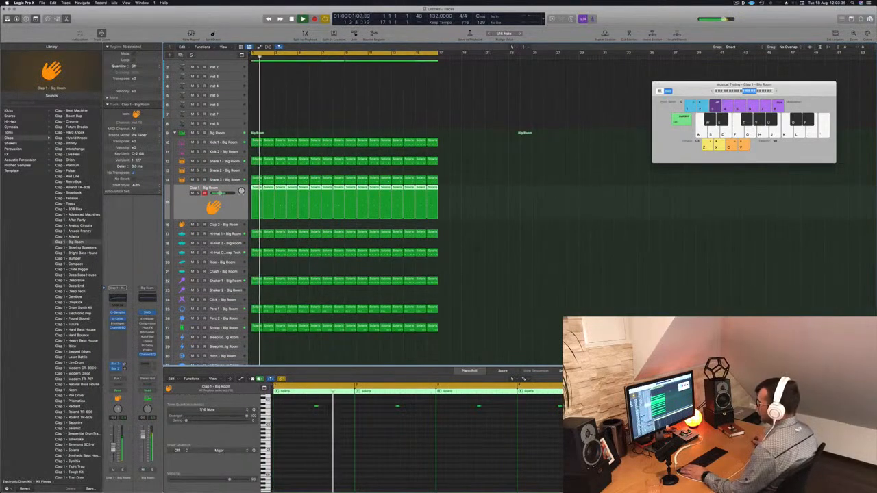
Copy the first Perfect Pad chord region to the start of the Inst 2 track.
scroll(321, 254, "up", 1)
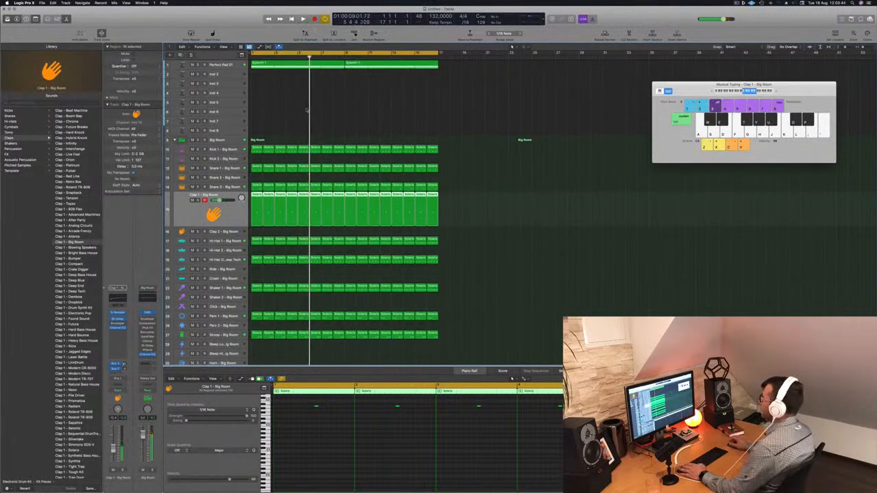
left_click(283, 65)
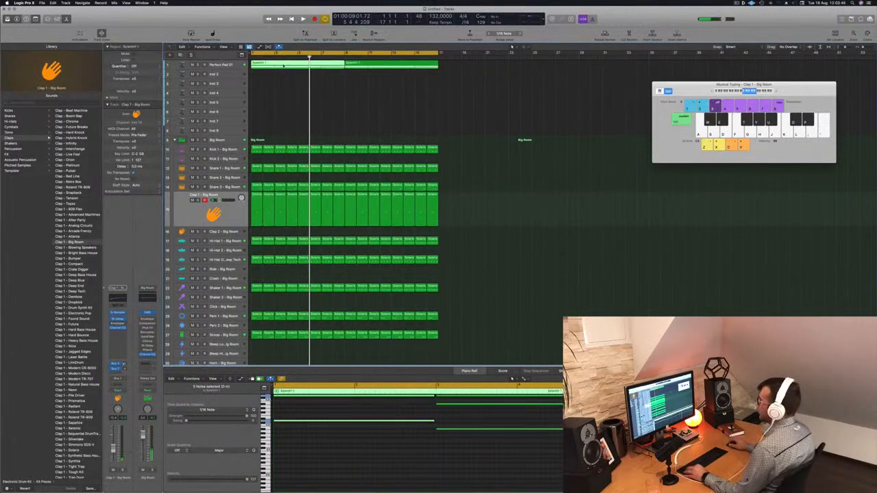
left_click_drag(282, 71, 282, 73)
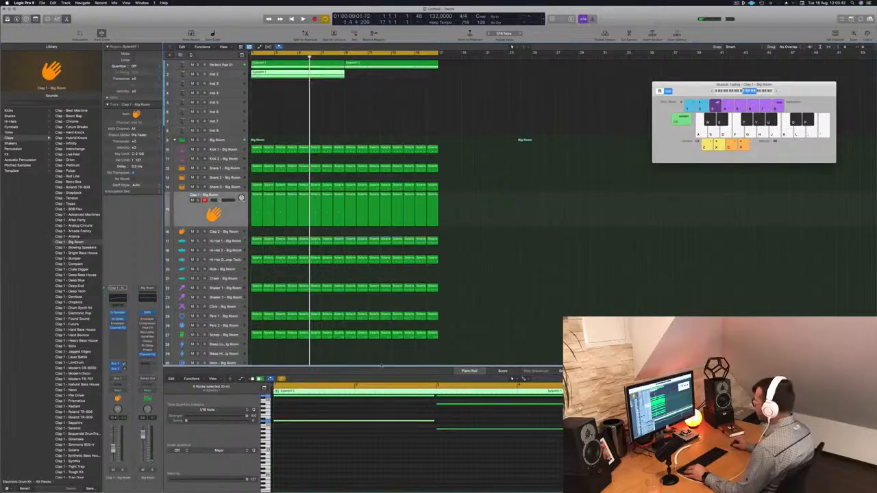
Delete the upper chord notes in the Inst 2 region, keeping only the lowest note of each chord.
scroll(431, 400, "down", 5)
scroll(354, 454, "up", 5)
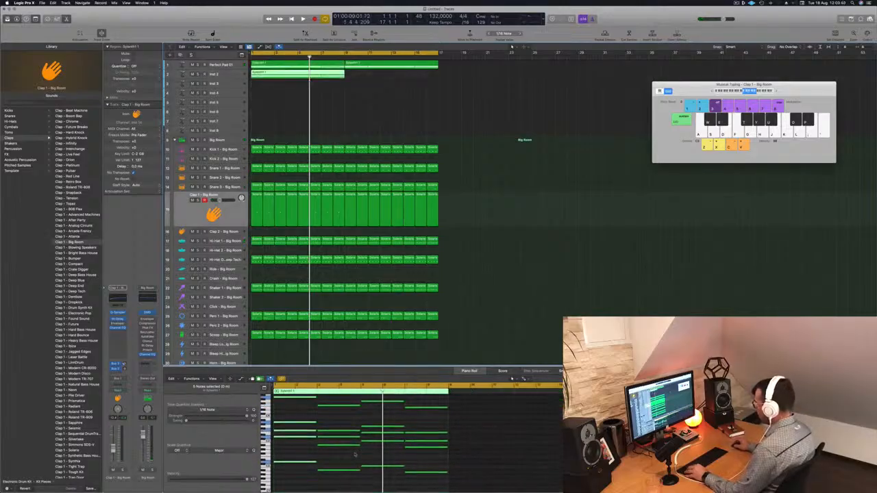
left_click_drag(294, 412, 419, 480)
key("Delete")
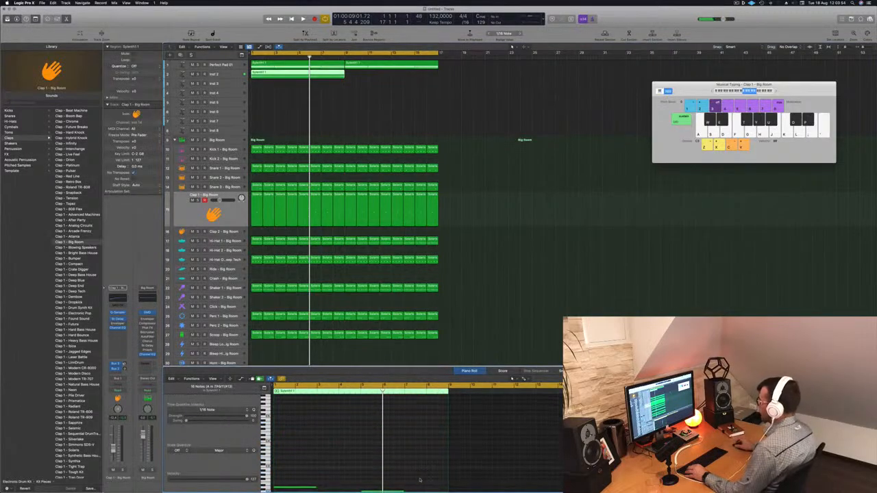
scroll(357, 455, "down", 6)
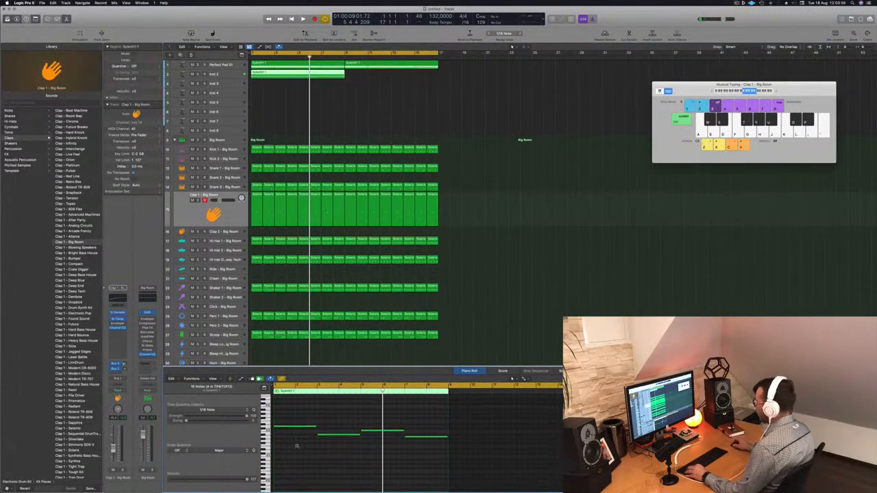
Shorten the four long bass notes in the Inst 2 region to short hits and play the result.
scroll(334, 453, "up", 3)
scroll(337, 451, "left", 4)
left_click_drag(310, 412, 470, 441)
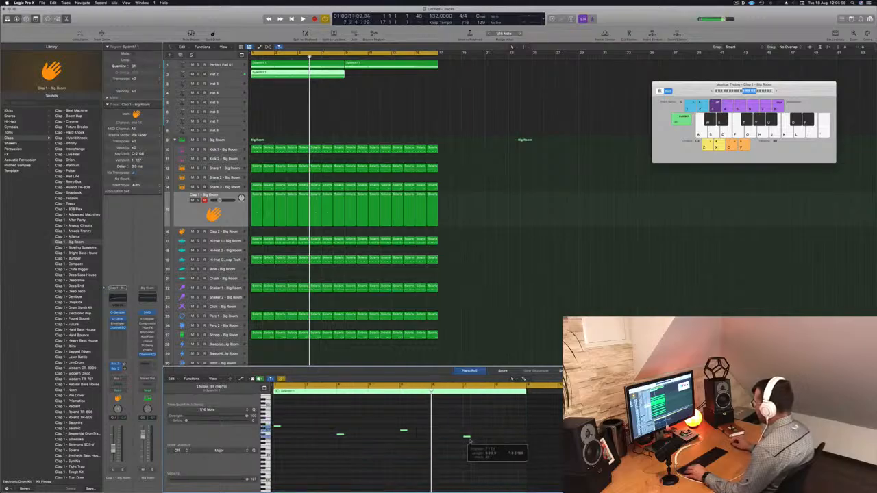
key("space")
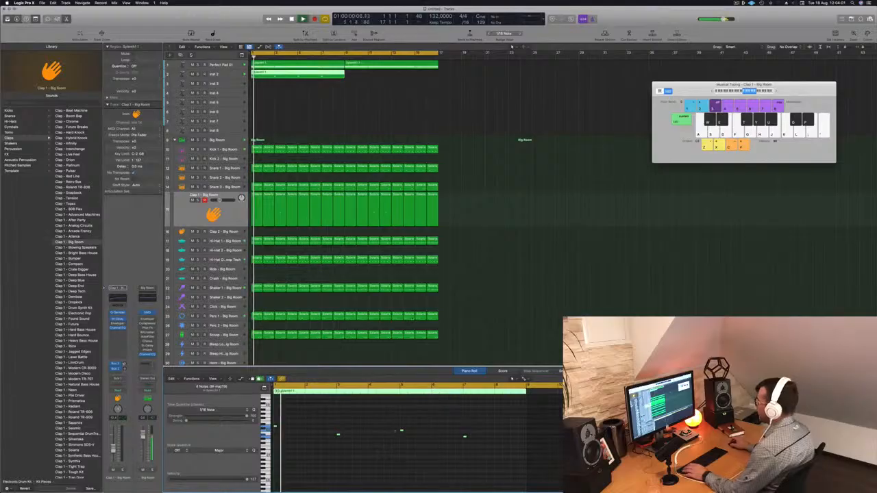
Select the Inst 2 track, replay its bass notes from the beginning and trim the four notes slightly.
left_click(260, 74)
key("super+Right")
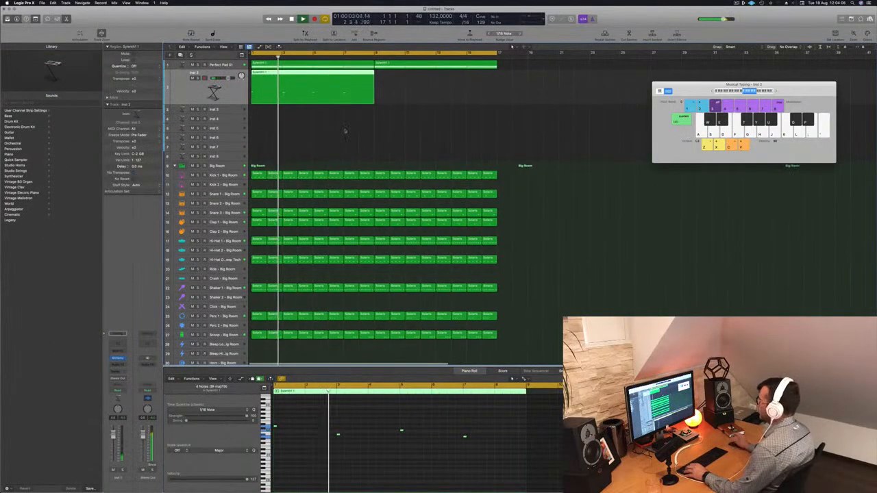
key("space")
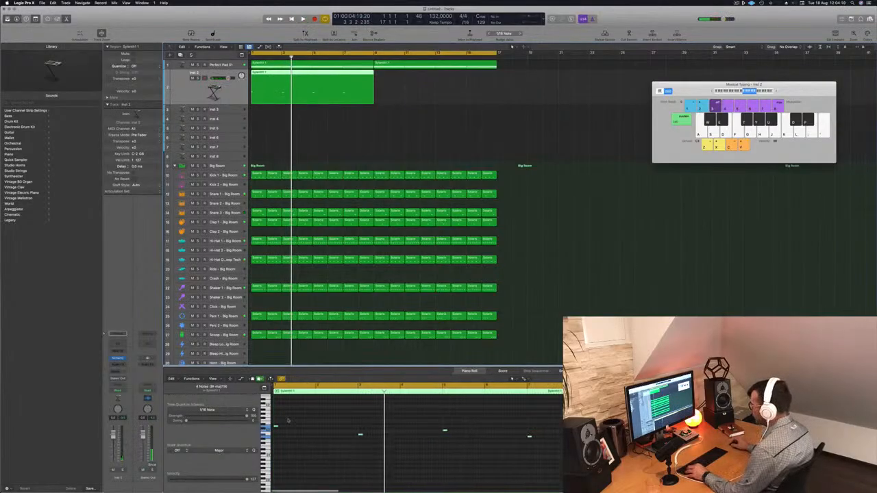
key("Return")
key("space")
left_click_drag(287, 425, 284, 428)
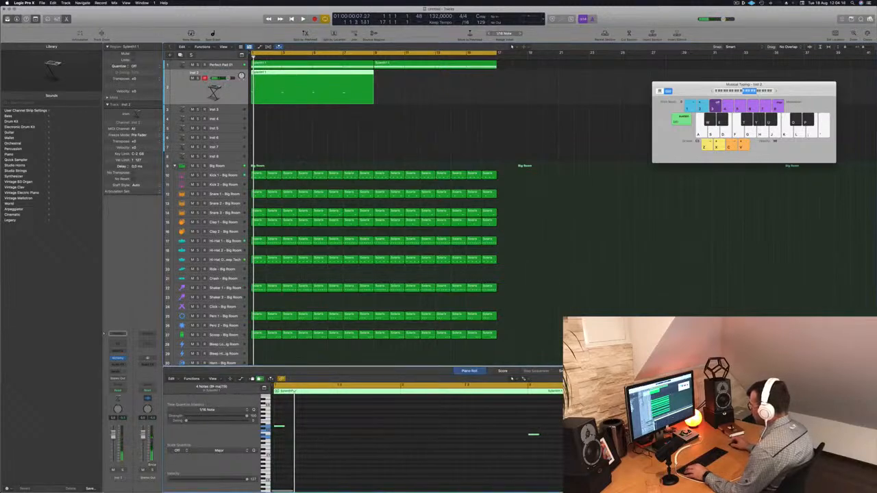
Duplicate each chord's short bass note and copy the resulting pair twice across the bar, making a six-note rhythm per chord.
left_click_drag(283, 427, 296, 432)
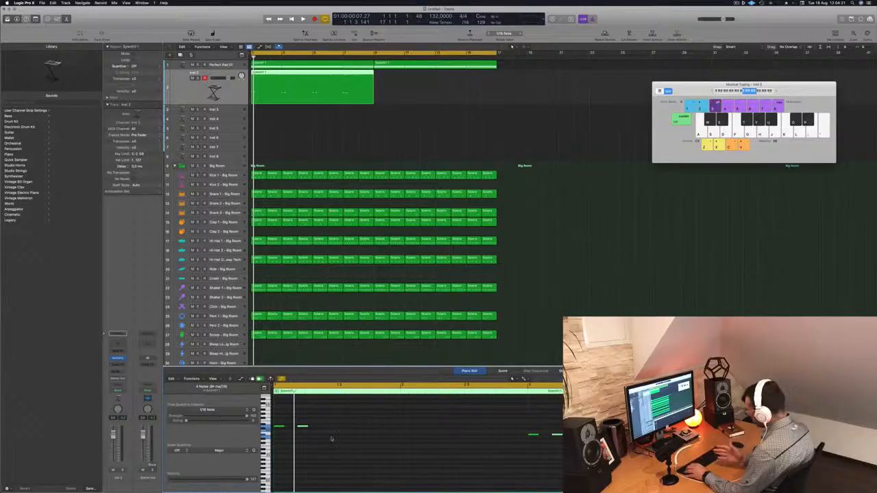
key("space")
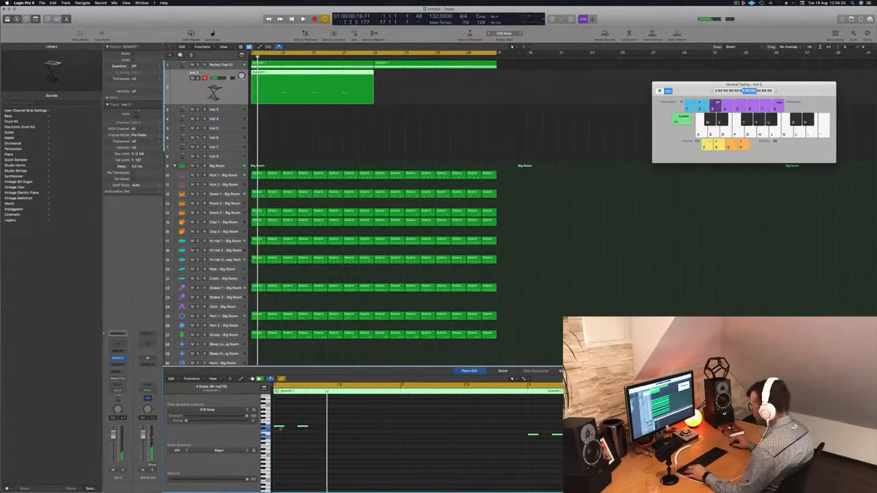
left_click_drag(285, 431, 328, 429)
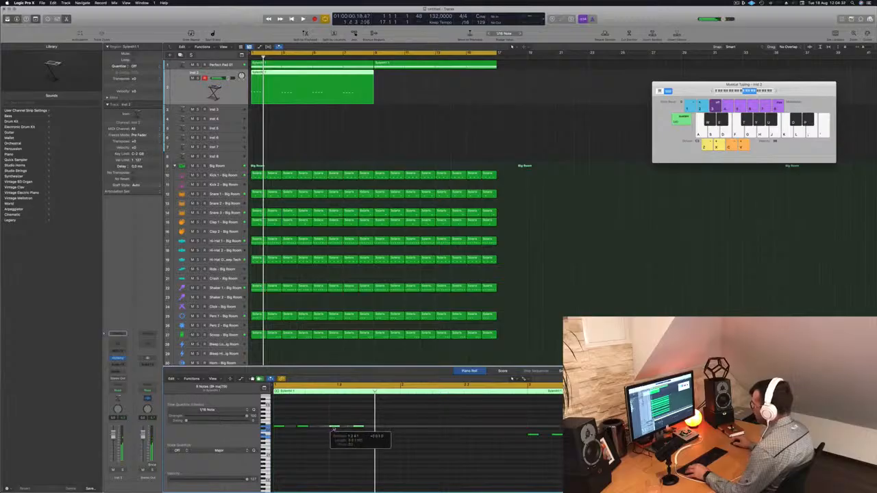
key("space")
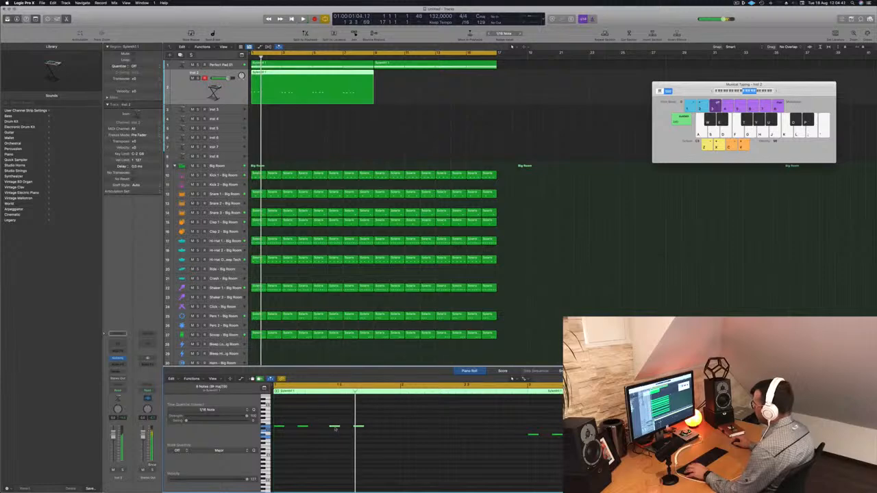
left_click_drag(335, 428, 345, 430)
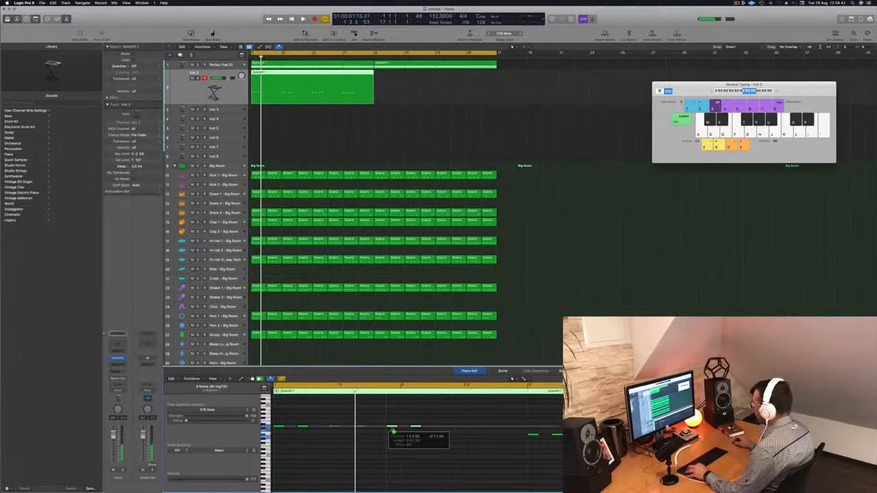
key("space")
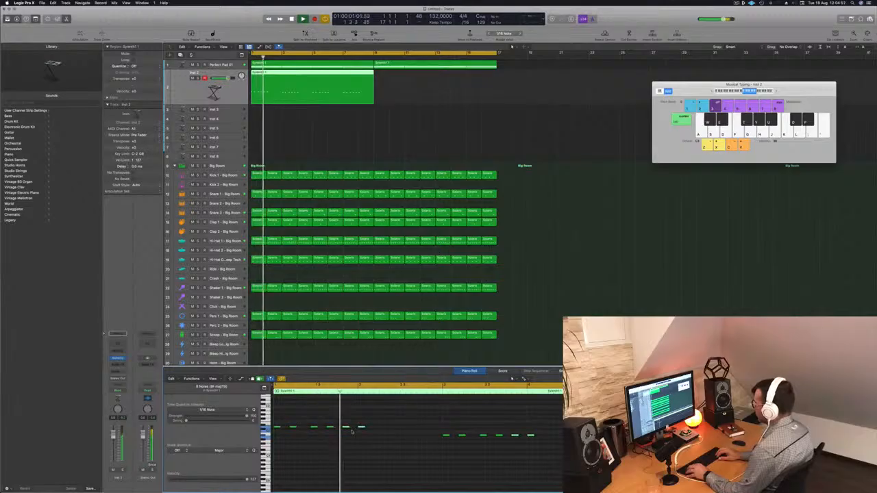
Reduce each chord's bass rhythm to five notes, copy it into the chord's second bar and replay the pattern.
scroll(403, 430, "up", 1)
scroll(403, 430, "down", 2)
scroll(393, 430, "down", 2)
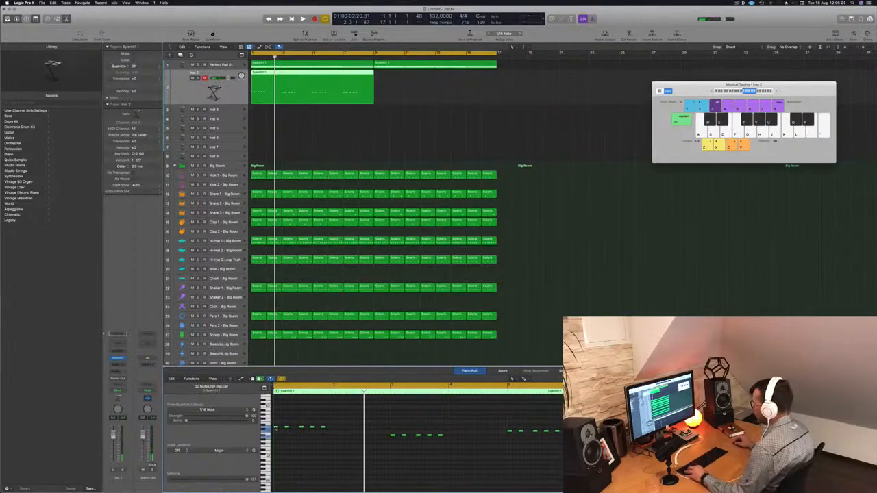
left_click_drag(278, 428, 312, 431)
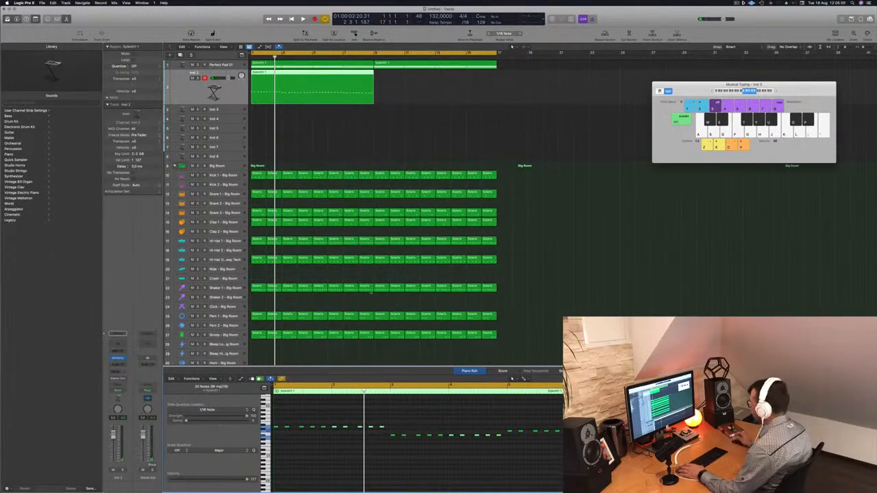
key("space")
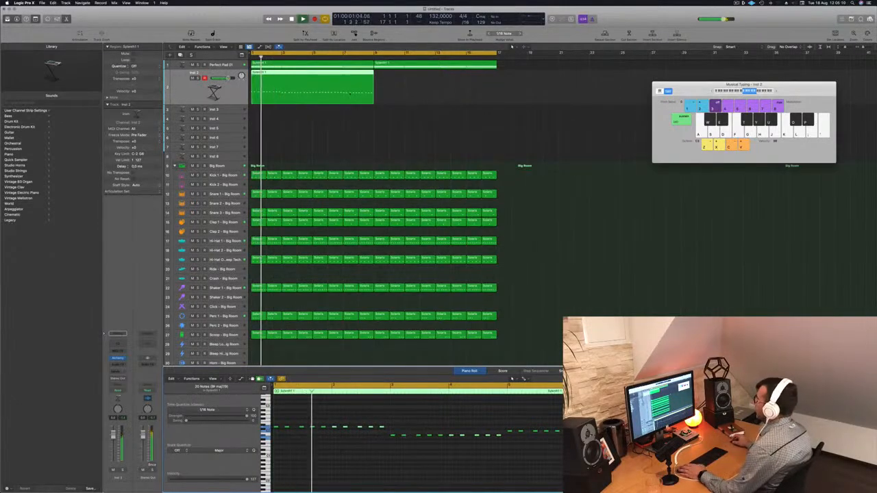
Copy the Inst 2 bass region directly after itself, select both regions and play them.
left_click_drag(288, 73, 411, 81)
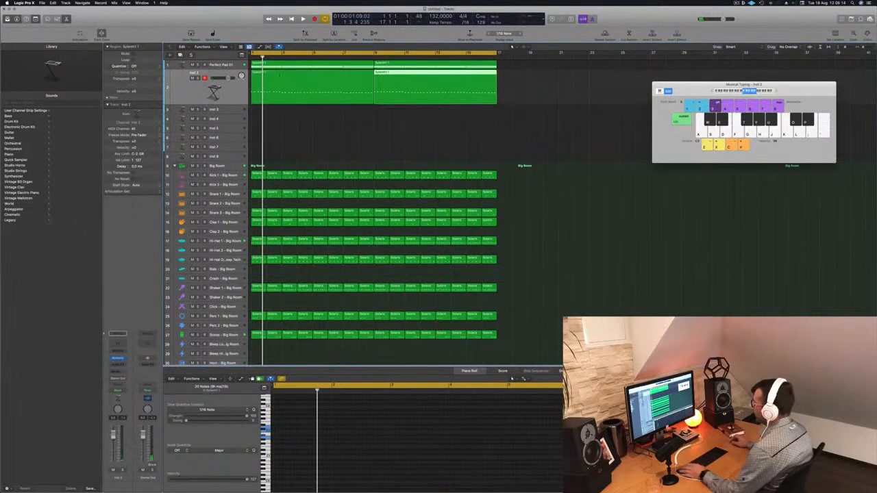
left_click(343, 82, "shift")
key("space")
key("space")
key("space")
Open the Inst 2 track's Alchemy synth, filter its presets to the Bass category and load 70s Classic Synth Bass.
left_click(118, 358)
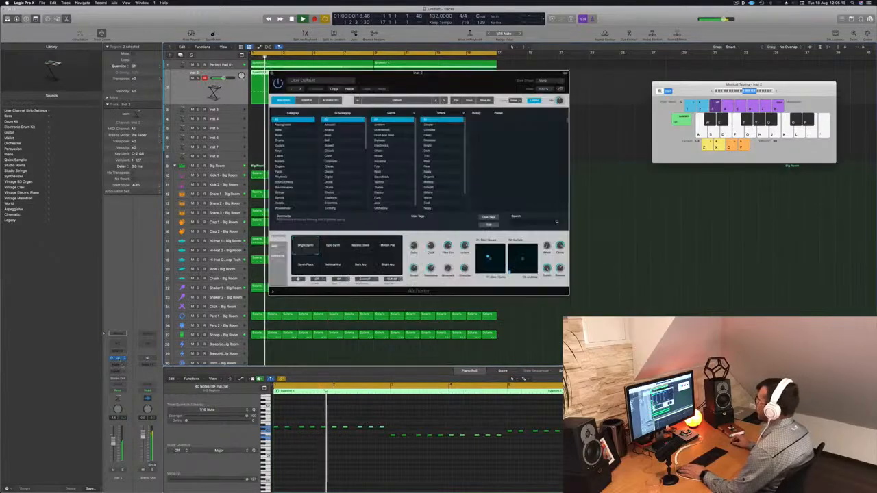
left_click_drag(357, 73, 453, 97)
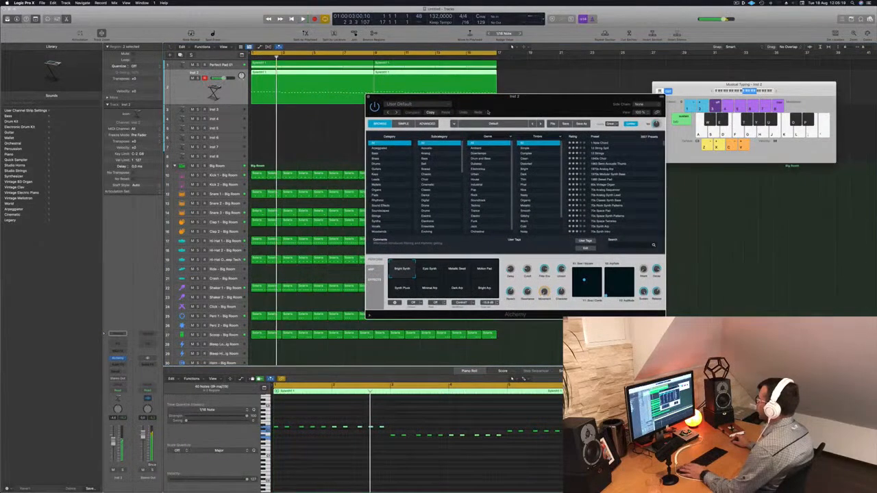
left_click(381, 157)
left_click_drag(582, 106, 494, 115)
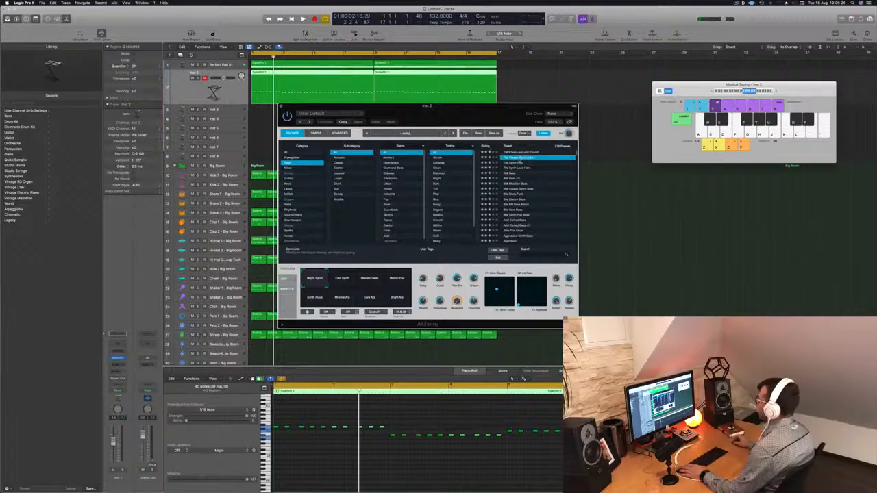
left_click_drag(477, 112, 562, 113)
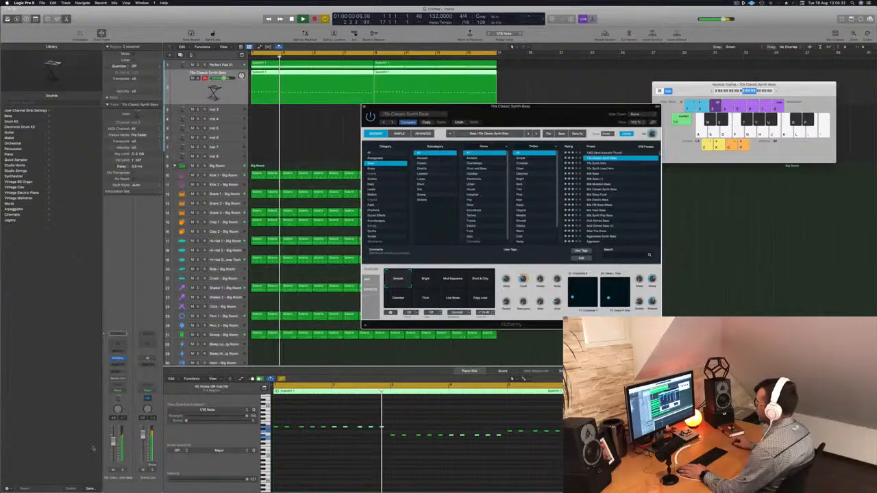
Audition the 70s Synth Intro, 808 Bass and 808 Mutation Bass presets on the bass track.
left_click(599, 163)
left_click(601, 168)
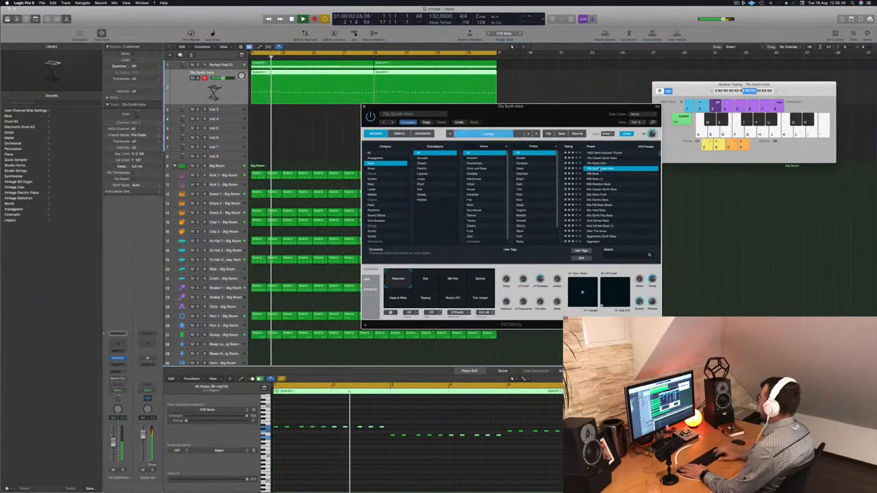
key("Down")
key("Down")
key("Down")
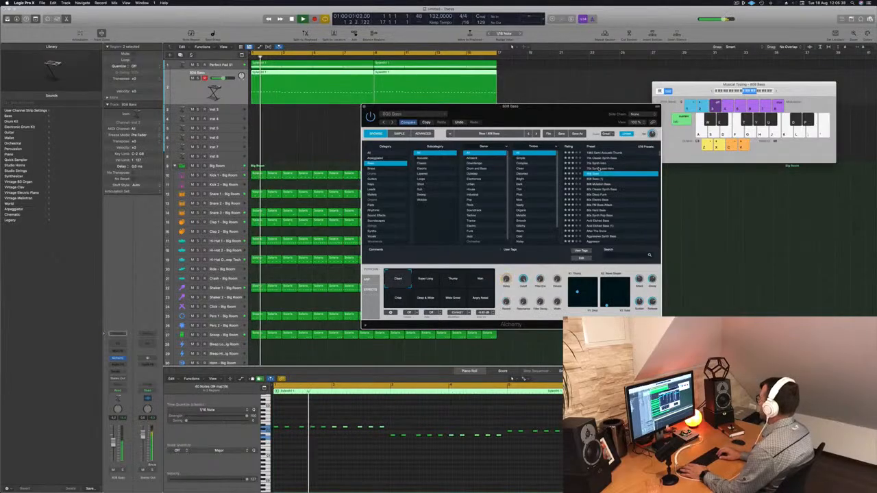
scroll(617, 199, "down", 5)
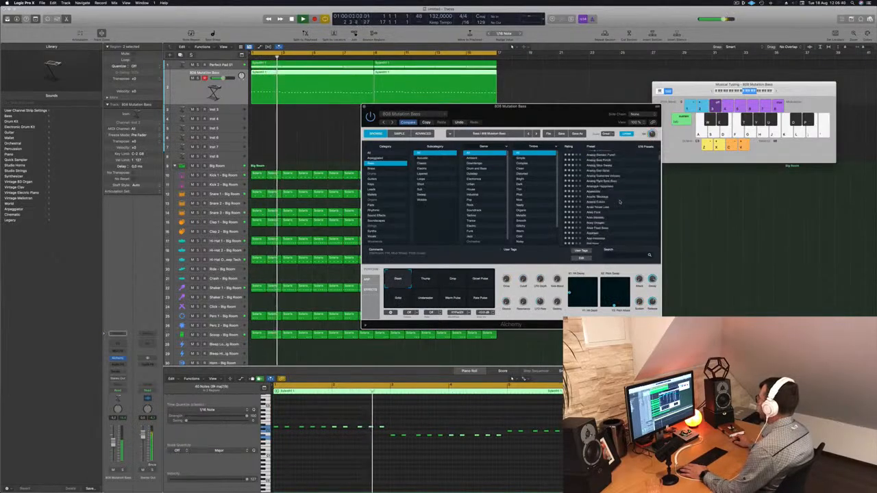
Audition the bass presets from Bouncing Bass and Bouncing Echoes to Brassy Octave Bass, and lower the bass track's volume slightly.
left_click(619, 200)
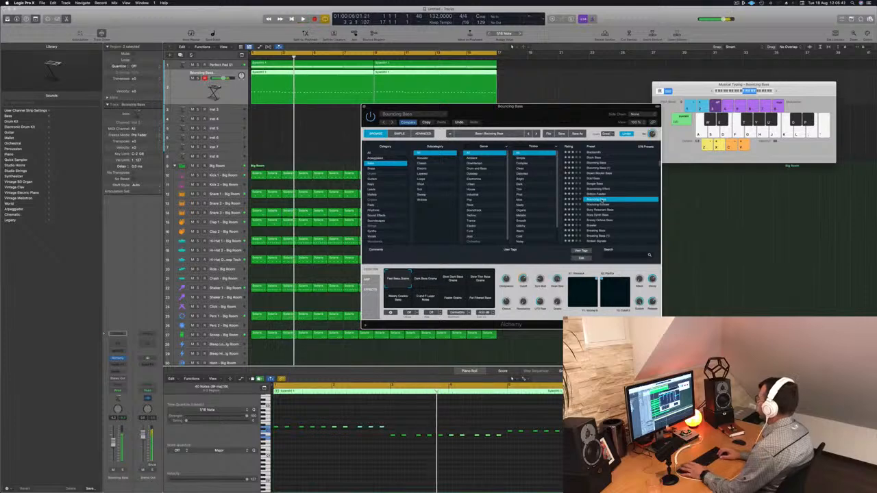
key("Down")
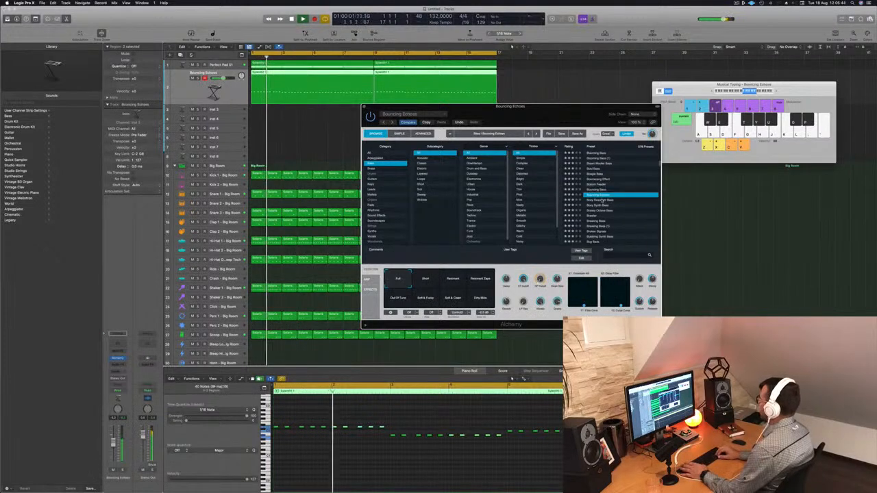
key("Down")
key("Down")
key("Down")
key("Down")
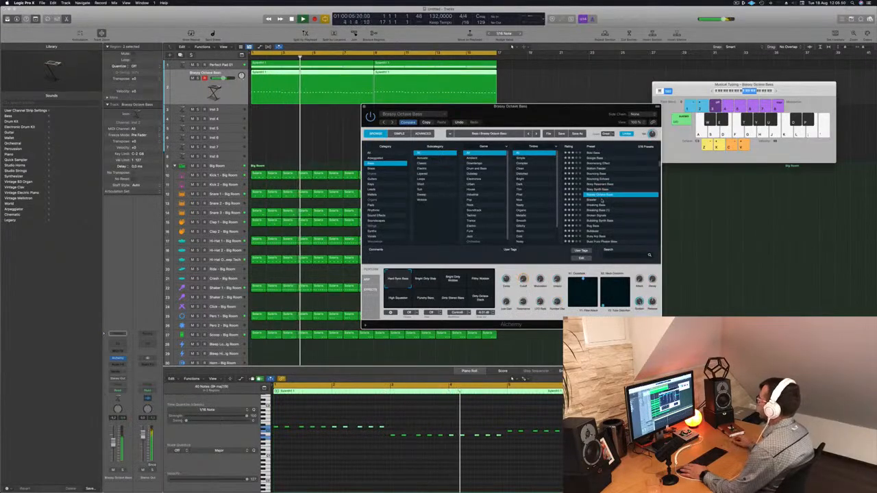
left_click_drag(113, 442, 113, 445)
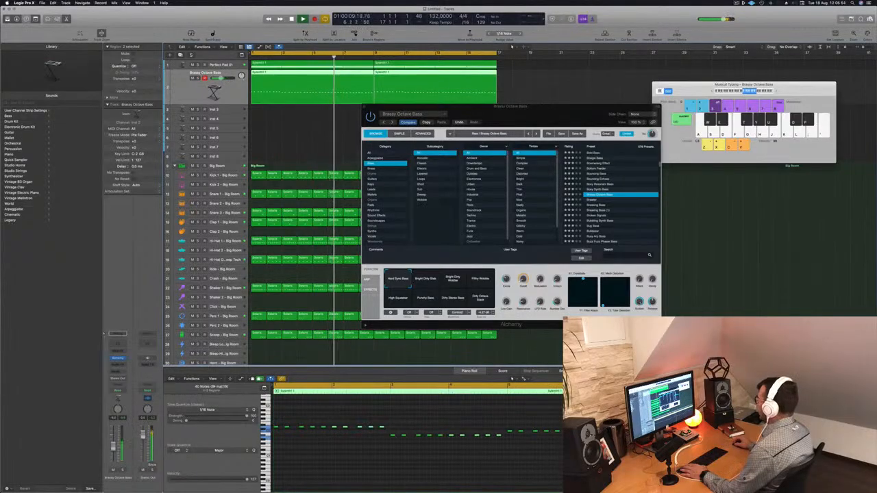
Audition the Breaking Bass, Broken Signals and Bug Bass presets against the beat.
left_click(599, 205)
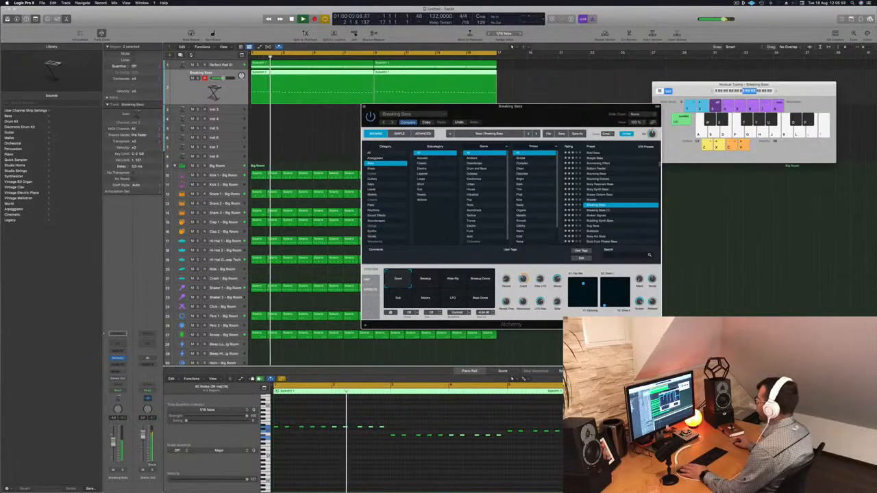
key("space")
left_click(593, 211)
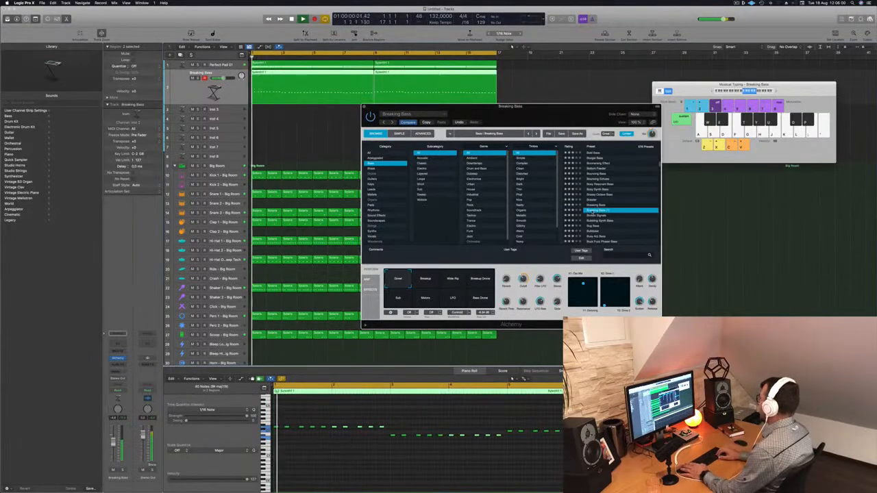
key("Down")
key("Down")
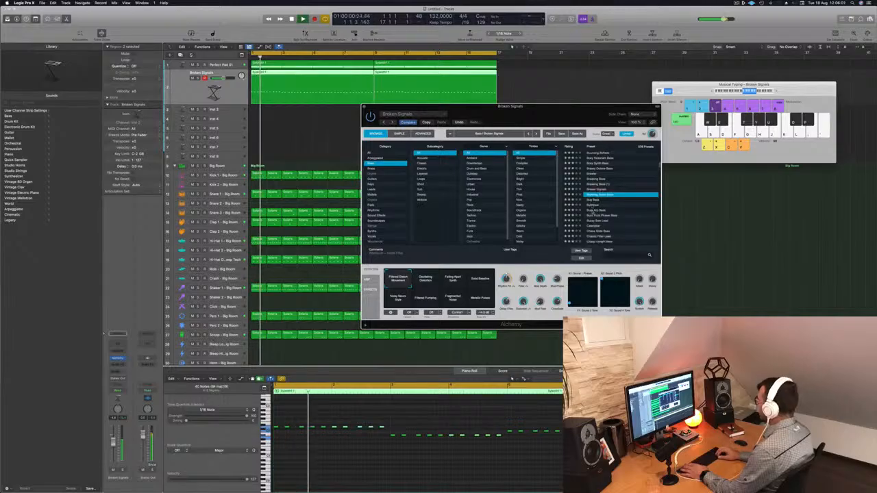
key("Down")
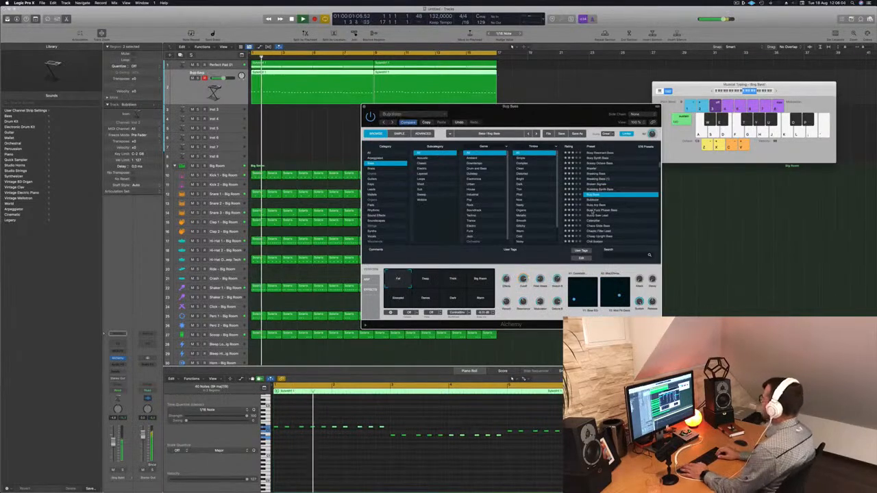
Audition Busy Arp Bass, Buzz Fuzz Phaser Bass, Chaotic Filter Lead and Cheap Upright Bass, and load the preset listed below Chip Tune Lead.
key("Down")
key("Down")
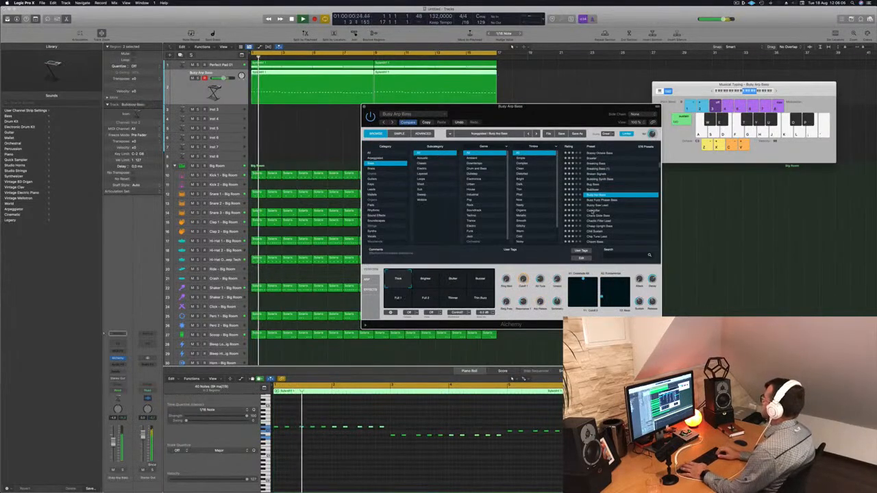
key("Down")
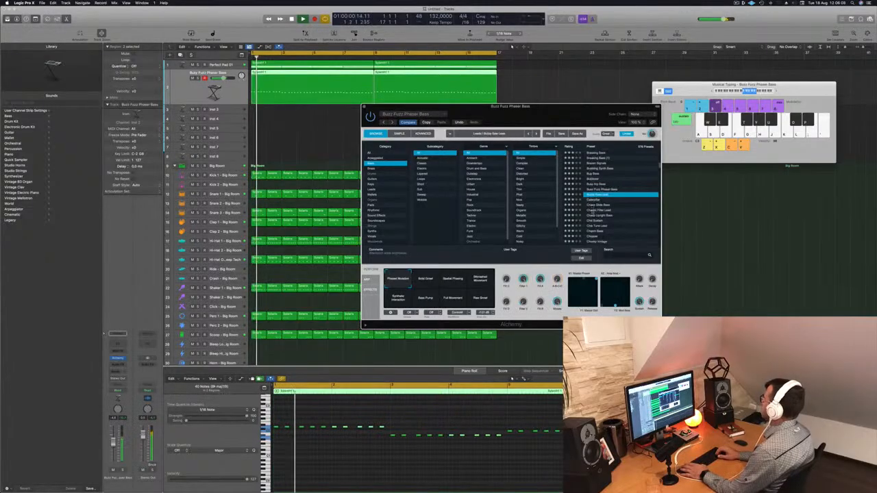
key("Down")
key("Down")
key("Down")
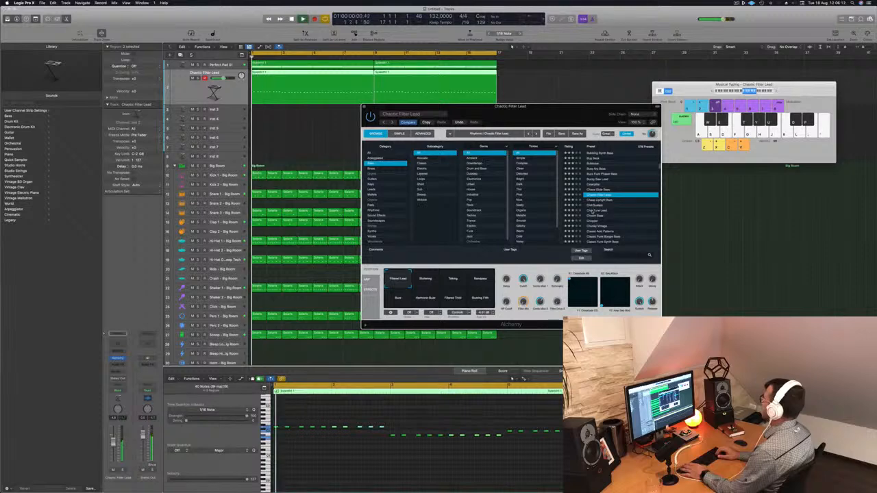
key("Down")
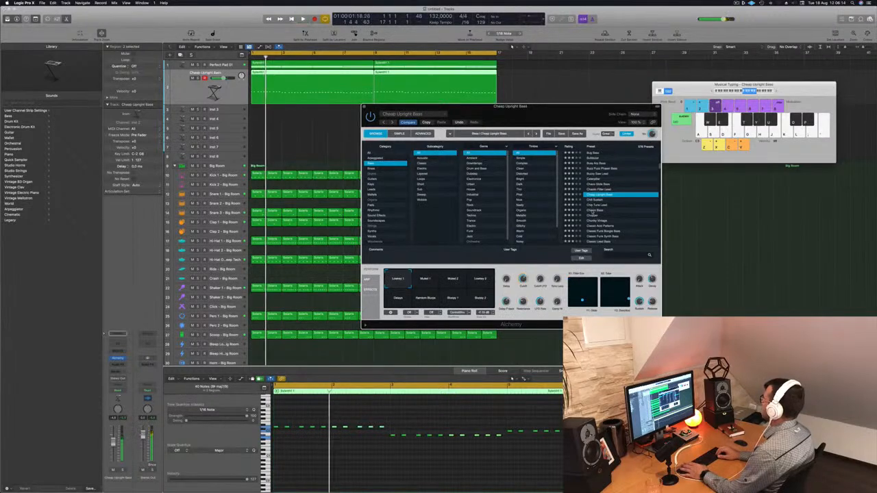
left_click(592, 212)
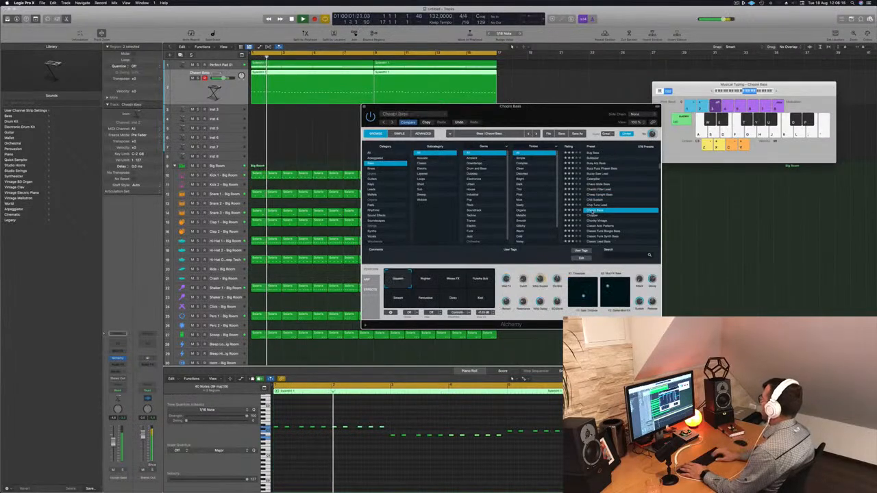
Audition Chopper and Chunky Vintage on the bass track, load Classic Acid Patterns, and replay the beat from the start.
key("Down")
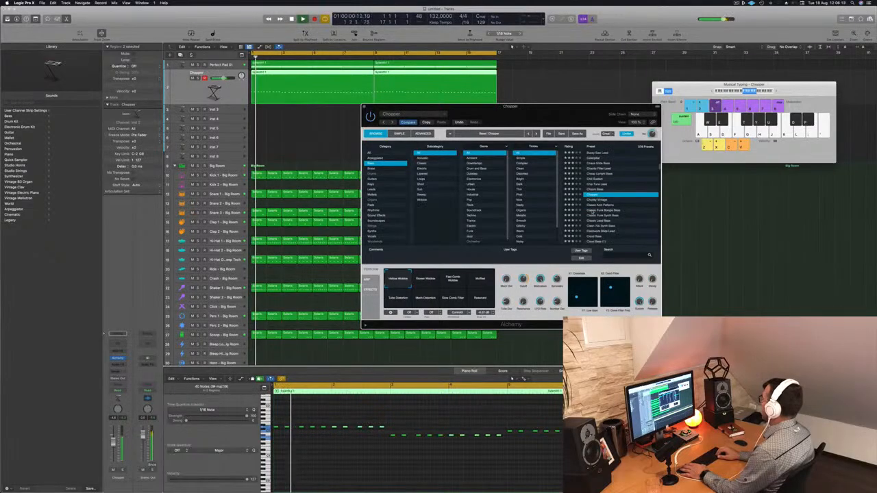
key("Down")
key("Down")
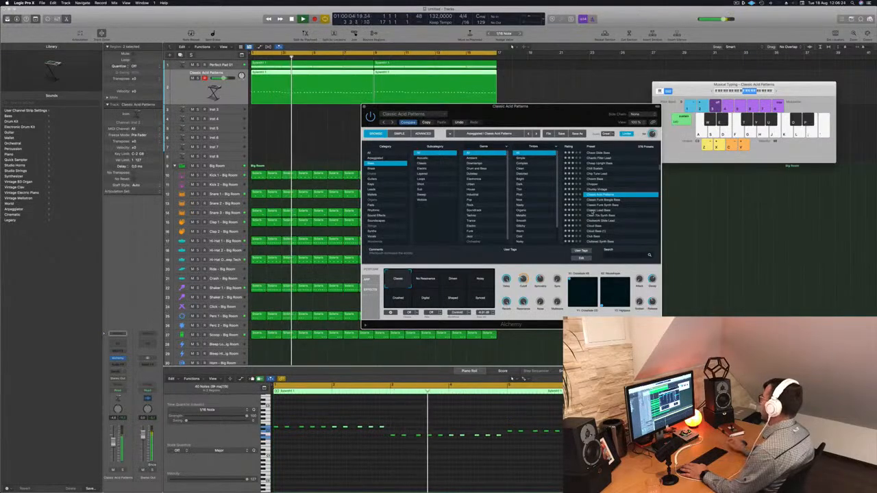
key("Return")
Compare the performance variations of Classic Acid Patterns, including Noisy and Crushed, and choose Driven for the bass.
left_click(426, 280)
left_click(451, 282)
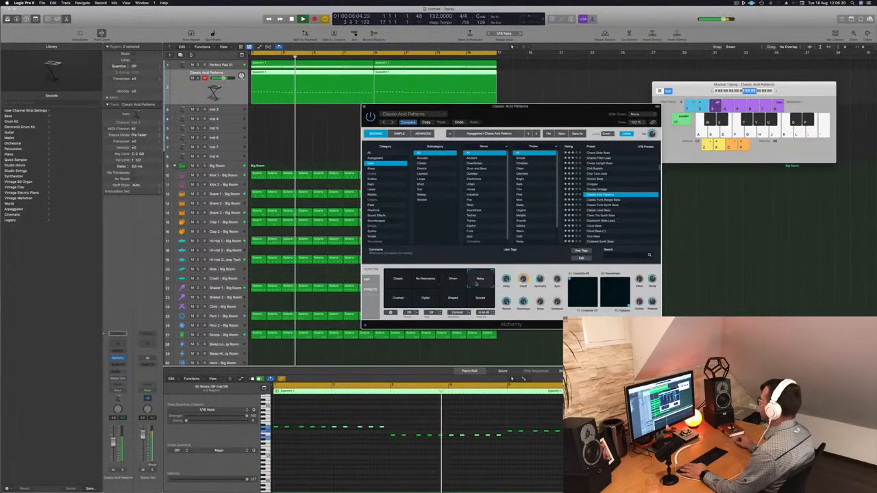
left_click(399, 300)
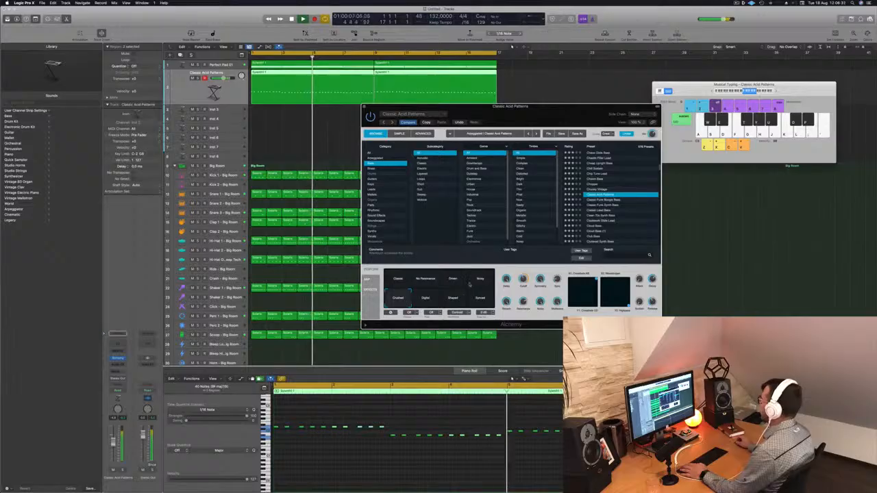
left_click(452, 283)
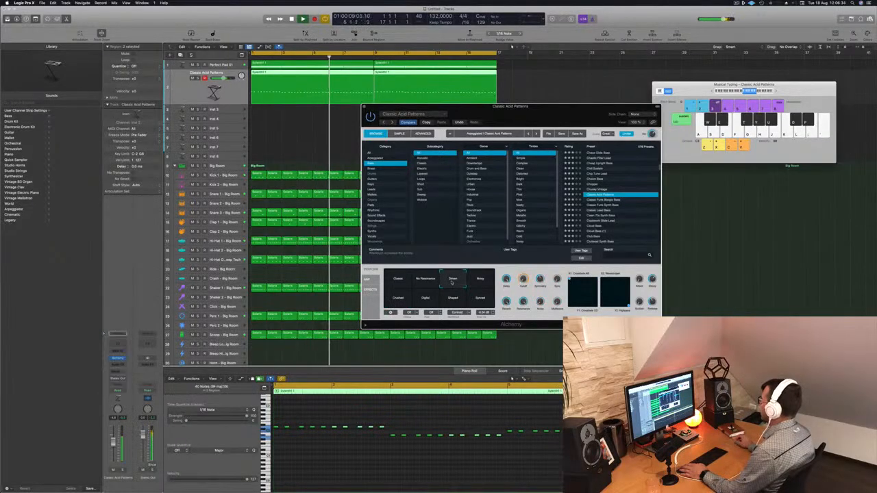
left_click_drag(543, 108, 602, 99)
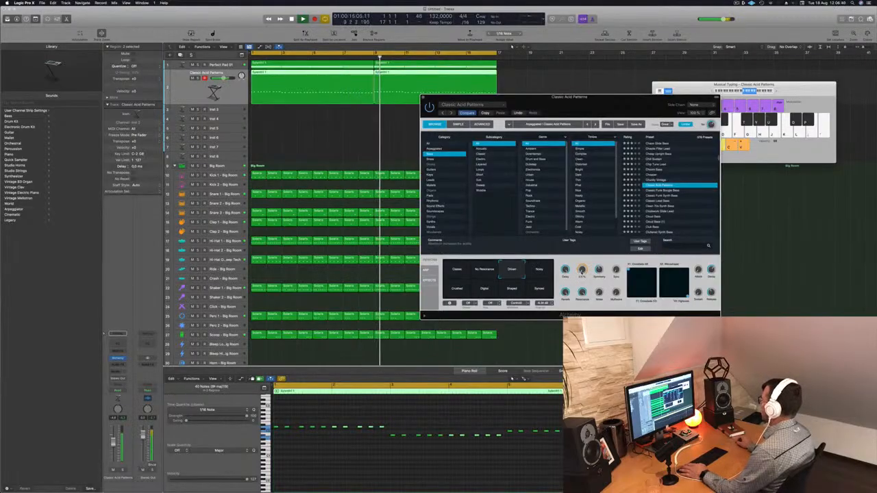
key("Return")
Duplicate the Classic Acid Patterns track with its settings, copy both bass regions onto the new track, and preview it.
left_click(183, 92)
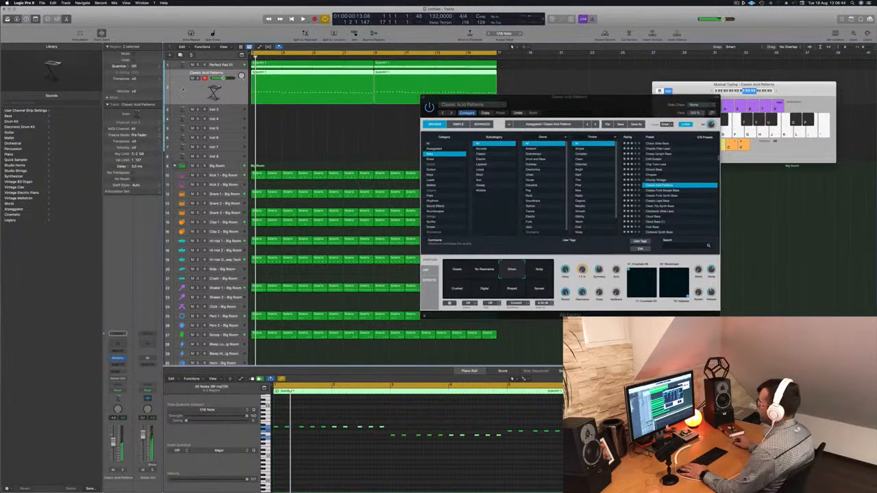
key("super+d")
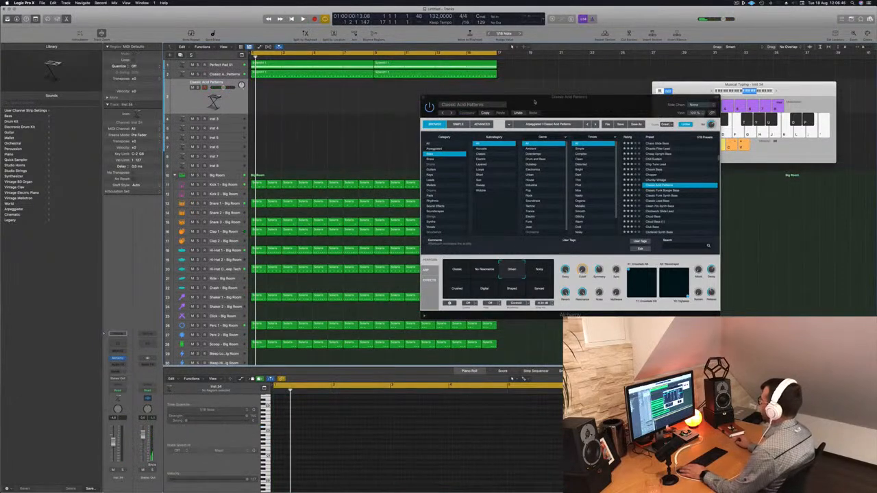
left_click_drag(535, 101, 631, 98)
mouse_move(341, 83)
left_mouse_down()
mouse_move(389, 75)
mouse_move(352, 93)
left_mouse_up()
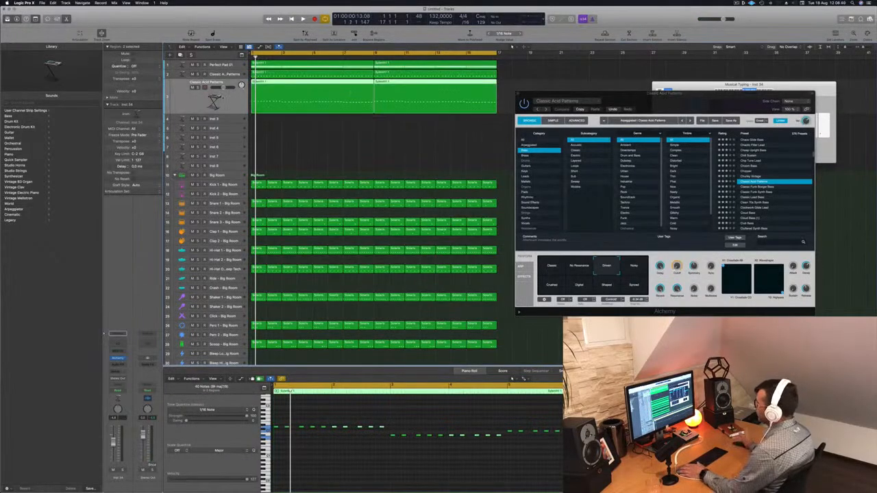
left_click(184, 100)
key("space")
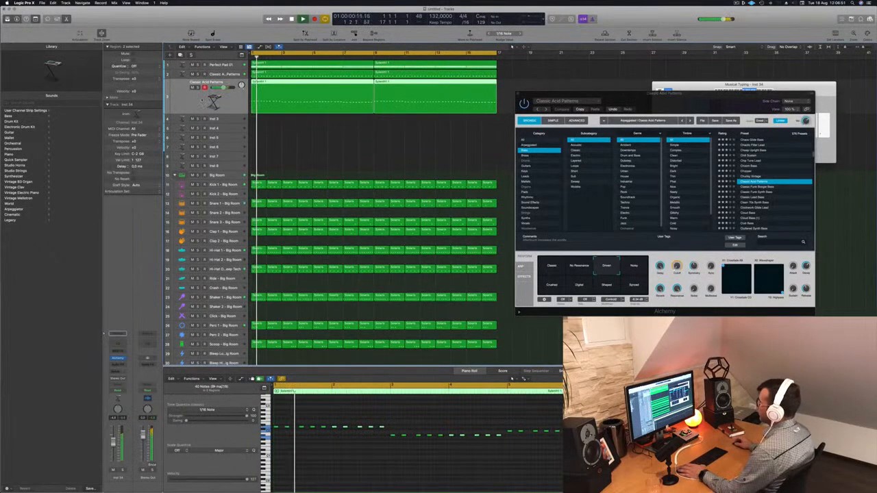
key("space")
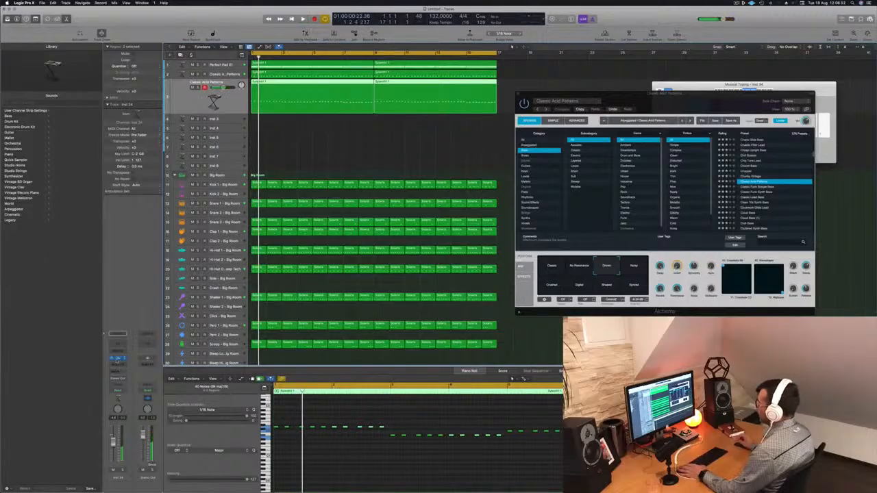
Open Alchemy on the duplicated bass track and audition Club Bass and Cluttered Synth Bass from the start of the loop.
left_click(118, 359)
key("space")
left_click_drag(450, 86, 540, 113)
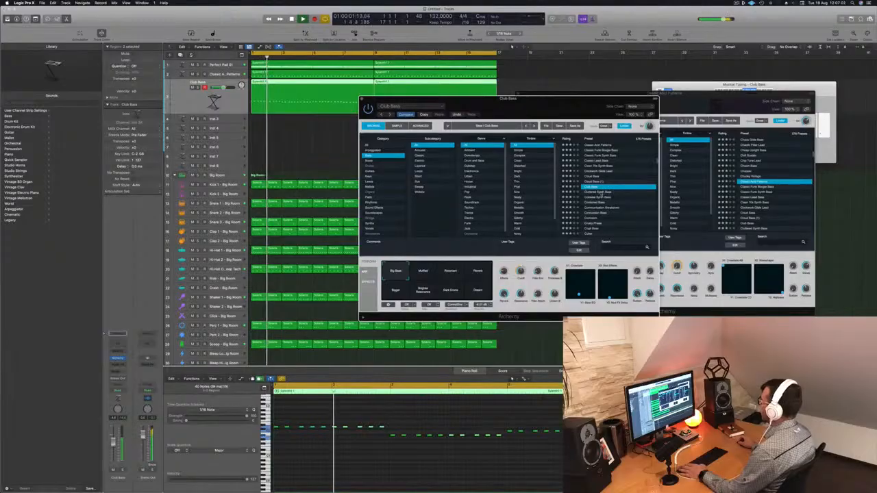
left_click(614, 191)
left_click(253, 57)
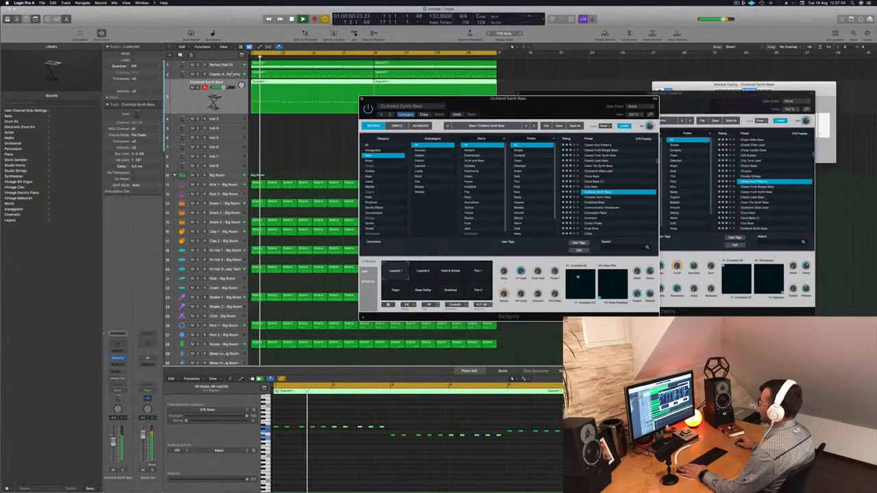
Mute the original Classic Acid Patterns track and restart playback to hear only the duplicated bass.
left_click(234, 73)
key("Return")
key("m")
key("space")
key("space")
left_click_drag(563, 107, 580, 99)
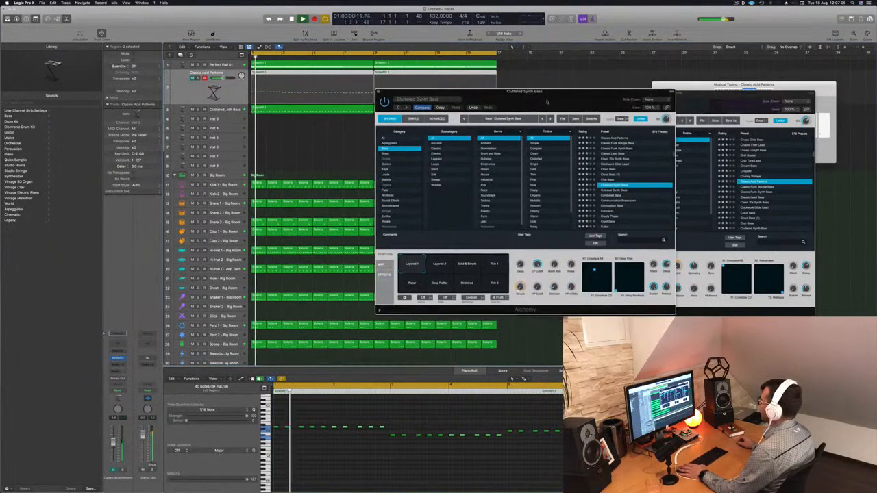
Audition presets from Concussion Bass to Dark And Deep Bass for the duplicated bass, and make its track the selected one.
left_click(650, 206)
scroll(651, 196, "down", 1)
scroll(644, 197, "down", 2)
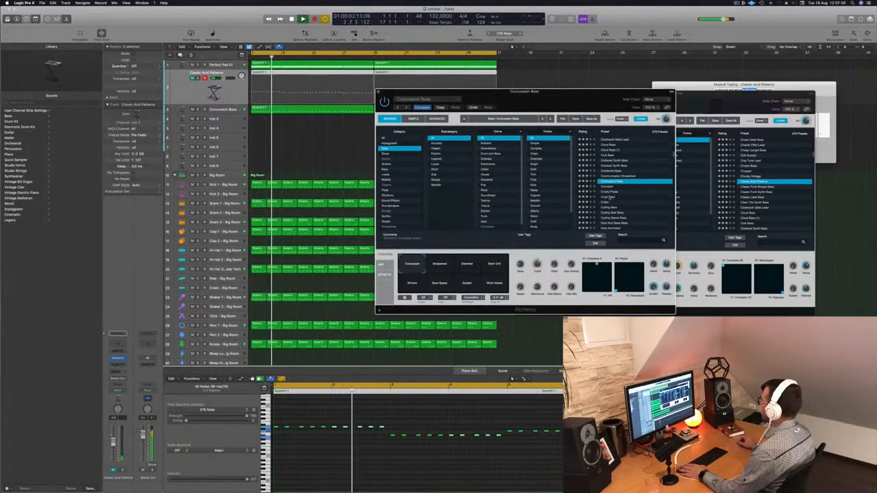
left_click(615, 197)
scroll(614, 198, "down", 3)
left_click(613, 194)
key("Return")
left_click(221, 108)
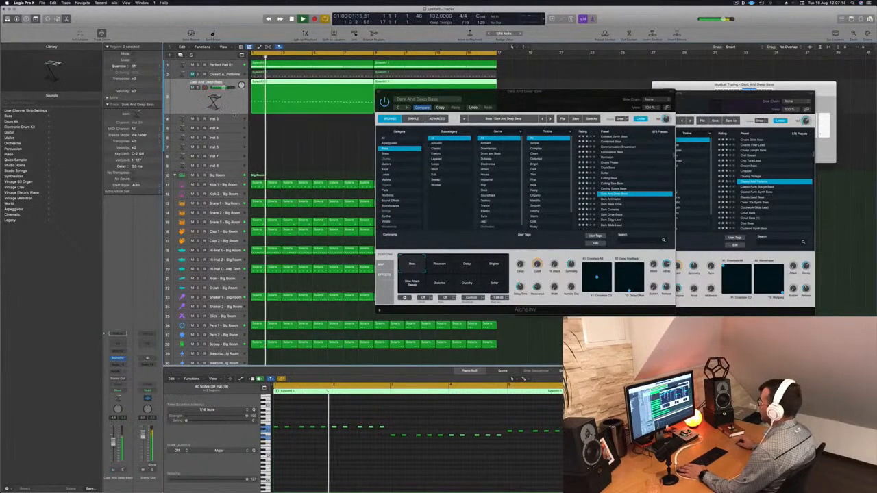
Audition the dark-sounding presets listed below Dark And Deep Bass, ending on Dark Glide Lead.
left_click(613, 210)
left_click(614, 210)
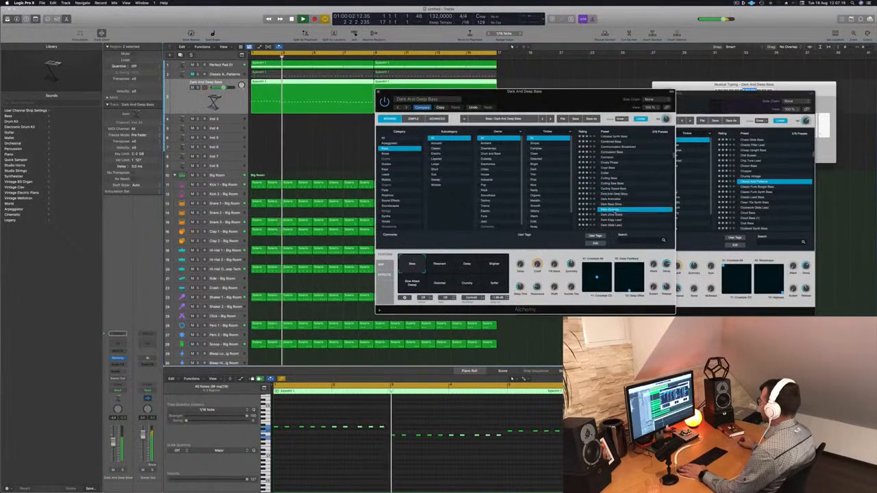
scroll(614, 208, "down", 3)
left_click(615, 204)
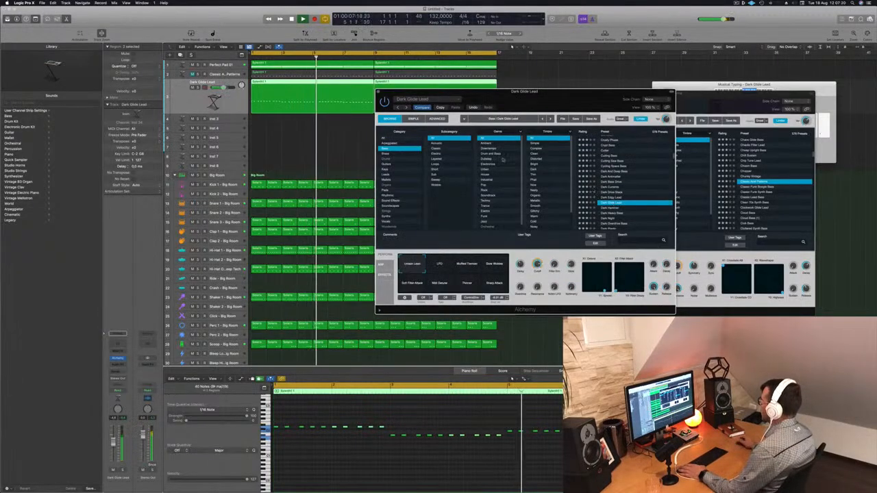
Filter the Alchemy bass presets to the Trance genre and audition Solar Eclipse and Solid Bass.
scroll(506, 173, "down", 1)
left_click(485, 204)
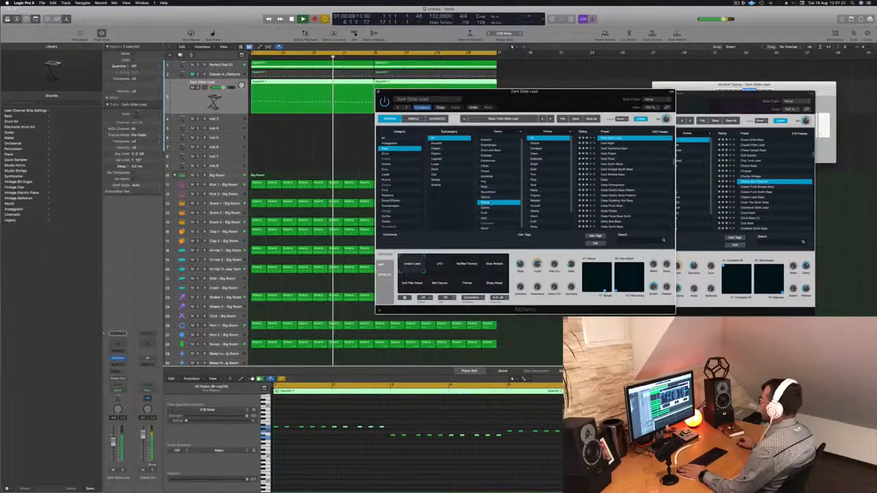
scroll(612, 185, "down", 10)
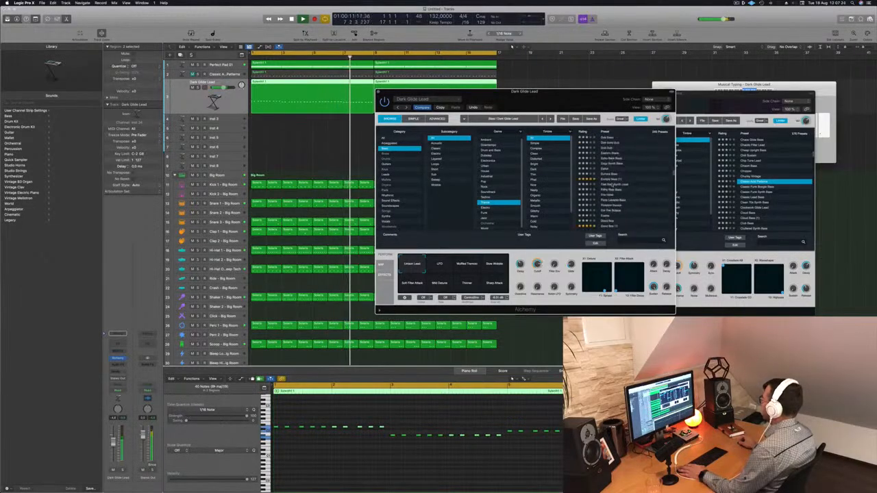
left_click(619, 179)
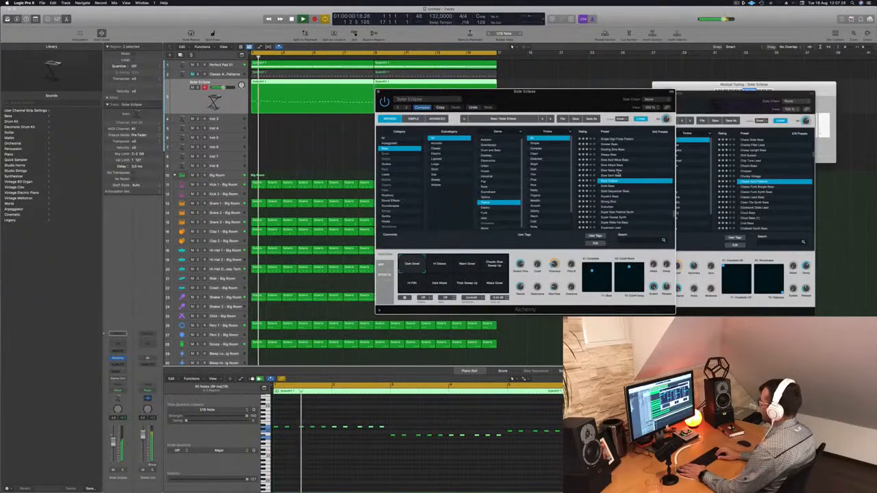
key("Down")
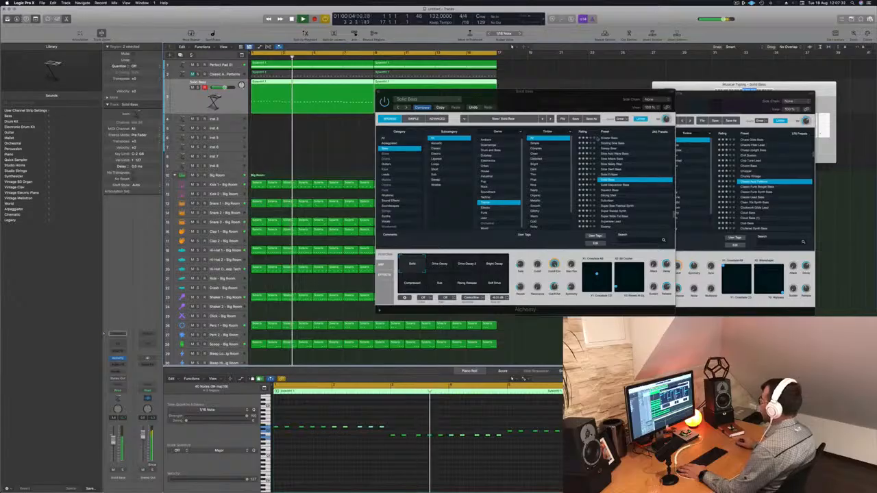
Compare the Solid Bass variations Drive Decay, Drive Decay 2, Bright Decay, Soft Drive, Rising Release, Sub and Compressed.
left_click(440, 266)
left_click(467, 265)
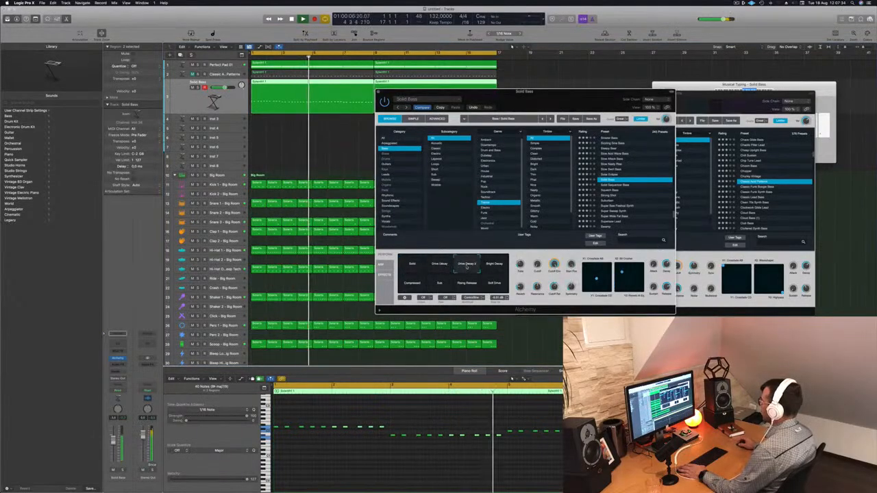
left_click(494, 265)
left_click(493, 285)
left_click(467, 284)
left_click(440, 284)
left_click(412, 288)
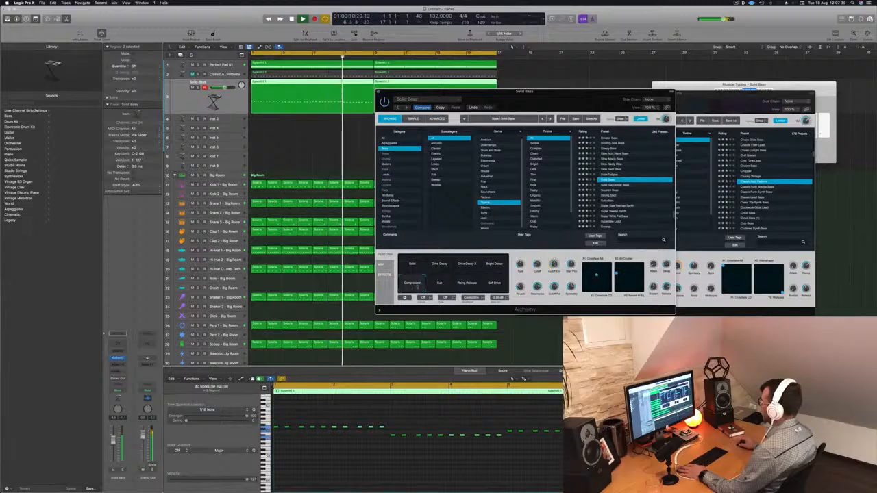
Audition the Squelch Bass and Suburban presets on the duplicated bass track, replaying Suburban from the start.
left_click(610, 191)
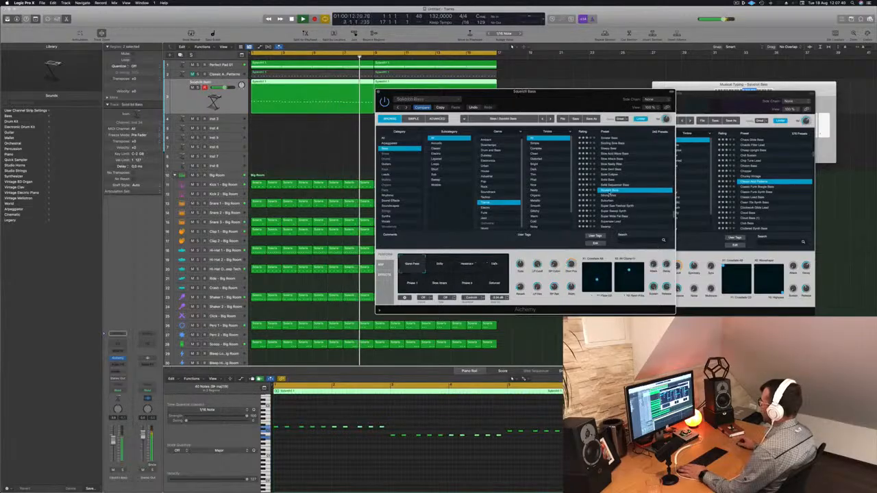
left_click(611, 201)
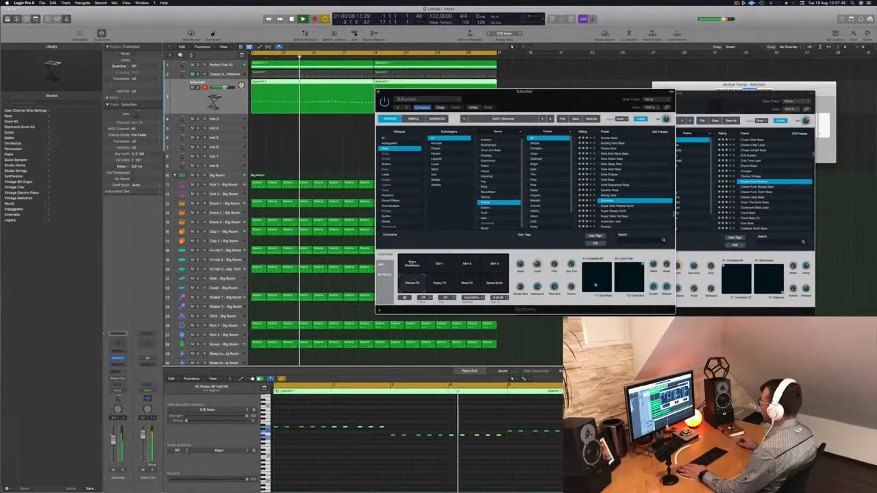
key("Return")
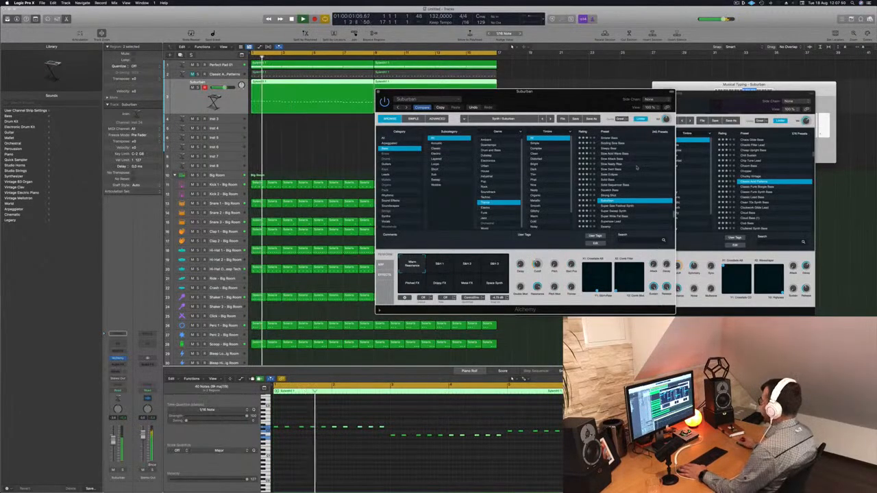
Audition Super Saw Festival Synth, Super Sweep Synth, Super Wide Fat Bass and Supersaw Lead, and return to Super Wide Fat Bass.
scroll(622, 201, "down", 3)
left_click(616, 184)
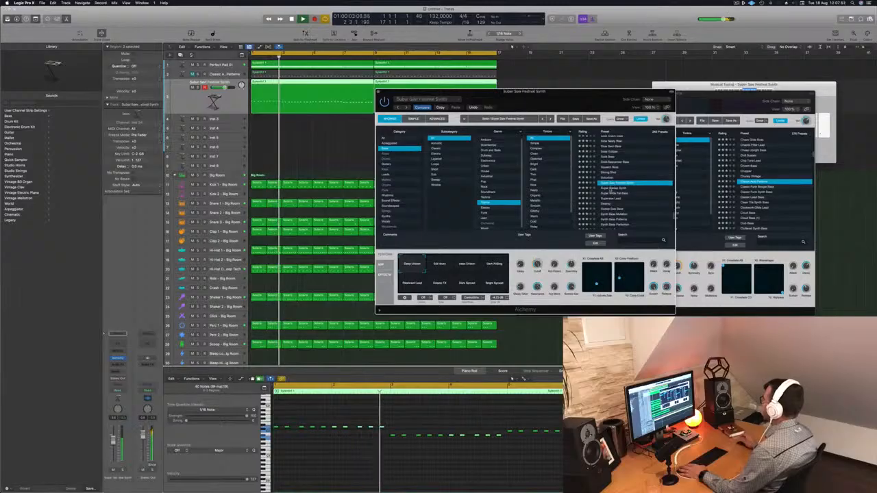
left_click(616, 188)
key("Return")
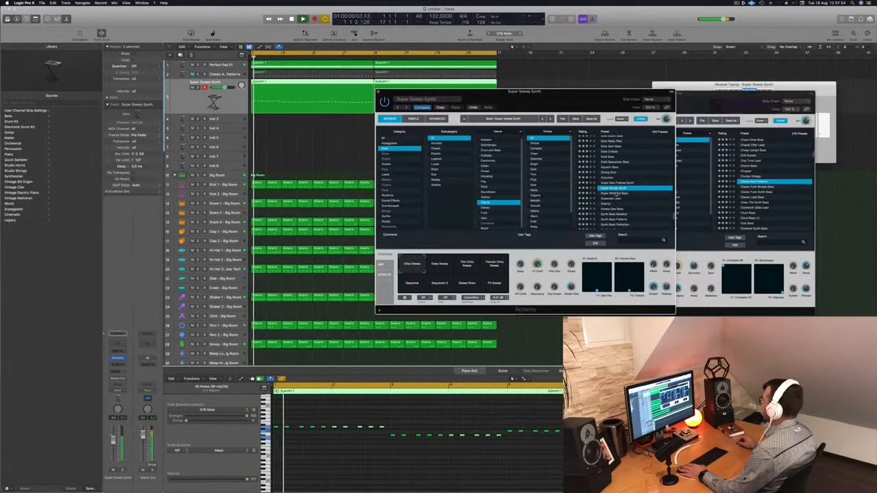
left_click(617, 193)
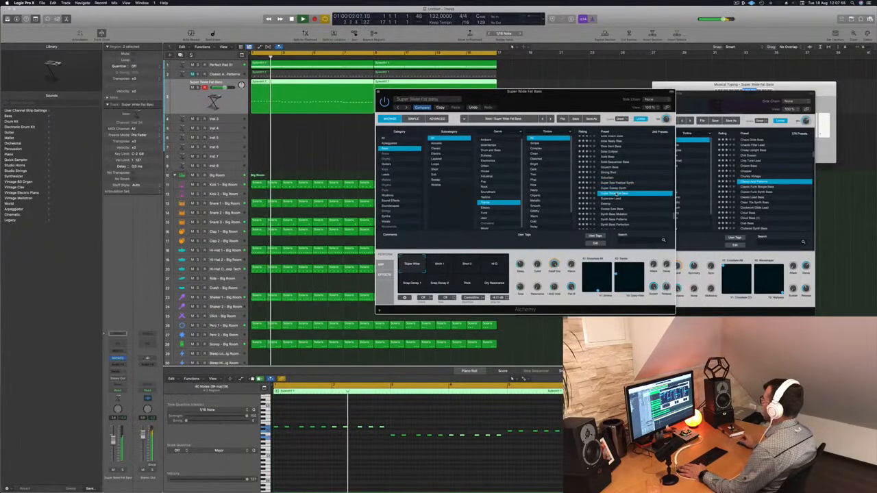
left_click(620, 199)
left_click(617, 194)
Audition the Synth Bass Mutation and Synth Bass Perfection presets against the beat.
scroll(617, 196, "down", 3)
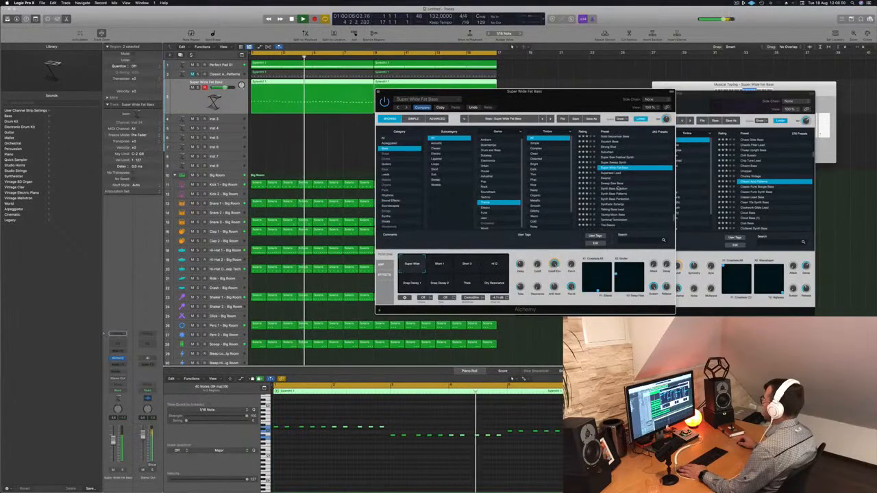
left_click(618, 188)
left_click(632, 200)
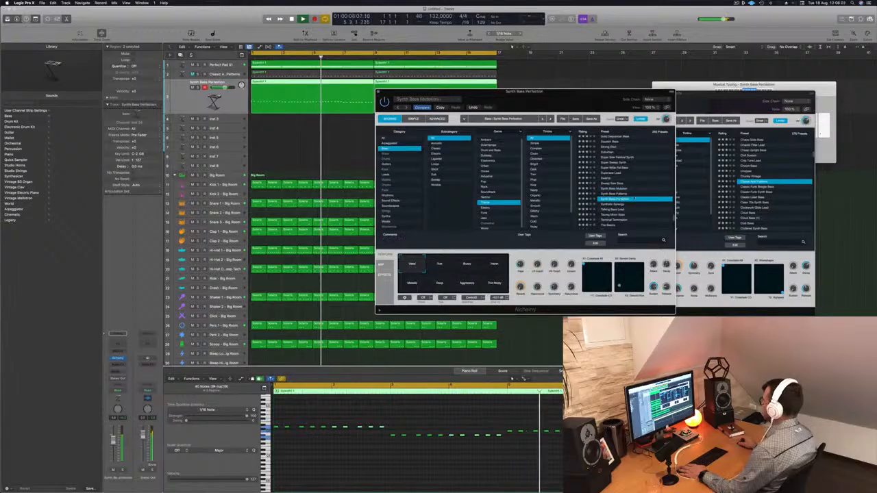
scroll(636, 198, "down", 2)
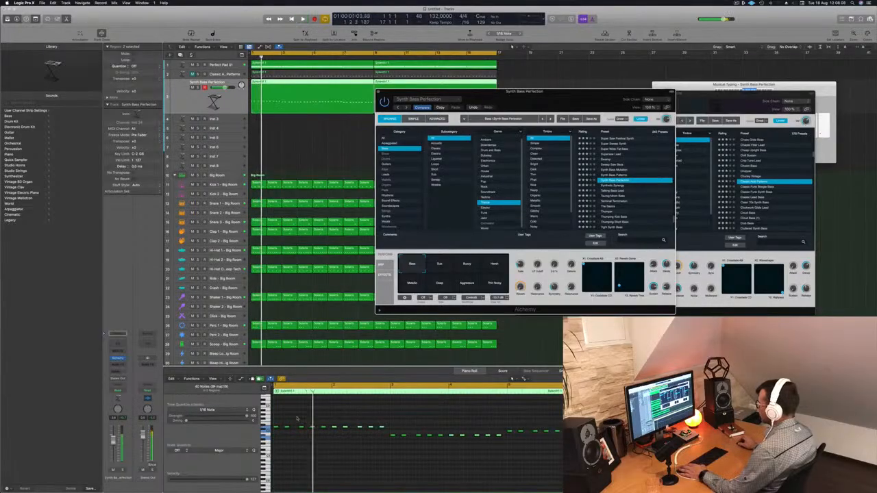
Load the Taureg Moon Bass preset on the duplicated bass track, replay it, and move the Alchemy window clear of the regions.
left_click(613, 196)
key("space")
key("space")
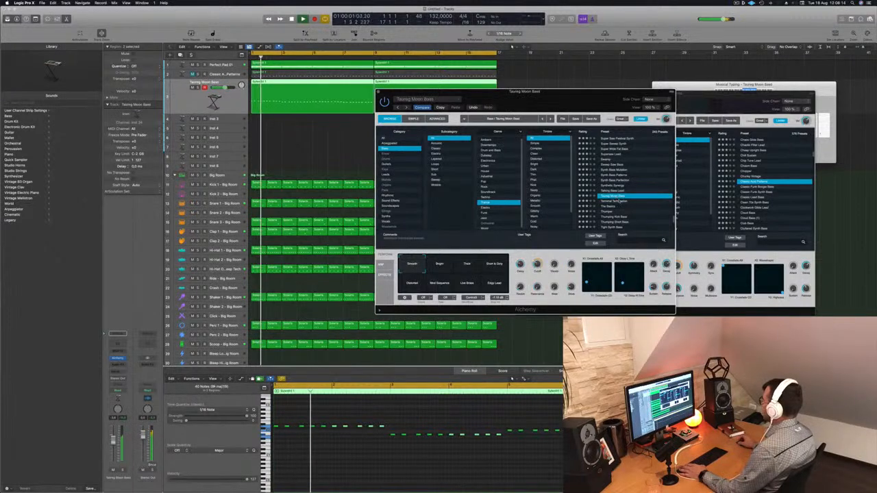
left_click_drag(480, 91, 534, 80)
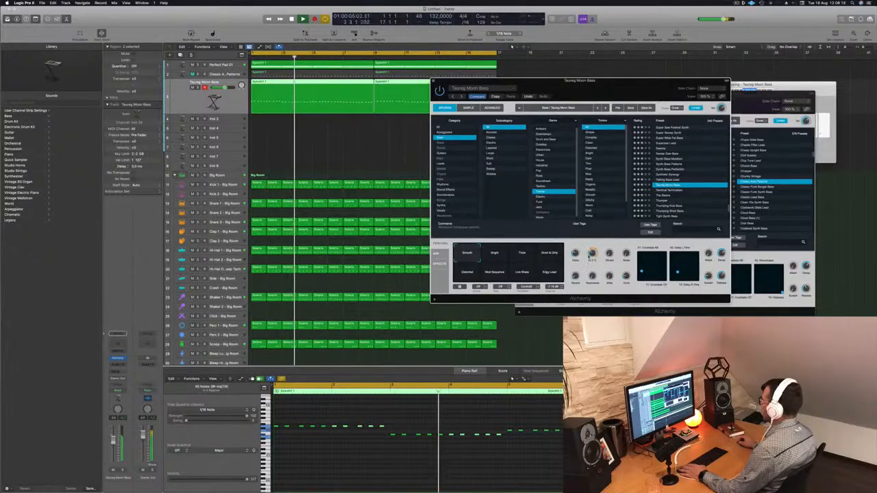
Audition the Bright and Thick performance variations of Taureg Moon Bass, choose Short & Dirty, and close its Alchemy window.
key("space")
key("space")
left_click(495, 254)
left_click(522, 254)
left_click(549, 254)
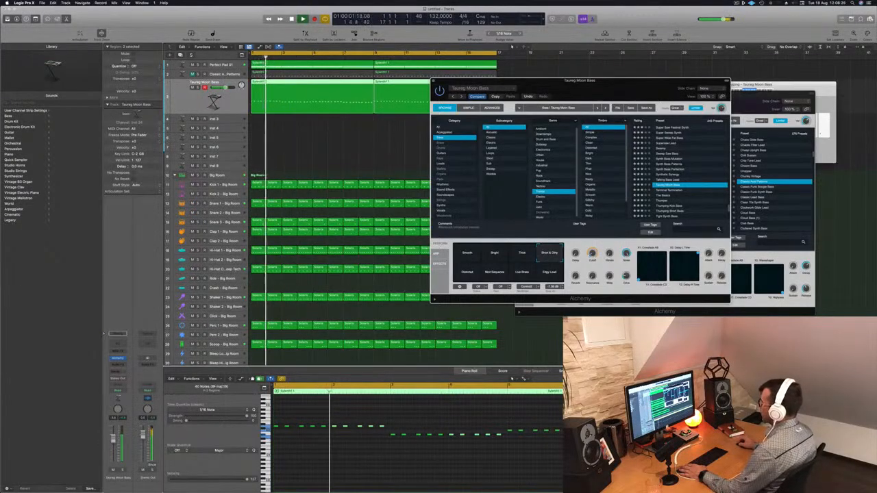
left_click(606, 75)
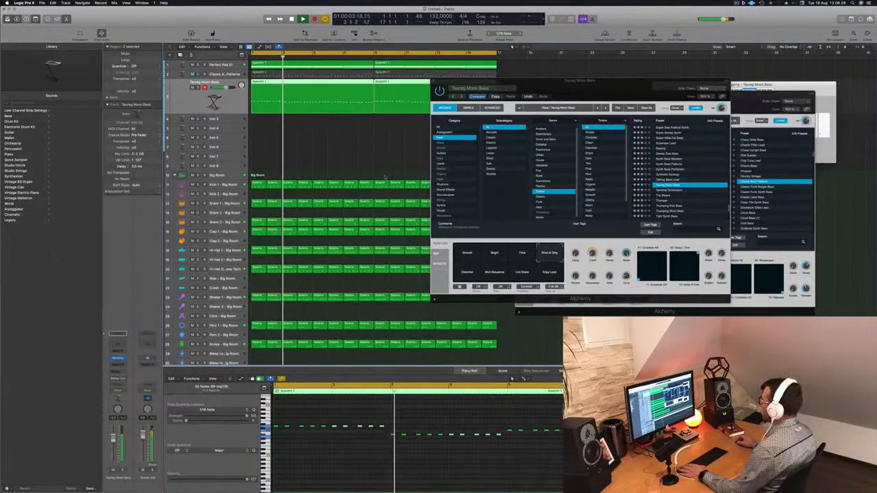
left_click_drag(581, 86, 437, 159)
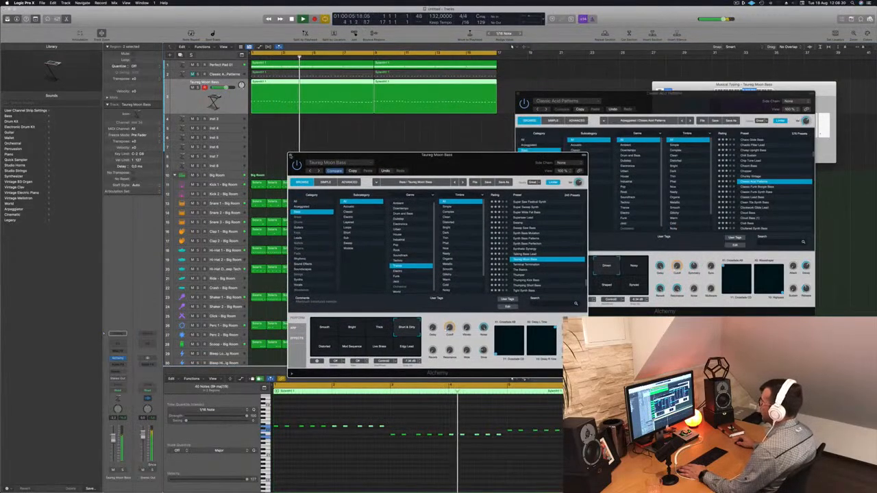
left_click(291, 155)
Select the Classic Acid Patterns track, replay the beat from the start, hide Musical Typing and show the Mixer.
key("Return")
key("Up")
key("space")
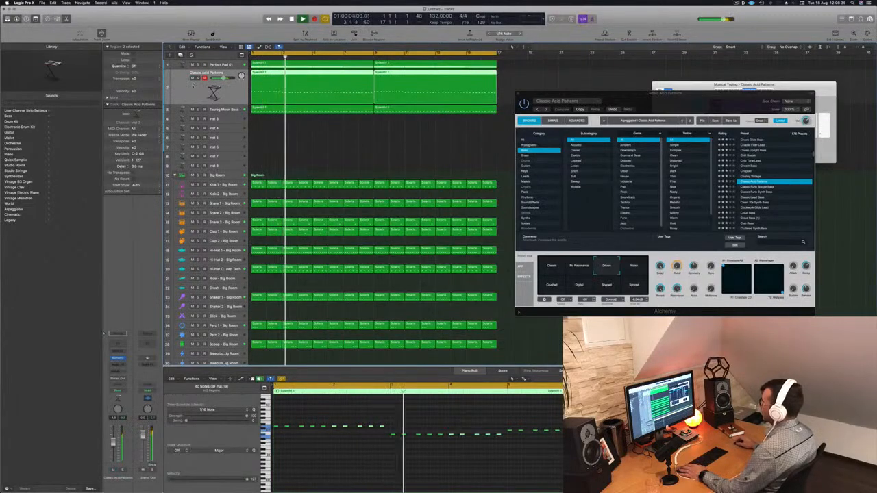
key("Return")
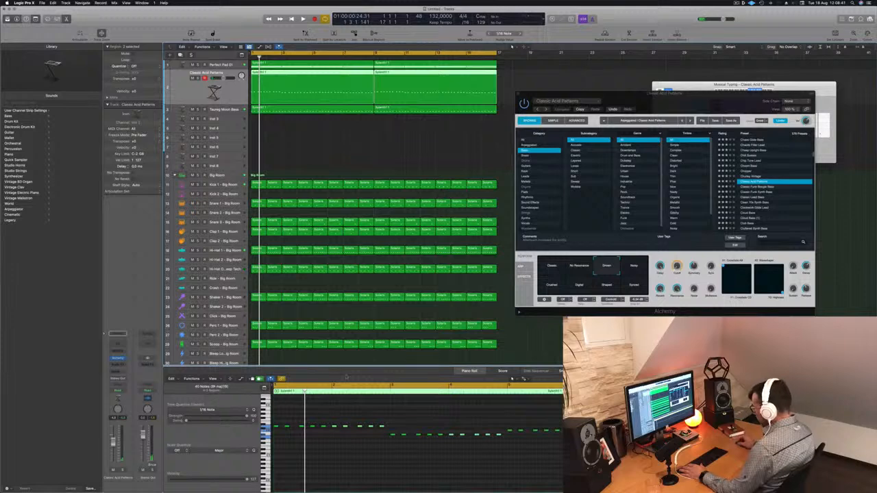
key("super+k")
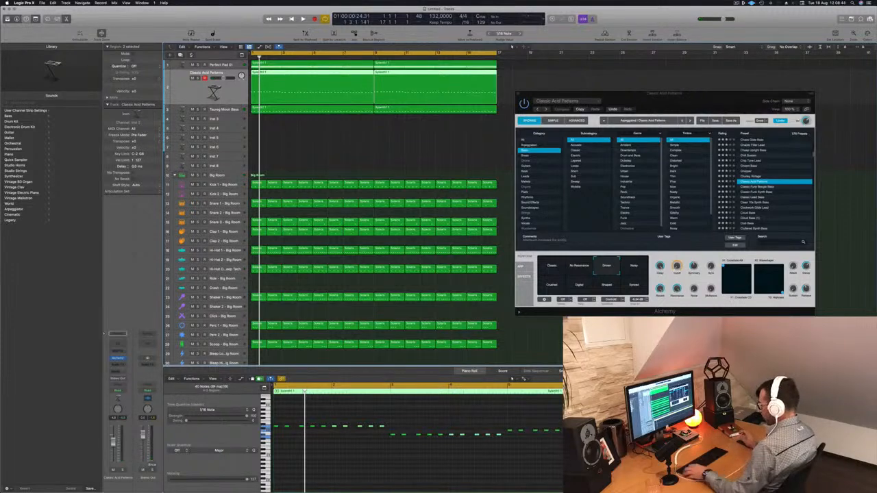
key("x")
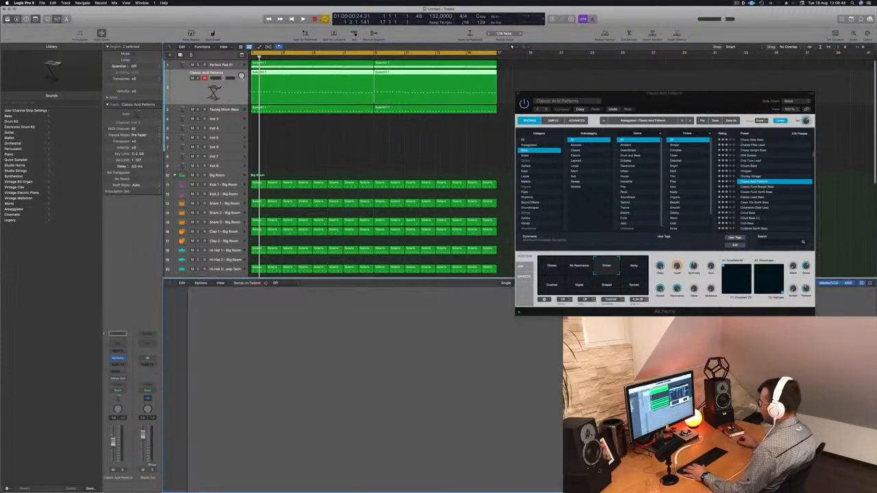
key("space")
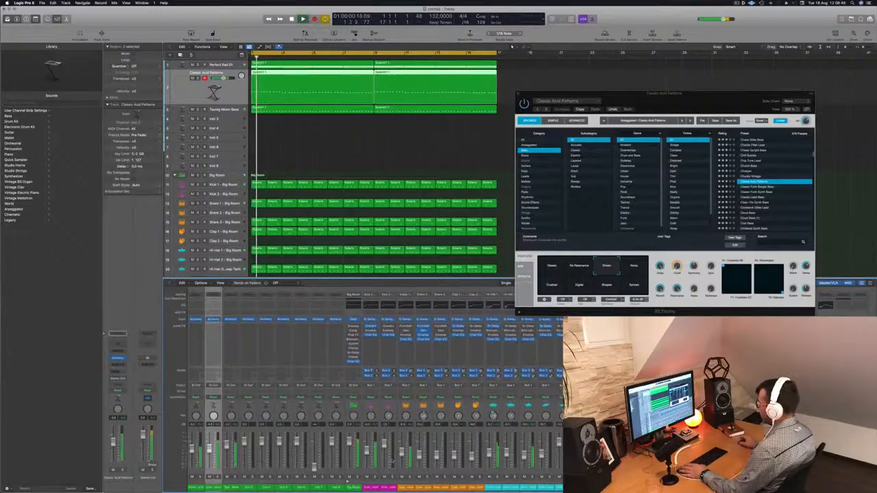
Route the outputs of the Classic Acid Patterns and Taureg Moon Bass channels together to Bus 5.
left_click_drag(216, 489, 231, 490)
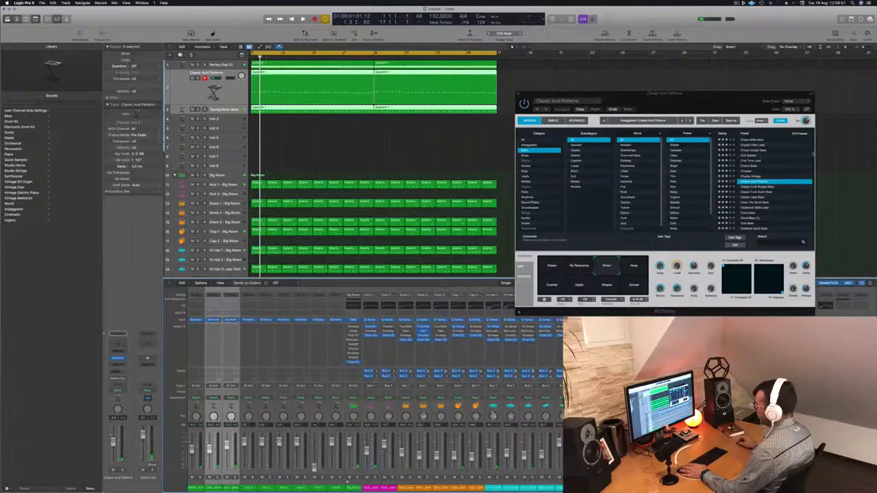
left_click(231, 386)
mouse_move(236, 407)
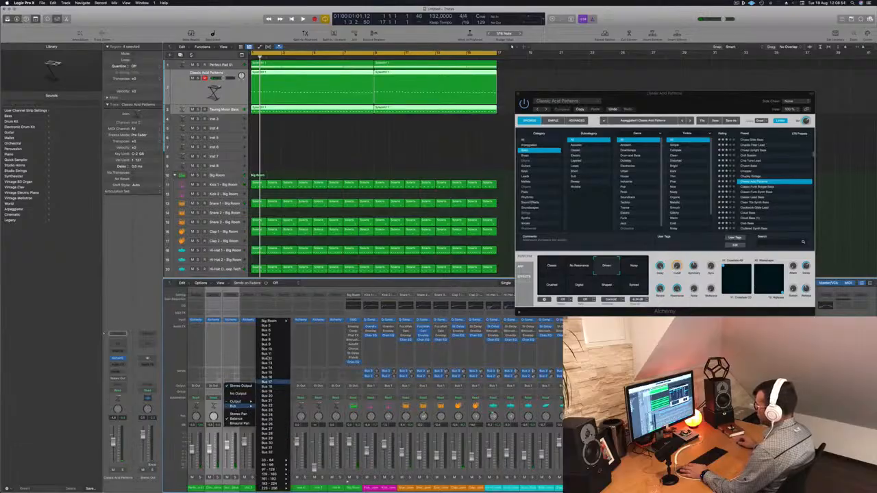
left_click(267, 326)
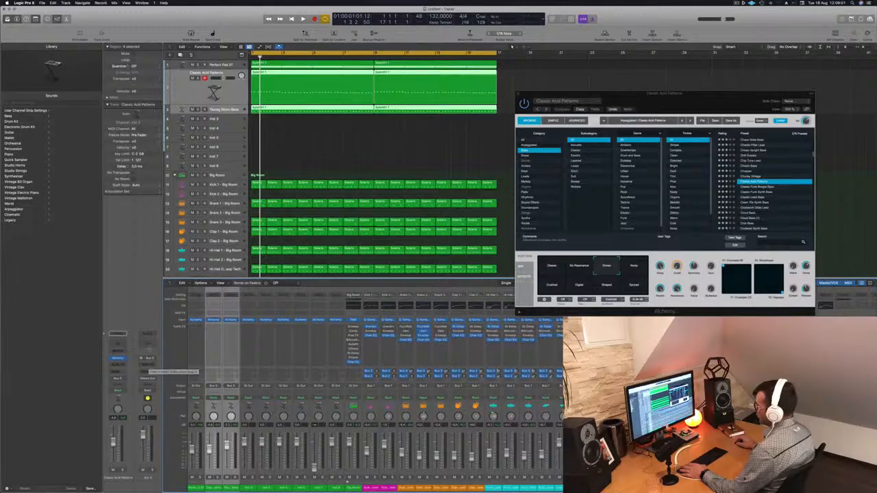
Insert a Channel EQ on the Bus 5 aux and sweep its high cut down to about 800 Hz during playback.
left_click(147, 344)
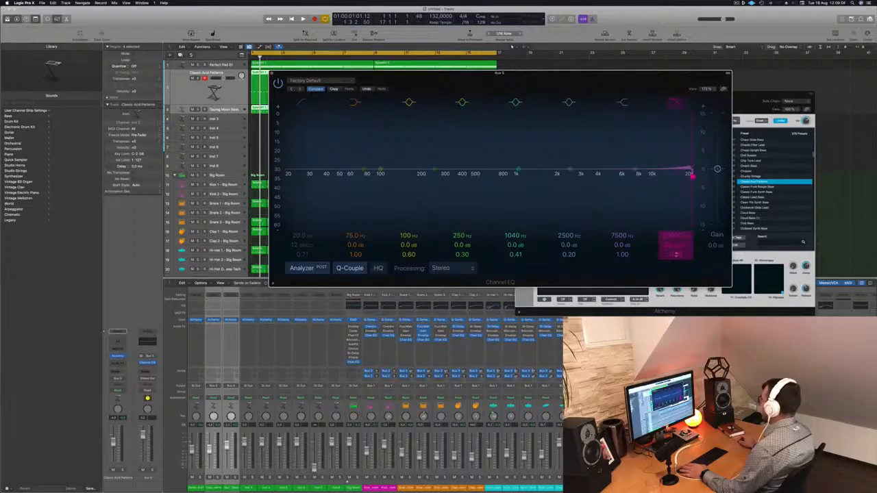
left_click_drag(692, 178, 495, 178)
key("space")
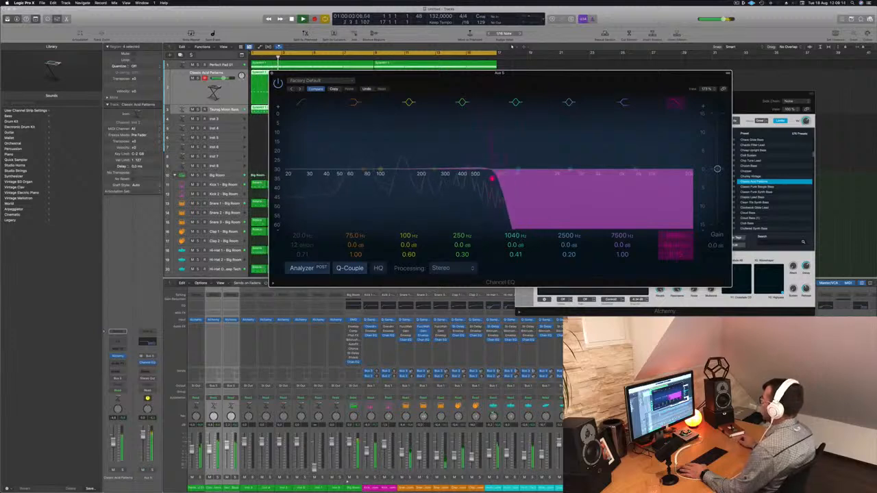
left_click_drag(501, 179, 502, 179)
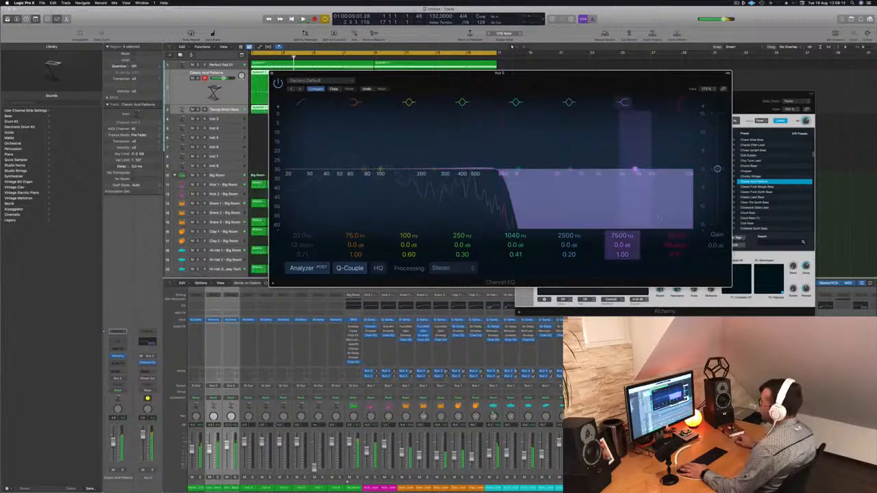
left_click(271, 74)
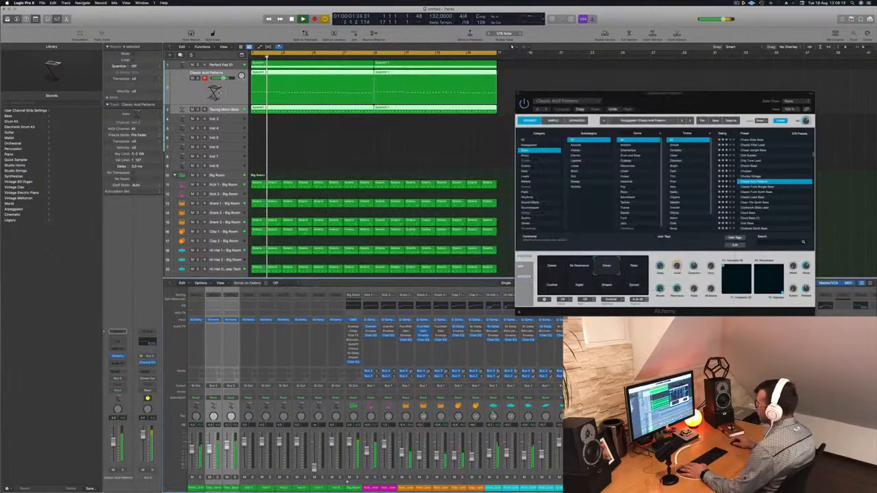
Insert a Compressor on the Classic Acid Patterns channel, set it to Vintage Opto, and close its window after a test play.
key("Return")
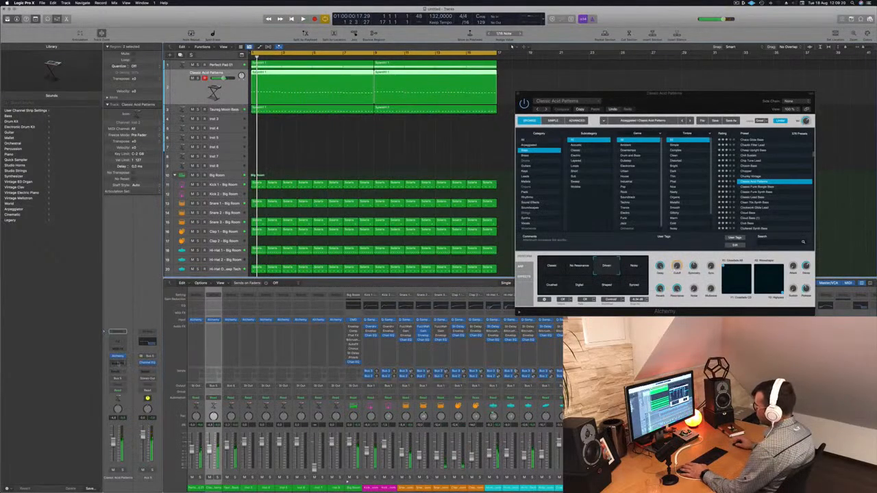
left_click(118, 365)
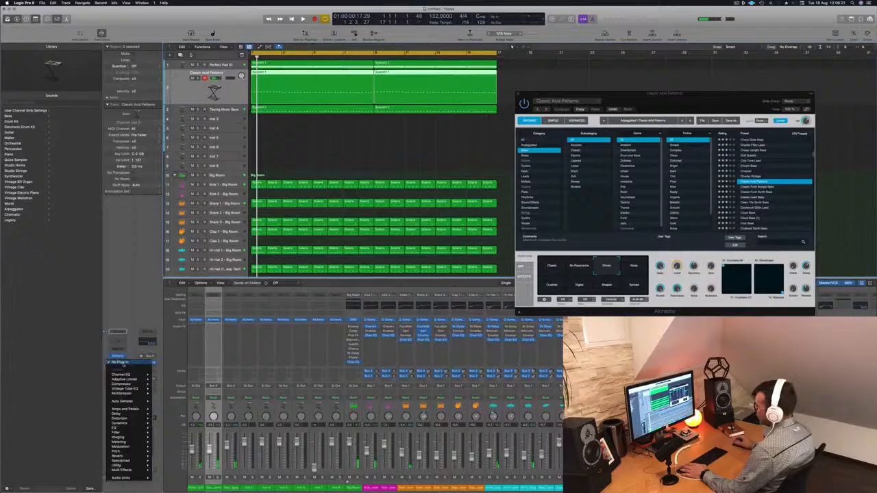
left_click(164, 385)
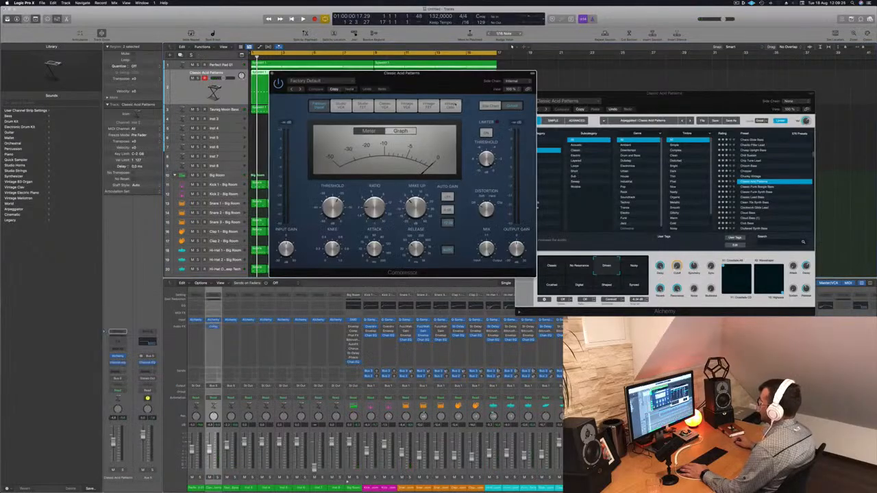
left_click(449, 105)
key("space")
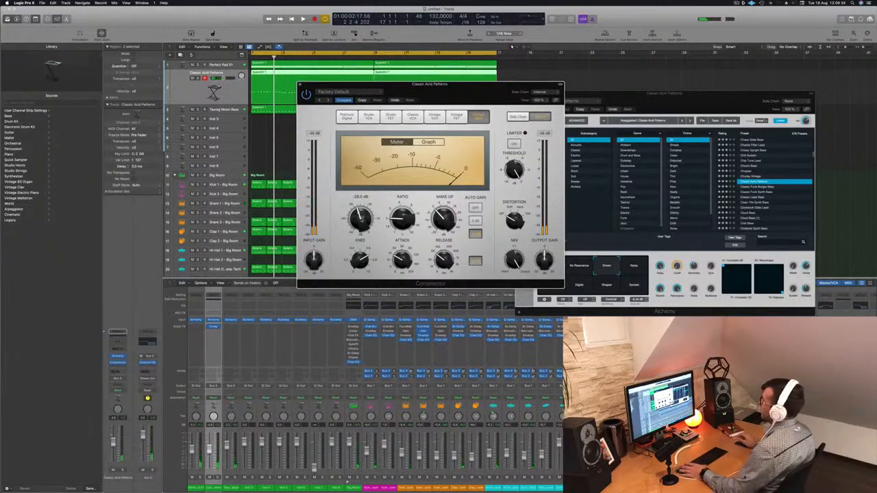
key("space")
left_click_drag(440, 100, 432, 106)
left_click(291, 92)
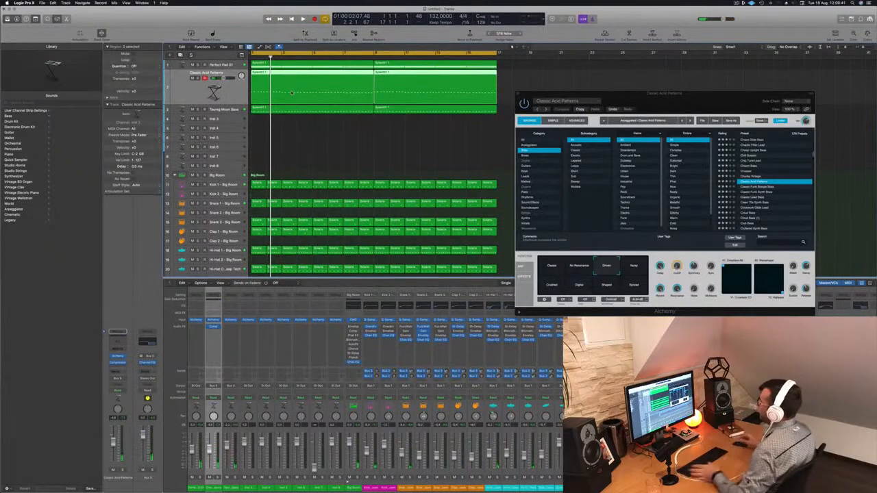
Set the high cut of the Bus 5 aux's Channel EQ to 20000 Hz, close the EQ, and replay the beat.
key("space")
key("space")
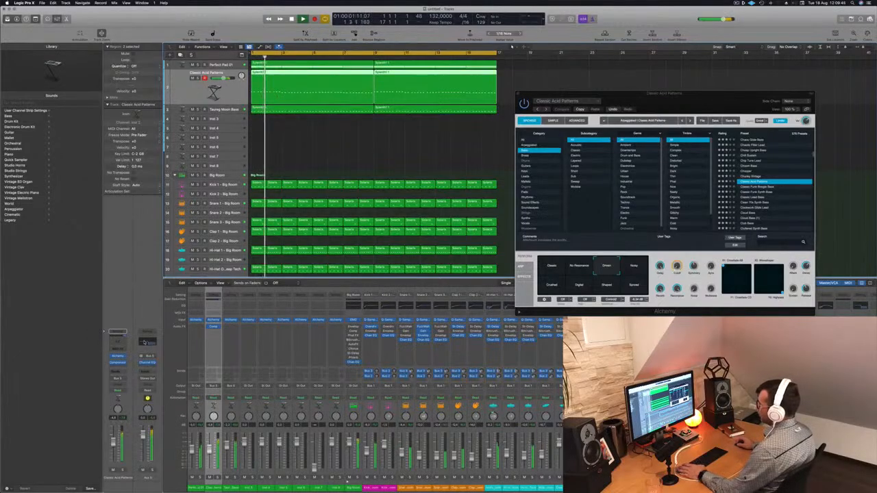
left_click(146, 342)
left_click_drag(677, 229, 692, 178)
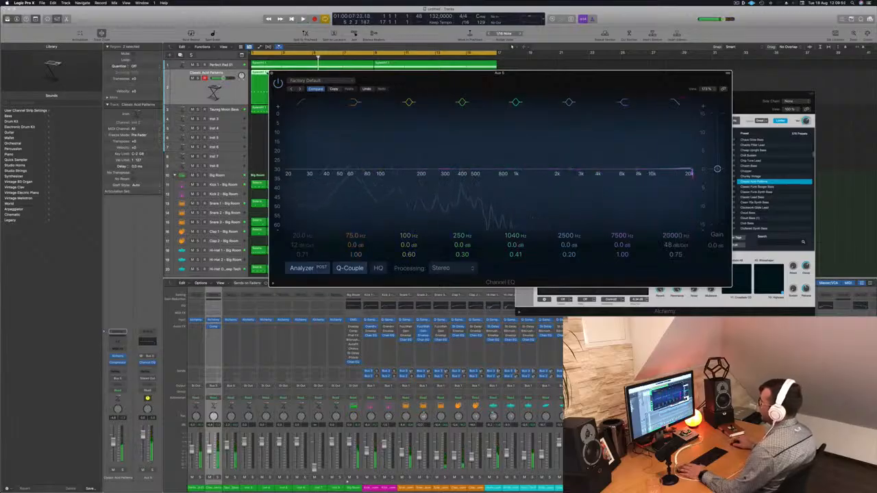
key("super+w")
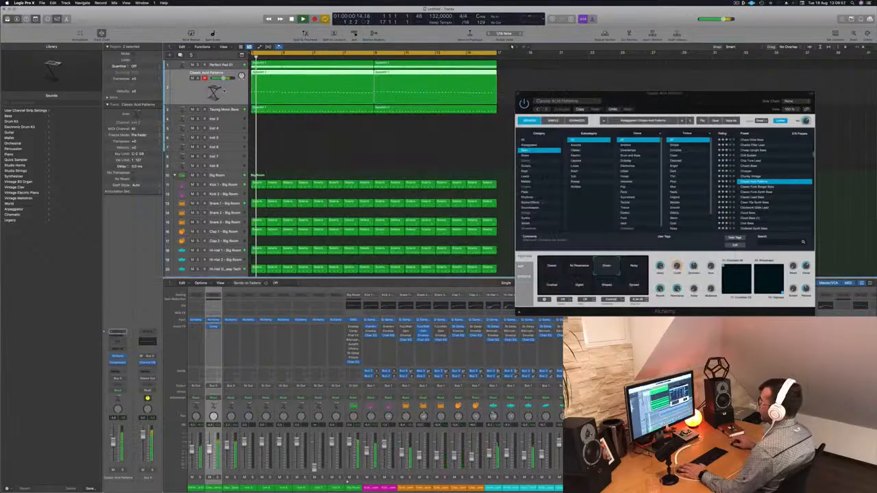
key("space")
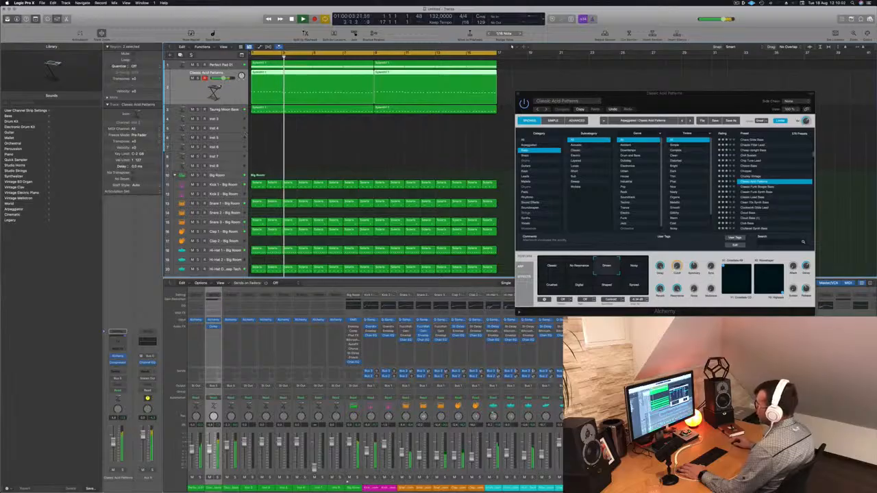
Move the Compressor from Classic Acid Patterns to the Bus 5 aux after the Channel EQ, and check it during playback.
left_click(229, 109)
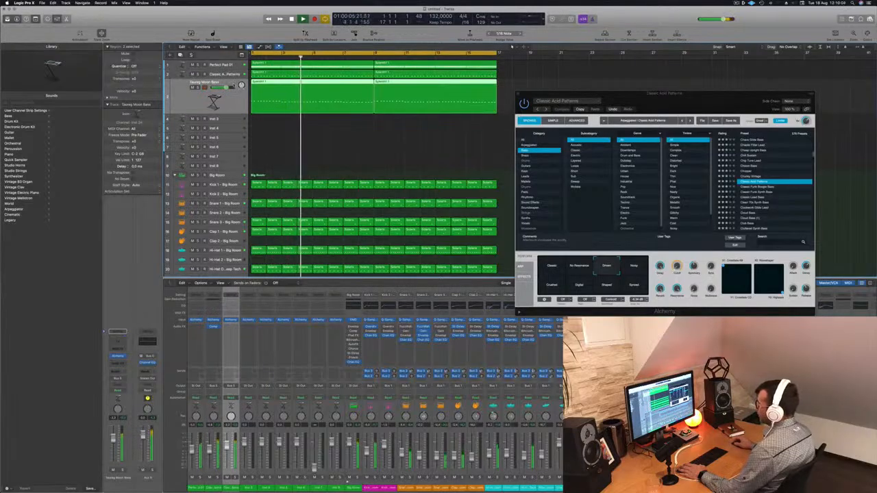
left_click(231, 74)
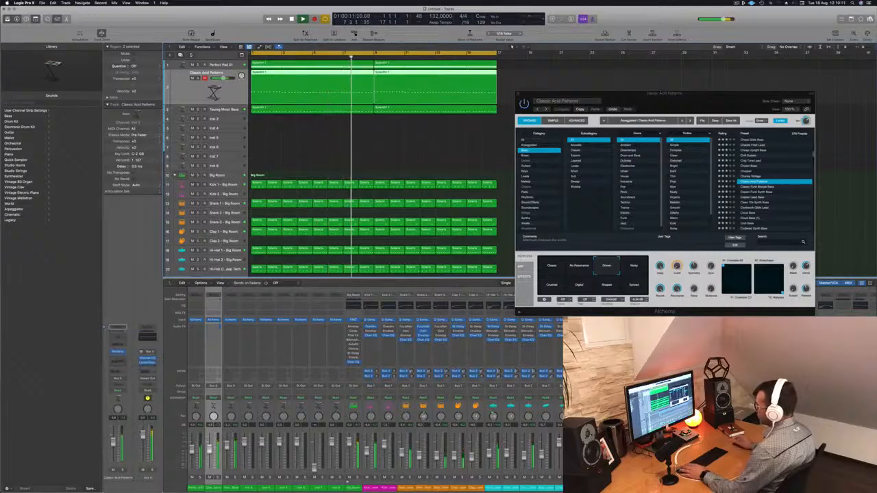
left_click(148, 362)
left_click_drag(447, 85, 550, 110)
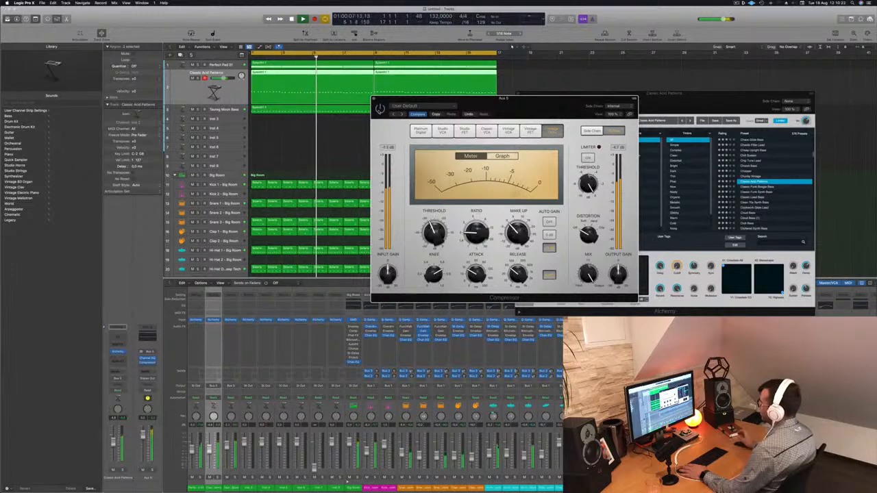
left_click(375, 99)
key("space")
key("space")
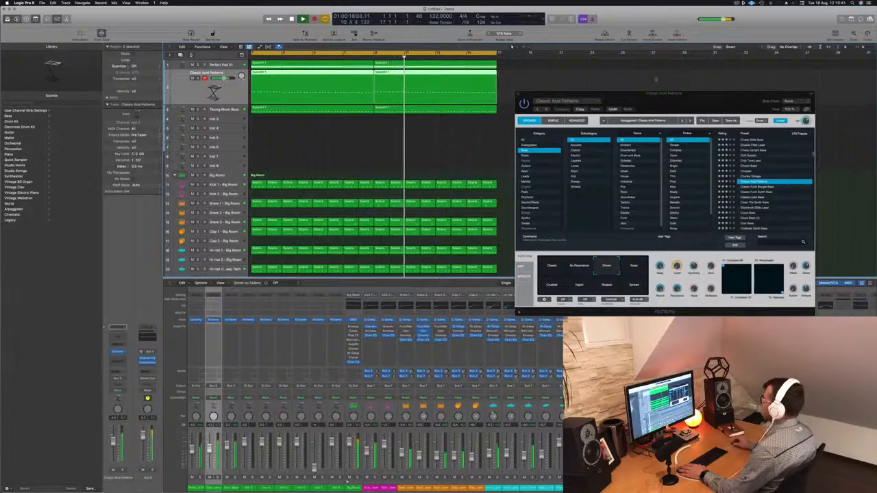
Close the Classic Acid Patterns Alchemy window, deselect all regions, and replay the beat from the start.
left_click_drag(659, 100, 690, 104)
key("space")
left_click(549, 96)
key("space")
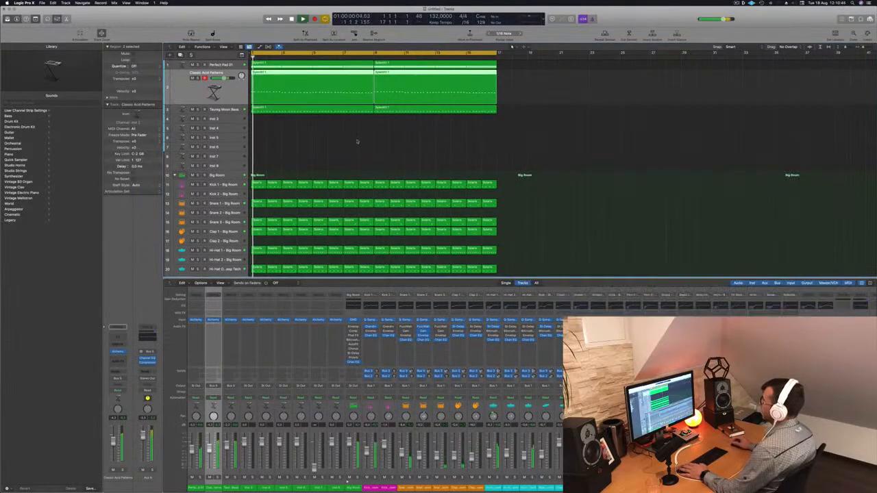
left_click(343, 142)
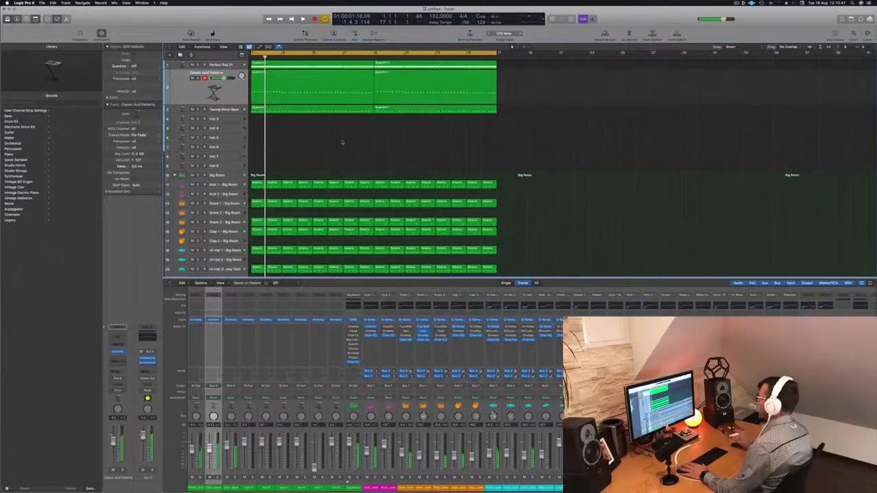
key("space")
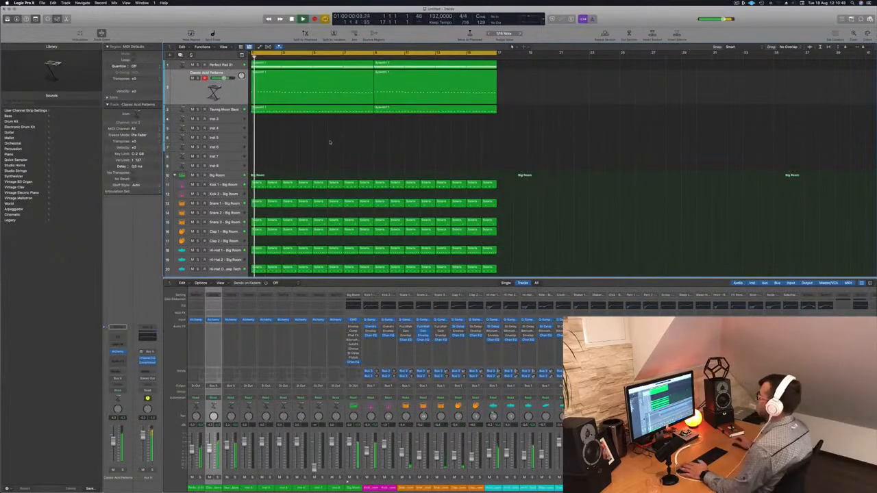
Mute the Perfect Pad 01 track and listen to the drums and basses without it.
left_click(230, 67)
key("space")
key("space")
left_click(193, 68)
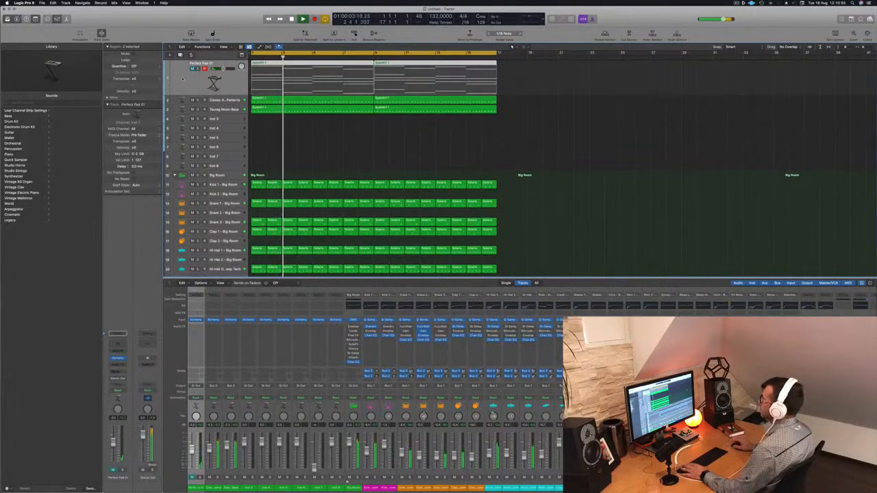
left_click(313, 125)
key("space")
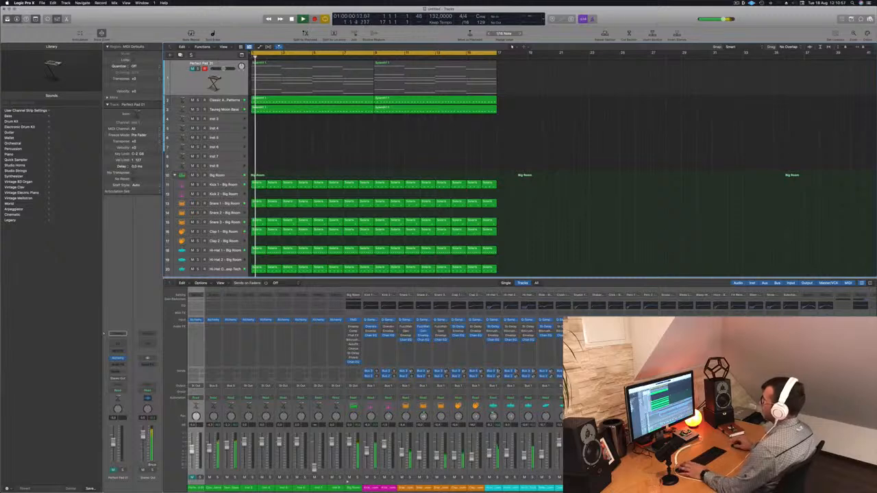
key("space")
Duplicate the Perfect Pad 01 track and copy its first chord region onto the new track.
left_click(171, 78)
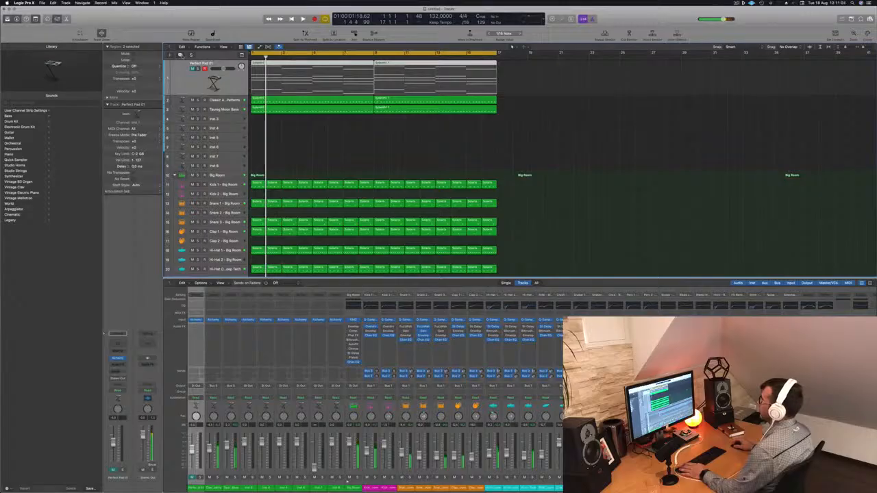
key("super+d")
left_click(313, 66)
left_click_drag(312, 73, 311, 85)
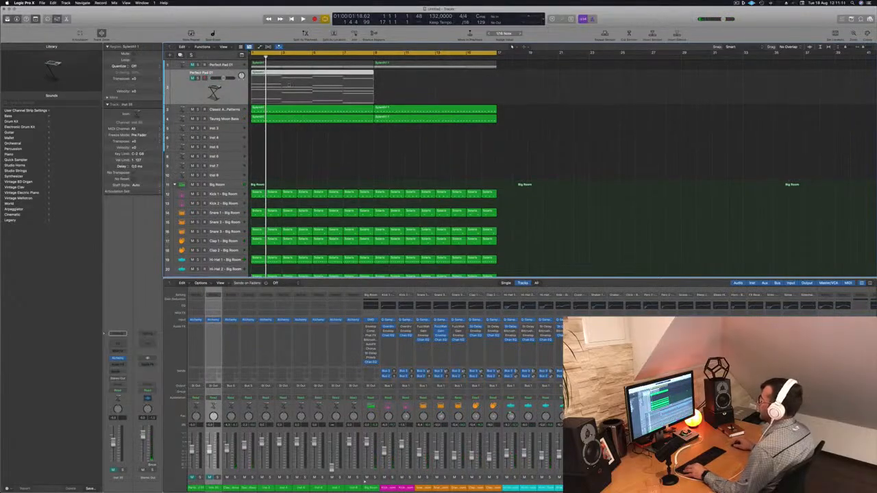
Shorten all chord notes in the duplicate pad track's region to short stabs in the Piano Roll, and play them back.
left_click(283, 74)
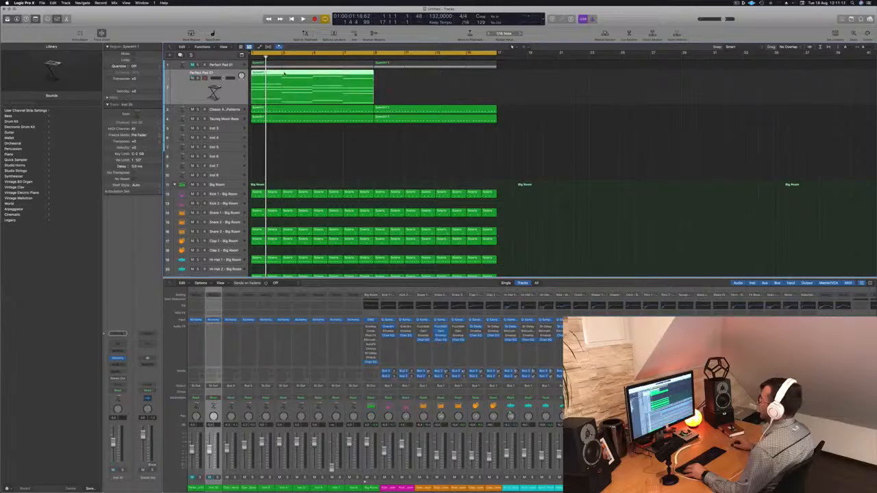
double_click(284, 73)
key("super+Left")
key("super+Left")
key("super+a")
left_click_drag(430, 410, 325, 419)
key("super+Right")
key("super+Right")
key("space")
key("super+Left")
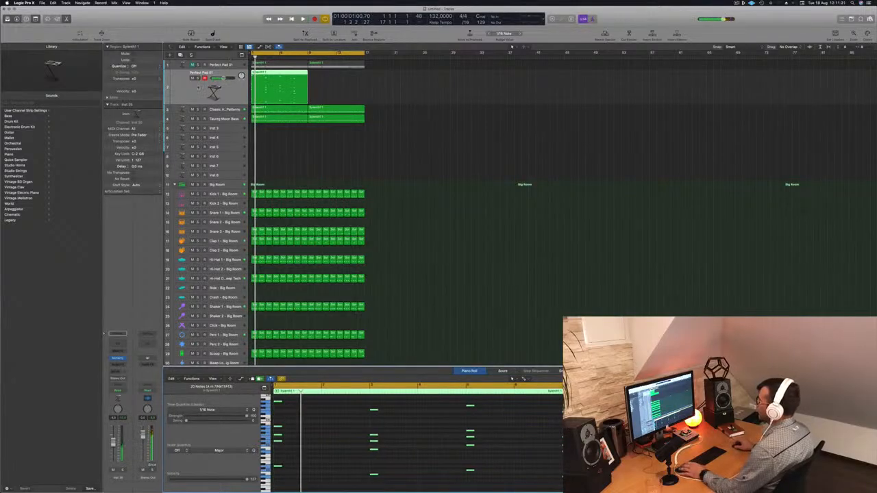
Raise the duplicate pad track's volume, open its Alchemy window clear of the regions, and replay the stabs.
key("space")
left_click_drag(113, 442, 113, 440)
key("space")
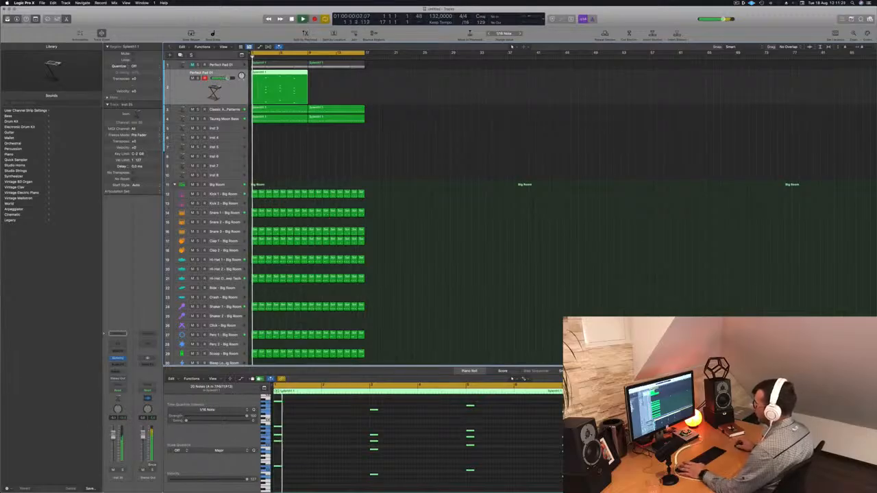
left_click_drag(423, 85, 617, 94)
key("space")
key("space")
key("space")
key("space")
Load the 80s Digital Piano preset from Alchemy's Keys category and replay the chords from the start.
left_click(473, 162)
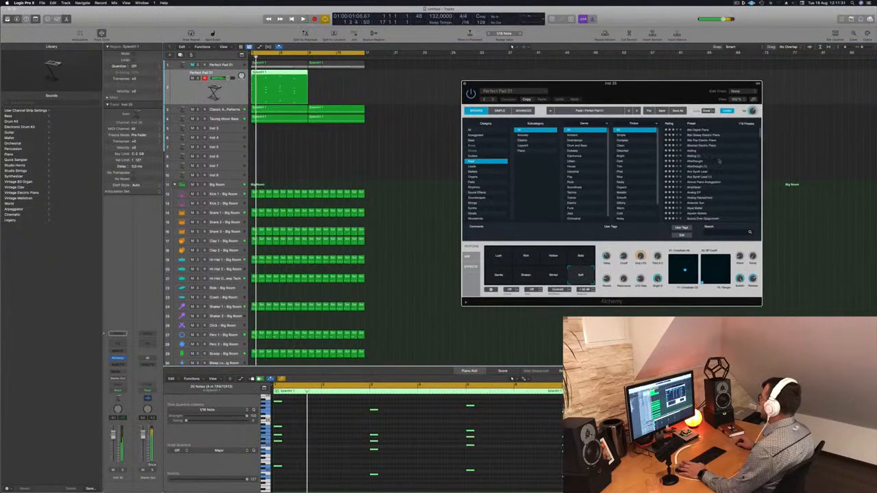
left_click(701, 130)
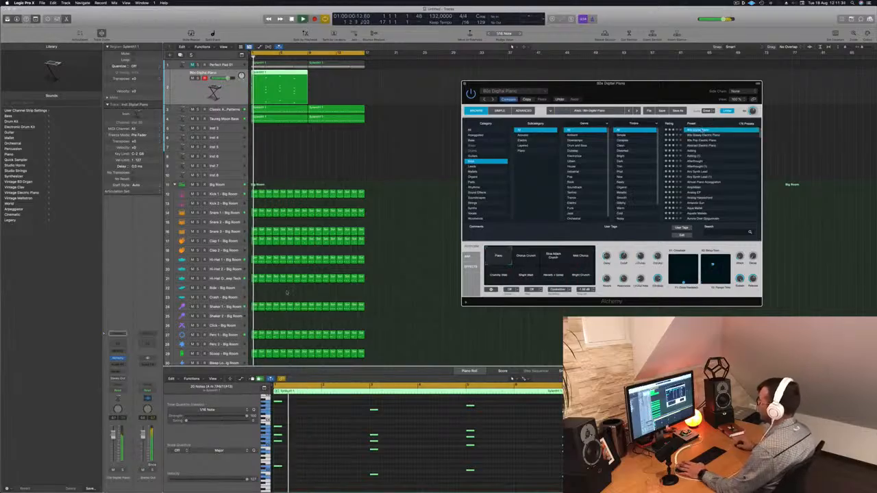
key("Return")
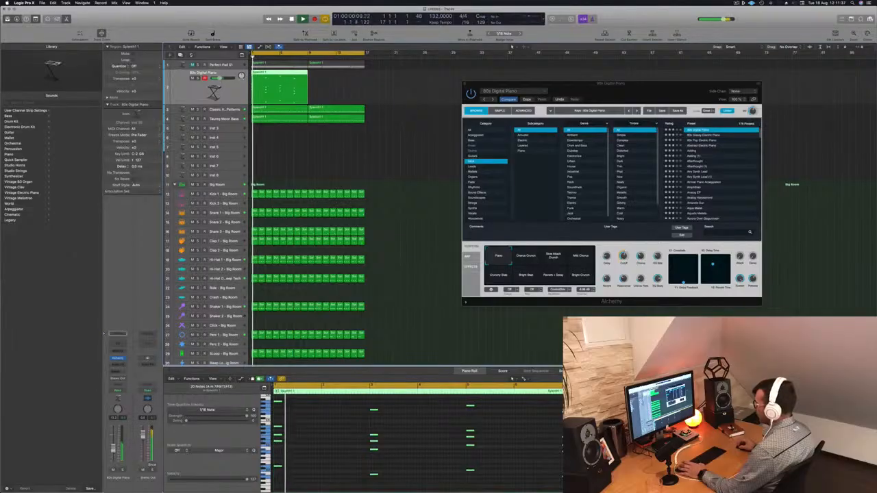
key("Return")
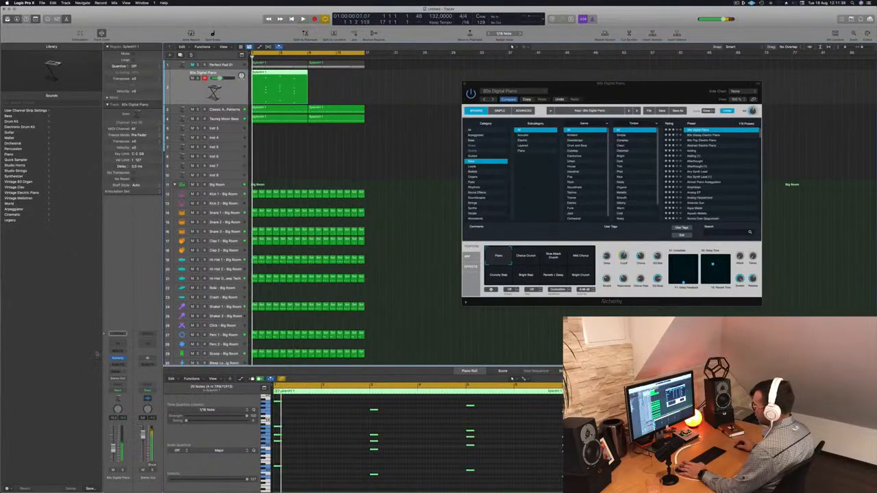
Insert a stereo SilverVerb on the 80s Digital Piano track, load its saved user preset, and close the plug-in window.
left_click(119, 364)
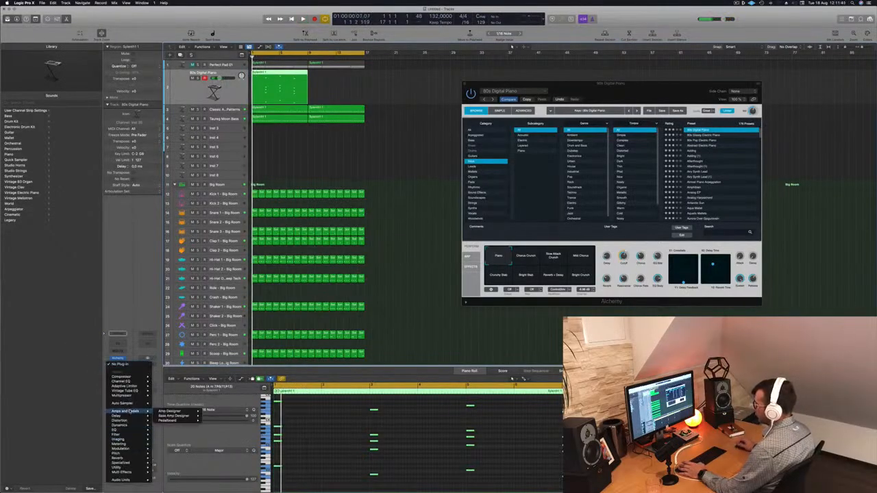
mouse_move(126, 431)
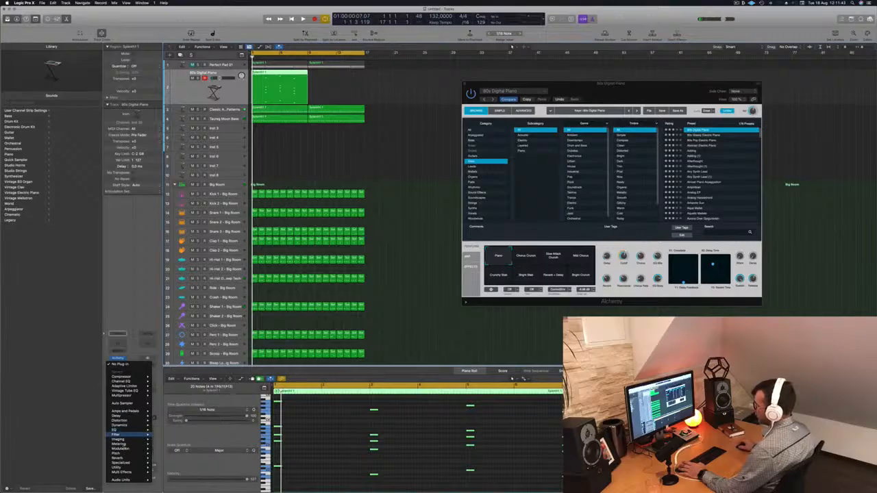
mouse_move(127, 459)
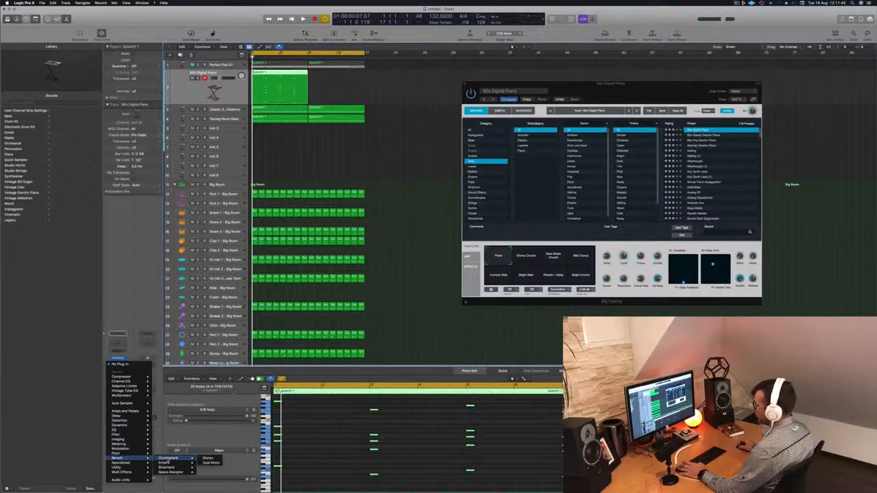
mouse_move(169, 464)
left_click(208, 468)
left_click(322, 81)
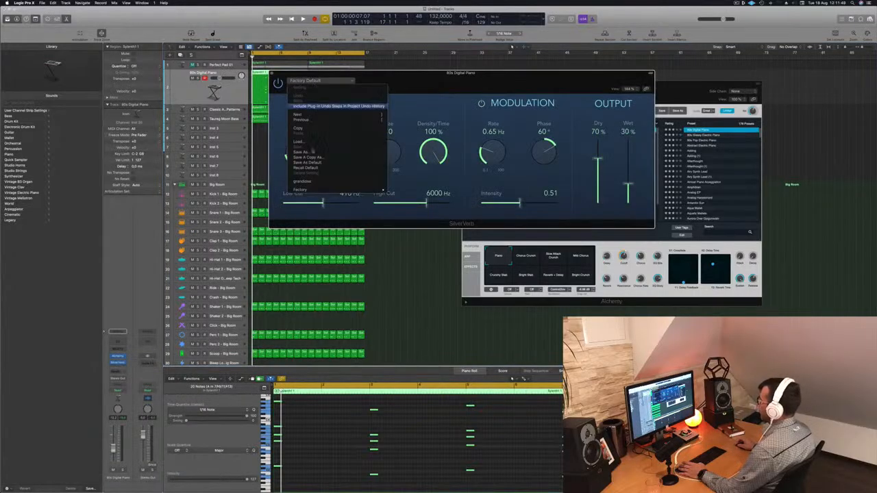
left_click(314, 182)
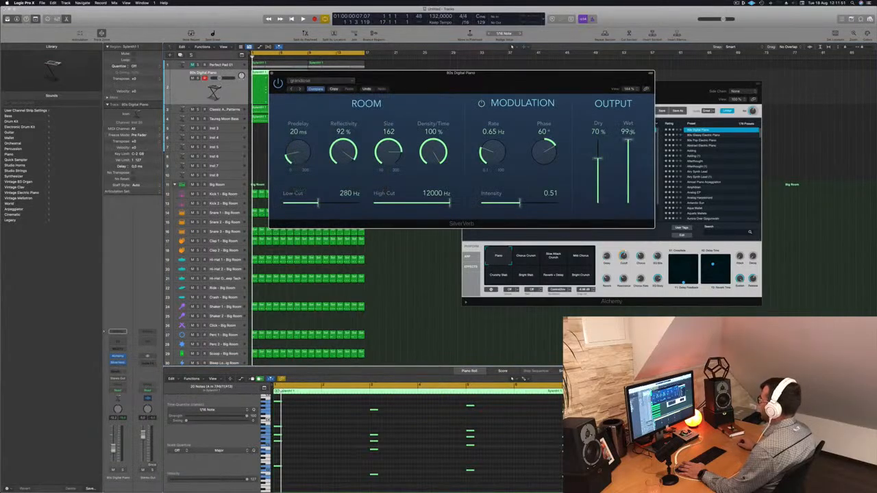
left_click(272, 73)
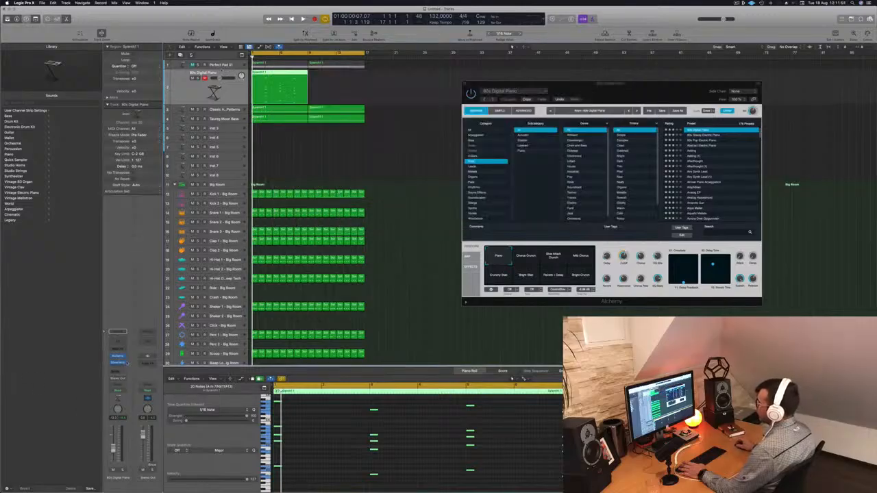
Try a send to Bus 5 on the 80s Digital Piano track and listen to it during playback.
left_click(116, 371)
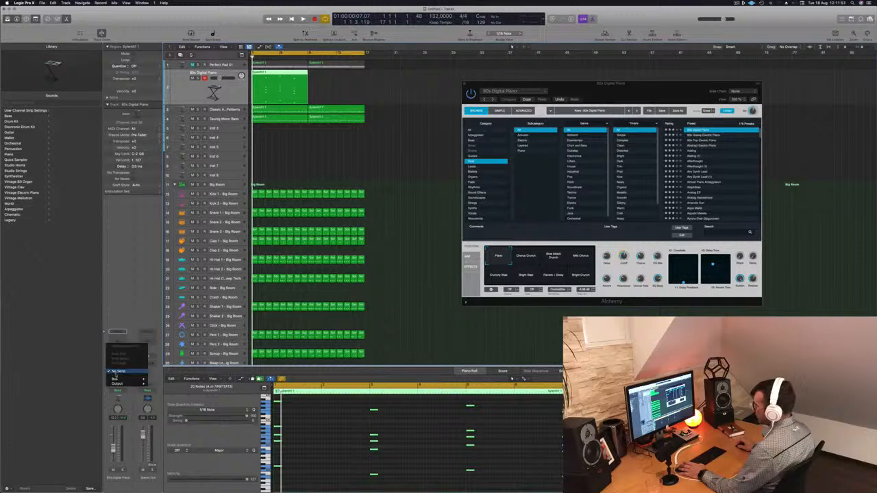
mouse_move(137, 379)
left_click(164, 327)
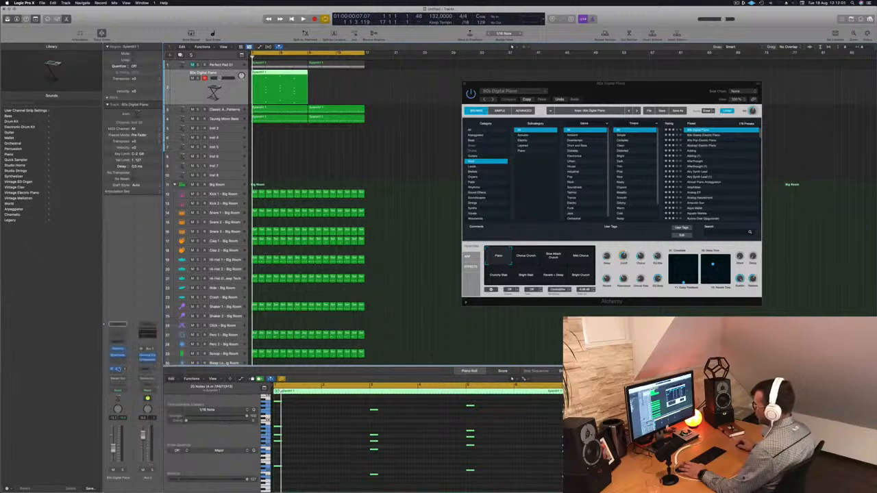
left_click(118, 370)
mouse_move(126, 410)
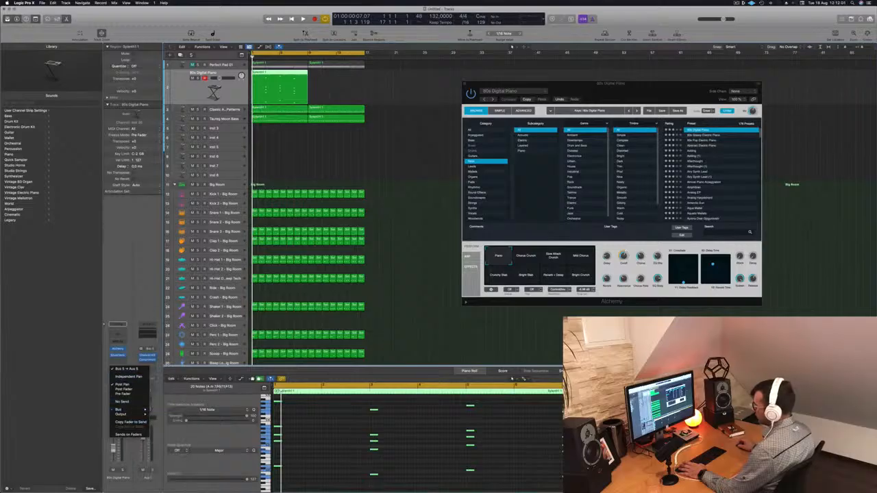
left_click(125, 368)
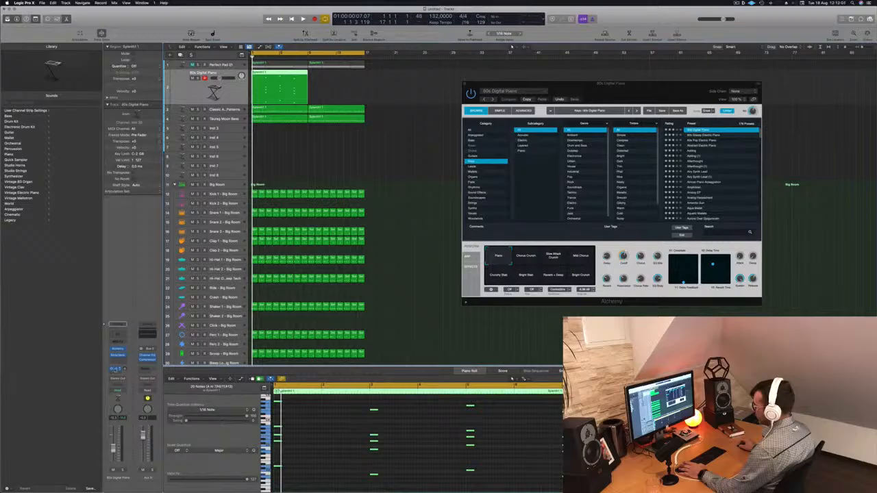
left_click(118, 369)
left_click(131, 275)
key("space")
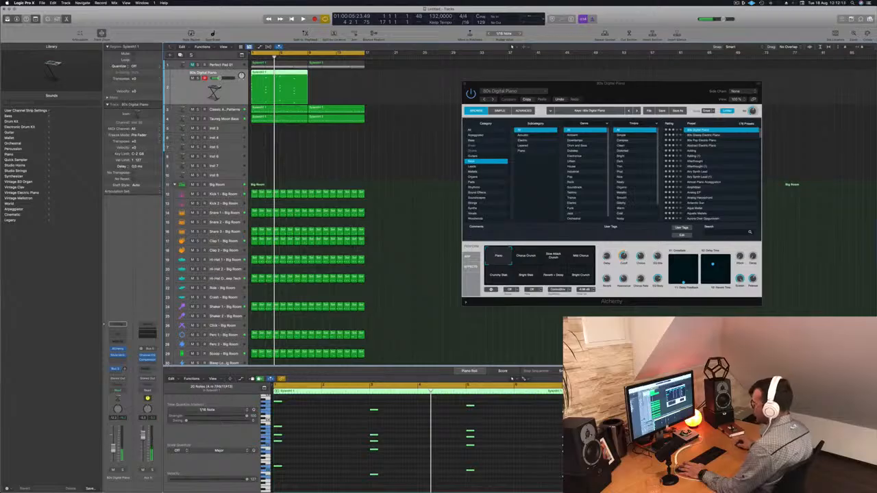
key("Return")
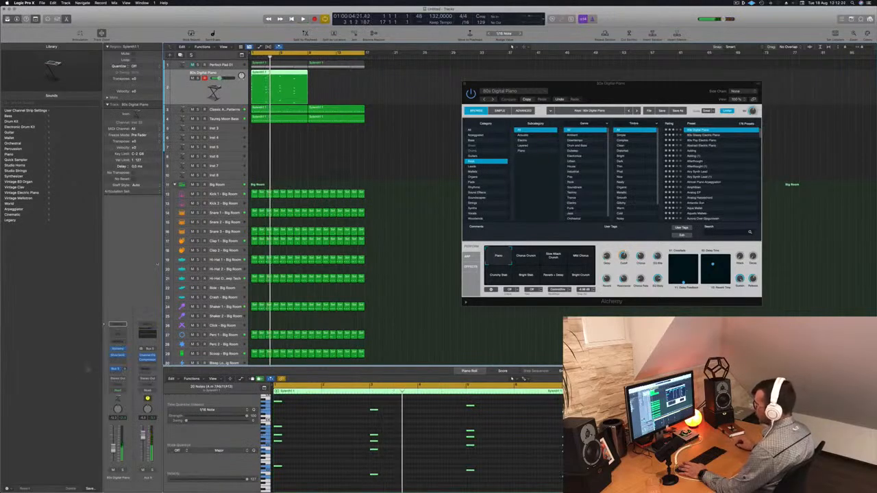
Switch the 80s Digital Piano send to Bus 6, move the SilverVerb to that aux, and start playback.
left_click(115, 369)
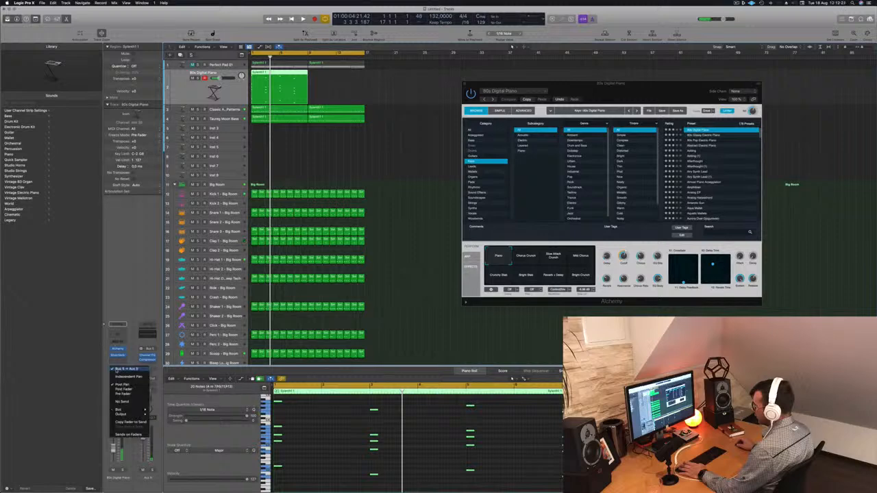
mouse_move(121, 410)
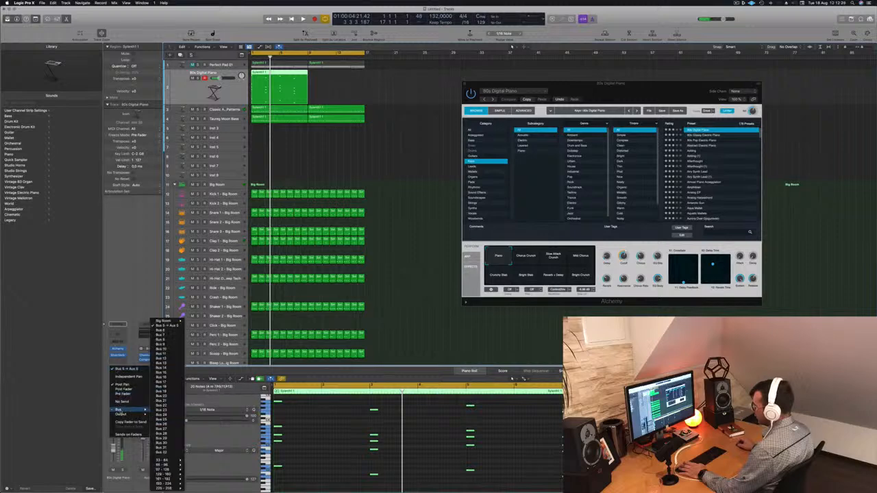
left_click(161, 331)
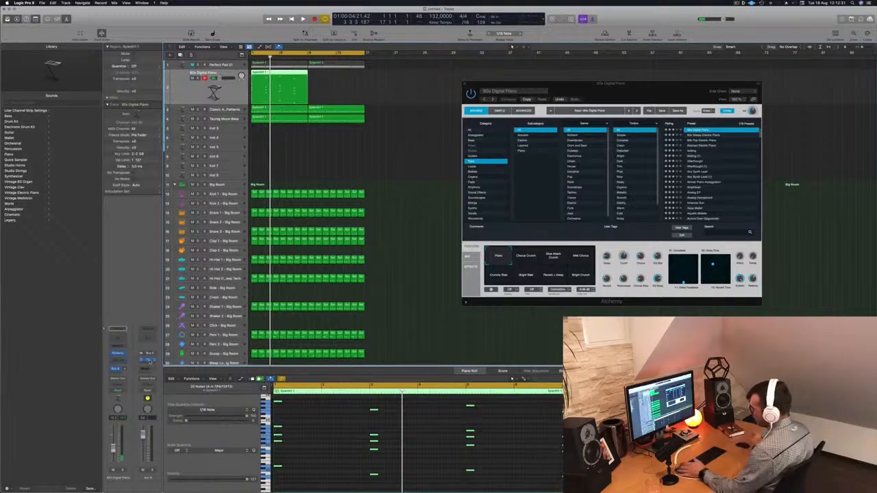
key("space")
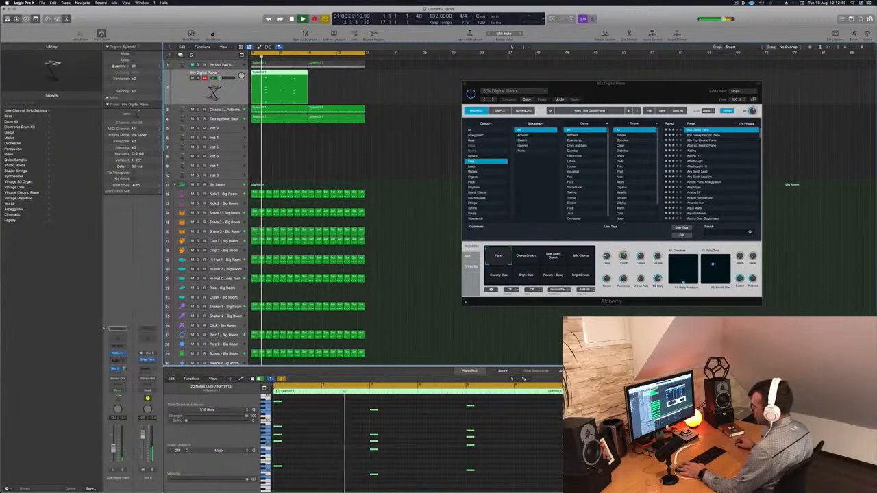
Load the Abstract Electric Piano preset in Alchemy and delete the top note of each chord in the region.
left_click_drag(610, 83, 537, 72)
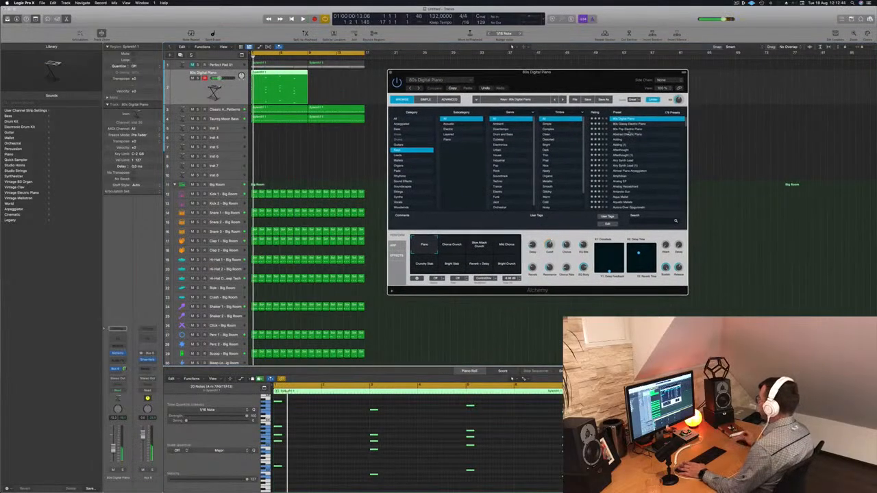
left_click(629, 134)
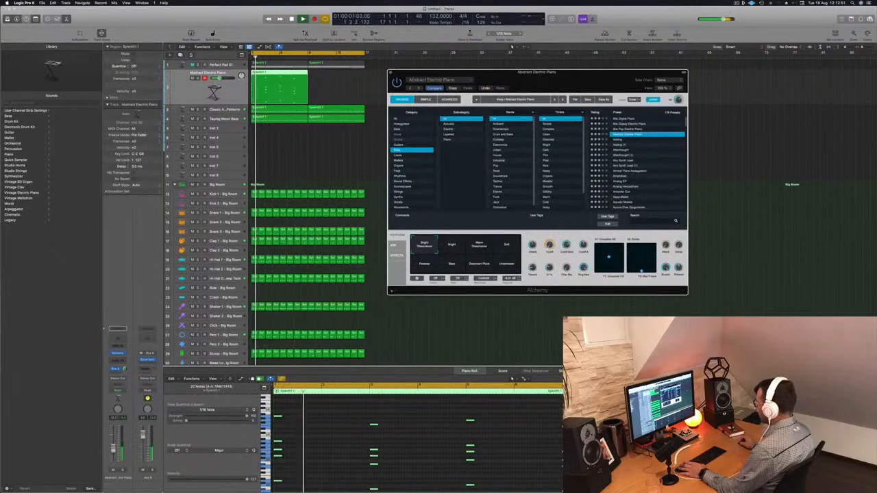
mouse_move(573, 423)
left_mouse_down()
mouse_move(322, 431)
mouse_move(272, 413)
mouse_move(560, 434)
left_mouse_up()
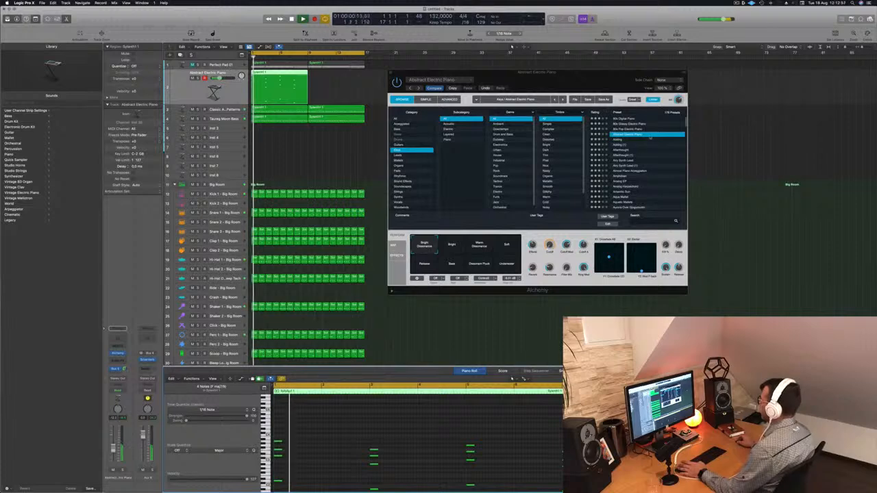
Audition the Adding and Almost Piano Arpeggiation presets in Alchemy, then load Antarctic Sun and listen to the chords with it.
left_click(618, 142)
left_click(618, 143)
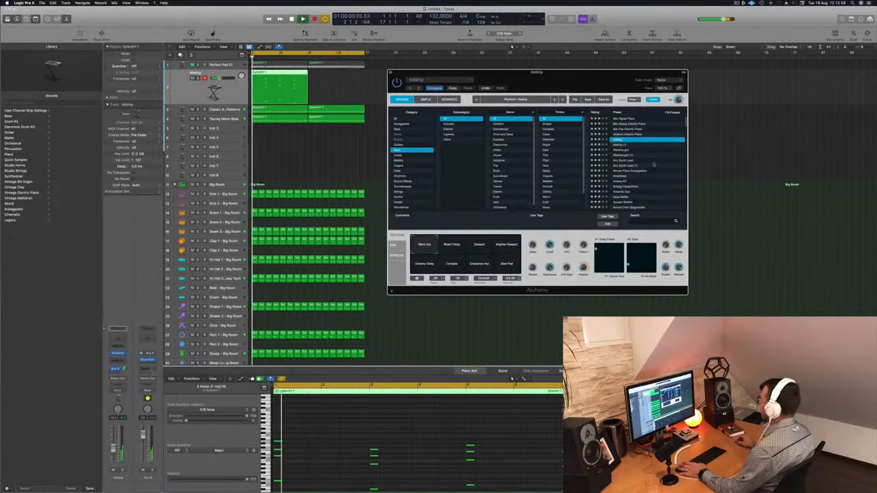
left_click_drag(581, 84, 605, 76)
left_click(643, 145)
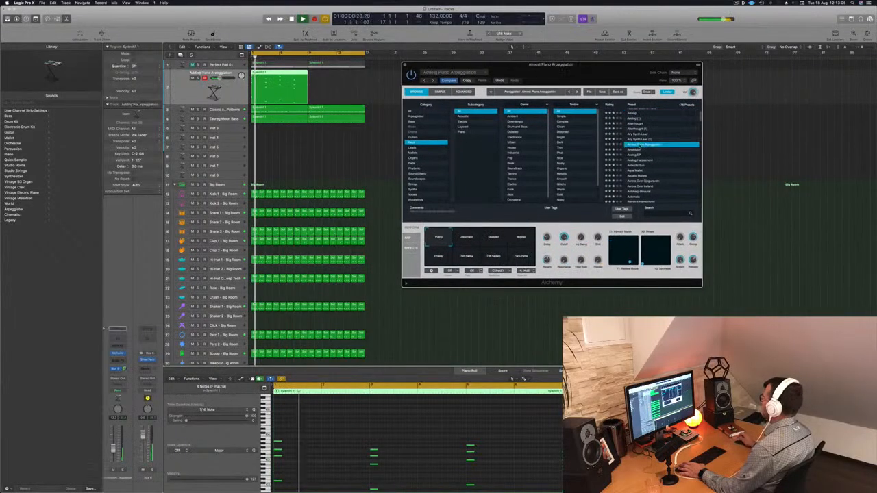
scroll(676, 157, "down", 2)
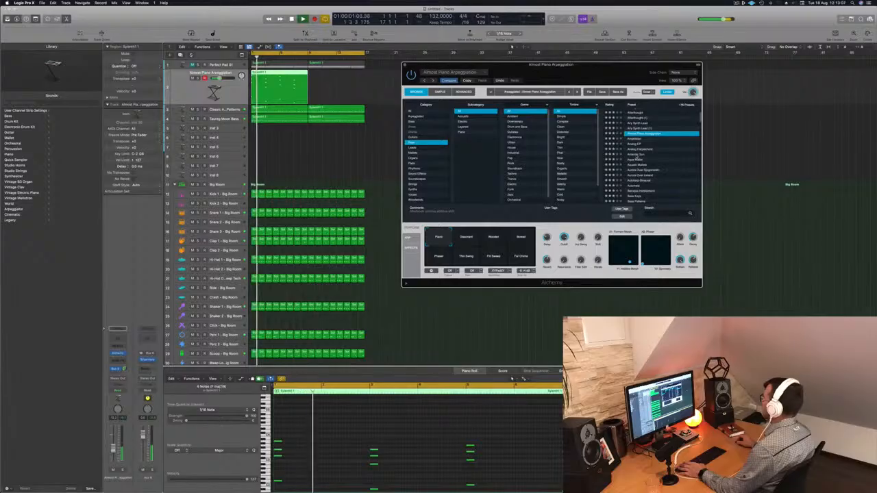
left_click(638, 156)
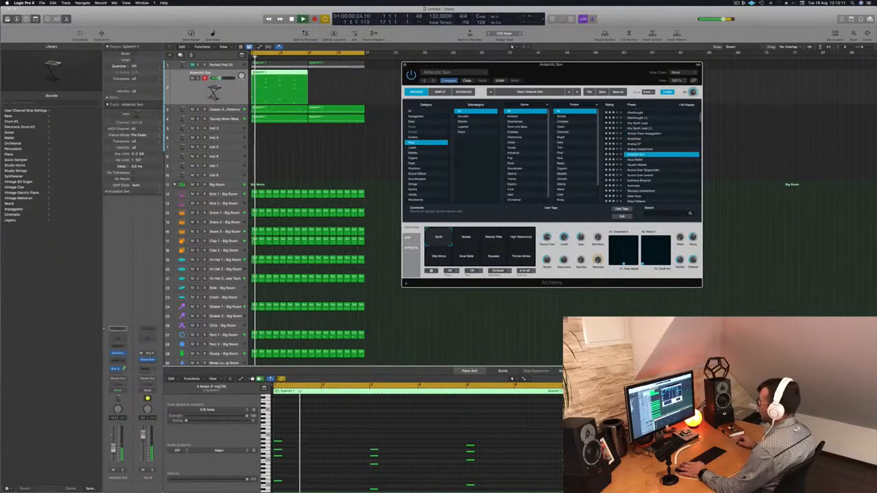
left_click(322, 453)
scroll(322, 453, "down", 4)
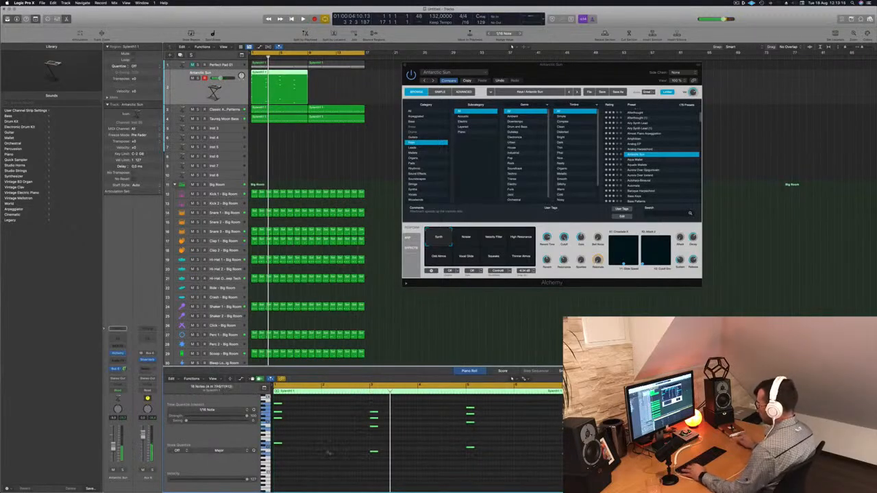
scroll(327, 453, "up", 3)
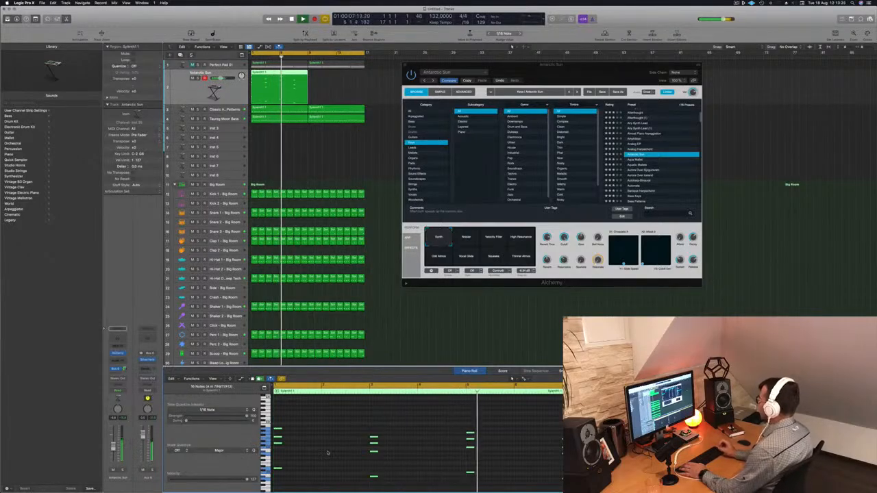
Audition Antarctic Sun's performance snapshots one after another during playback, and return to Synth.
mouse_move(607, 74)
left_mouse_down()
mouse_move(621, 68)
mouse_move(594, 66)
left_mouse_up()
left_click(457, 233)
left_click(481, 231)
left_click(509, 232)
left_click(426, 250)
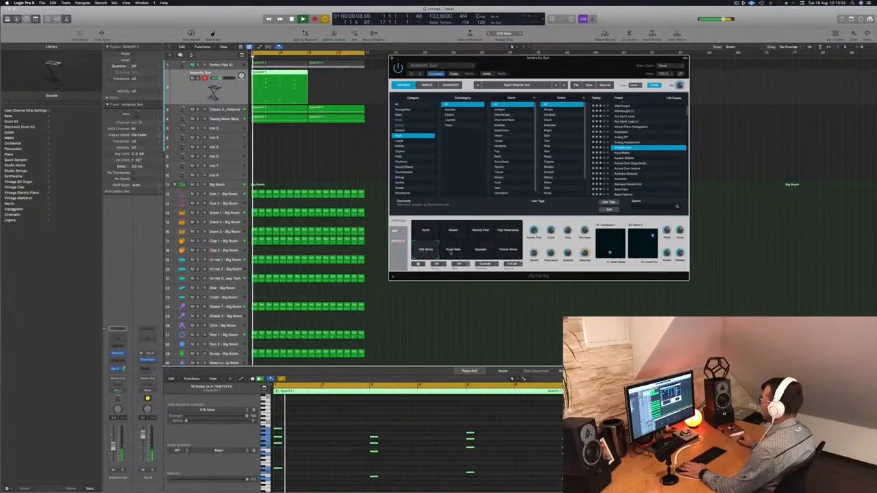
left_click(452, 250)
left_click(480, 249)
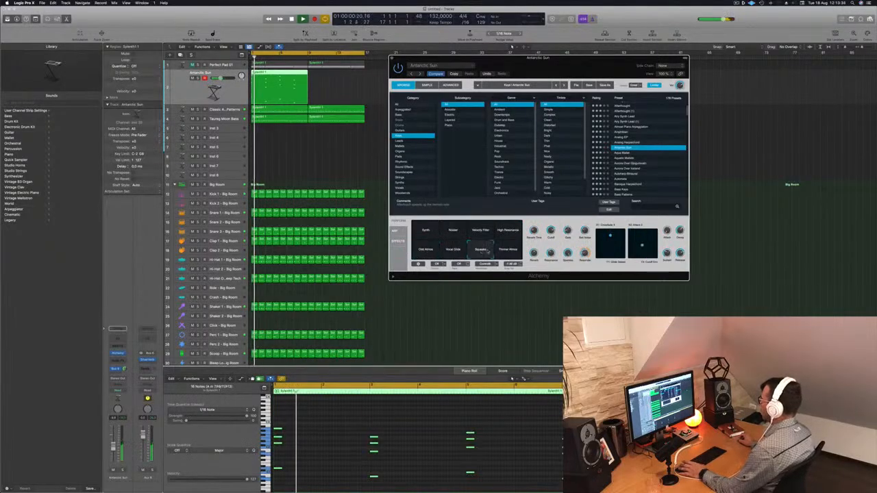
left_click(508, 251)
left_click(428, 233)
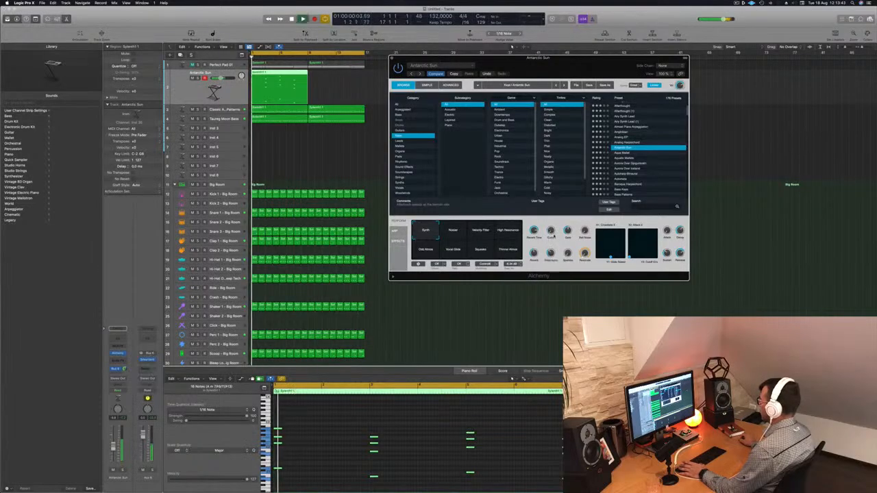
Copy the Antarctic Sun chord region so it also fills the second eight bars.
left_click(191, 91)
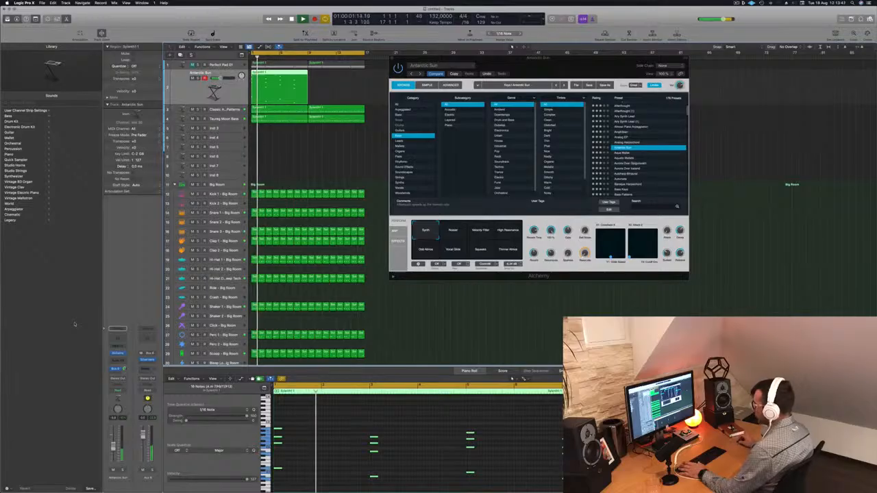
left_click_drag(568, 63, 565, 63)
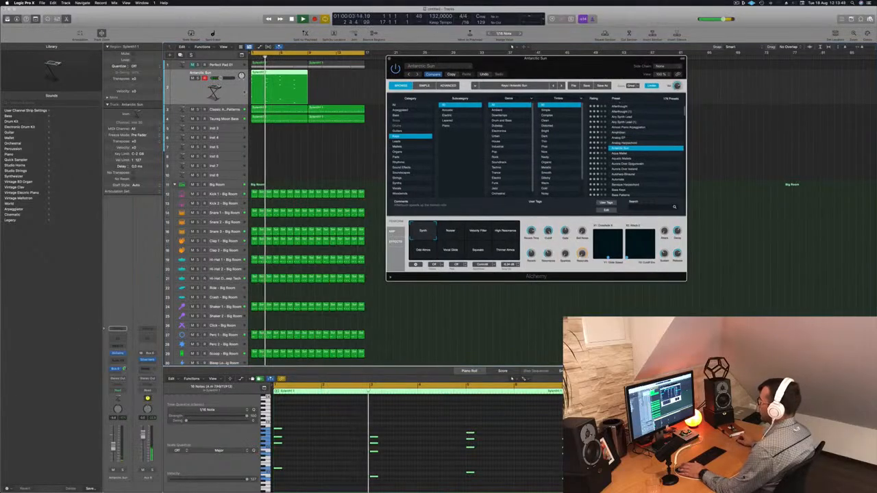
left_click_drag(277, 74, 335, 82)
left_click_drag(639, 78, 649, 79)
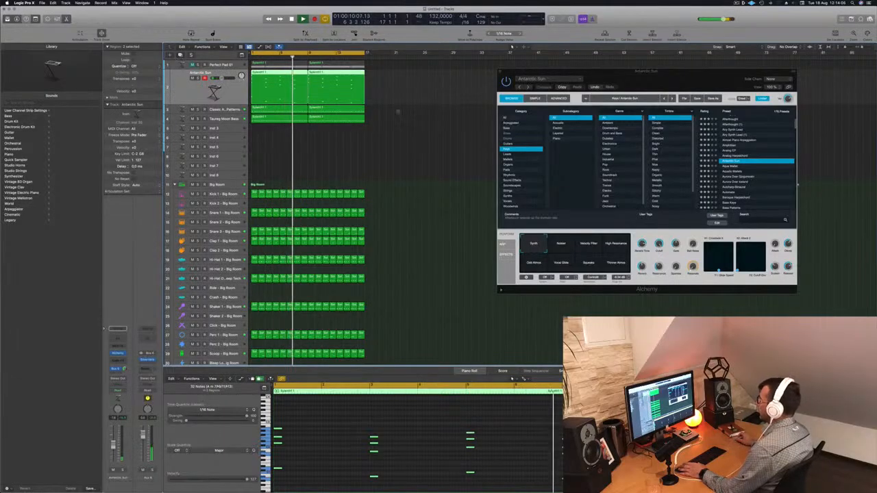
Duplicate the Antarctic Sun track, copy the first chord region onto the new track, and select that region.
key("super+d")
left_click_drag(272, 77, 269, 94)
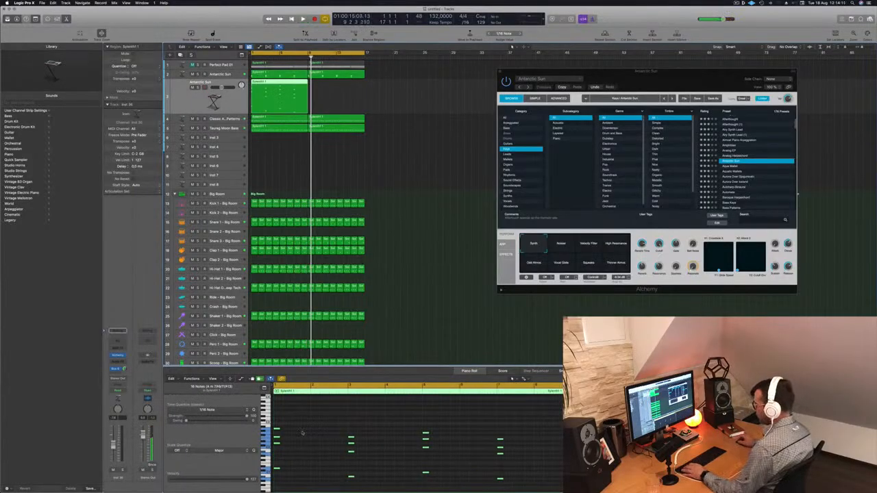
key("super+a")
left_click(420, 141)
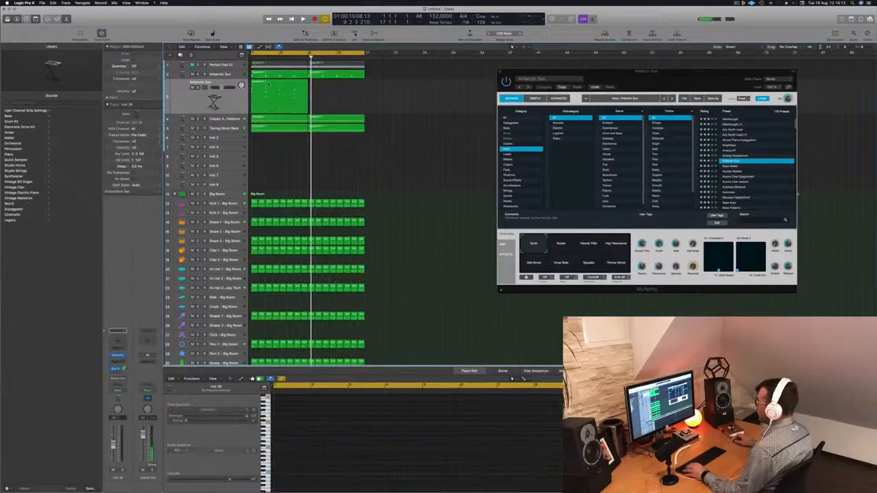
key("super+a")
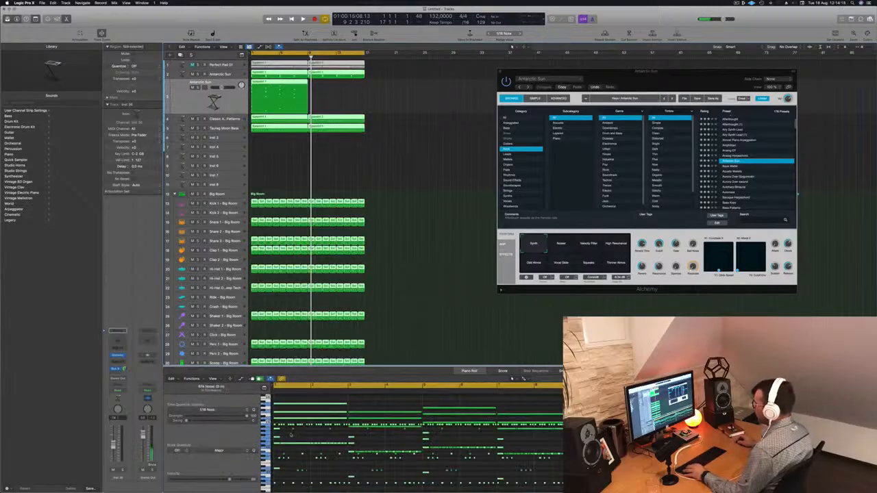
left_click(426, 204)
left_click(260, 87)
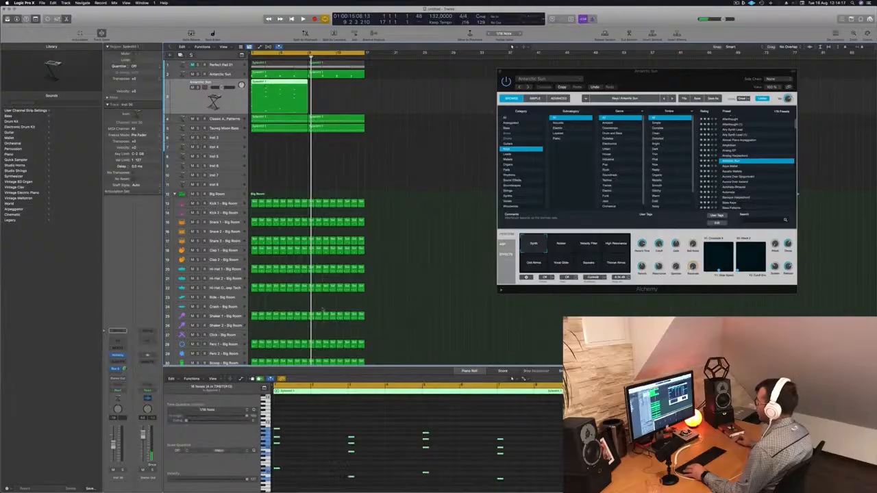
Rework the duplicated region's chords into two short stabs each, starting around the middle of the bar.
left_click(391, 435)
key("super+a")
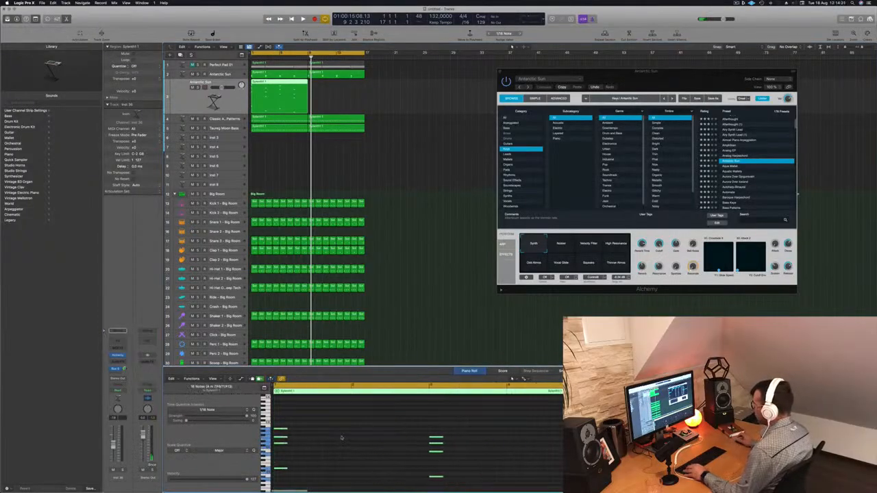
left_click_drag(282, 431, 358, 433)
key("space")
scroll(422, 263, "down", 2)
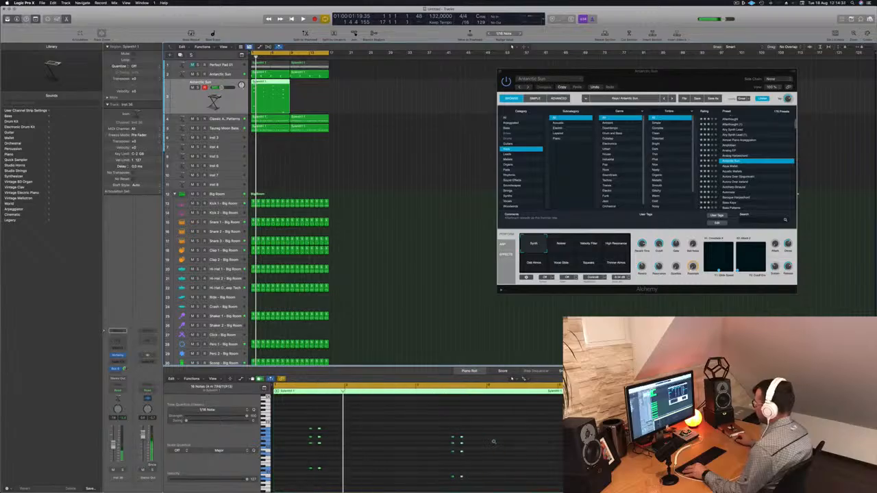
left_click(339, 89)
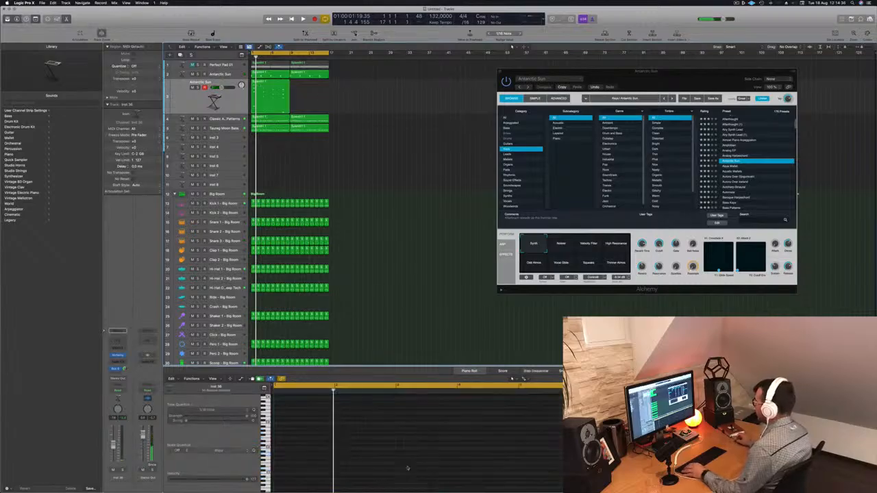
left_click(264, 89)
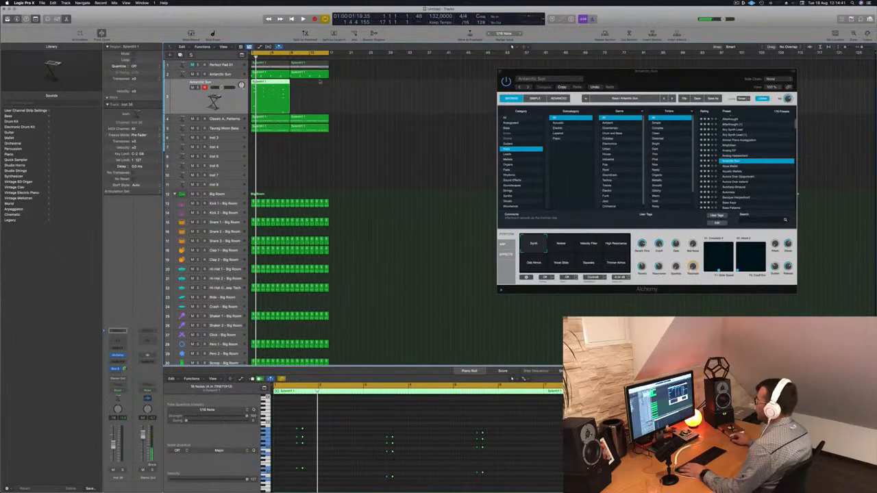
Play the loop, open the duplicate track's Alchemy, and load Aquatic Pulsations from the Rhythmic category.
left_click_drag(225, 114, 225, 112)
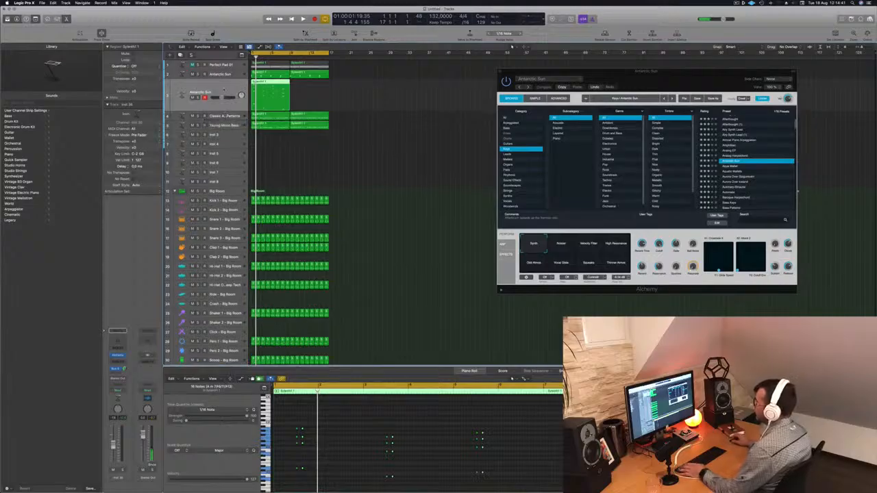
left_click_drag(235, 75, 234, 74)
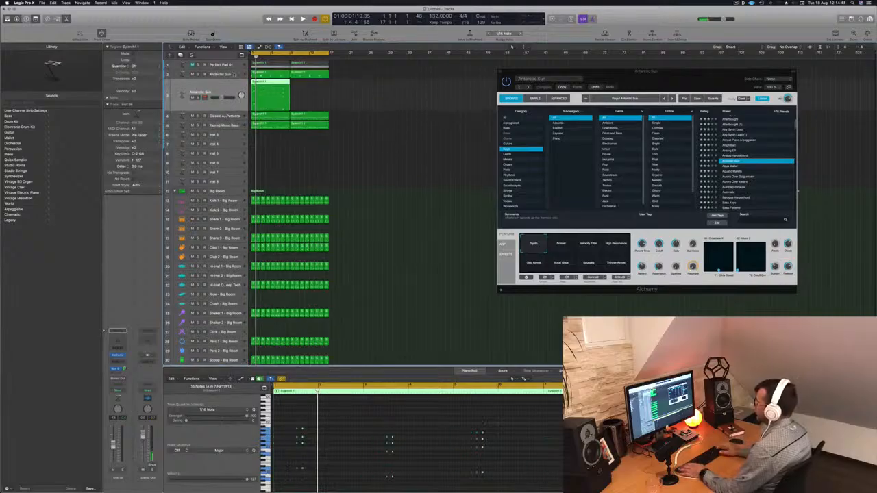
key("space")
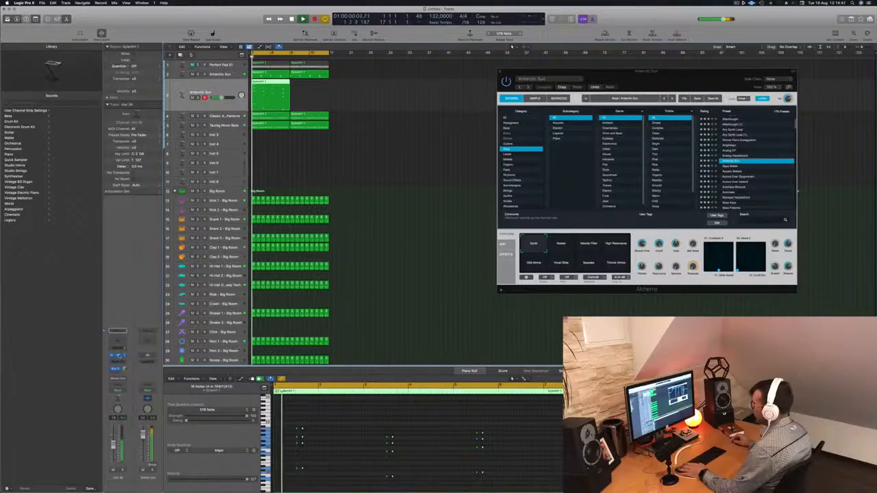
left_click(119, 356)
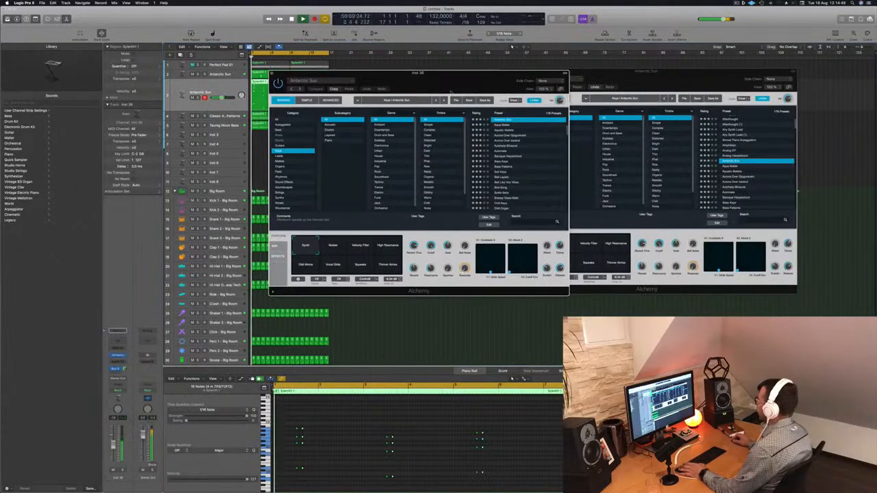
left_click_drag(451, 86, 623, 98)
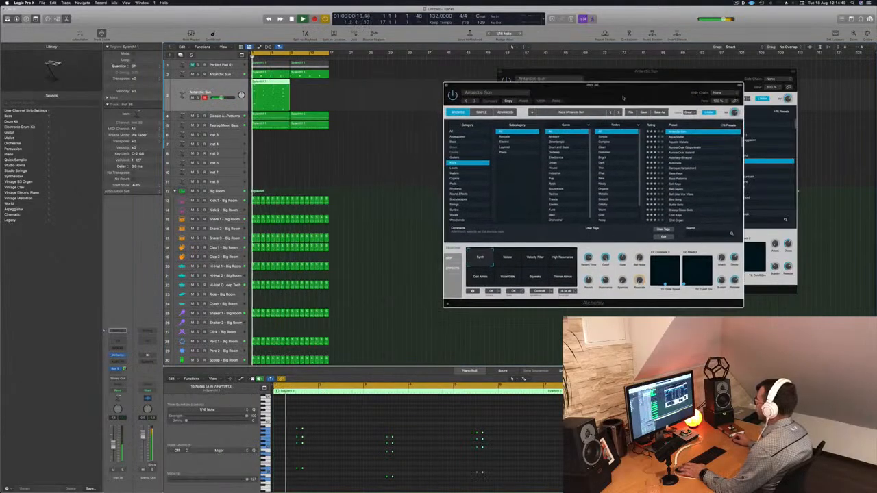
left_click(461, 189)
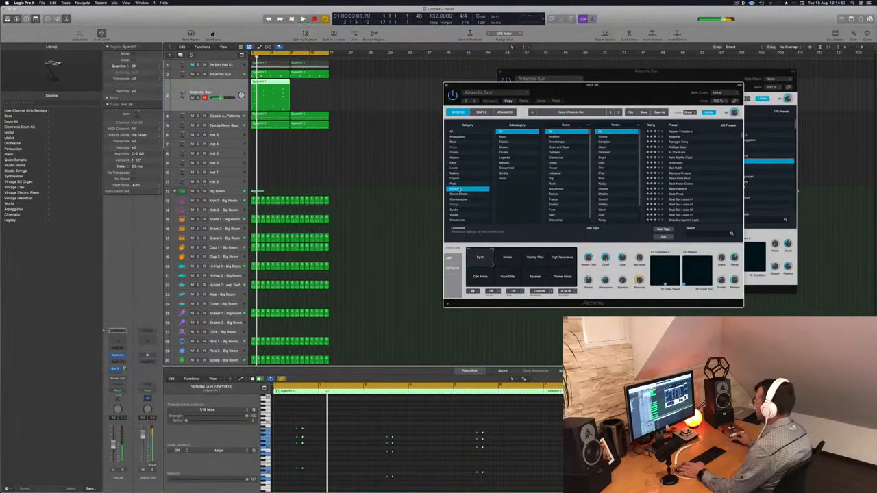
left_click(683, 132)
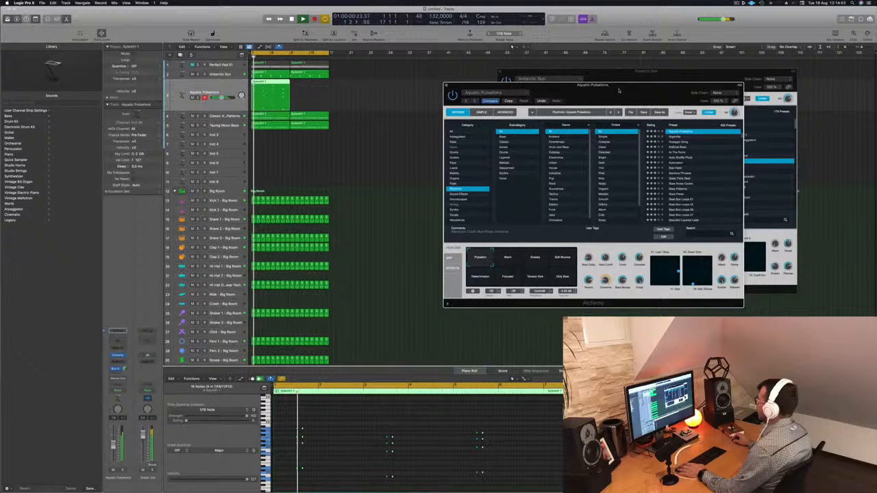
Audition the Arpeggio Song, Artificial Brain, Bellscape and Blue Miter presets on the stab track during playback.
left_click_drag(619, 90, 616, 71)
left_click(352, 453)
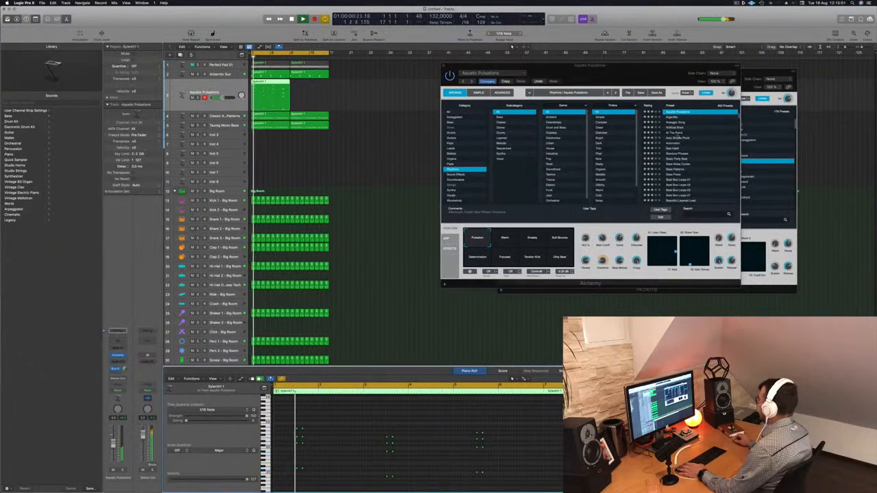
left_click(674, 123)
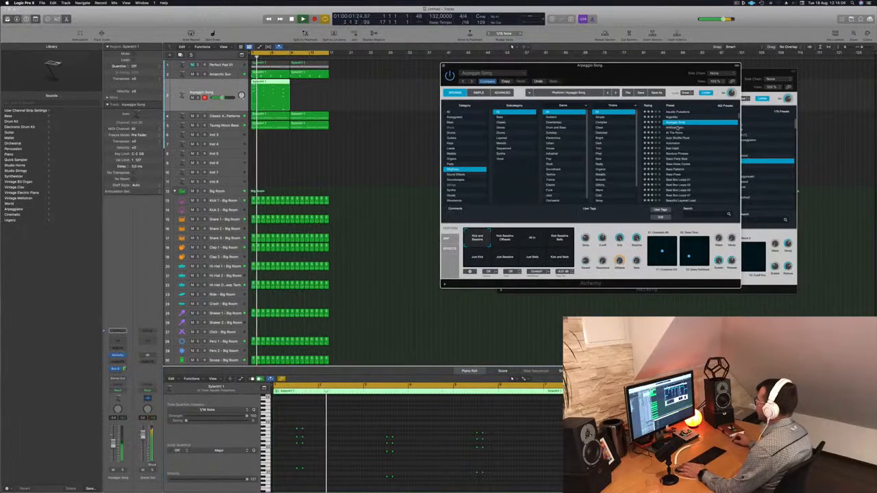
left_click(675, 127)
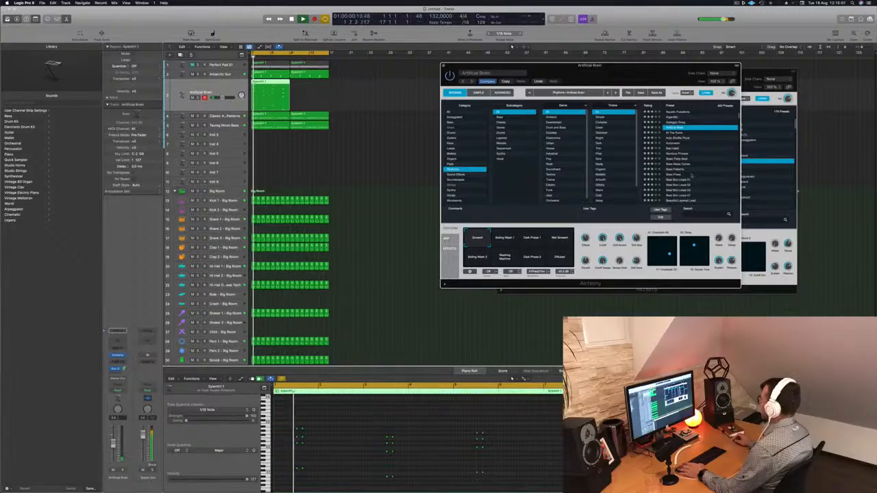
scroll(691, 180, "down", 2)
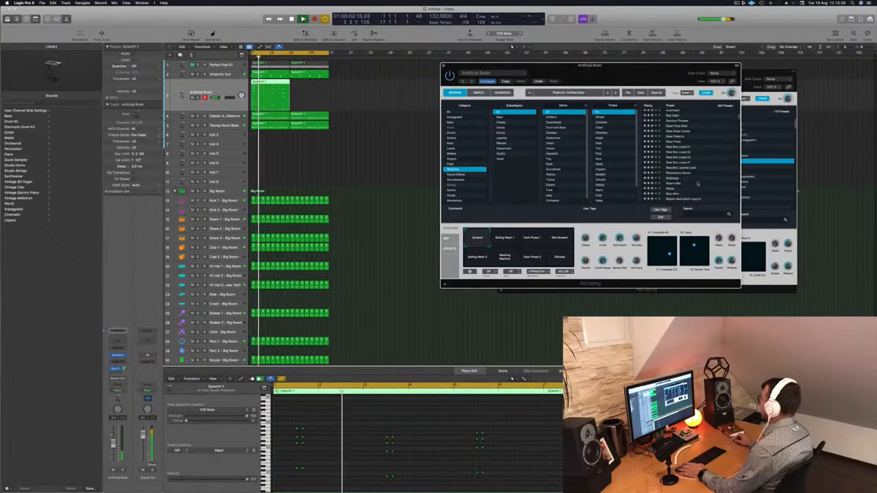
left_click(676, 179)
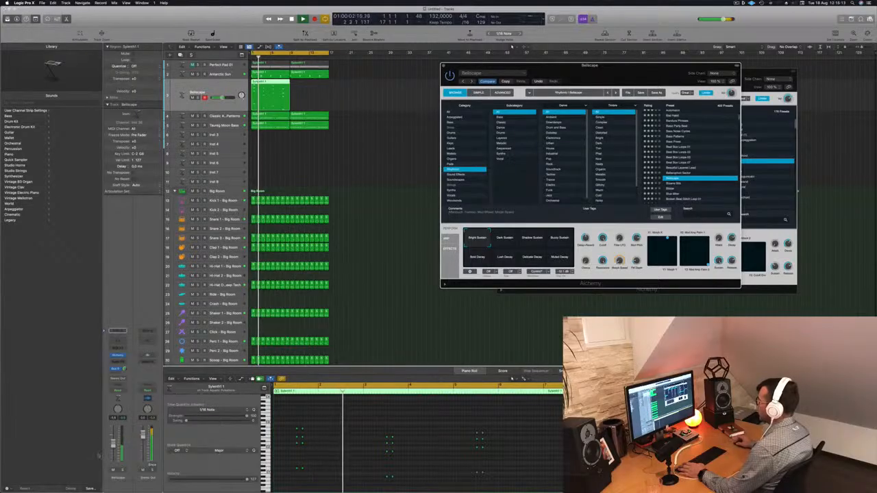
scroll(676, 175, "down", 2)
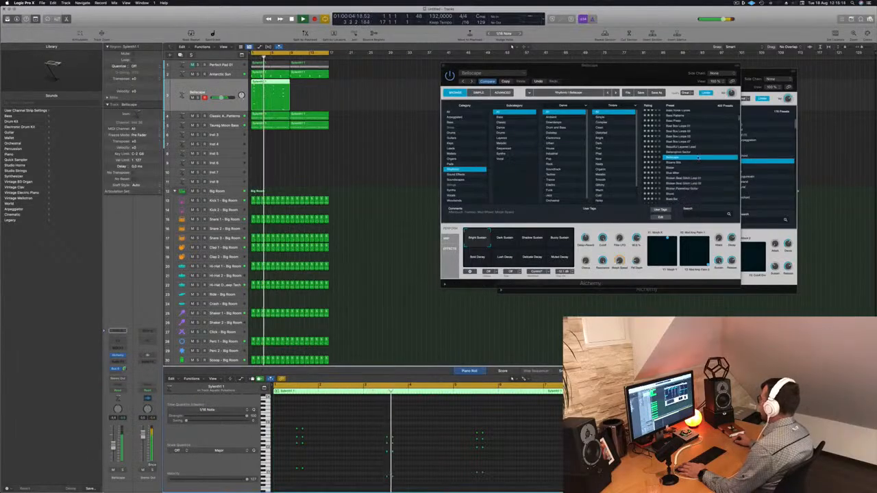
left_click(677, 173)
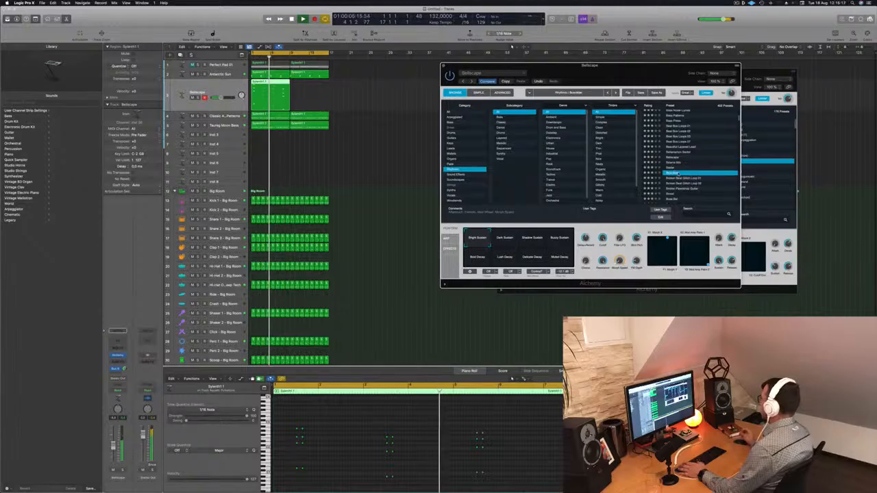
Audition the Rhythmic presets one after another from Brood through C64 Multiplexer on the stab track.
left_click_drag(658, 73, 588, 45)
scroll(616, 141, "down", 2)
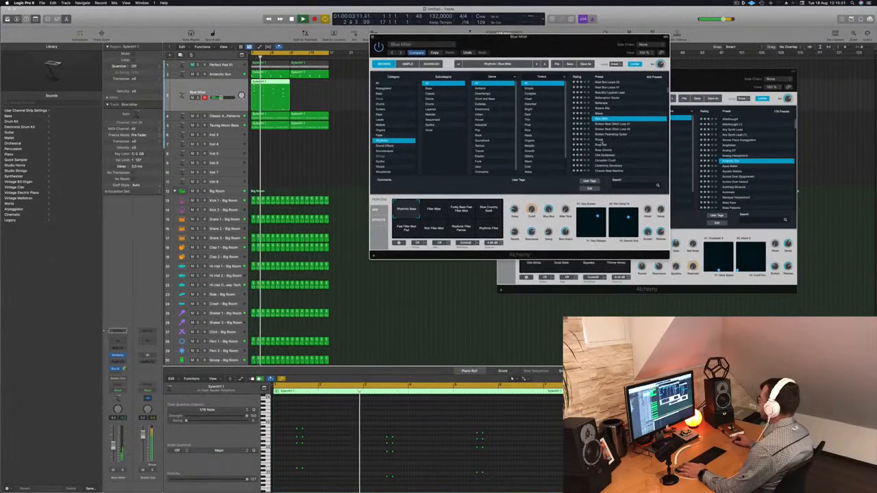
left_click(601, 140)
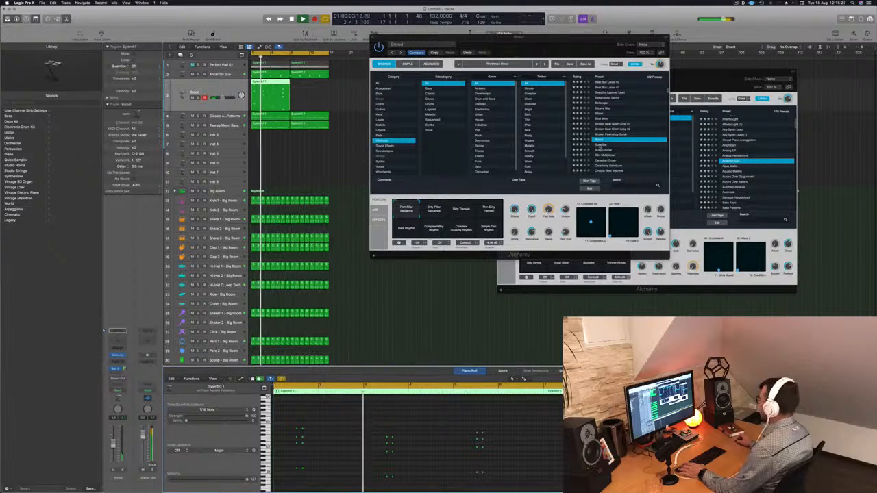
left_click(600, 145)
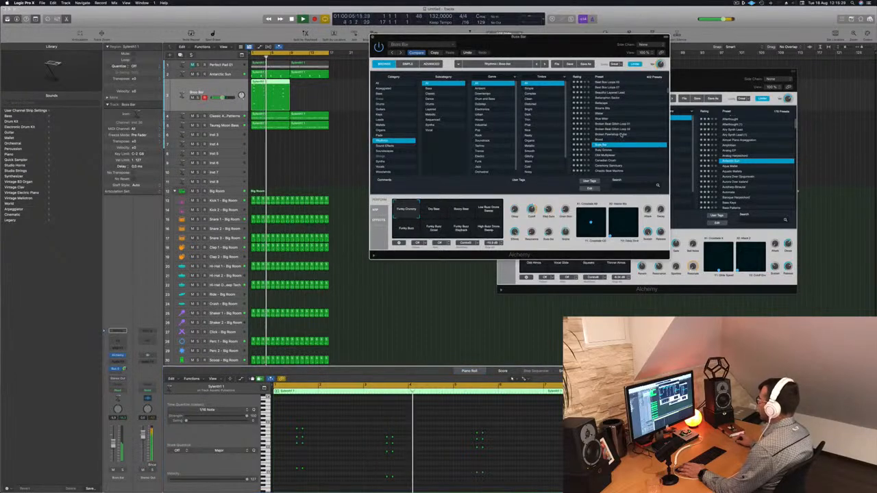
scroll(622, 135, "down", 2)
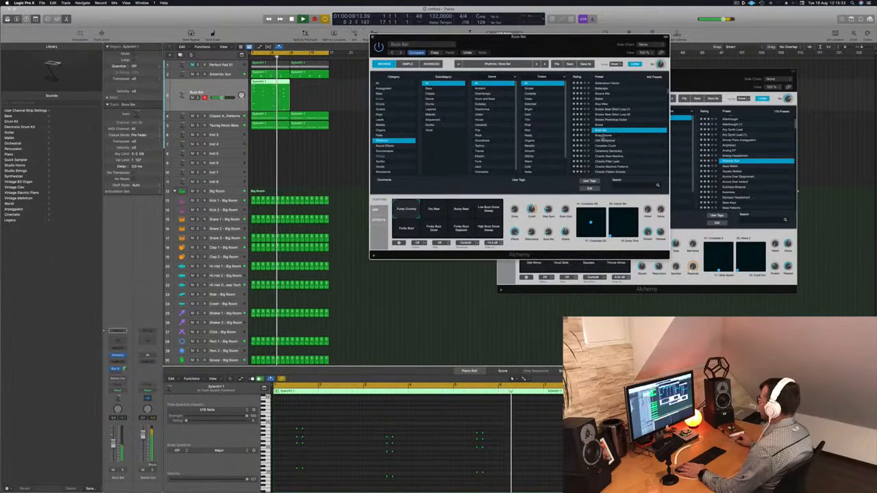
left_click(600, 136)
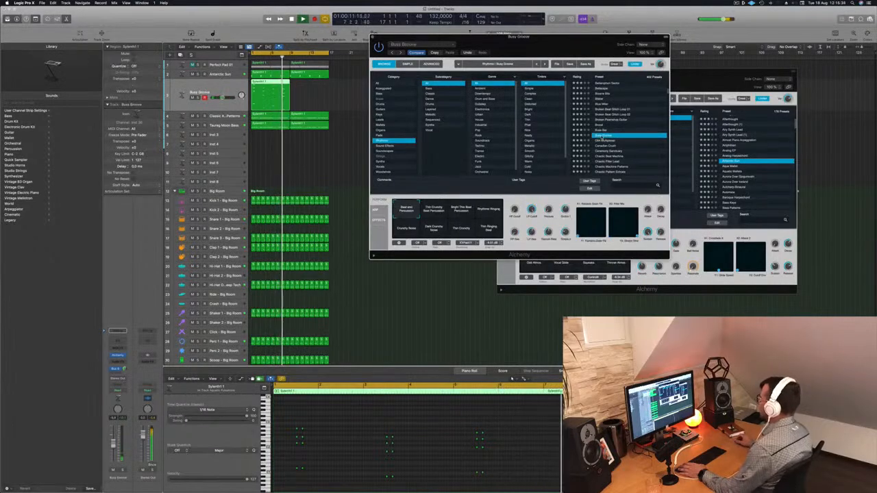
left_click(606, 140)
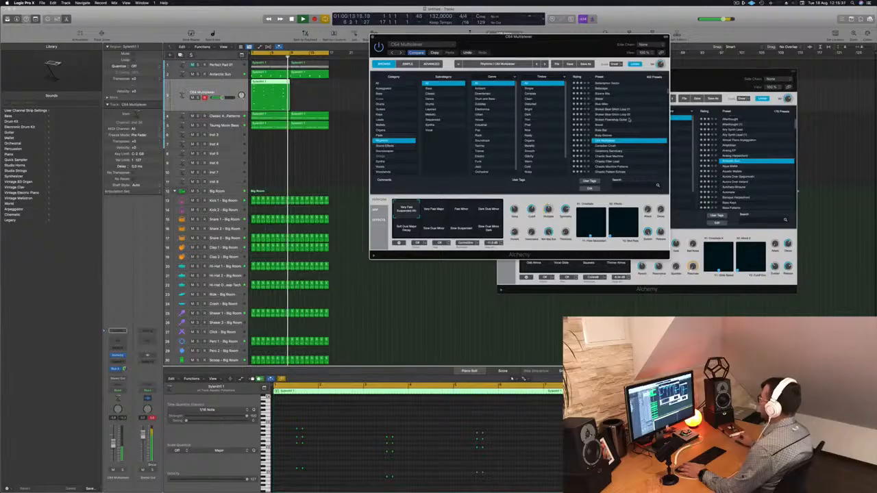
Copy the stab region into the second eight bars and load the Canadian Crush preset while playing from the start.
key("space")
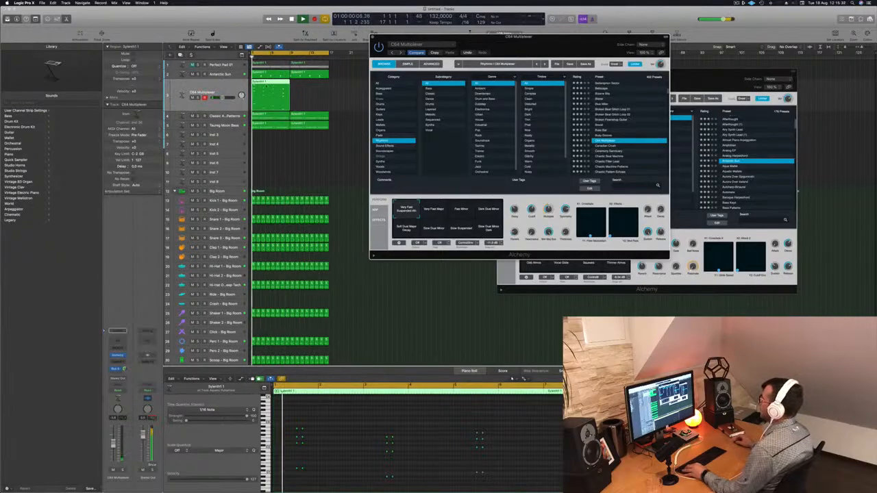
left_click_drag(271, 86, 306, 85)
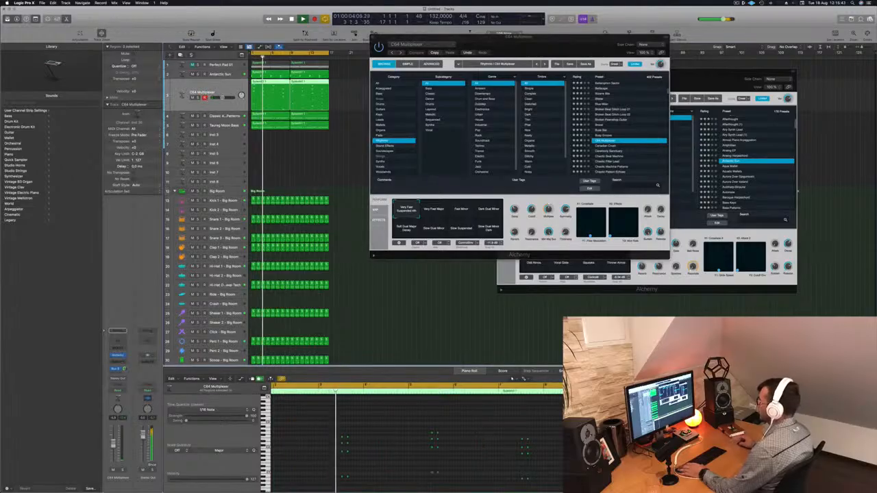
key("Return")
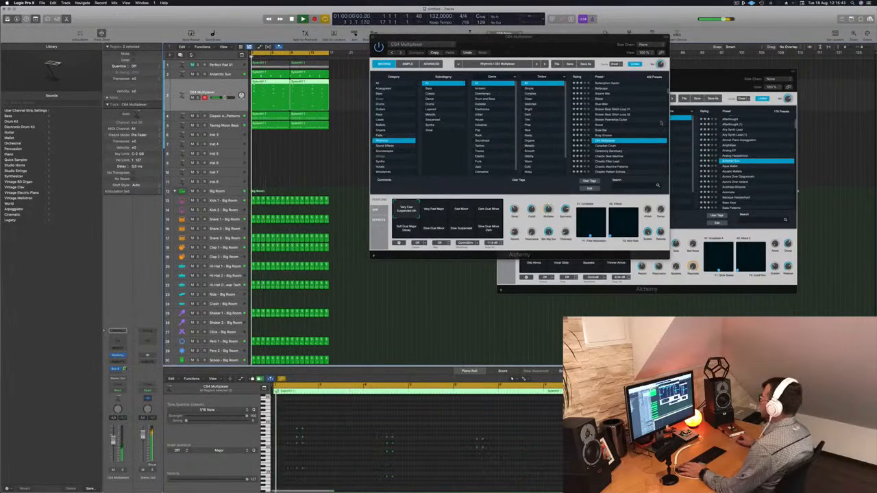
left_click(611, 146)
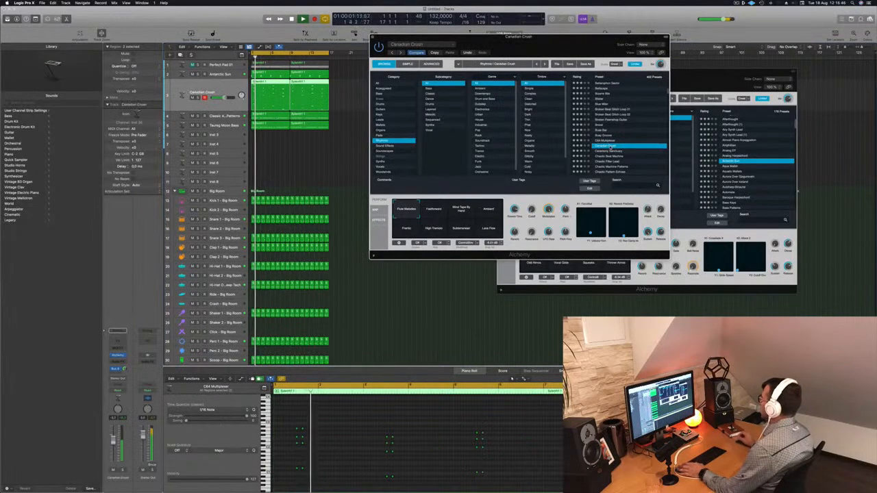
Audition the Rhythmic presets after Canadian Crush down to Clock Organ on the stab track during playback.
scroll(633, 139, "down", 3)
scroll(632, 139, "down", 3)
scroll(633, 139, "down", 1)
left_click(611, 120)
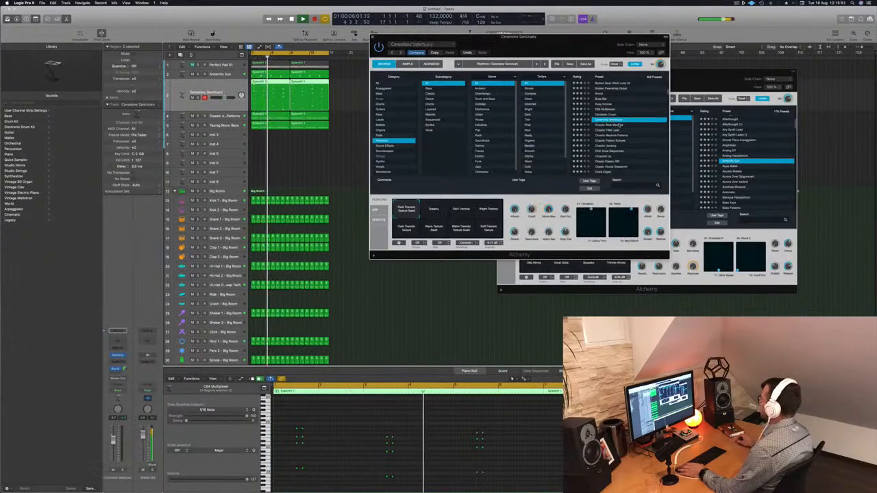
scroll(639, 134, "down", 3)
scroll(640, 134, "down", 3)
left_click(617, 121)
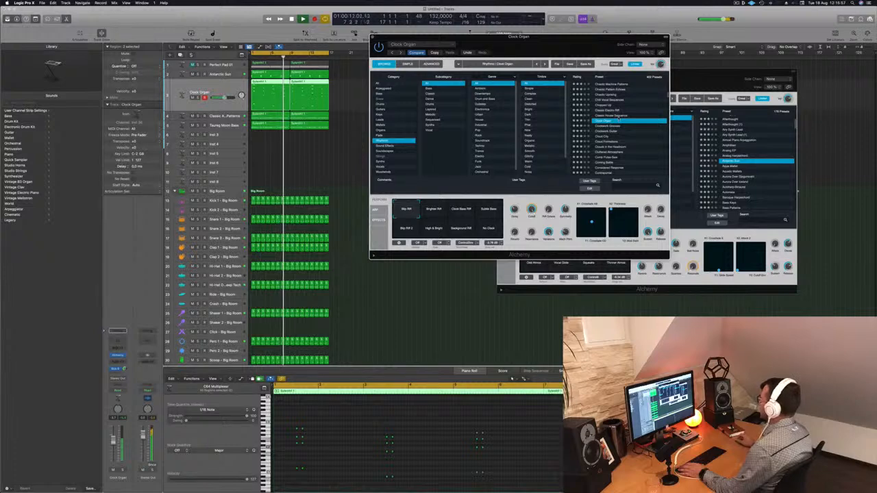
Load the Cluttered Atmosphere preset on the stab track and switch to its Wooden Chimes snapshot.
scroll(658, 137, "down", 2)
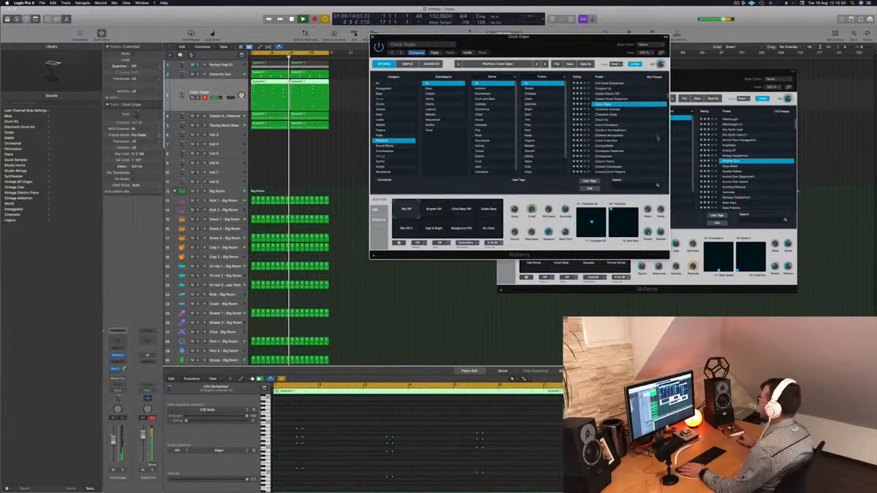
scroll(644, 128, "down", 1)
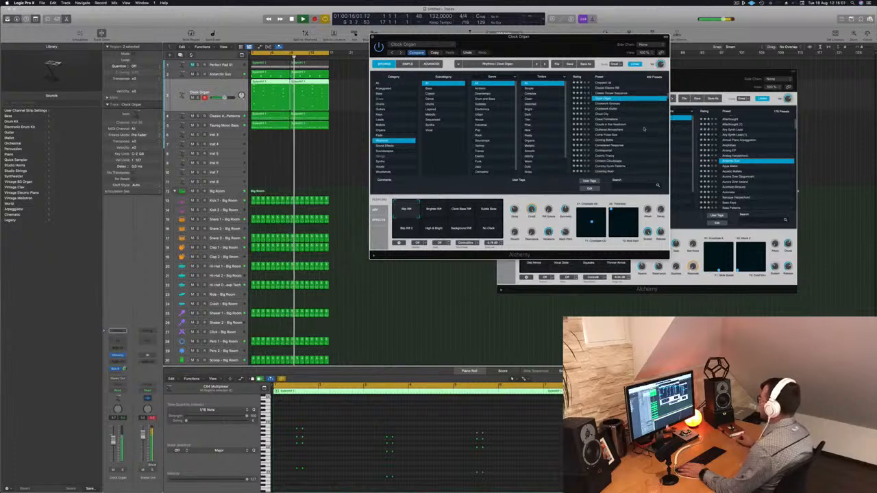
scroll(645, 129, "up", 1)
left_click(596, 137)
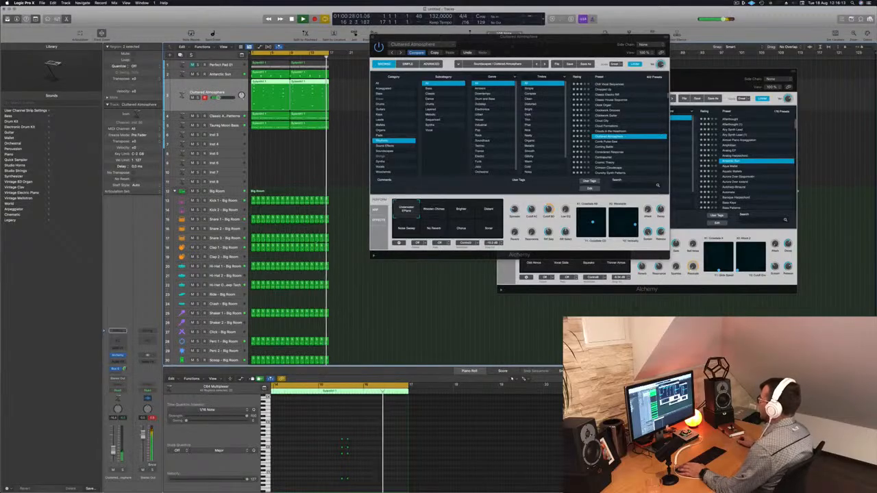
left_click(440, 208)
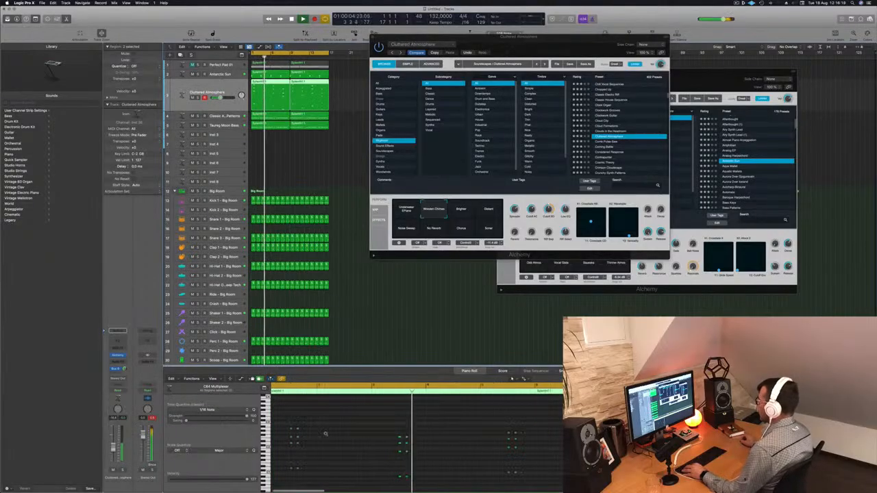
Copy all notes in both stab regions slightly later at the same pitches, giving each chord a second pair of hits, and play from the start.
key("super+a")
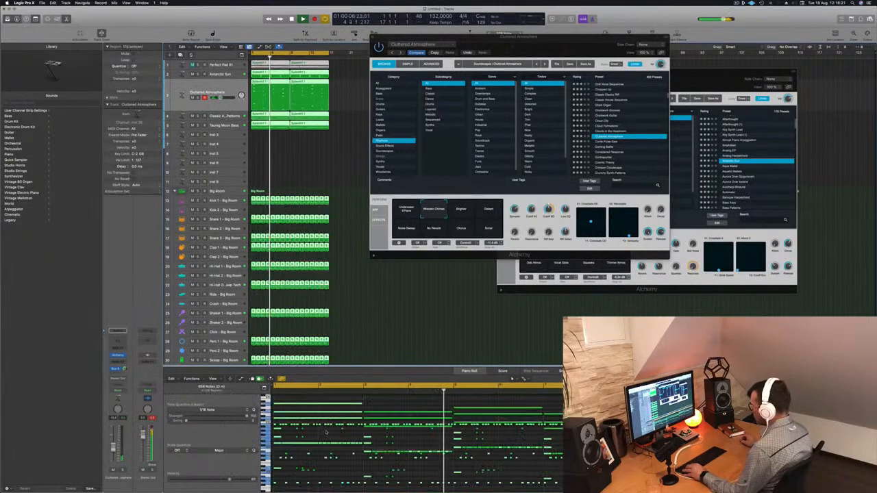
left_click_drag(348, 91, 284, 102)
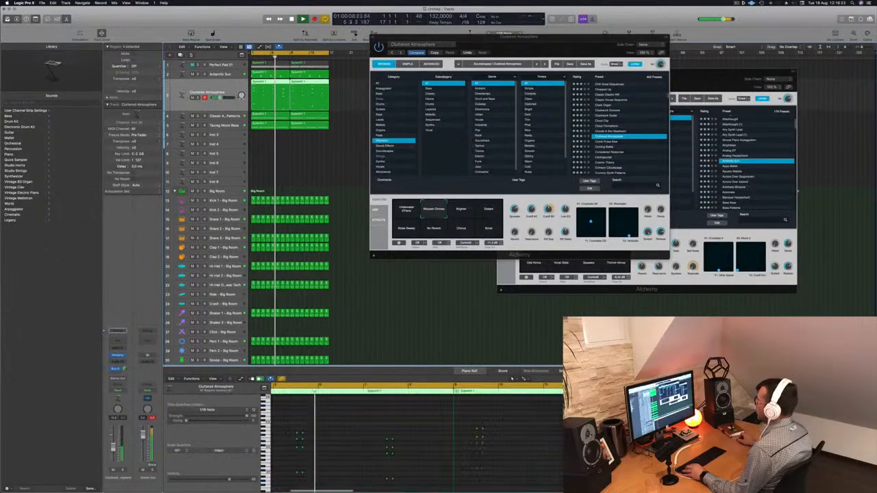
left_click(350, 442)
key("super+a")
key("super+Right")
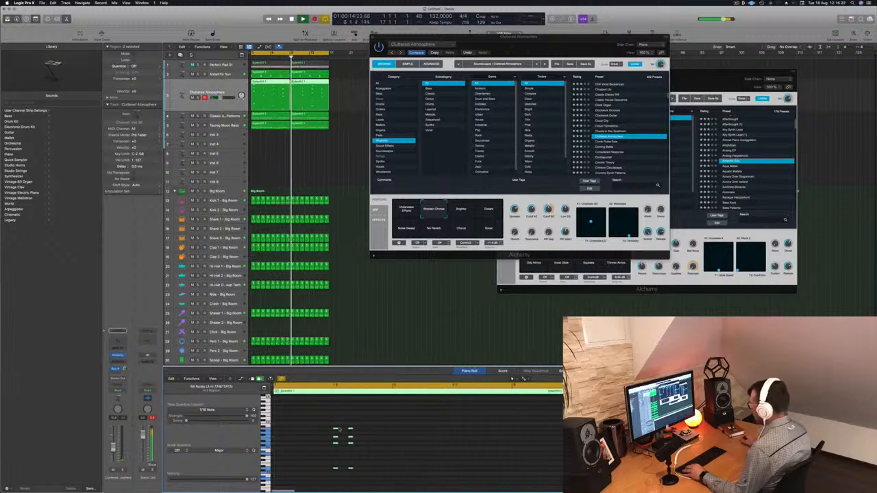
left_click_drag(336, 430, 366, 430)
key("alt+Up")
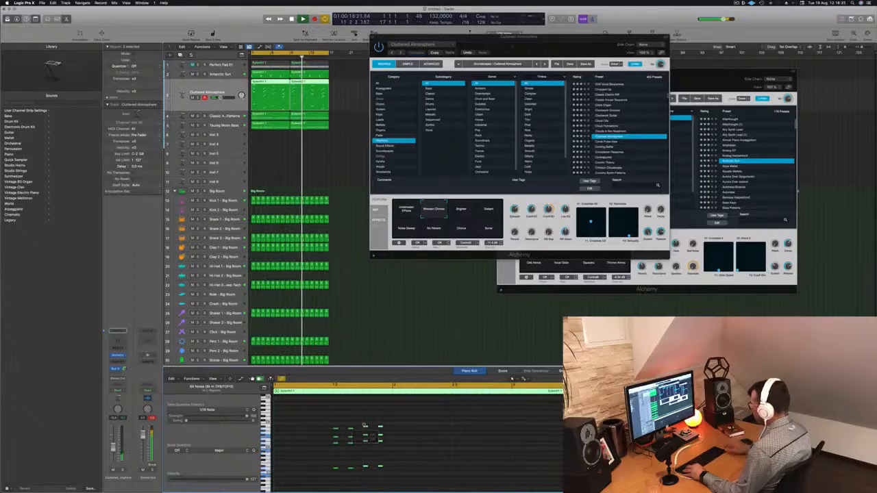
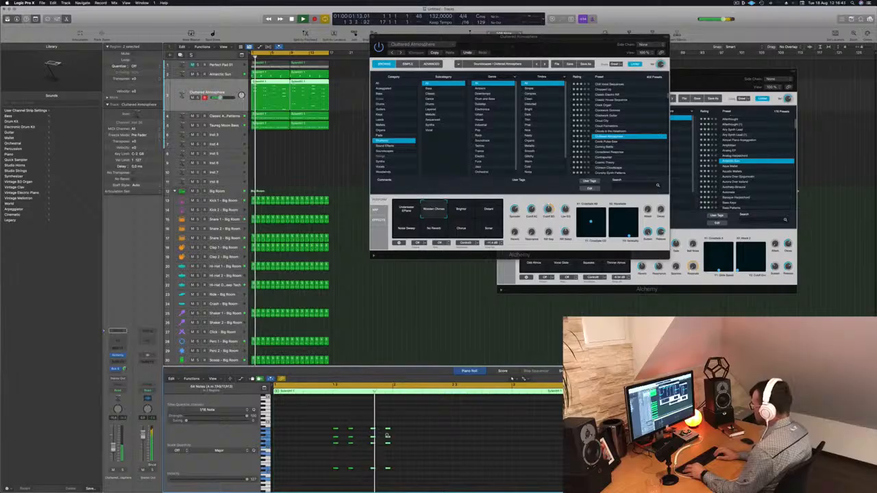
key("Return")
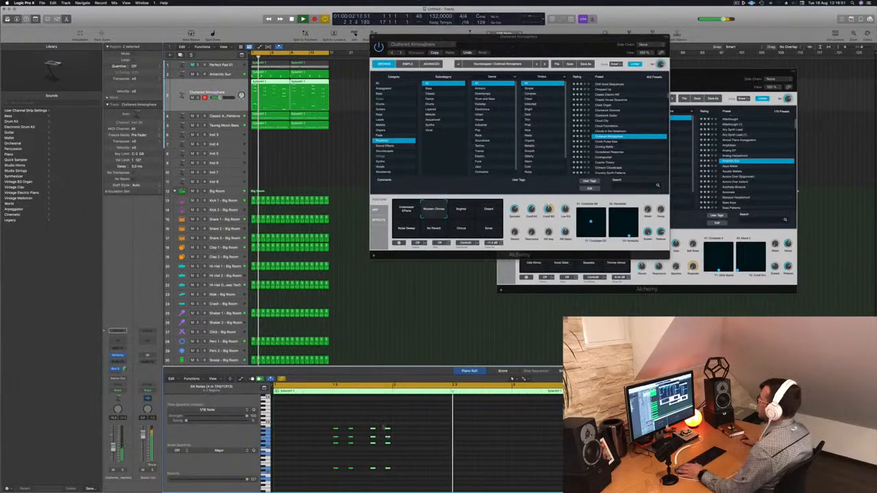
Compare the performance snapshots of Cluttered Atmosphere, select No Reverb, and lower the stab track's volume.
left_click_drag(491, 46, 513, 77)
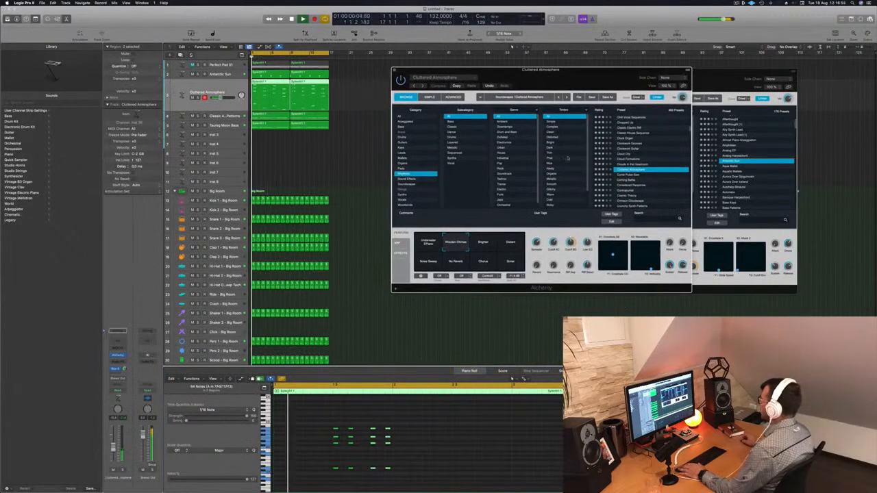
left_click(485, 243)
left_click(512, 245)
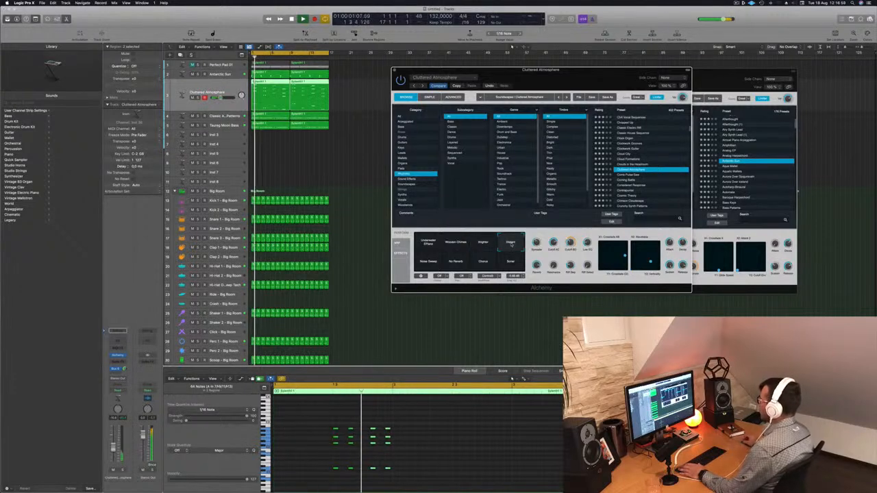
left_click_drag(113, 442, 113, 439)
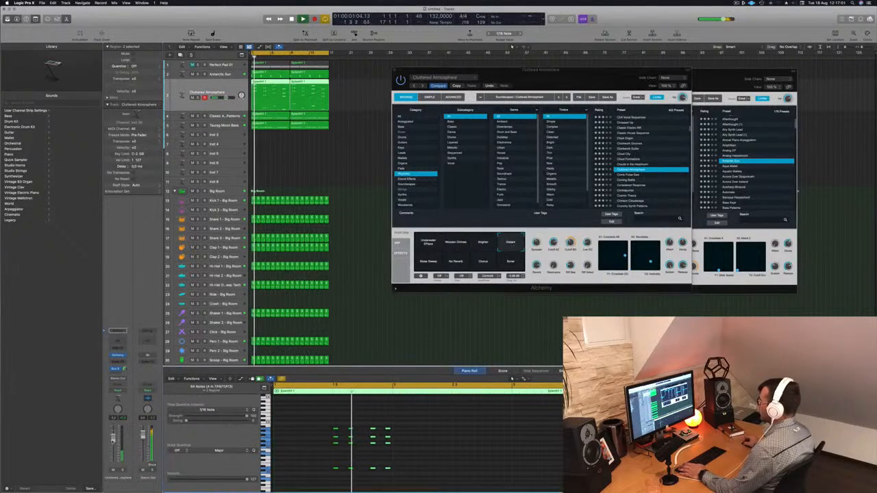
left_click(427, 262)
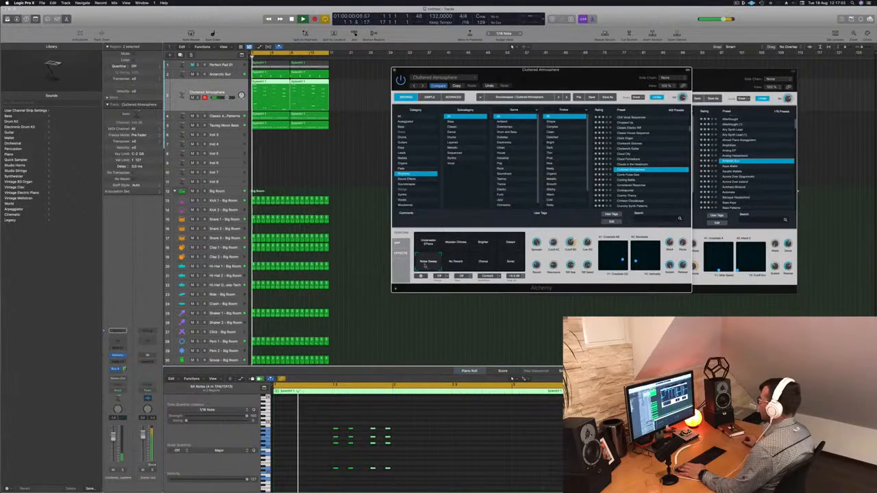
left_click(455, 263)
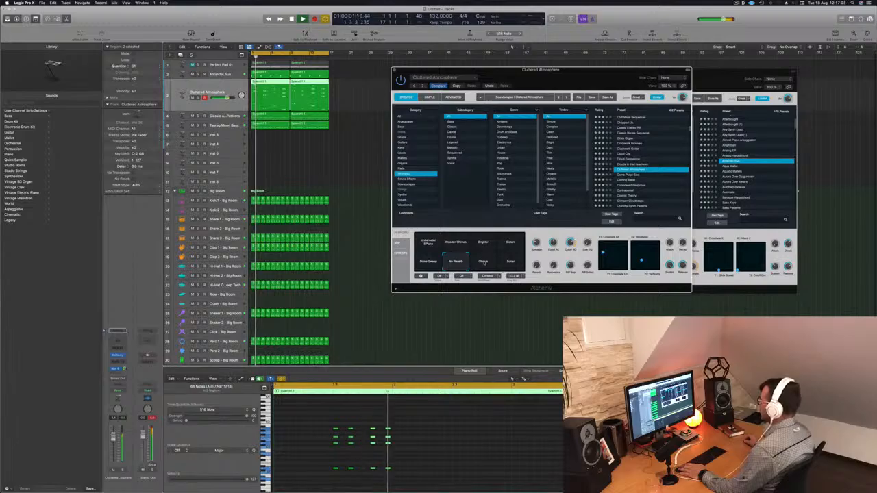
key("Return")
left_click_drag(113, 445, 113, 450)
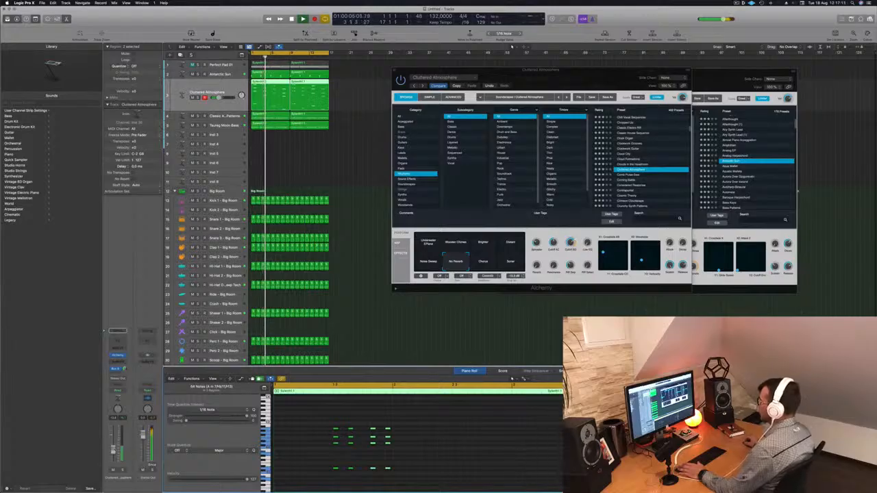
Move the open Alchemy windows out of the way and close both of them.
left_click_drag(504, 70, 448, 103)
left_click(339, 104)
left_click_drag(521, 72, 483, 76)
left_click(462, 75)
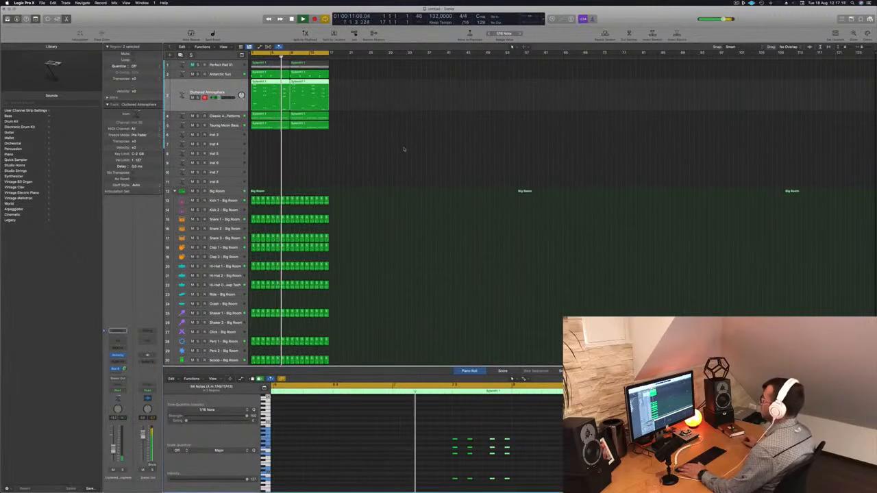
left_click(404, 149)
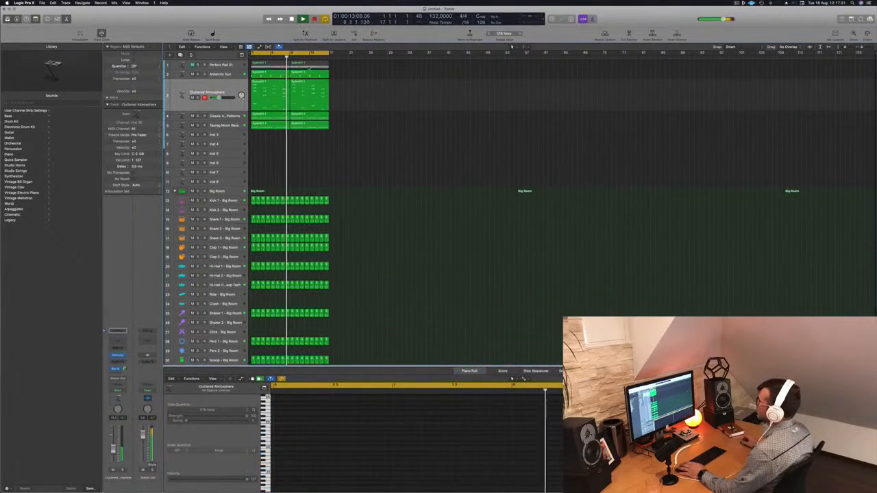
left_click(218, 88)
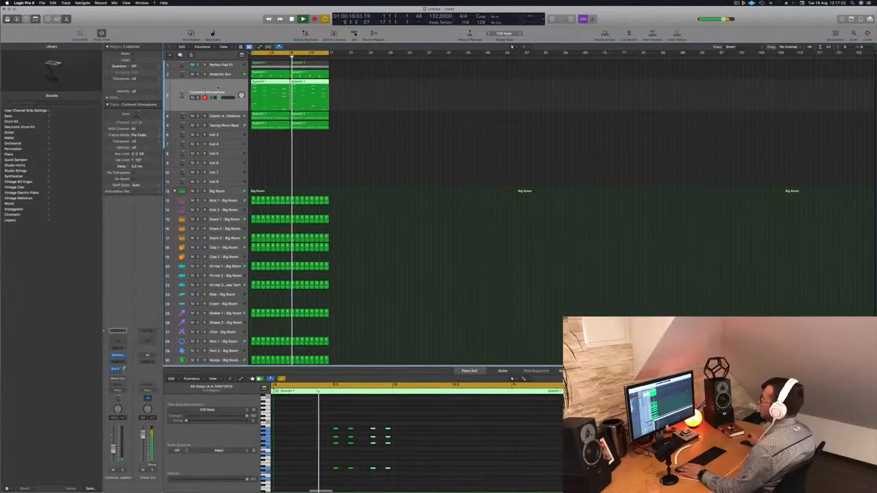
left_click(415, 98)
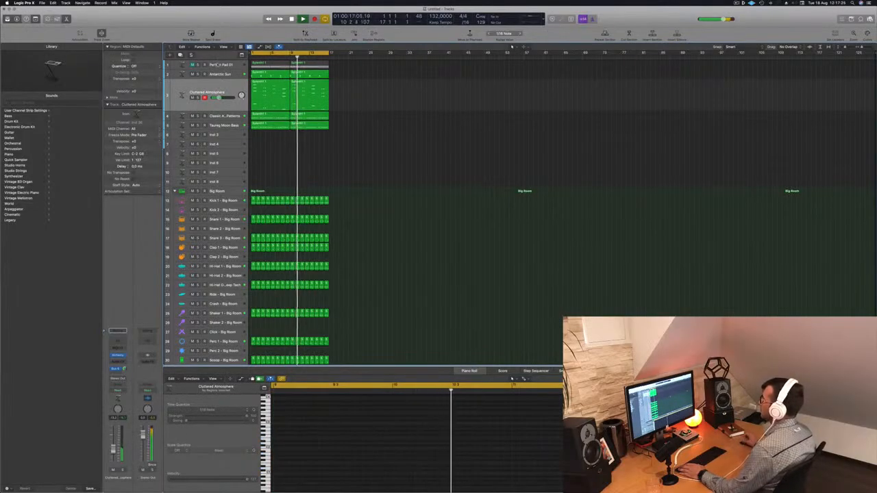
left_click(217, 66)
left_click(222, 97)
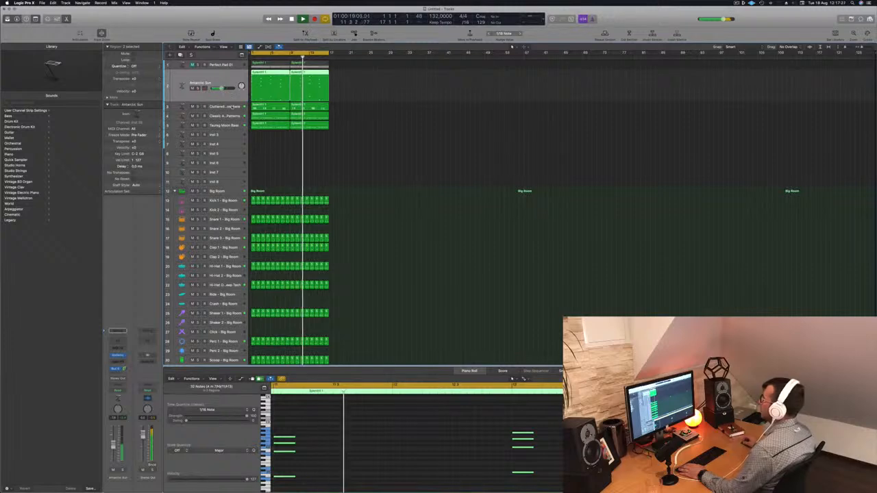
Duplicate the Cluttered Atmosphere track and copy the first region of the Classic Patterns bass track onto it.
left_click(231, 107)
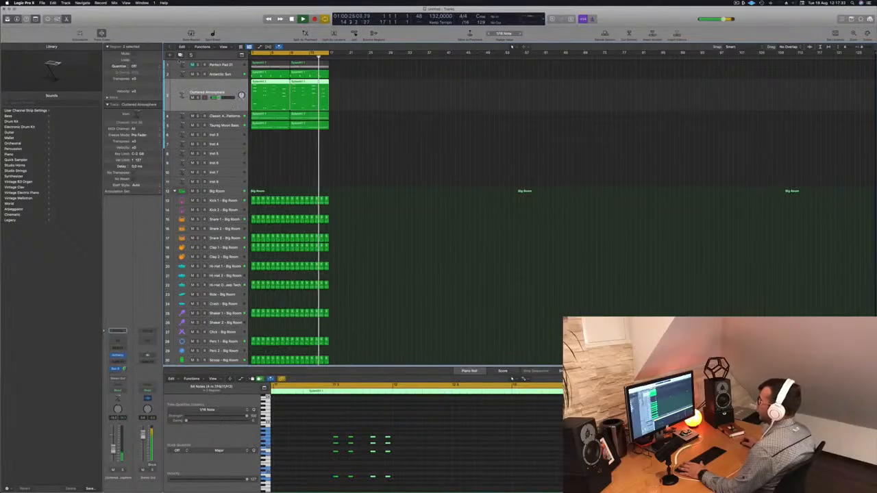
key("super+d")
left_click_drag(261, 128, 263, 111)
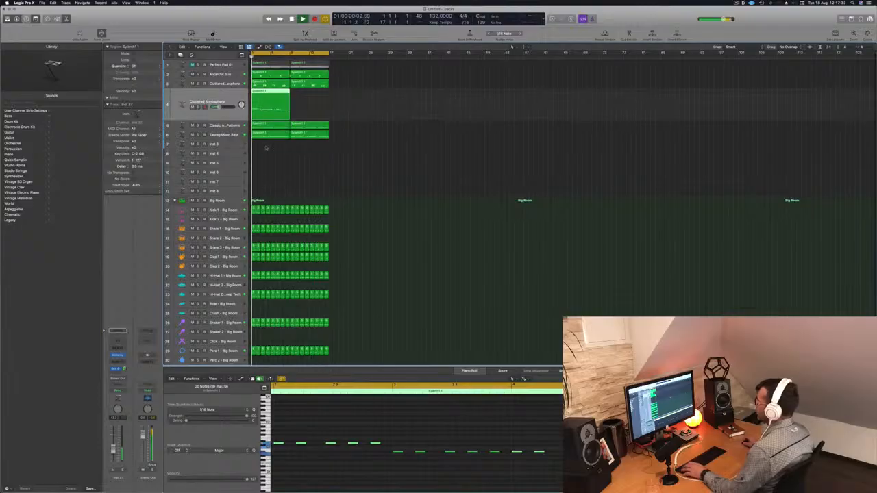
key("space")
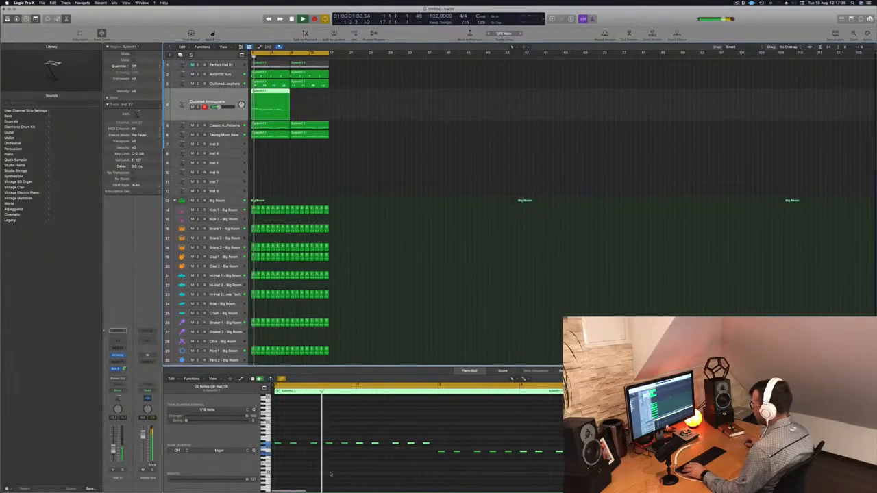
Thin out the copied bass region, keeping only a pair of short notes at the start of each bar, and play from the start.
scroll(352, 464, "down", 5)
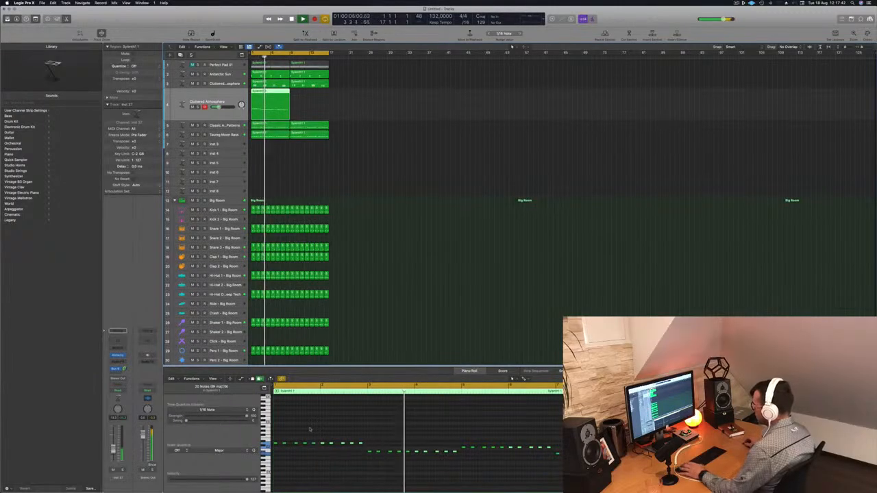
left_click_drag(281, 436, 307, 453)
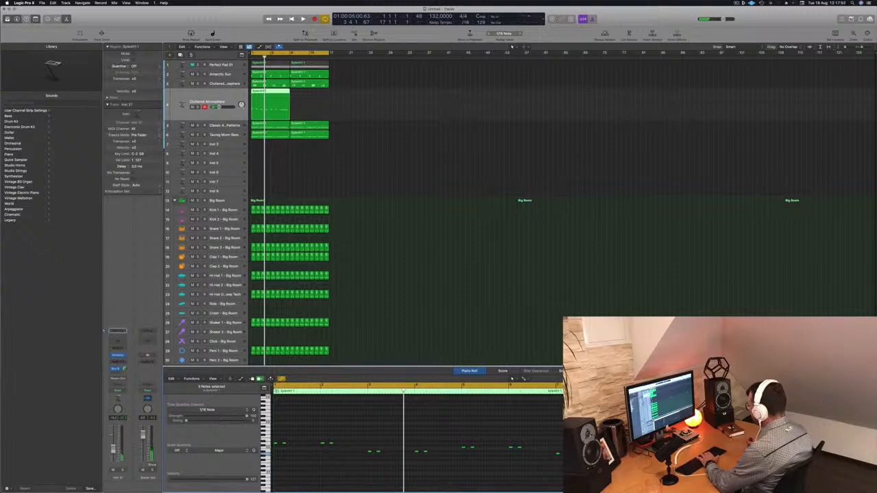
key("Return")
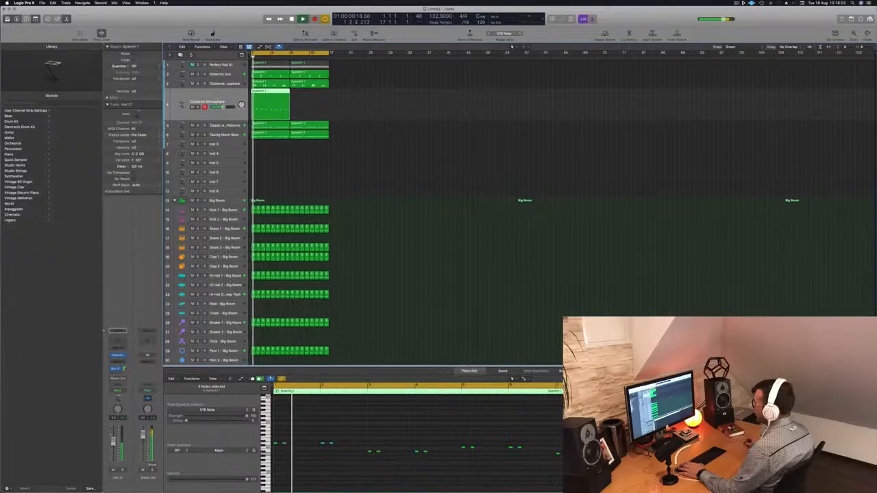
Open Alchemy on the new duplicate track and browse the Mallets and Bass preset categories.
left_click(374, 442)
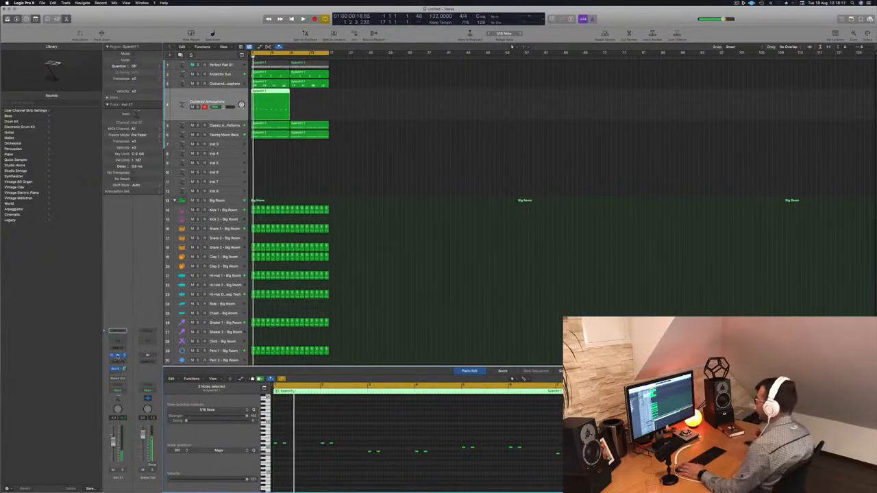
key("v")
left_click_drag(444, 82, 548, 84)
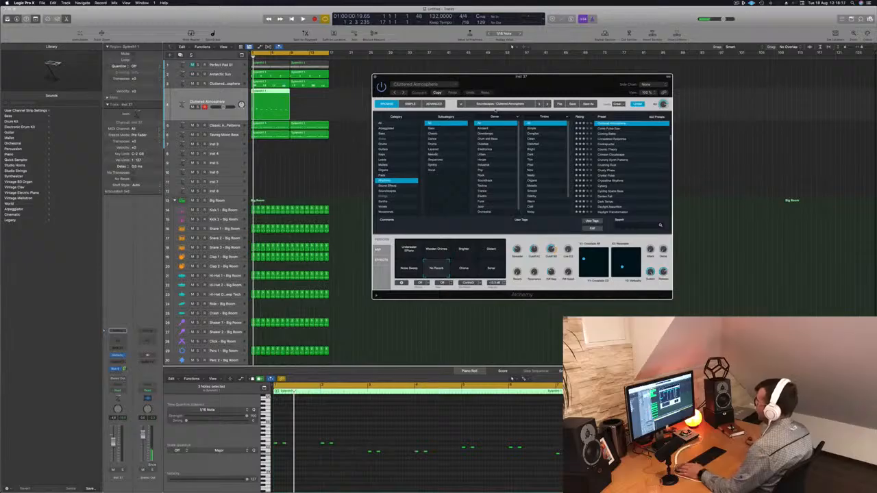
left_click(382, 165)
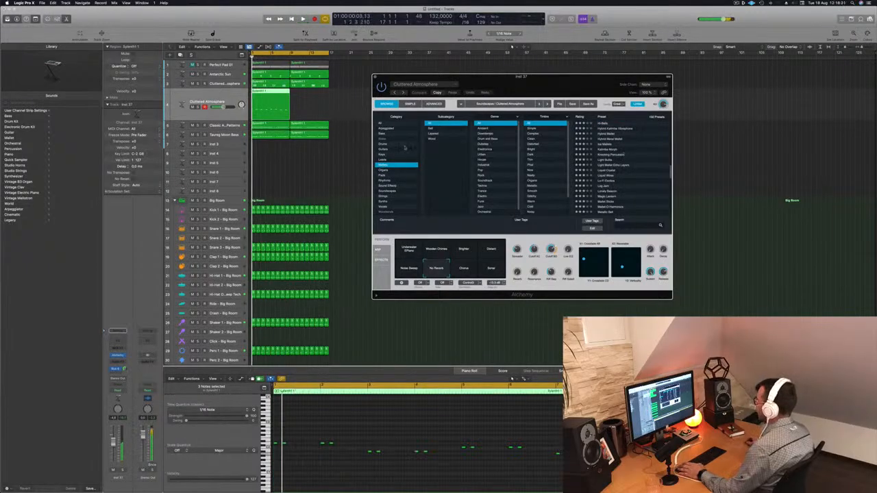
left_click(384, 135)
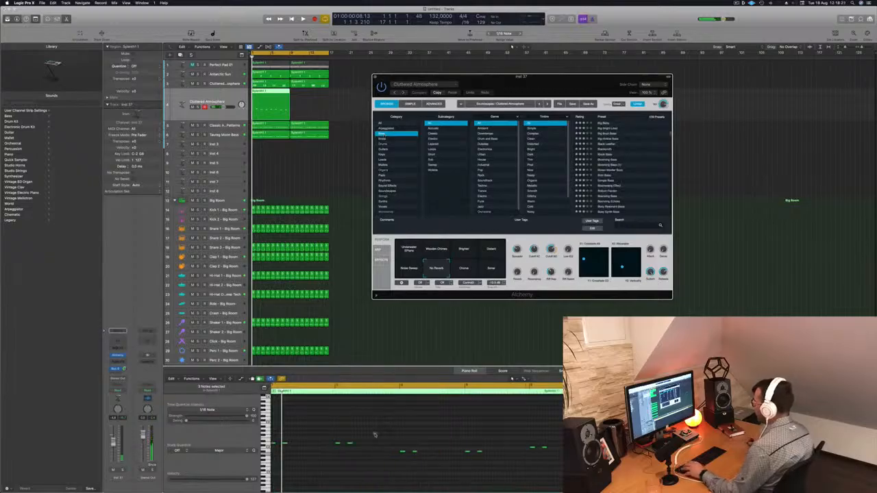
Lengthen all notes in the copied region so each pair nearly joins, and close the Alchemy window during playback.
left_click(303, 438)
key("super+a")
left_click_drag(291, 444, 297, 446)
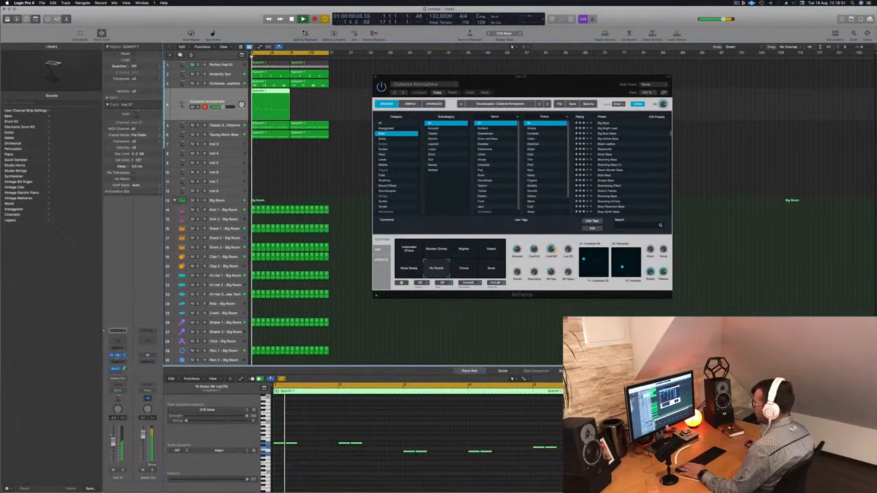
left_click(117, 356)
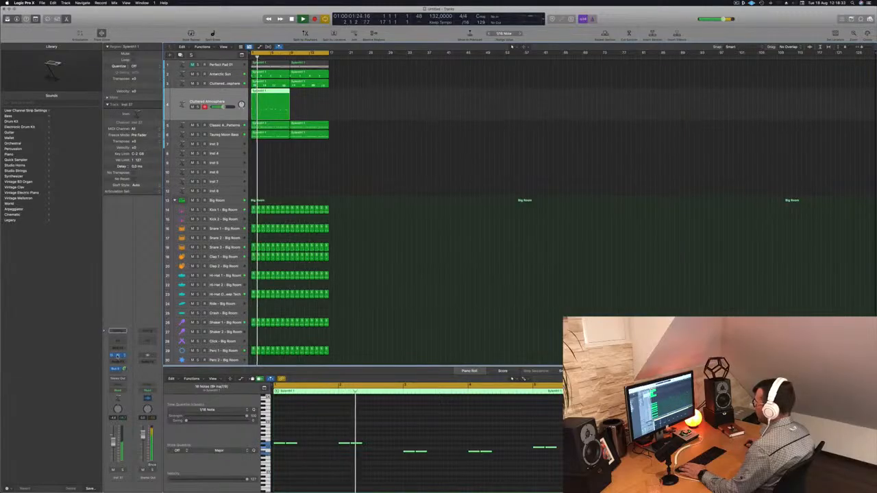
Reopen Alchemy on the duplicate Cluttered Atmosphere track, load the Brass preset 80s Fantasy, and replay the loop from the start.
left_click(117, 357)
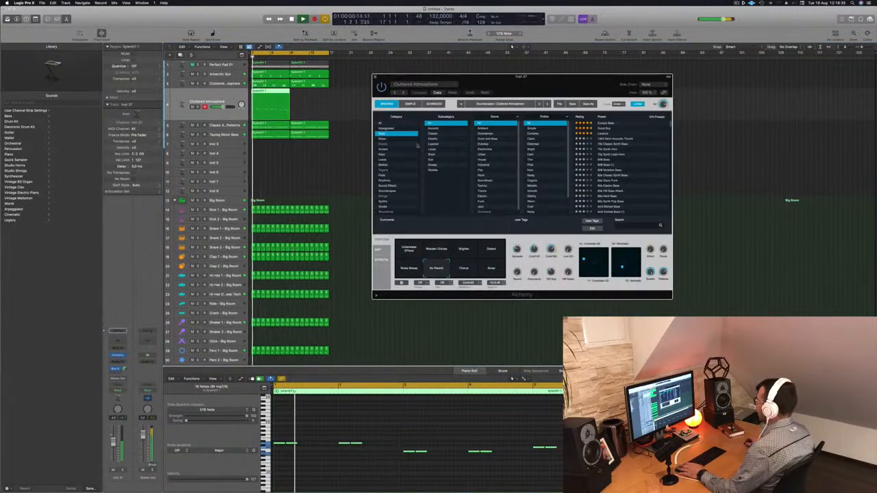
left_click(388, 139)
left_click(603, 123)
left_click_drag(570, 82, 622, 95)
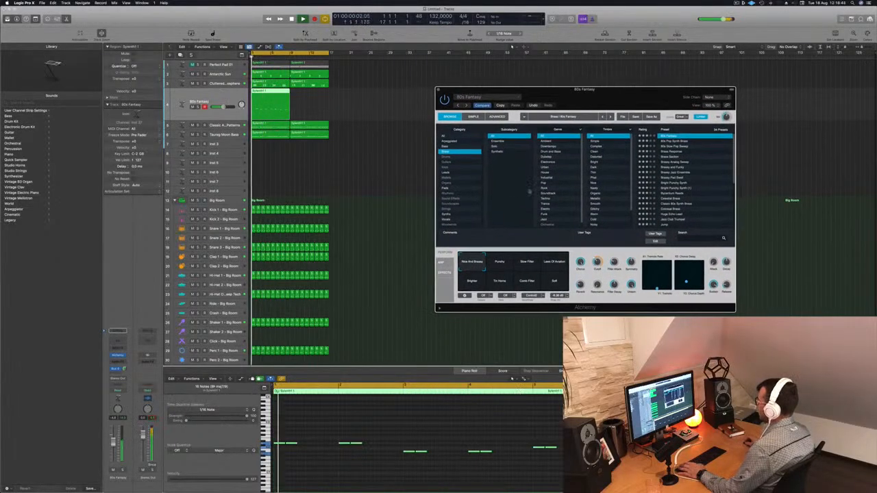
key("space")
key("space")
left_click(118, 369)
key("space")
key("space")
Check the Antarctic Sun and Cluttered Atmosphere tracks during playback, and return to the 80s Fantasy track.
left_click(227, 74)
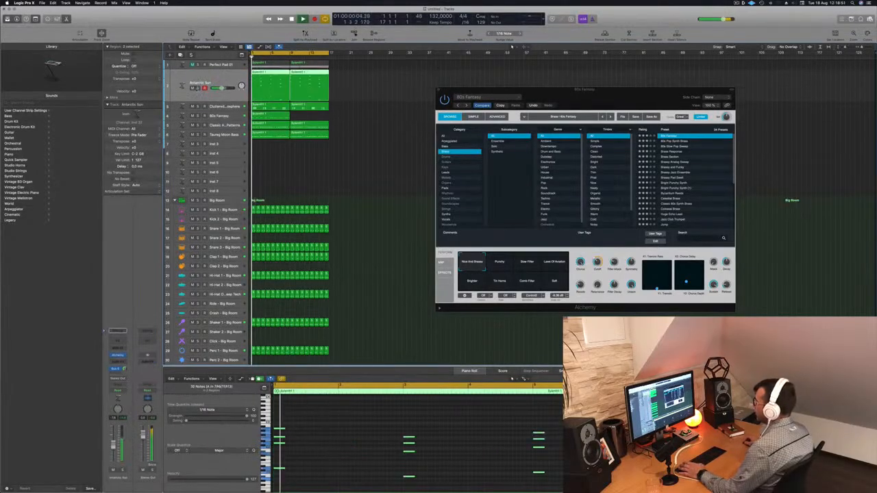
key("space")
key("space")
left_click(198, 88)
key("space")
key("space")
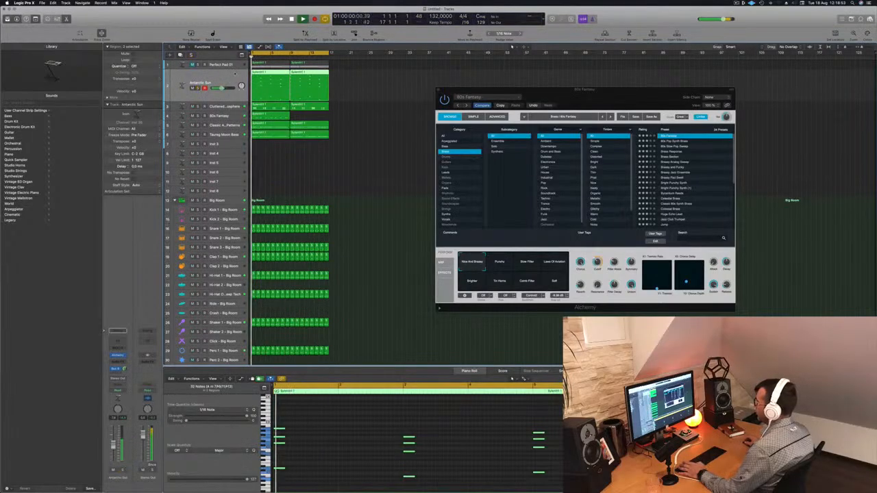
key("space")
key("space")
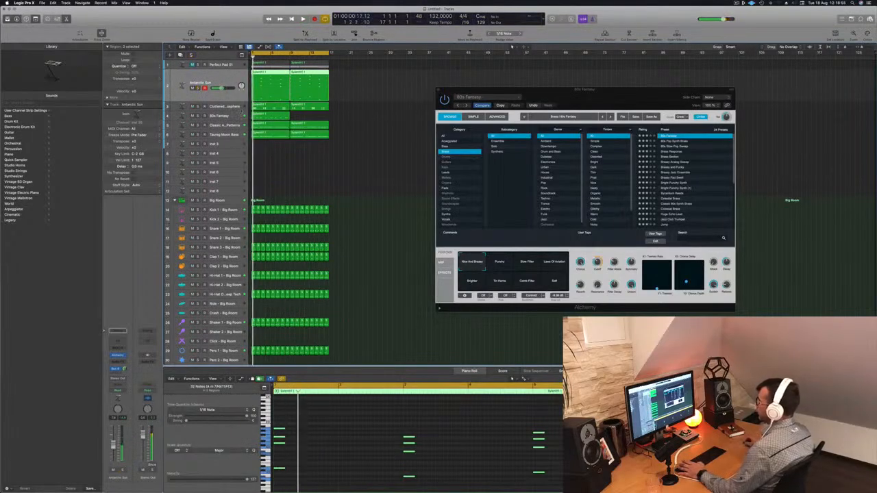
key("Down")
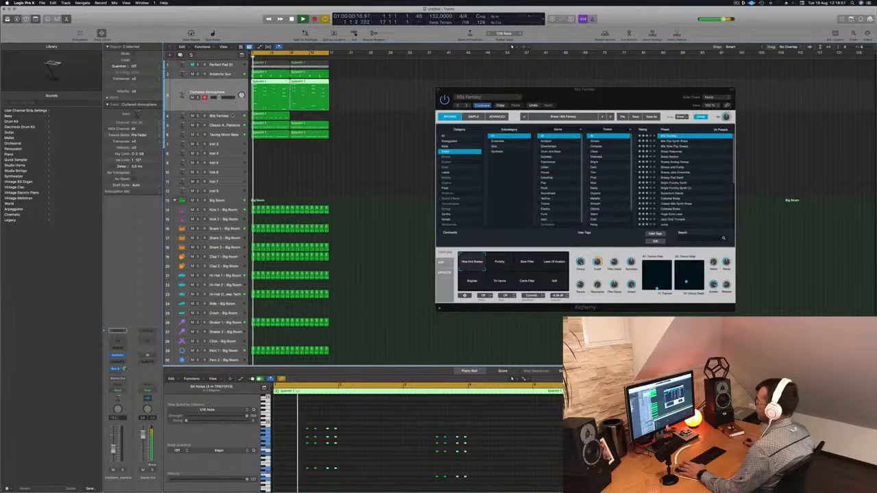
key("Down")
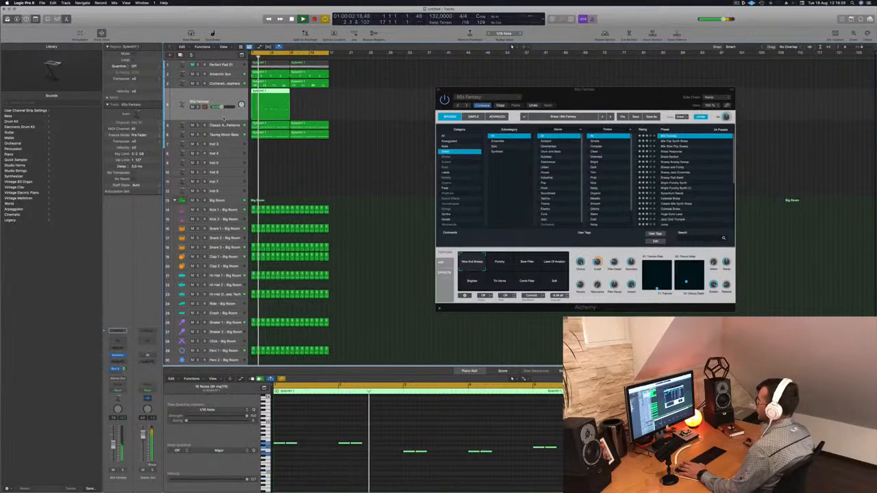
Audition the 80s Fantasy performance variations, including Punchy, Slow Filter, Comb Filter and Soft, and return to the first one.
left_click_drag(588, 96, 531, 87)
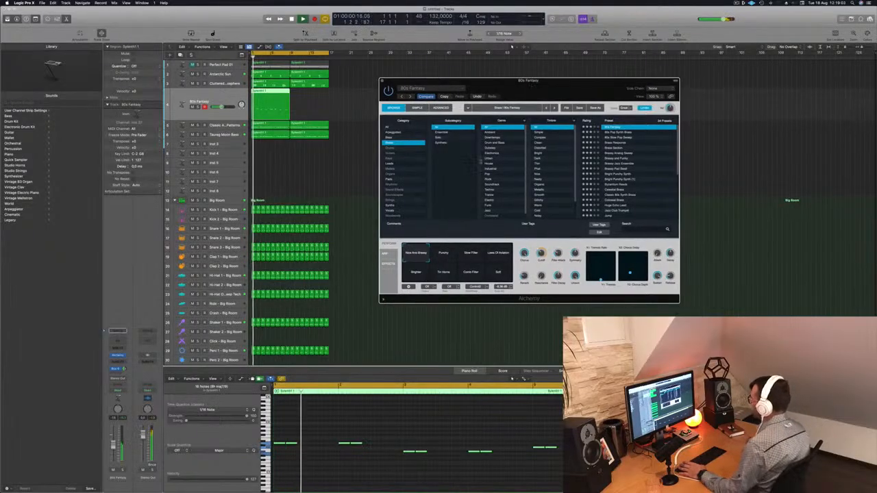
left_click(445, 257)
left_click(470, 255)
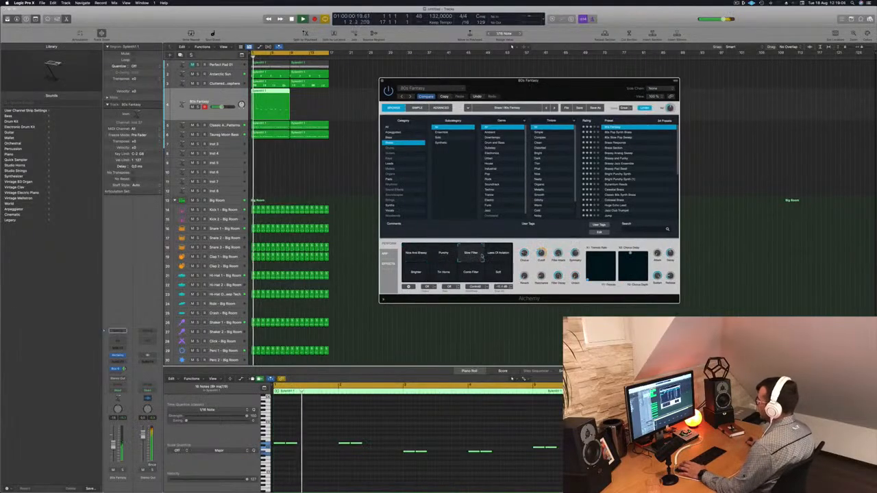
left_click(503, 255)
left_click(416, 272)
left_click(436, 274)
left_click(480, 274)
left_click(500, 276)
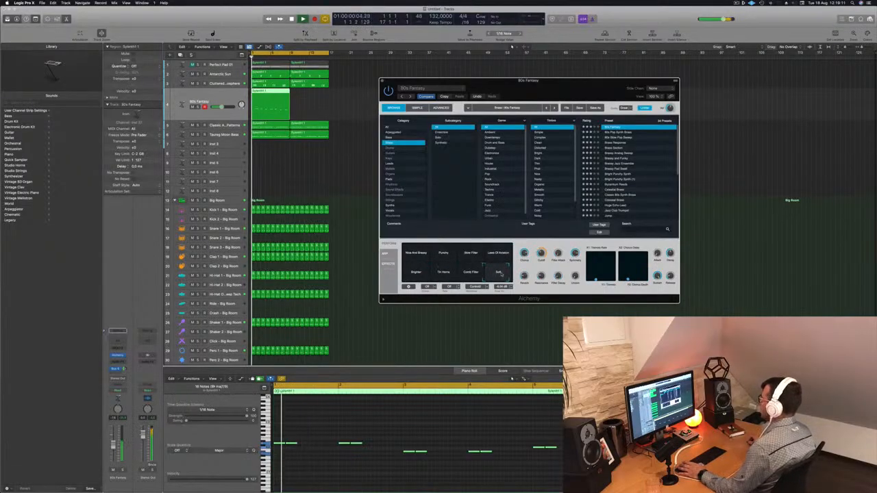
left_click(416, 255)
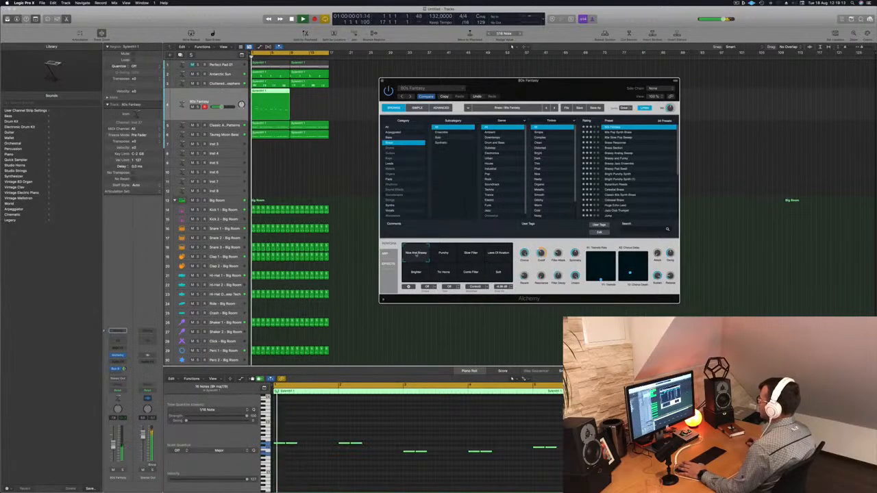
key("space")
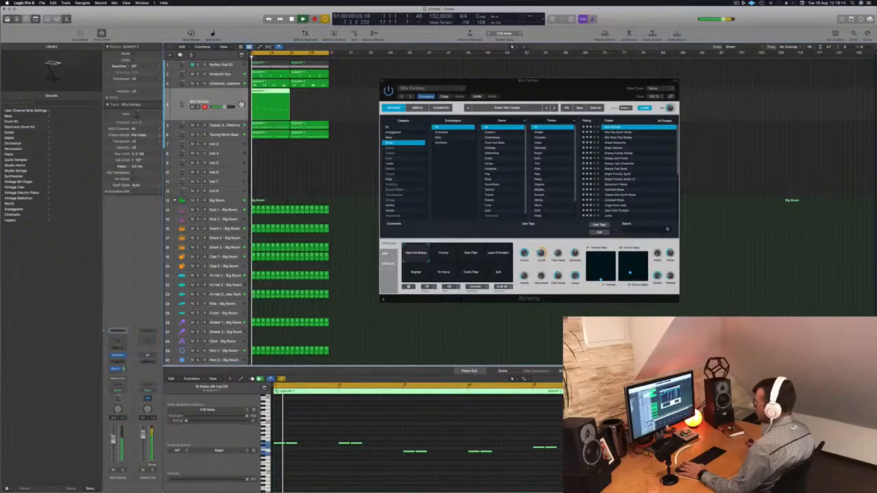
Audition the Brass presets 80s Pop Synth Brass and 80s Slow Pop Sweep on the two-note layer.
left_click_drag(554, 93, 532, 73)
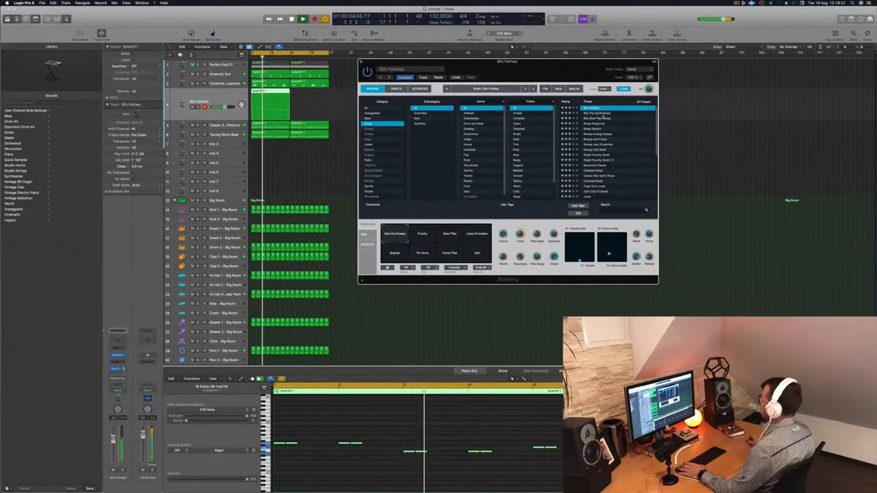
key("Down")
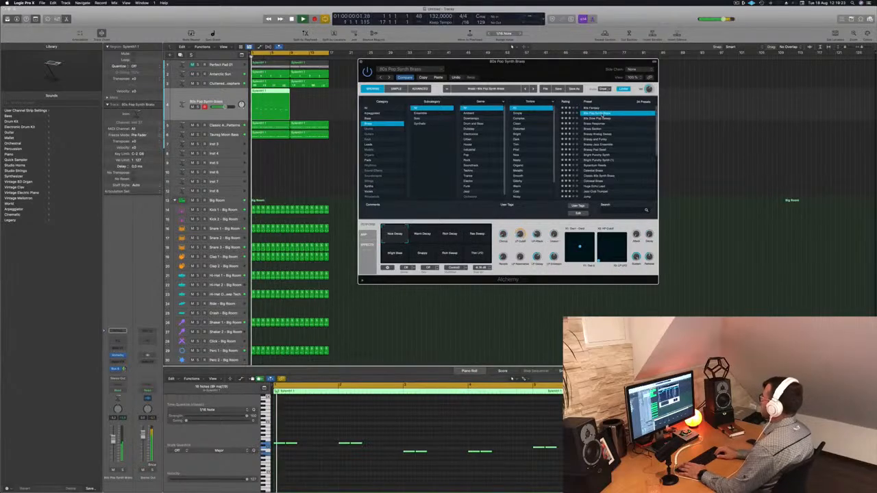
key("Down")
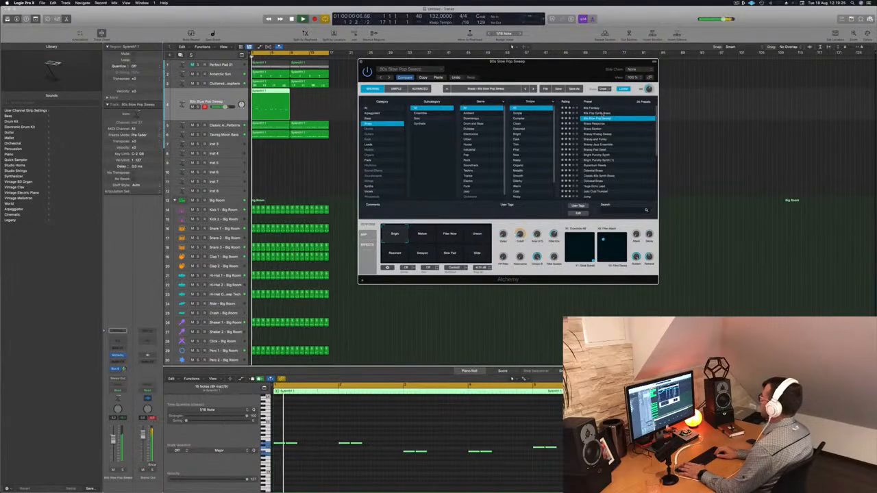
Audition the Brass presets in Alchemy and load 80s Fantasy, with the plug-in window moved clear of the regions.
key("Down")
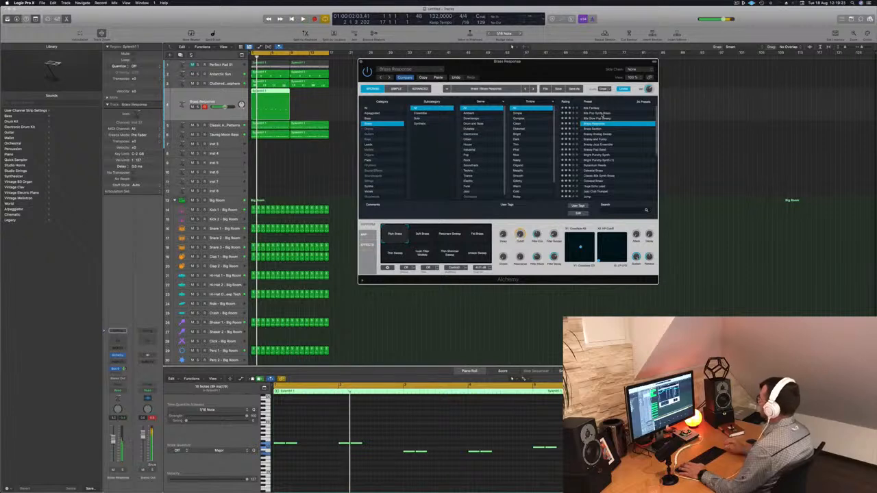
key("Up")
key("Up")
key("Up")
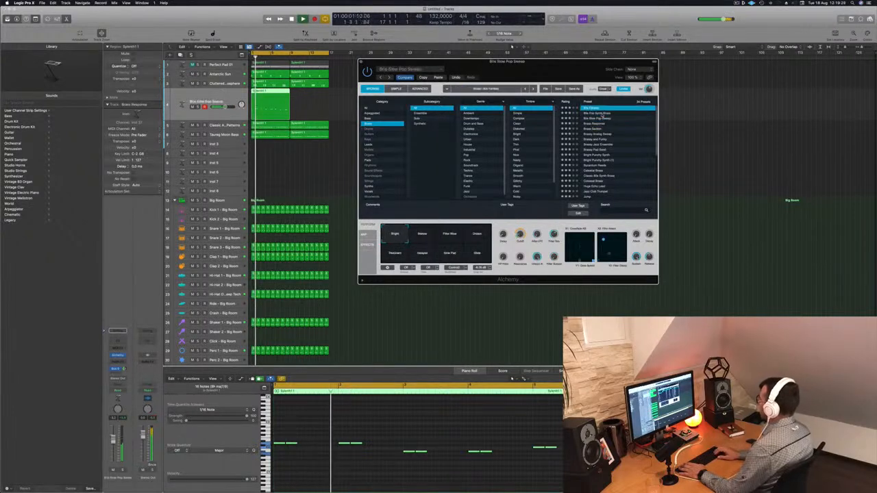
key("Return")
left_click_drag(564, 75, 679, 75)
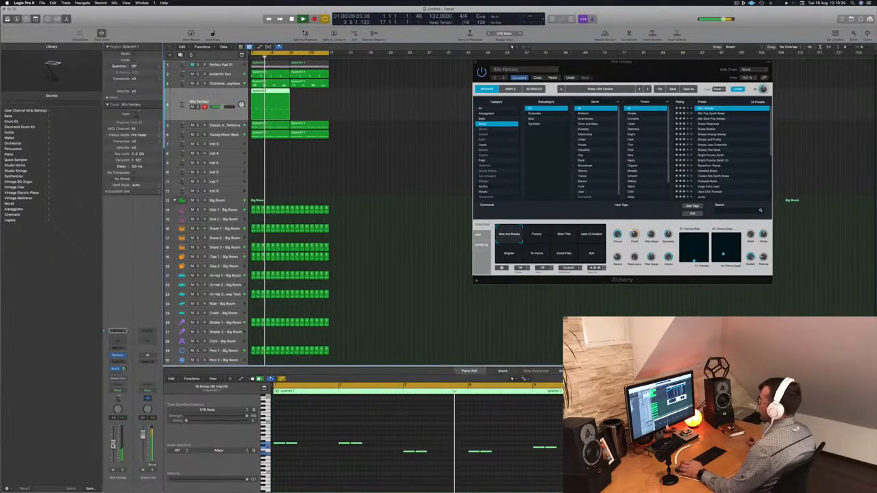
Copy the region on the 80s Fantasy track directly after the original, and close the Alchemy window.
left_click_drag(265, 91, 307, 95)
left_click(398, 119)
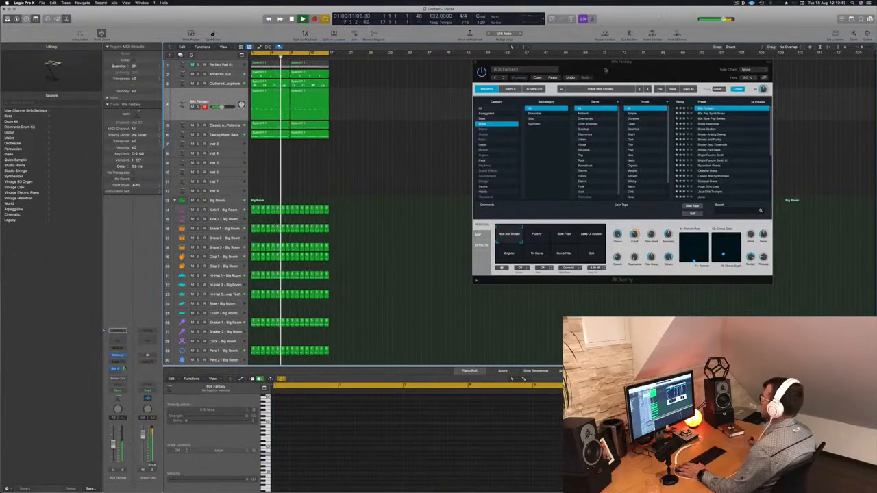
left_click_drag(494, 63, 499, 63)
key("super+w")
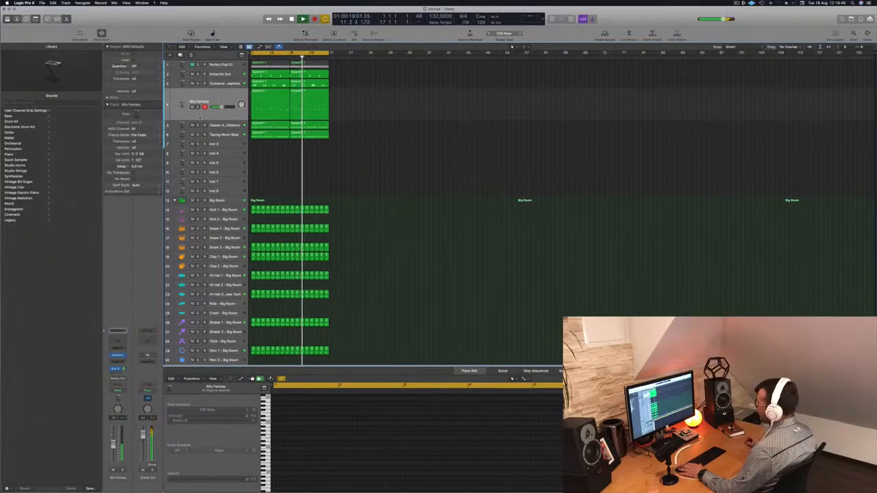
Route the output of the 80s Fantasy track to Bus 6.
left_click(218, 101)
left_click(117, 378)
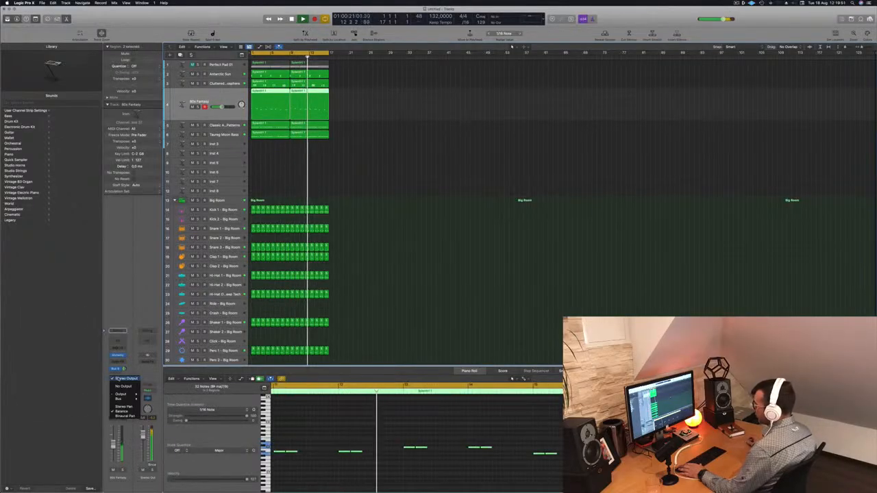
mouse_move(126, 401)
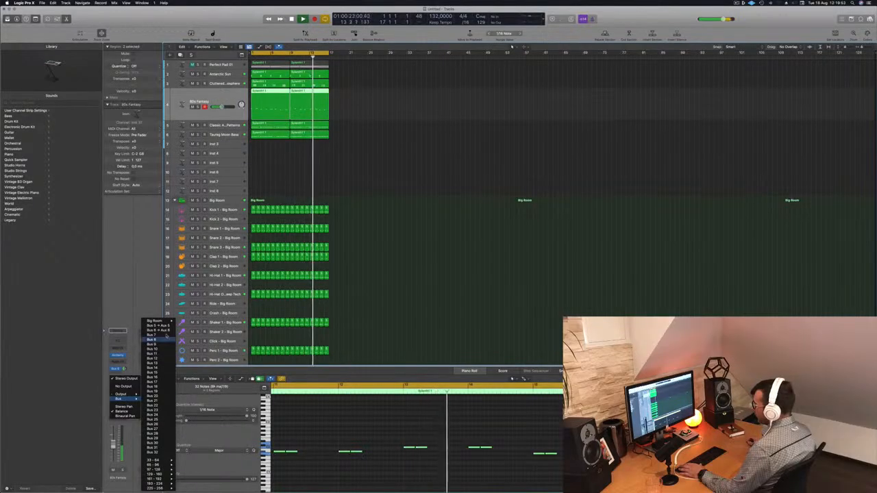
left_click(157, 330)
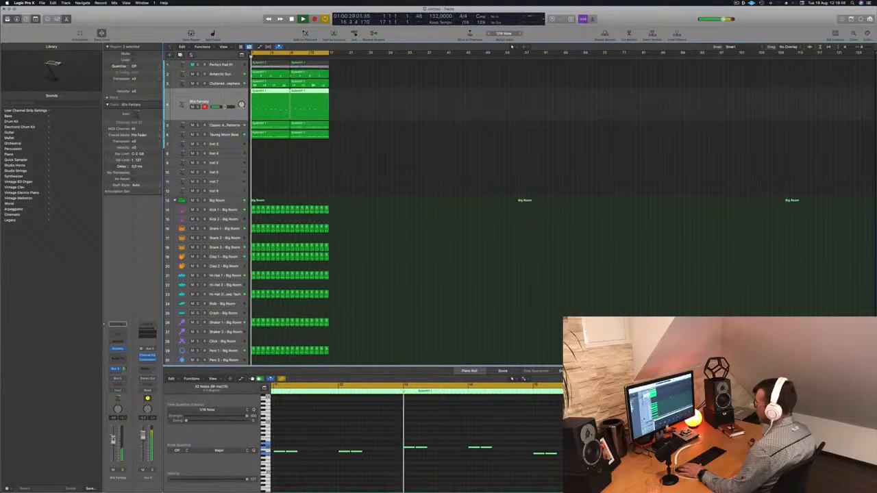
Return the 80s Fantasy track's output to Stereo Output and deselect its regions.
left_click(117, 378)
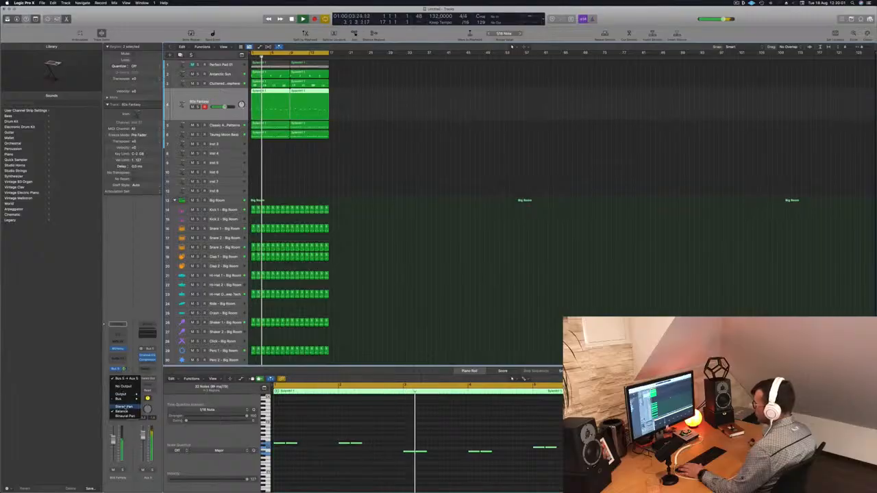
mouse_move(135, 399)
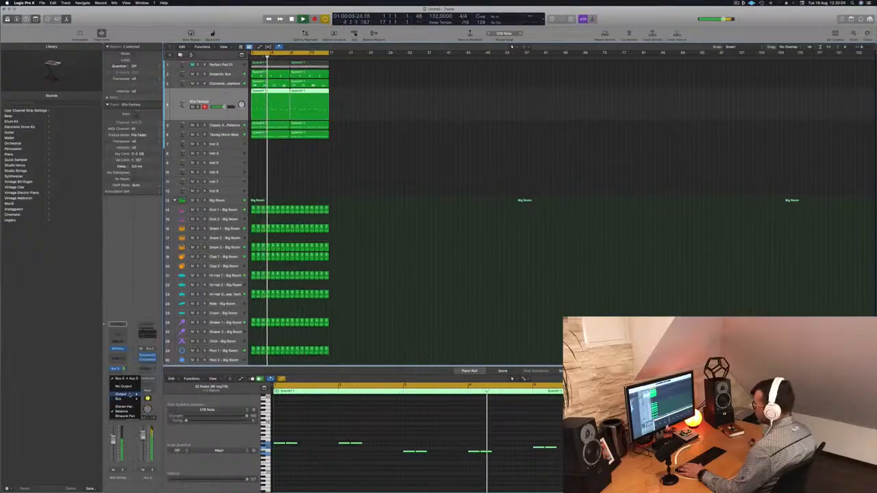
left_click(158, 395)
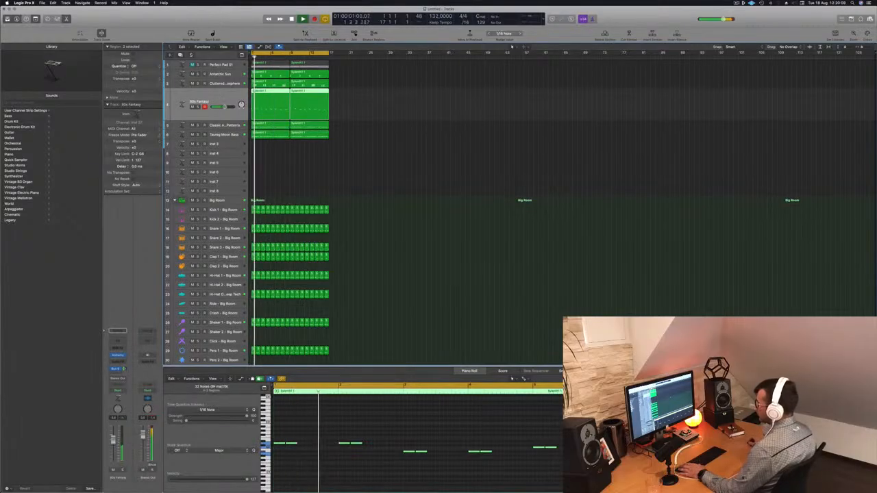
left_click(372, 157)
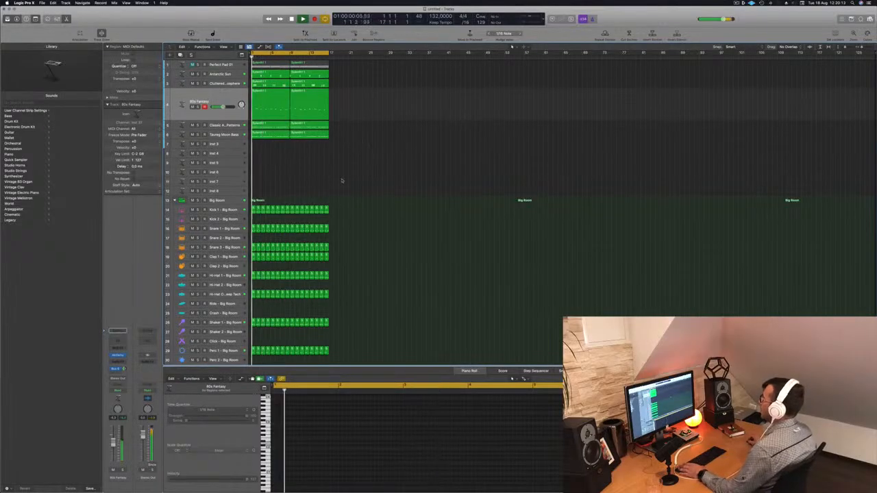
Duplicate the Perfect Pad 01 track, copy its two regions onto the duplicate, and unmute the copied track's regions.
left_click(217, 96)
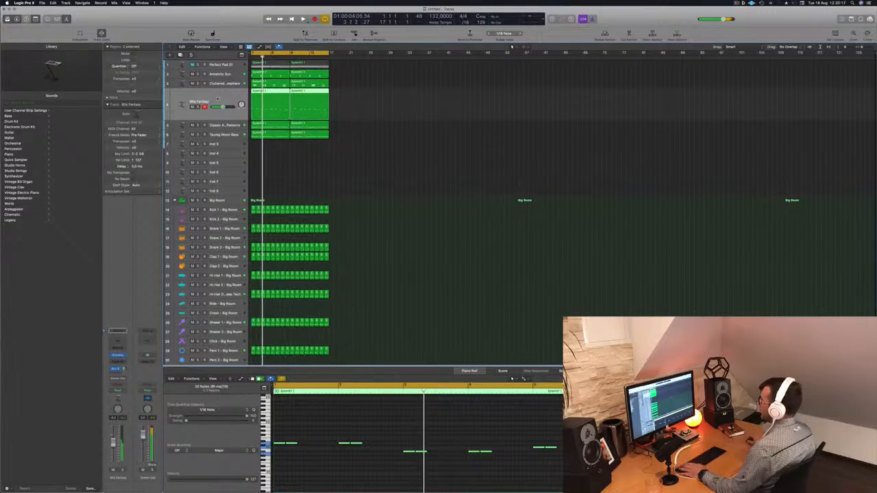
left_click(227, 63)
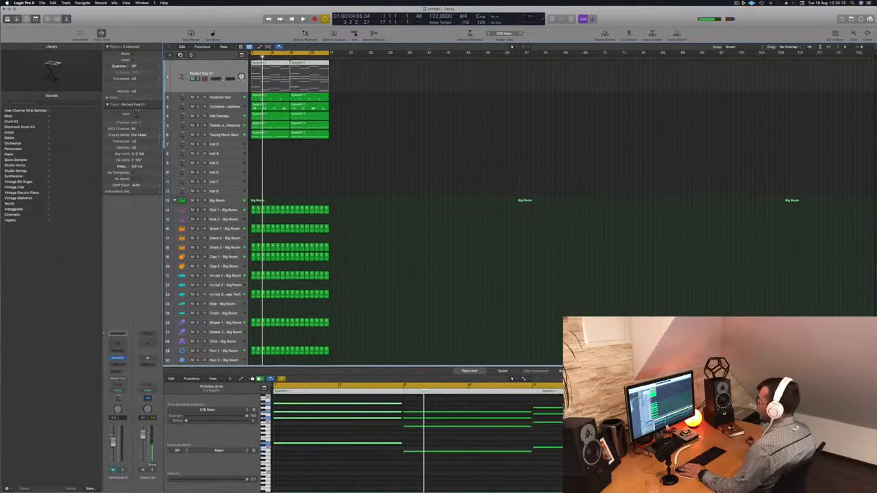
key("super+d")
left_click_drag(341, 66, 269, 86)
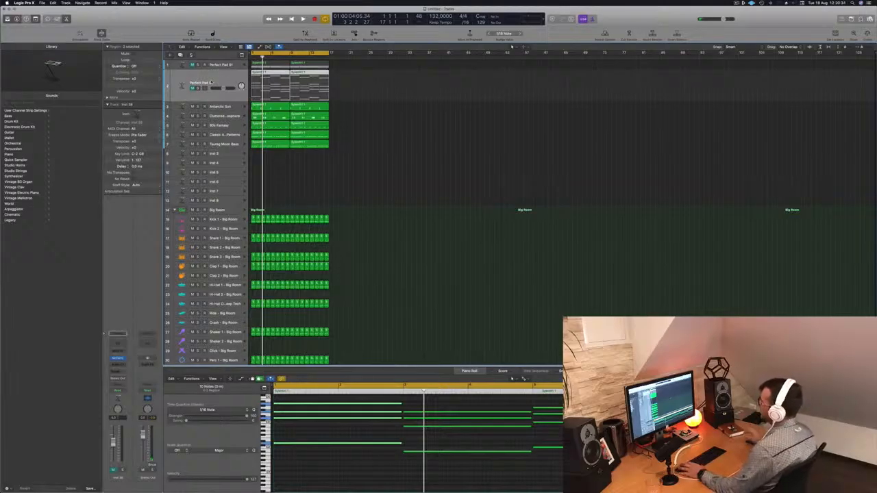
left_click(192, 89)
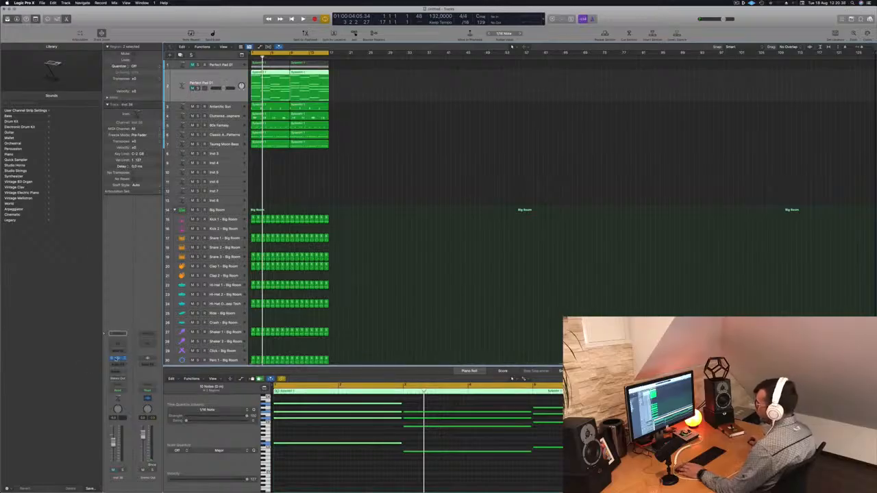
Load the 1970s Analog Arp preset from the Arpeggiated category in the duplicated track's Alchemy instrument.
left_click(117, 358)
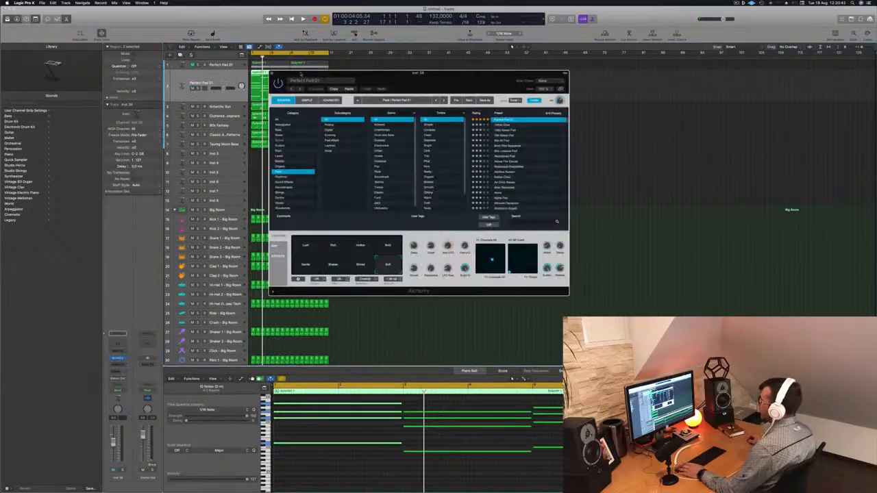
left_click_drag(290, 75, 375, 91)
left_click_drag(531, 102, 495, 101)
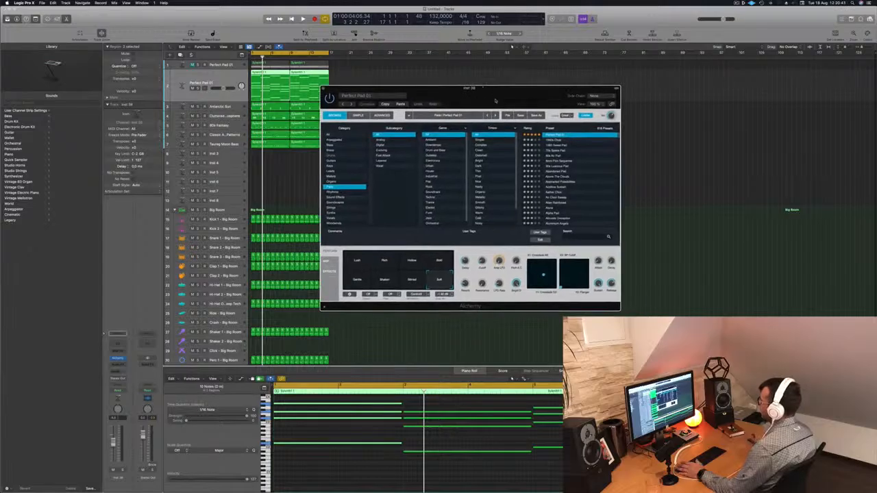
left_click(338, 140)
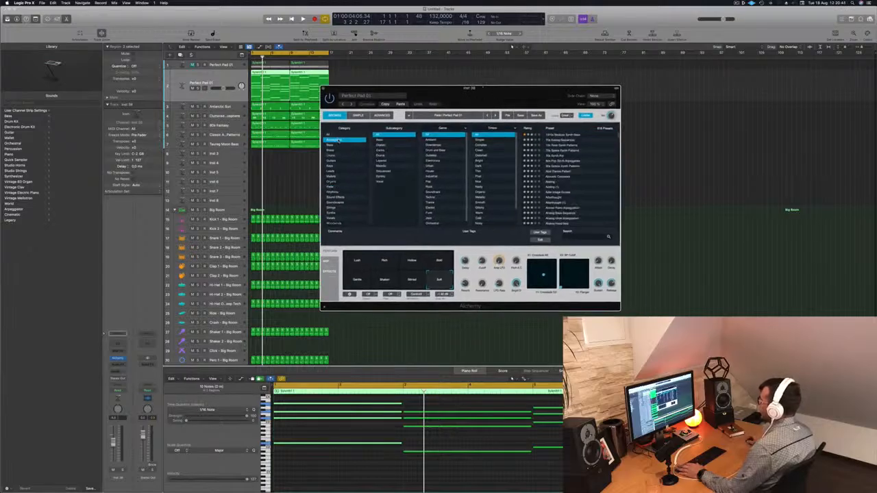
scroll(578, 139, "up", 1)
left_click(564, 135)
left_click(220, 81)
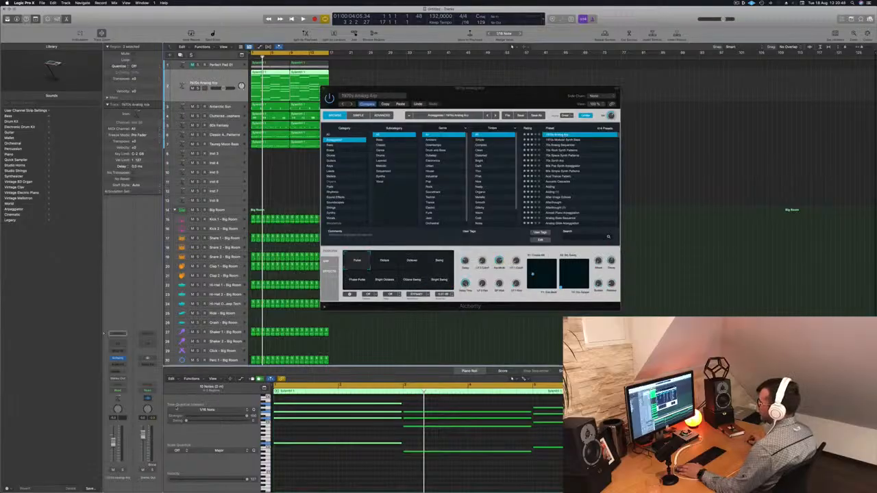
Play the arrangement to listen to the 1970s Analog Arp sound, with the Alchemy window placed beside the regions.
key("space")
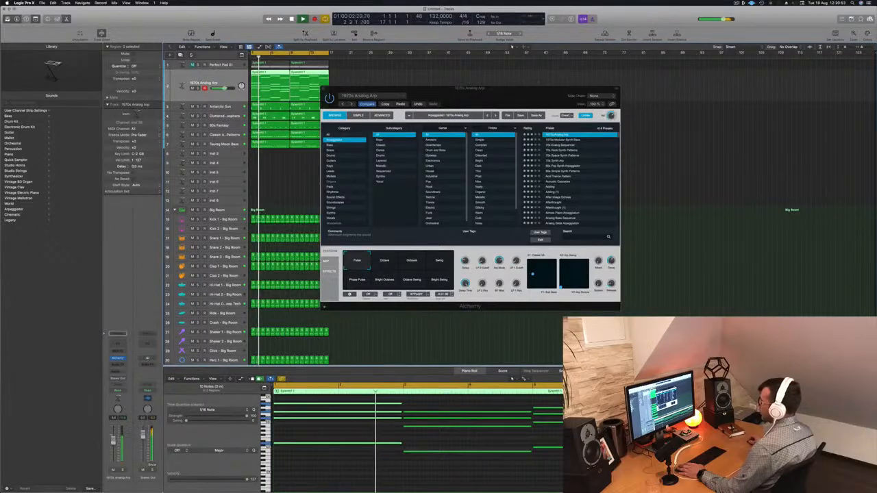
left_click_drag(509, 101, 530, 93)
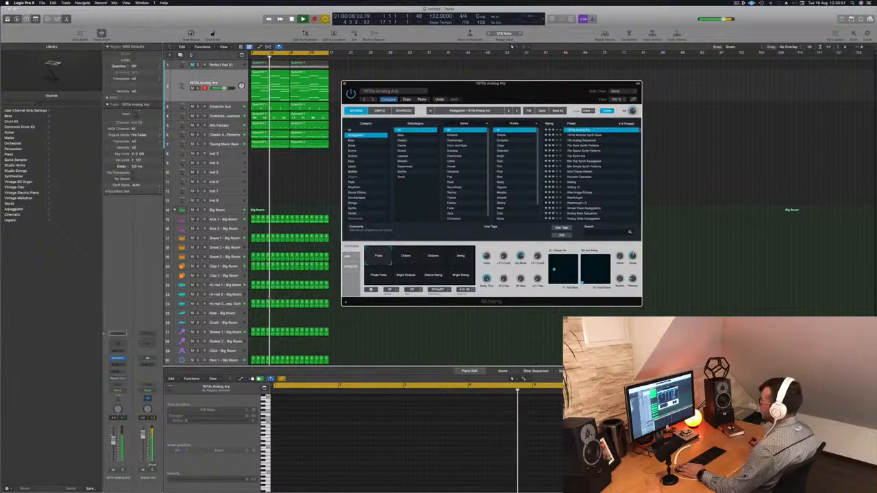
left_click(444, 73)
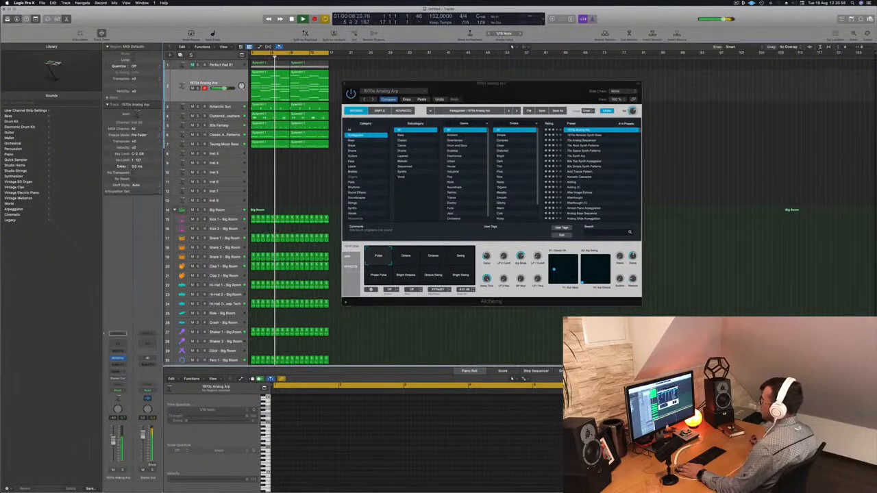
left_click_drag(444, 92, 459, 89)
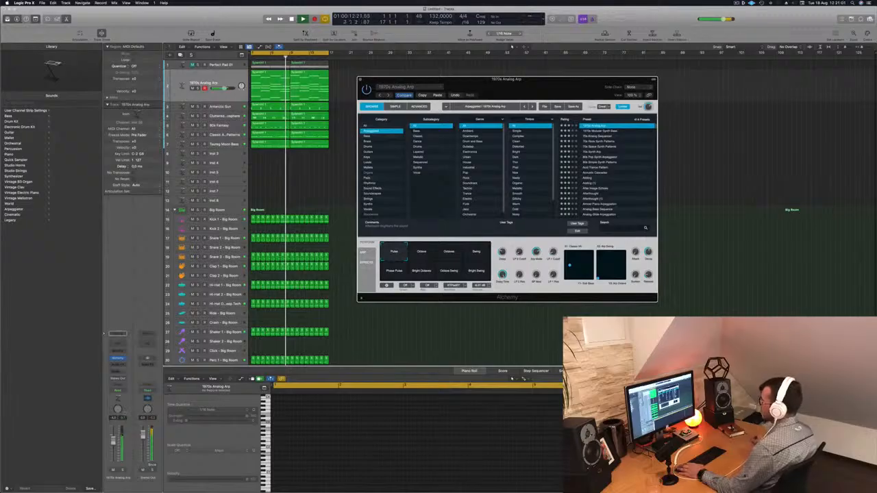
left_click(323, 155)
left_click(524, 237)
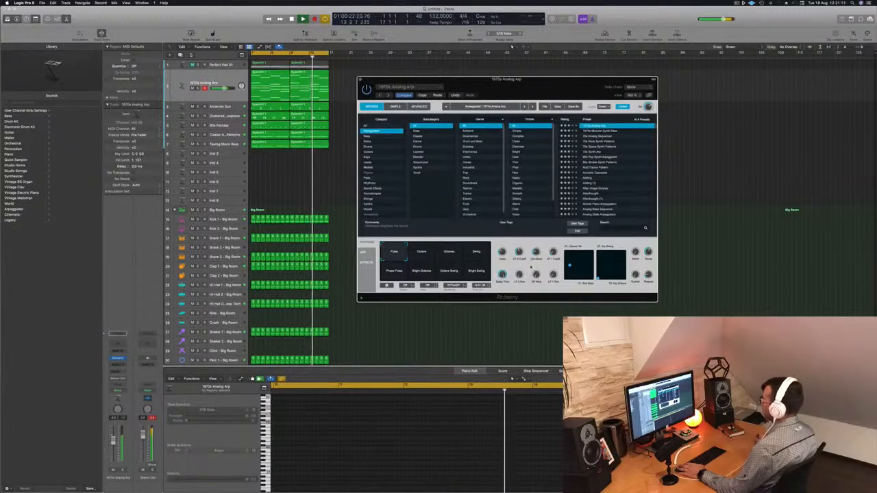
Load the 1970s Modular Synth Bass preset and audition its Sequence 3, Sequence 4, Glide 1 and Glide 2 variations.
left_click(599, 132)
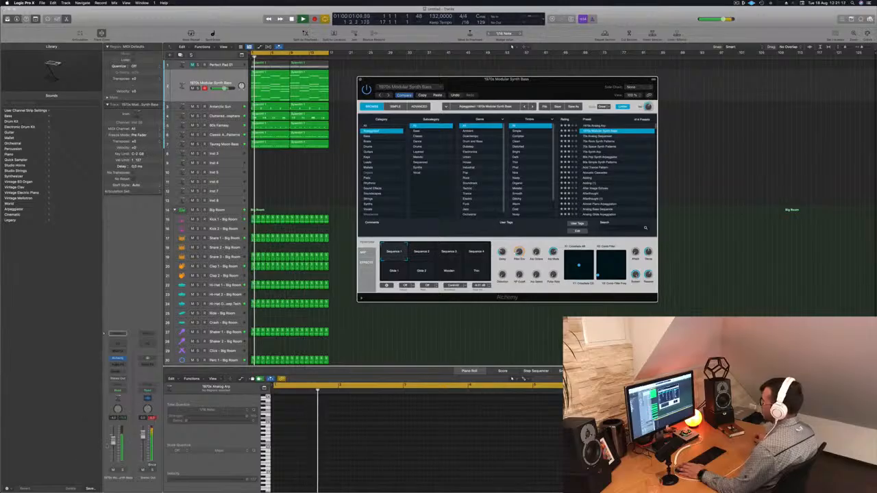
left_click(152, 418)
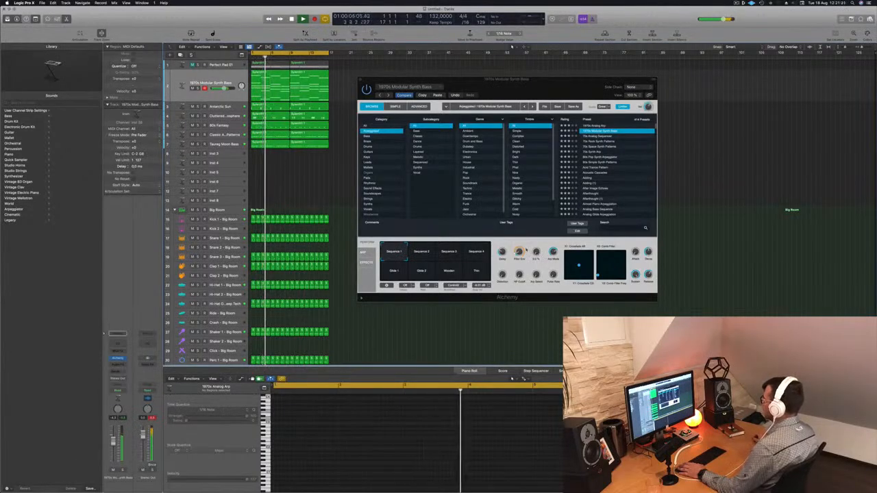
left_click(457, 253)
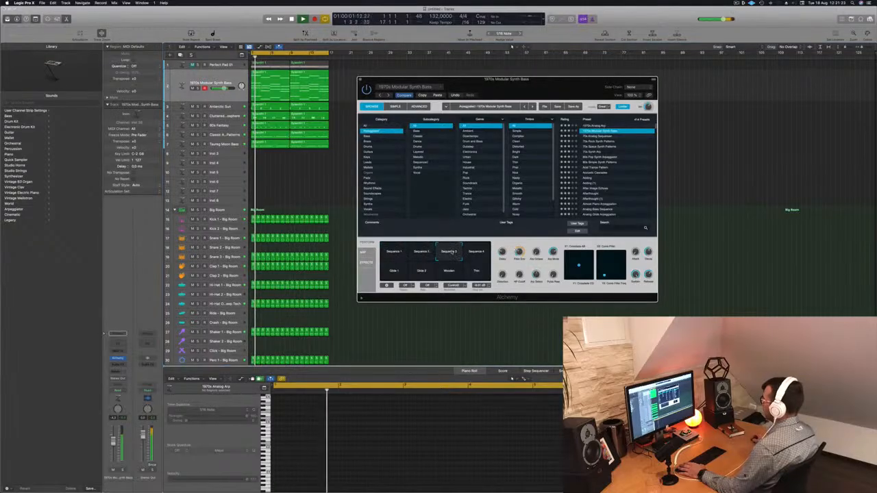
left_click(476, 252)
left_click(395, 272)
left_click(423, 274)
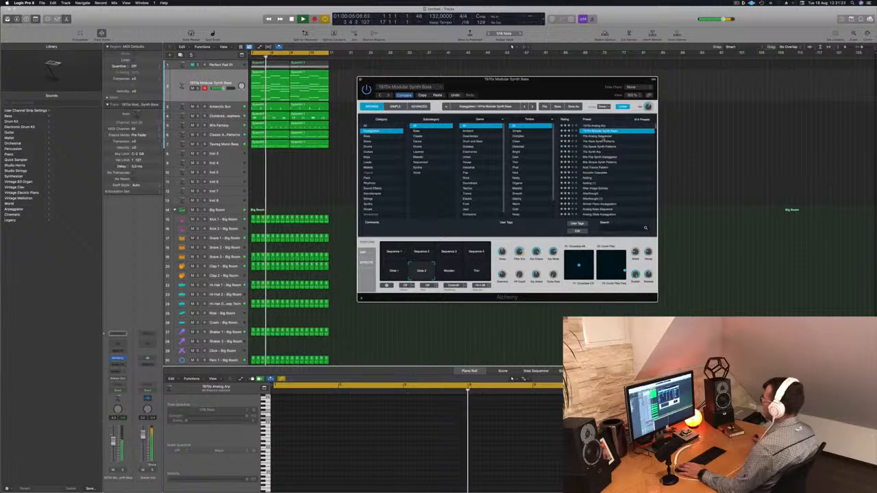
Load the 70s Analog Sequencer preset, restart playback, adjust the track's volume and briefly solo the track.
left_click(604, 138)
key("space")
key("space")
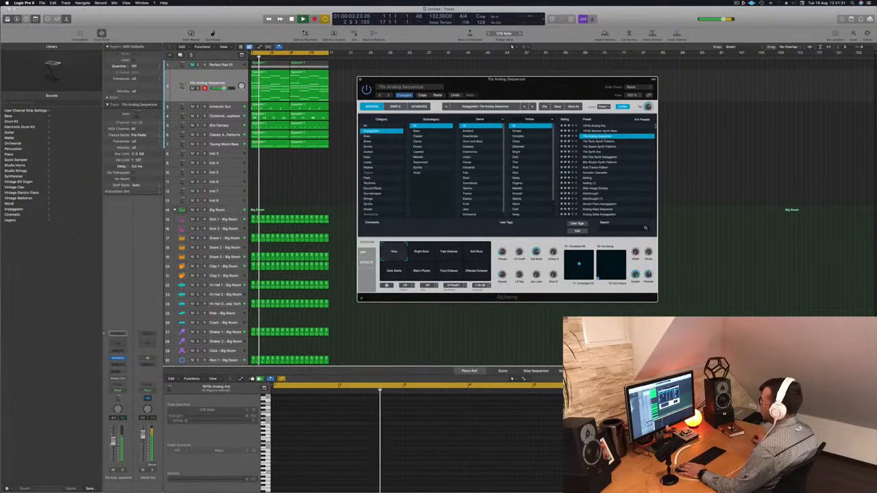
left_click_drag(113, 444, 113, 442)
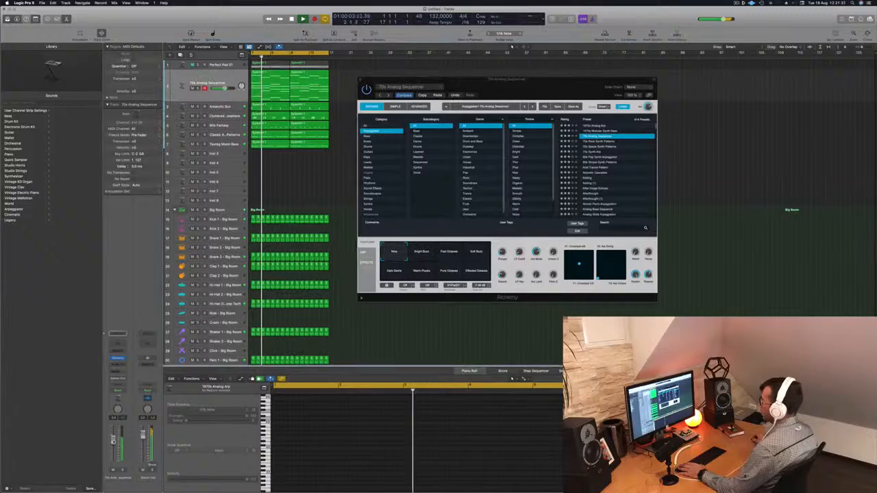
left_click(122, 470)
left_click(122, 471)
key("Return")
Audition the Bright Buzz, Fast Octaves, Effected Octaves and Dark variations of the 70s Analog Sequencer preset.
left_click(421, 254)
left_click(451, 253)
left_click(476, 270)
left_click(393, 273)
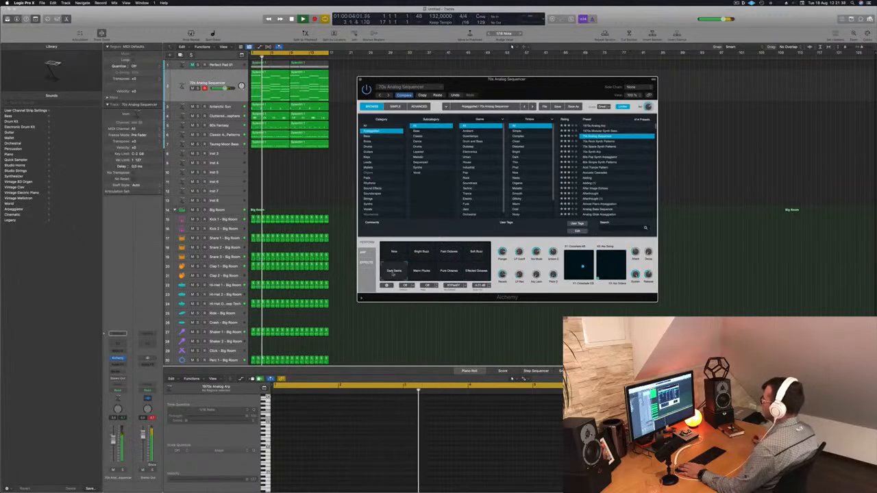
Load the 70s Rock Synth Patterns preset and lower the track's volume.
left_click(598, 141)
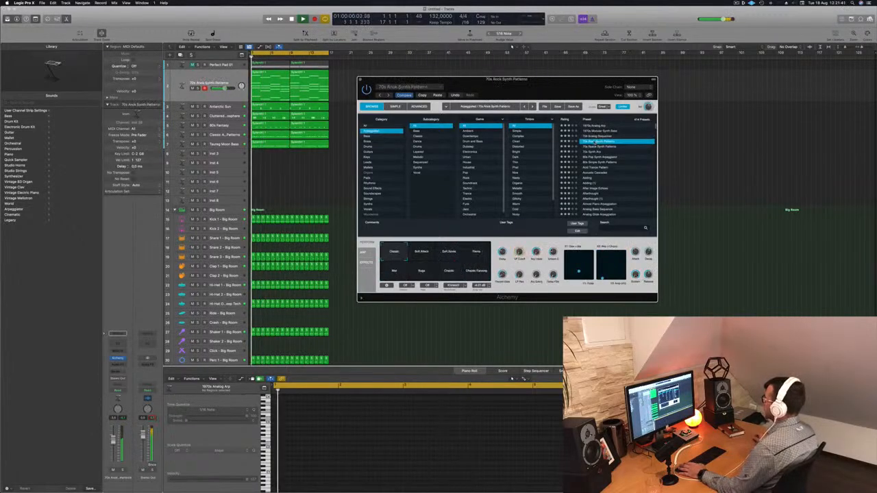
left_click_drag(113, 440, 113, 446)
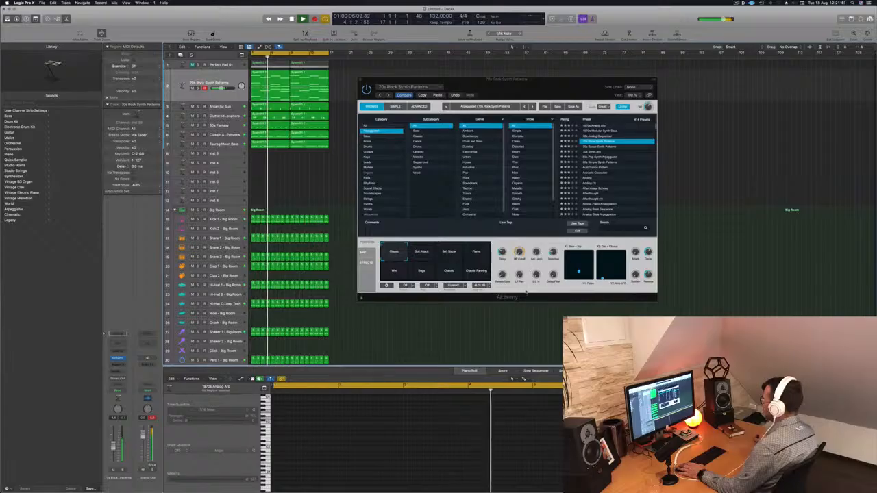
left_click(536, 253)
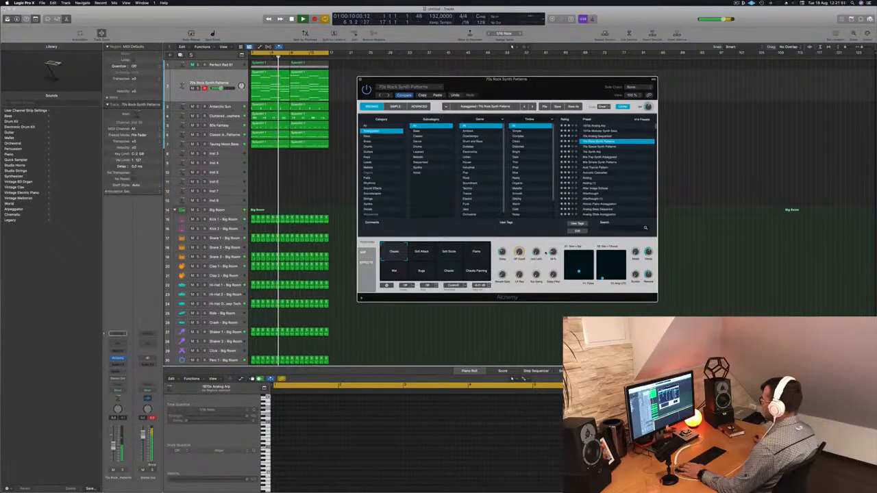
Restart playback and audition the 70s Space Synth Patterns, 70s Synth Arp, 80s Pop Synth Arpeggiator and Acid Trance Pattern presets.
key("space")
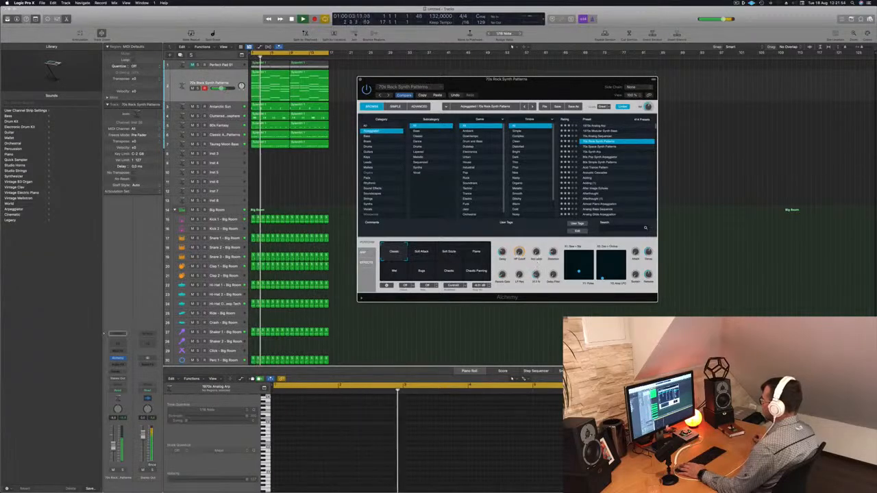
key("Down")
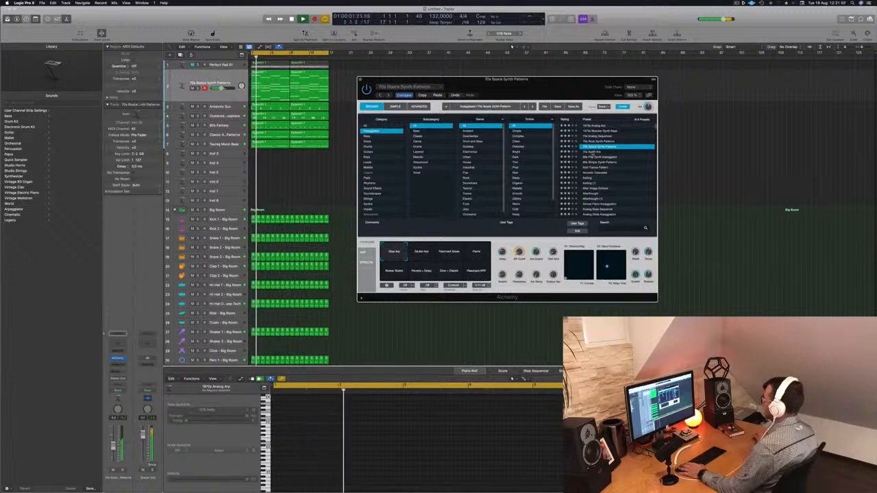
key("Down")
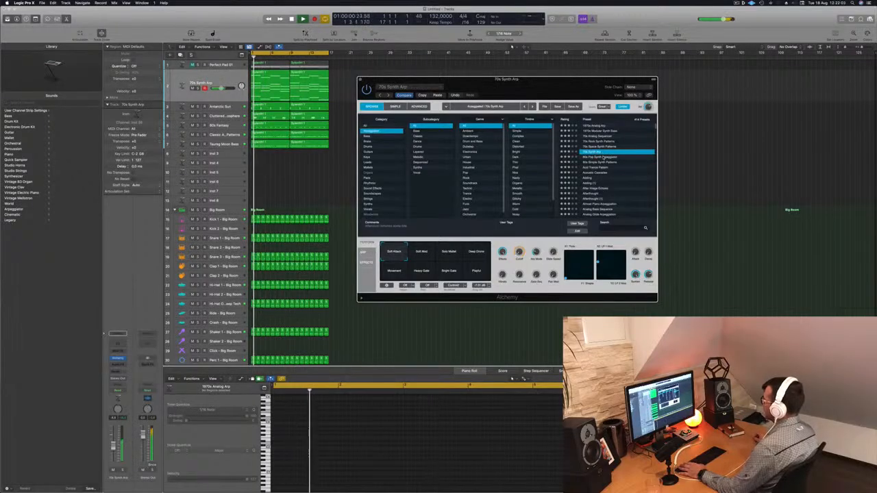
key("Down")
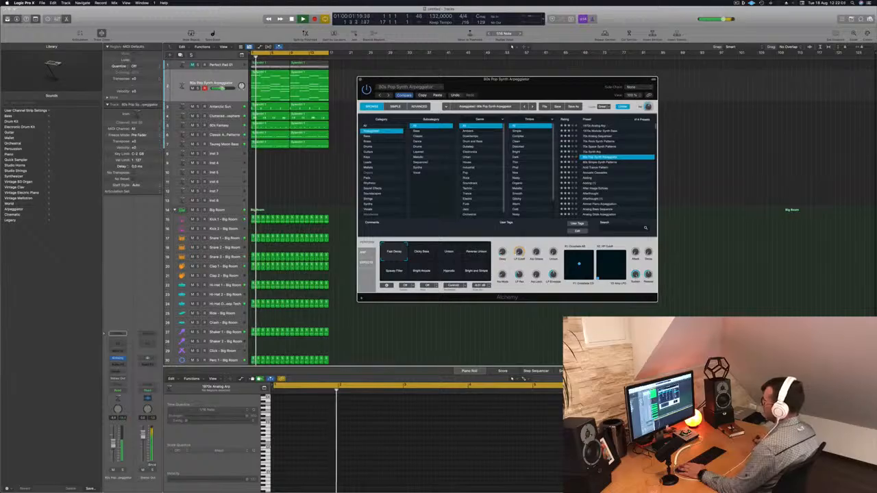
left_click(594, 167)
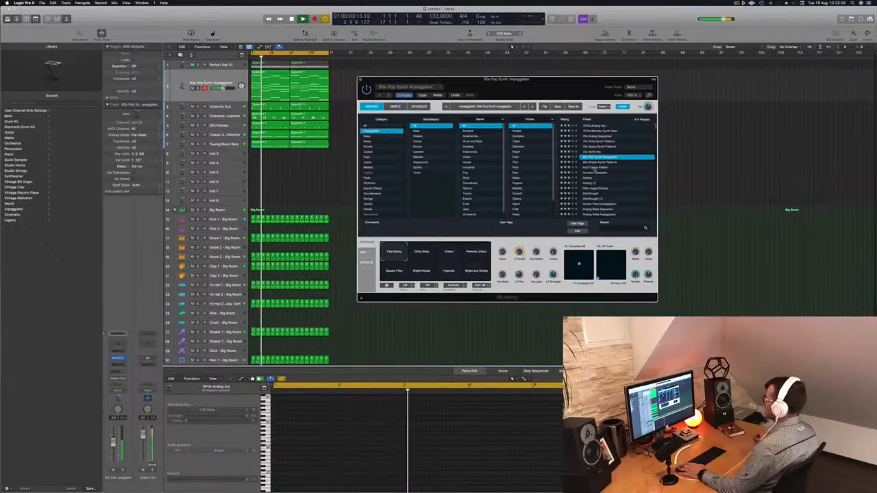
Load the Acoustic Cascades preset and audition its variations from Swing Arp through Tremolo Pad and Ambient Tremolo Arp to Warm Pad.
left_click(596, 173)
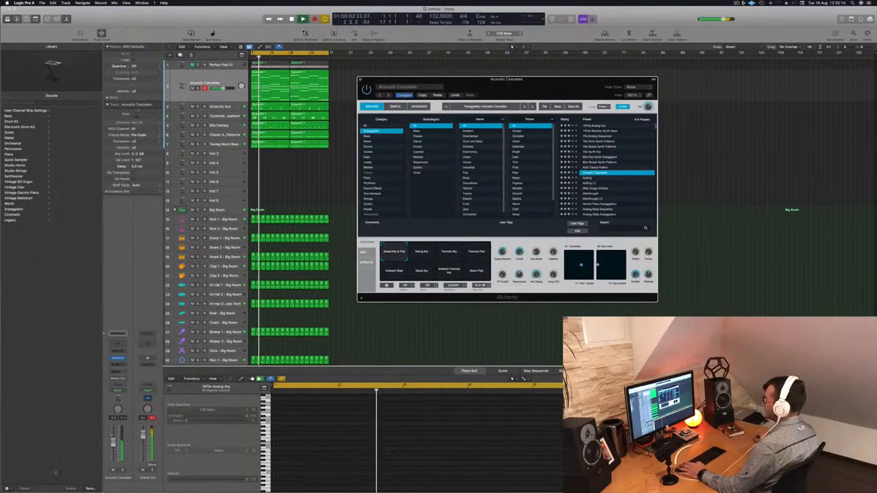
left_click(427, 255)
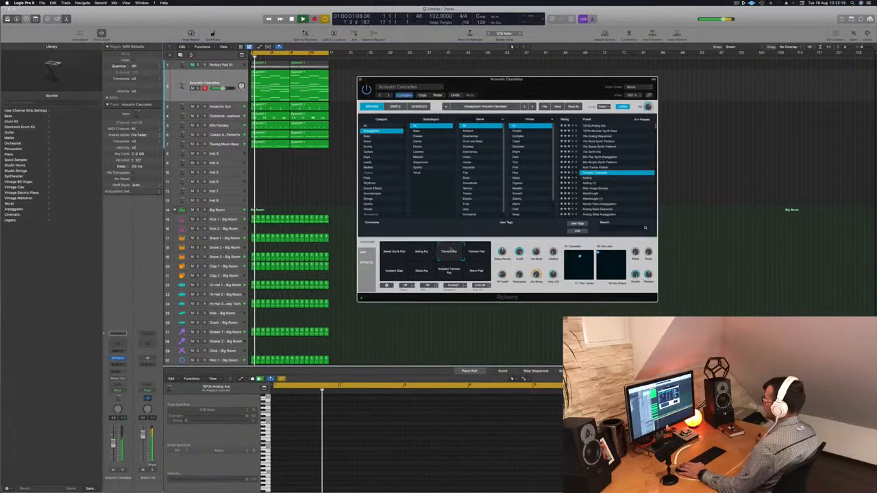
left_click(477, 253)
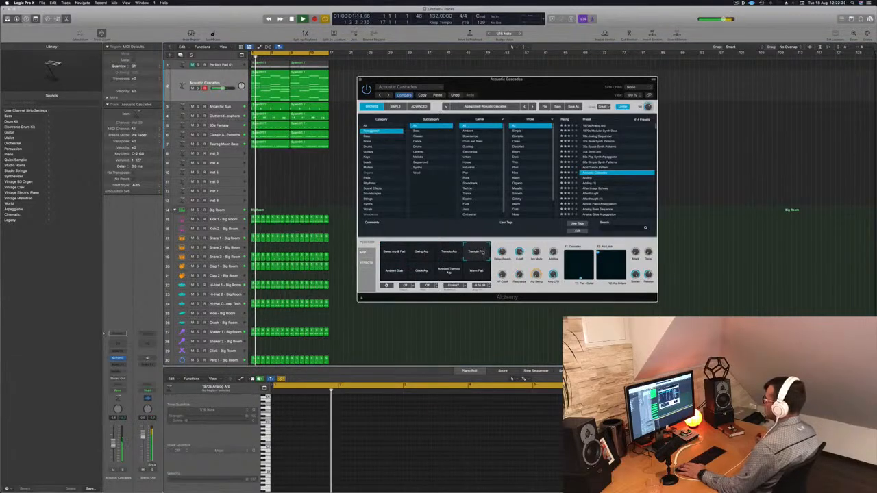
left_click(394, 271)
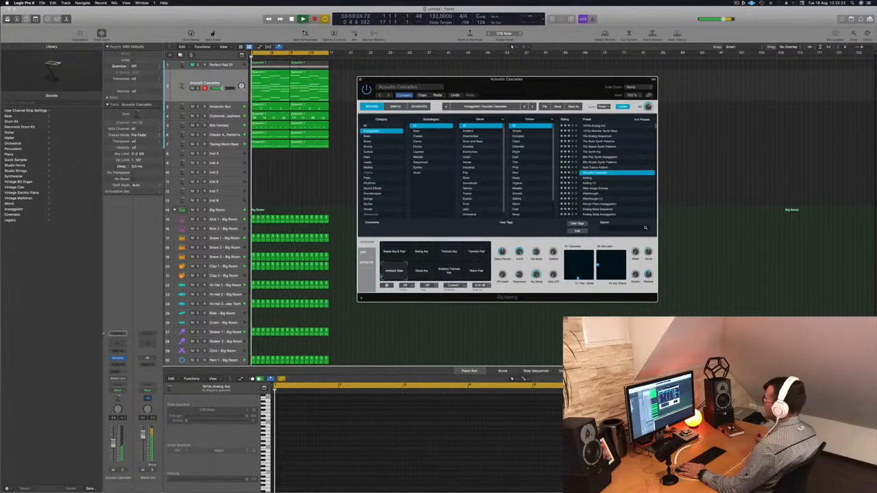
left_click(448, 272)
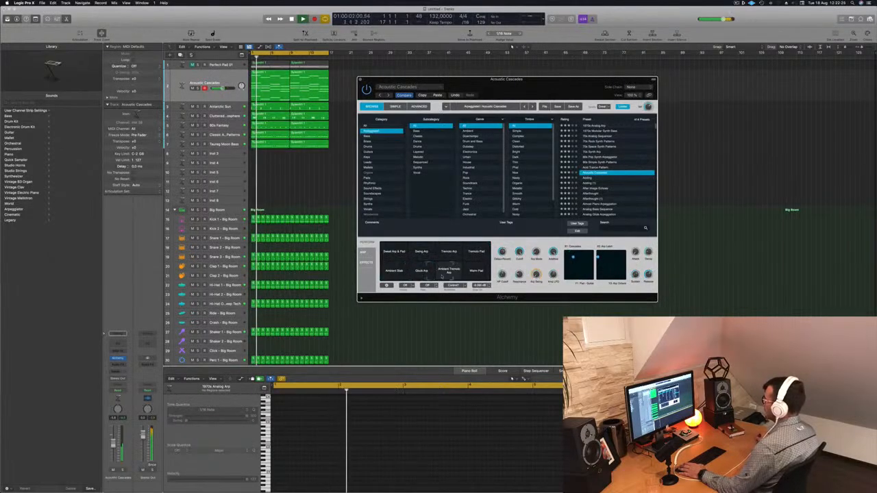
left_click(476, 272)
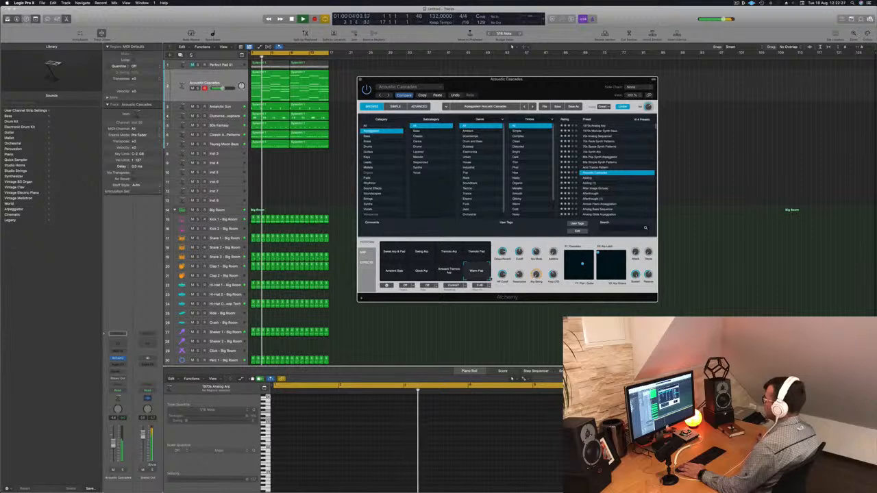
Audition the Adding, Afterthought, Almost Piano Arpeggiation and Analog Glide Arpeggiation presets.
left_click(587, 178)
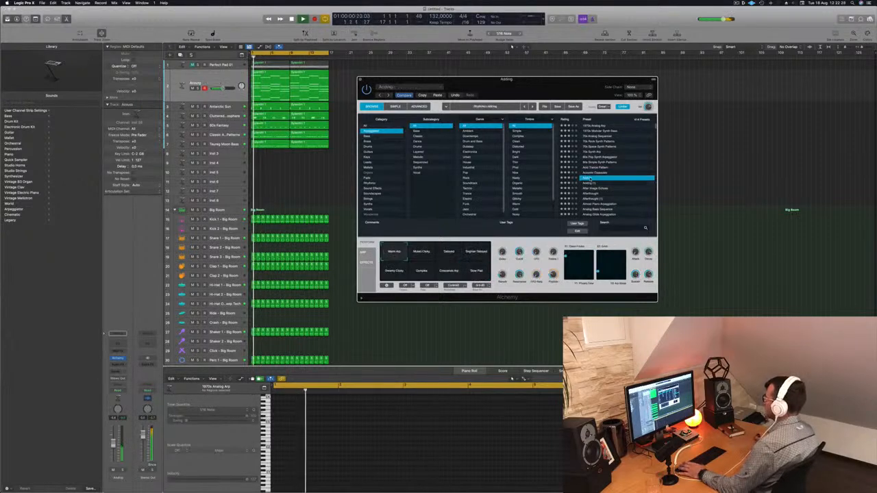
scroll(634, 170, "down", 1)
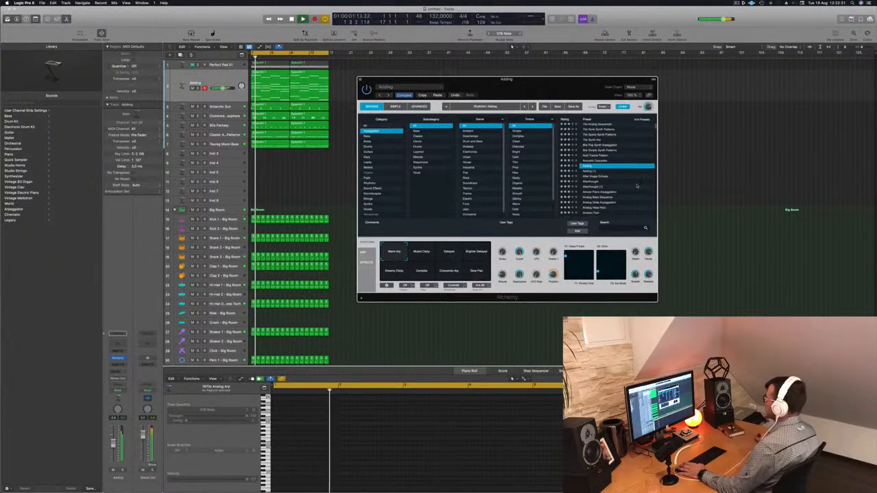
left_click(591, 182)
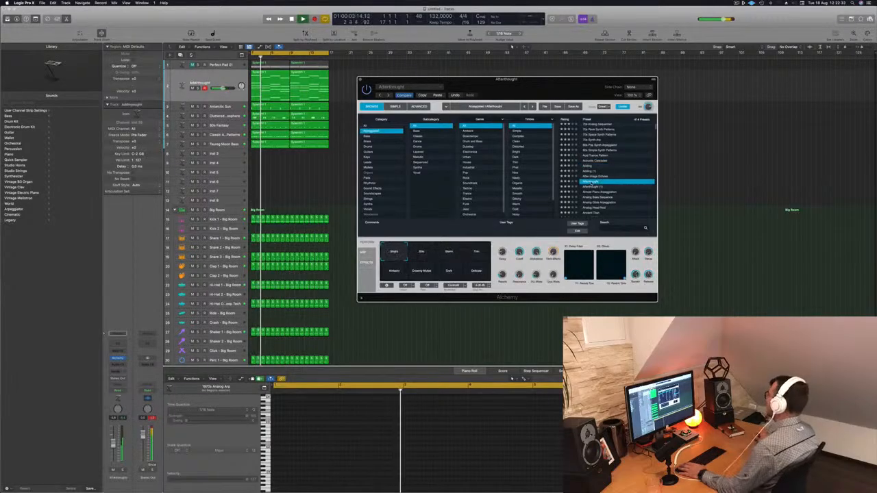
scroll(628, 169, "down", 1)
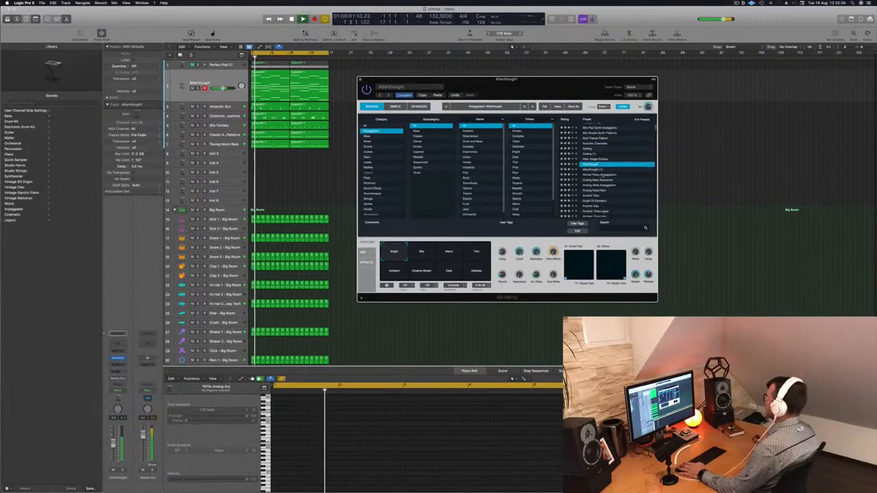
left_click(607, 176)
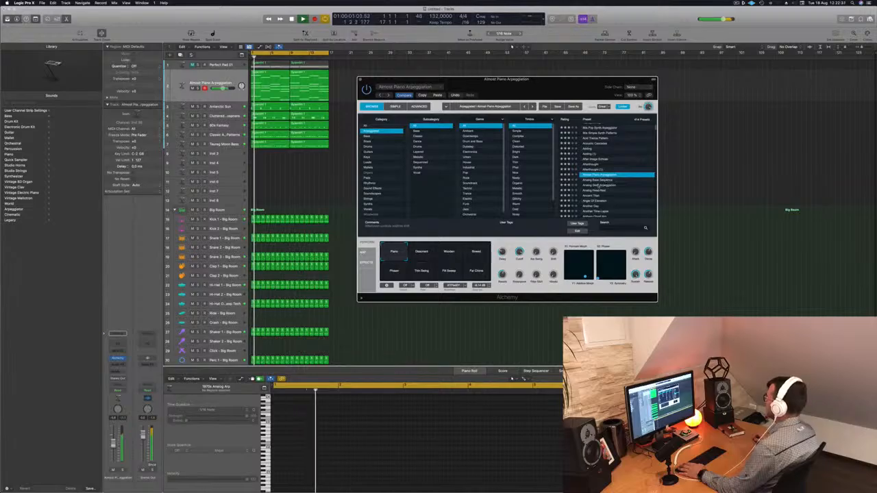
left_click(598, 185)
scroll(620, 175, "down", 1)
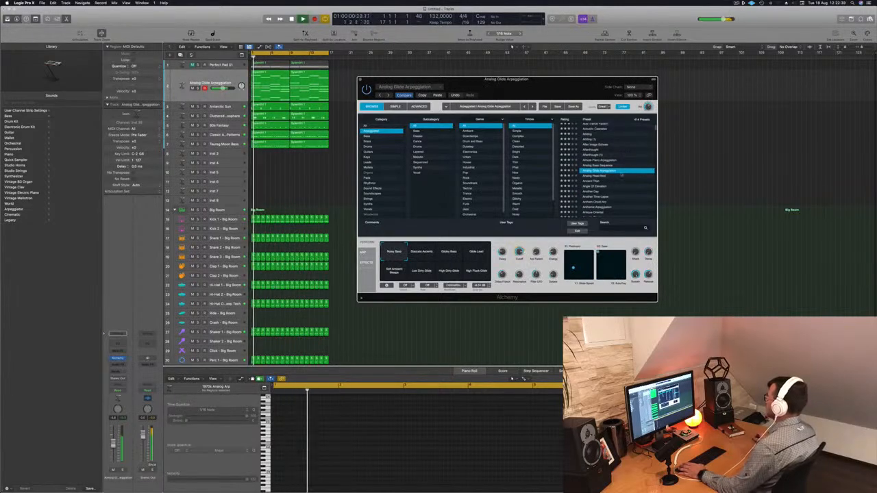
Load the Analog Head-Nod preset, audition its Bright Accents, Round Sparse Delay and Phat Delay variations, and return to Rich Arpeggio.
left_click(624, 176)
scroll(634, 158, "down", 1)
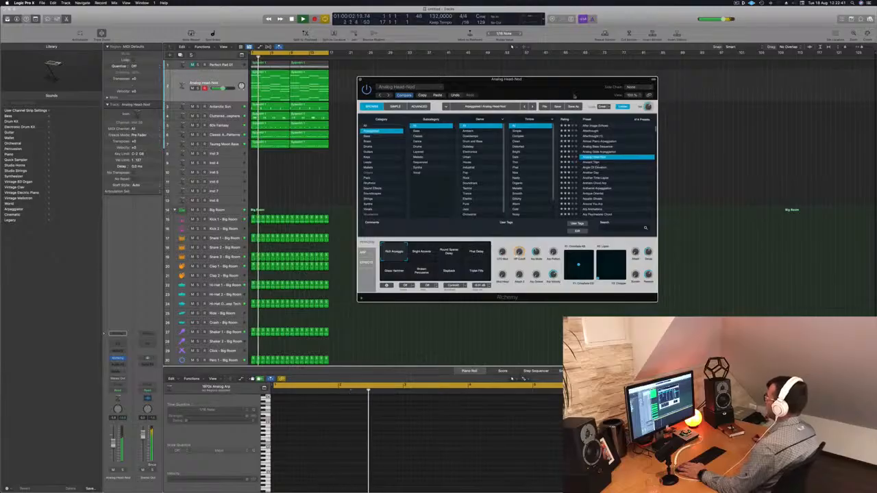
left_click_drag(540, 95, 588, 93)
left_click(281, 353)
left_click(478, 253)
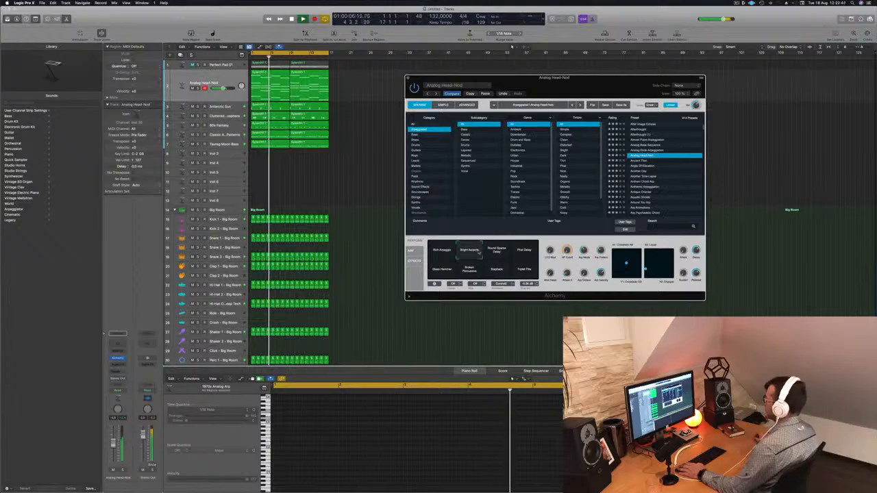
left_click(498, 253)
left_click(525, 252)
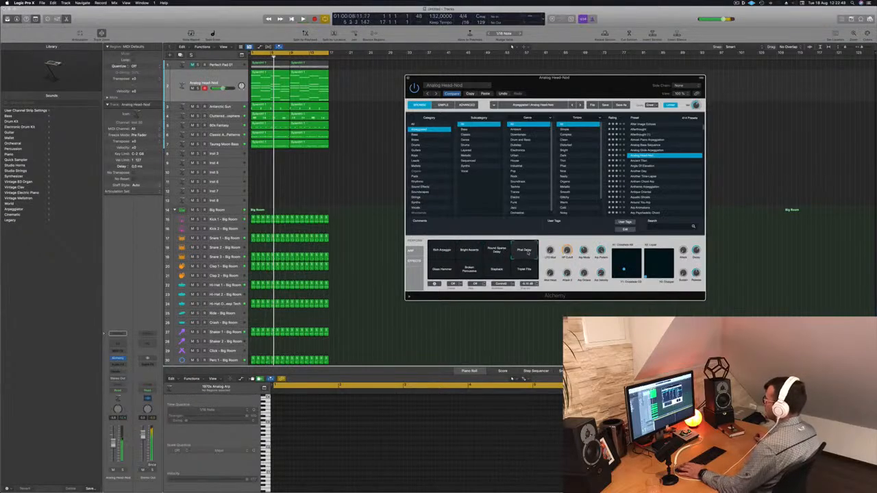
left_click(442, 251)
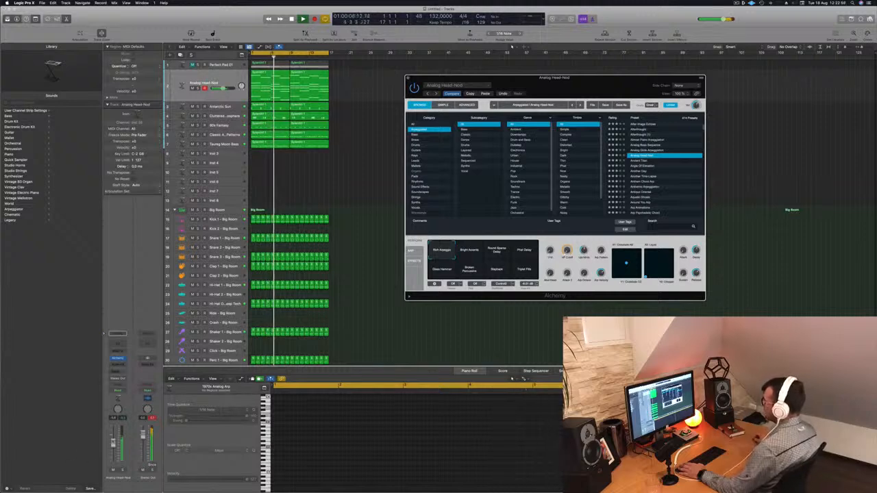
Add a Channel EQ to the Analog Head-Nod track and enable its low cut at about 400 Hz.
left_click(118, 344)
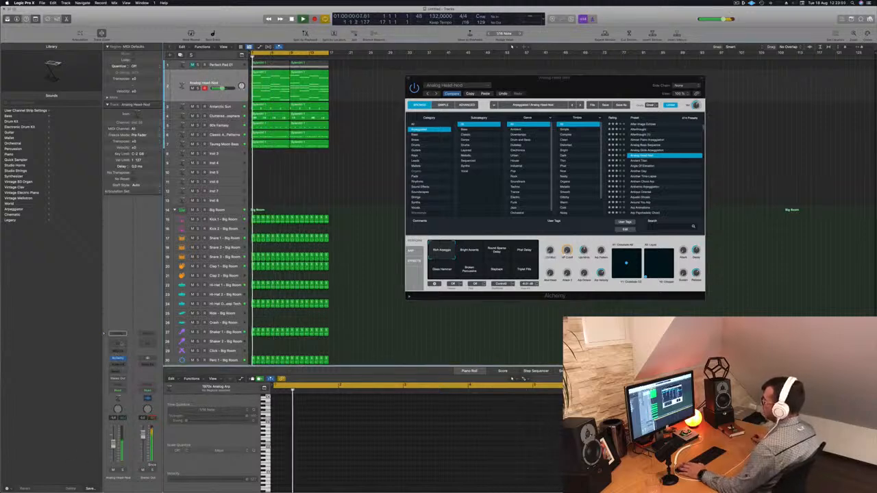
left_click(302, 102)
left_click_drag(307, 145, 462, 181)
key("space")
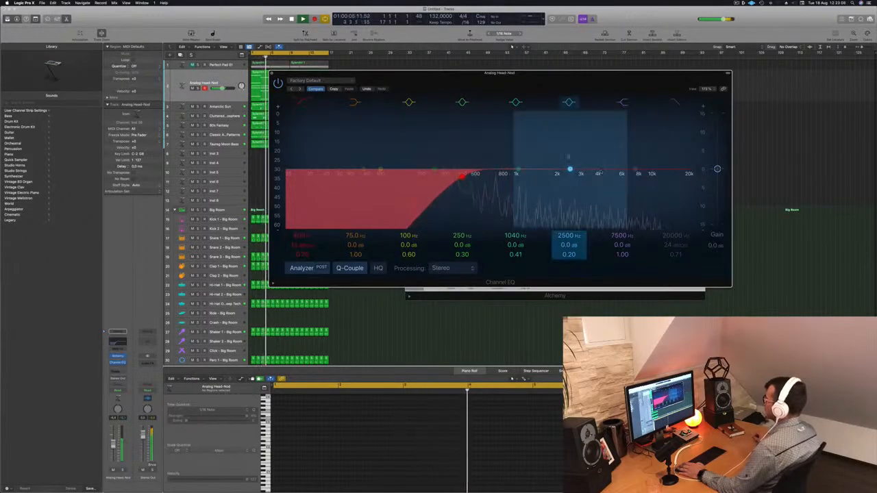
key("super+w")
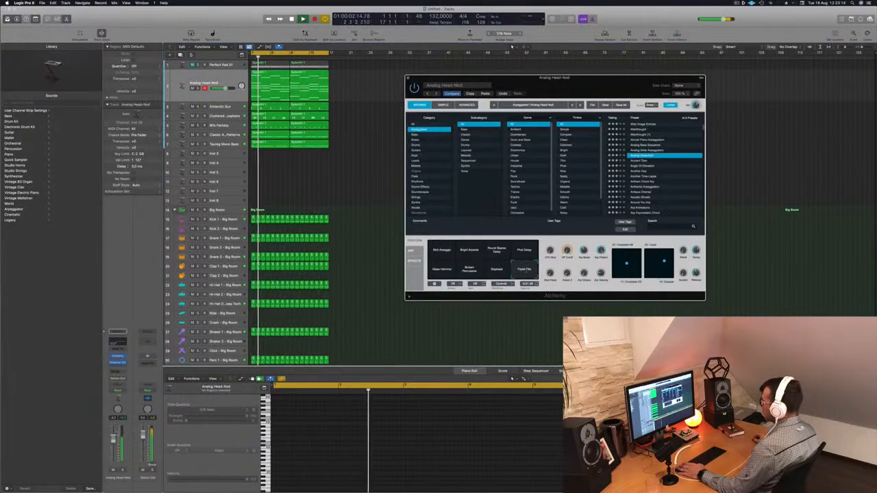
Audition the Slapback, Glass Hammer, Phat Delay and Round Sparse Delay variations of the Analog Head-Nod preset.
left_click(494, 269)
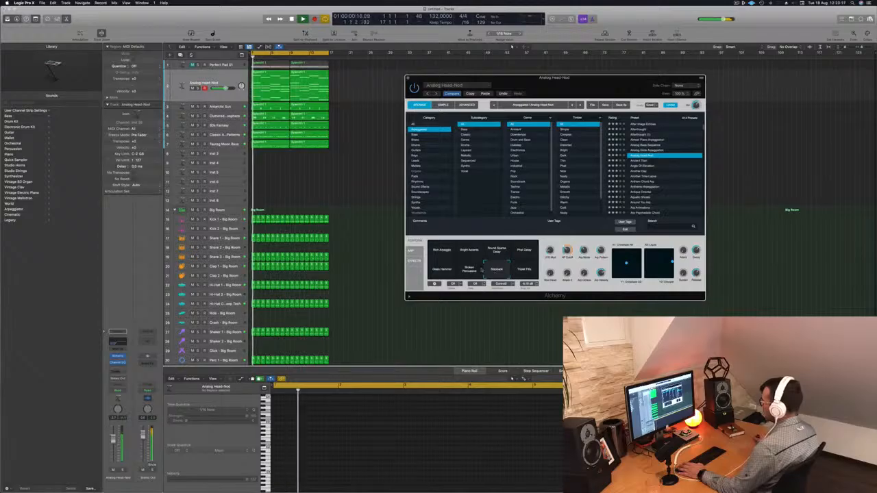
left_click(442, 270)
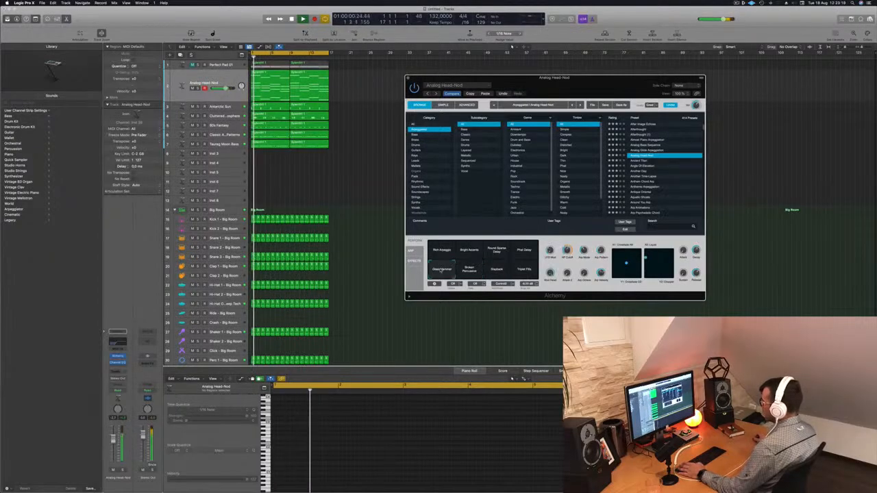
left_click(524, 250)
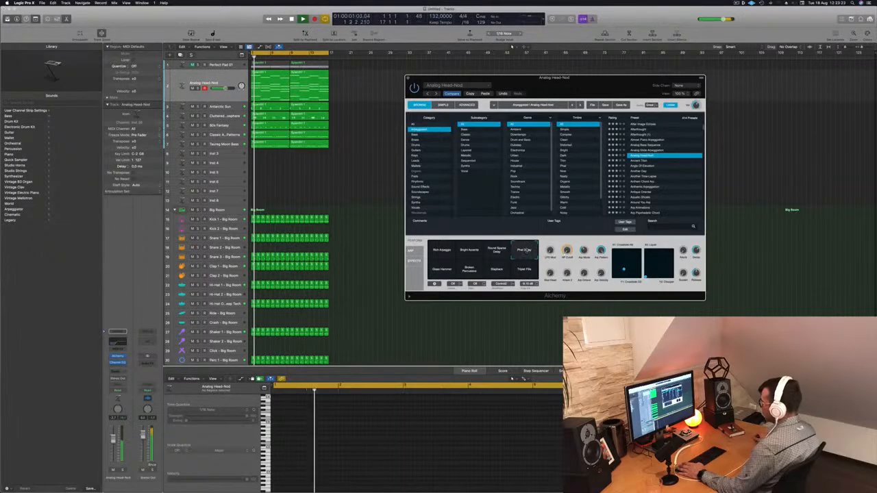
left_click(497, 251)
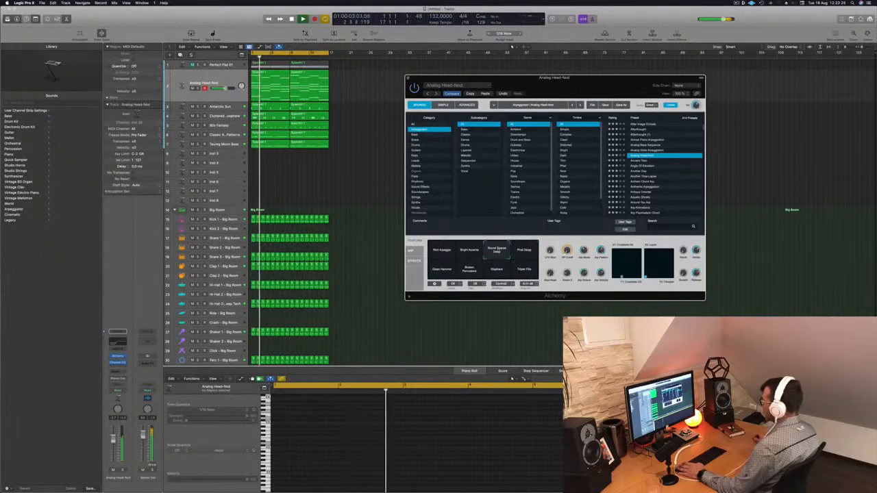
Return playback to the start, load the Ancient Titan preset and audition it with the loop.
key("Return")
key("space")
left_click(639, 161)
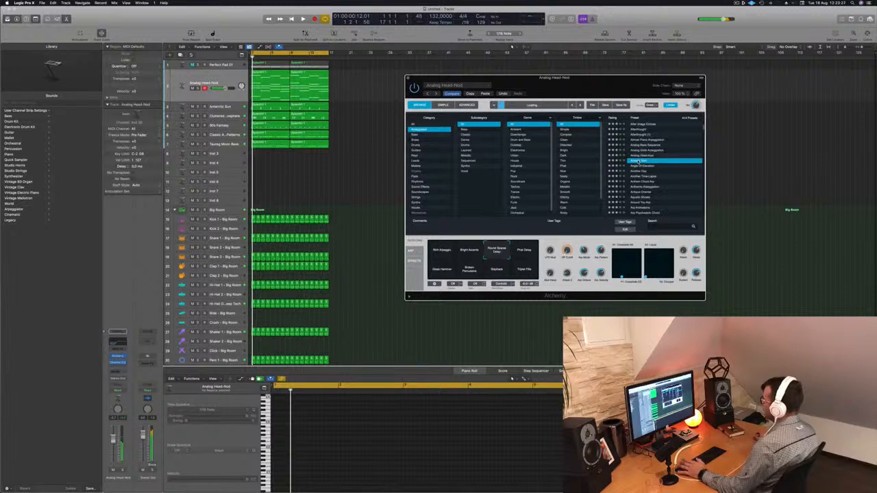
key("space")
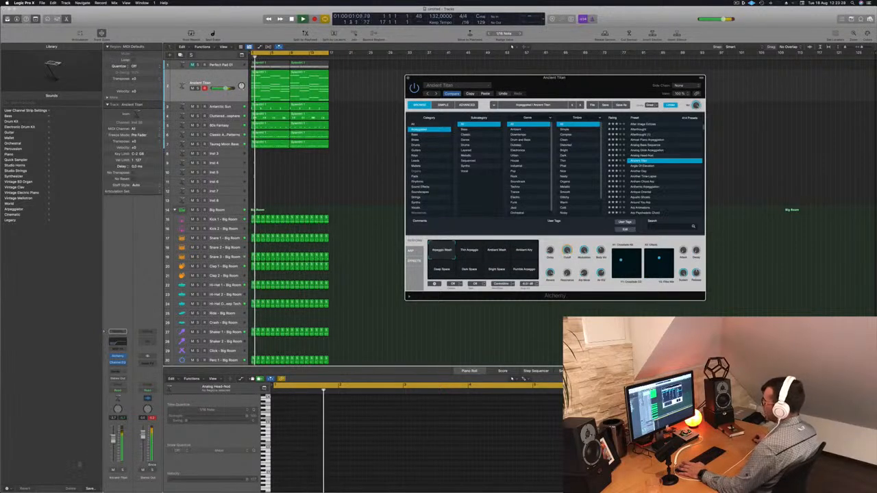
key("space")
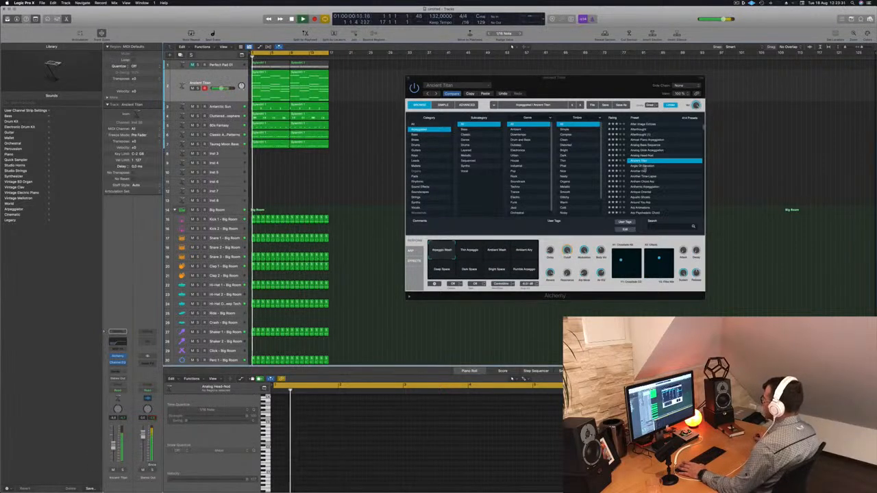
Audition the Angle Of Elevation, Another Day and Another Time Lapse presets, and load Anthem Chord Arp.
left_click(644, 166)
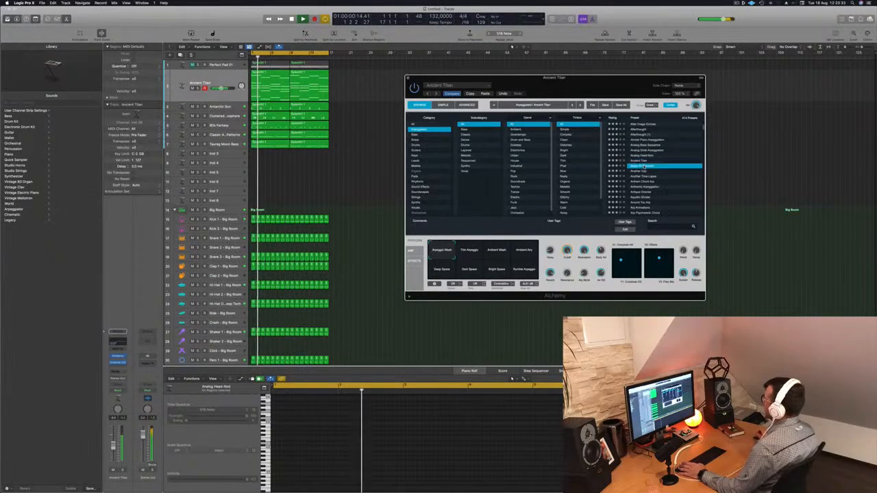
left_click(643, 172)
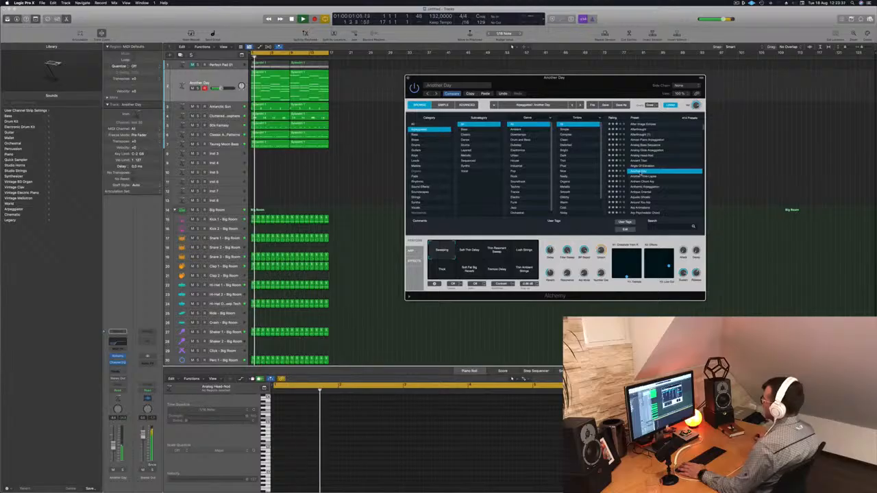
left_click(644, 176)
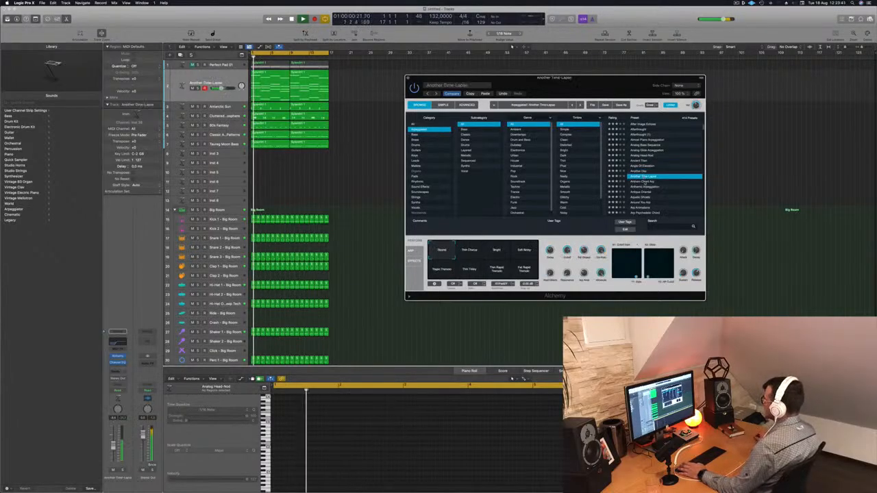
left_click(645, 181)
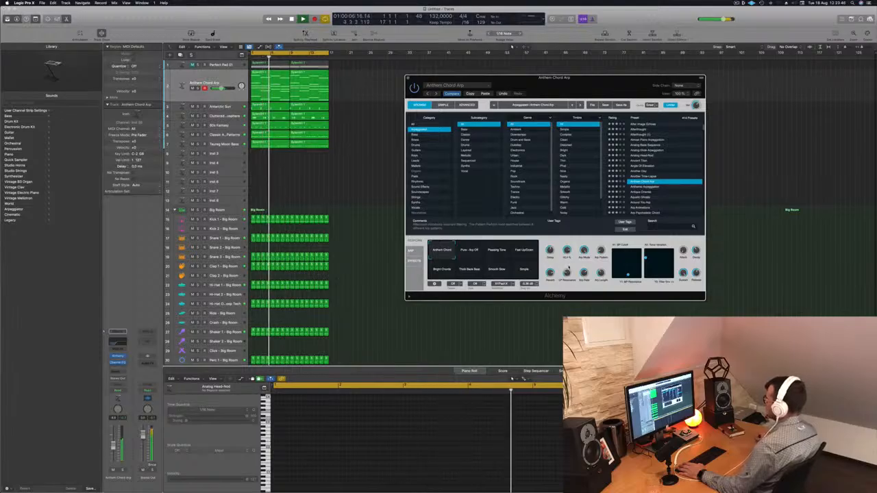
Audition the Pure - Arp Off variation of Anthem Chord Arp and switch the sound to Pleasing Tone, checking it with the loop.
left_click(471, 251)
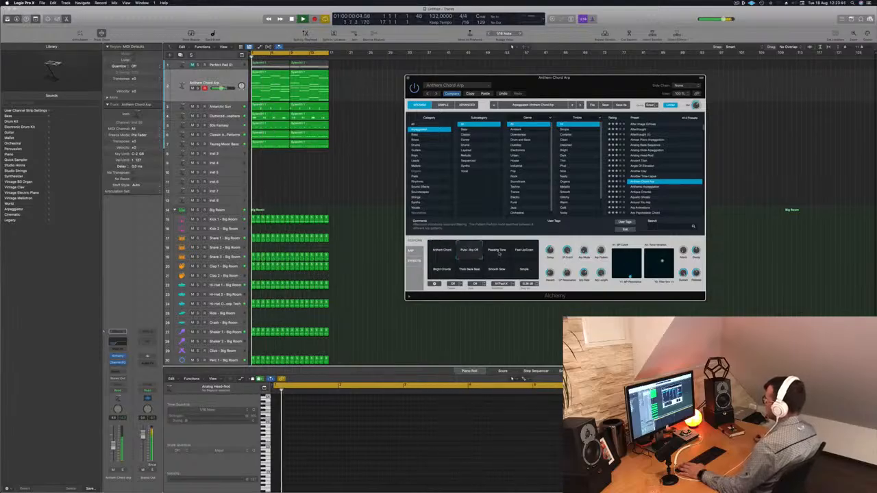
left_click(497, 251)
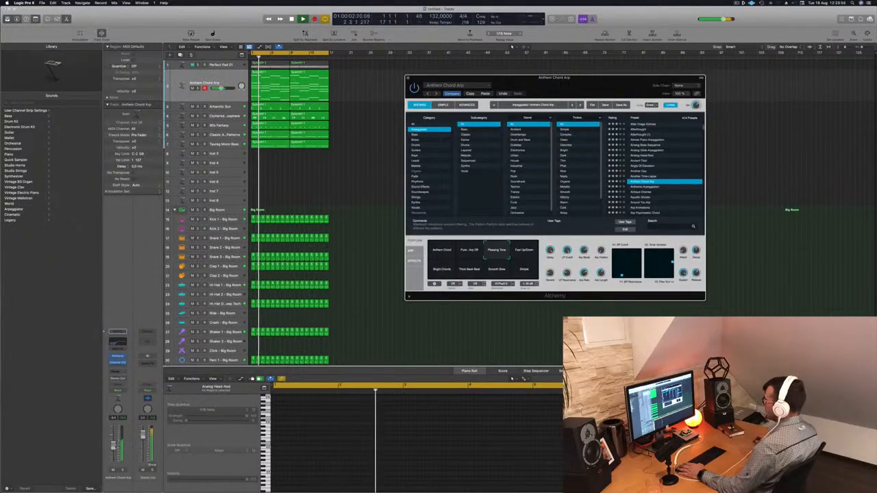
left_click(122, 471)
left_click(122, 471)
key("space")
key("space")
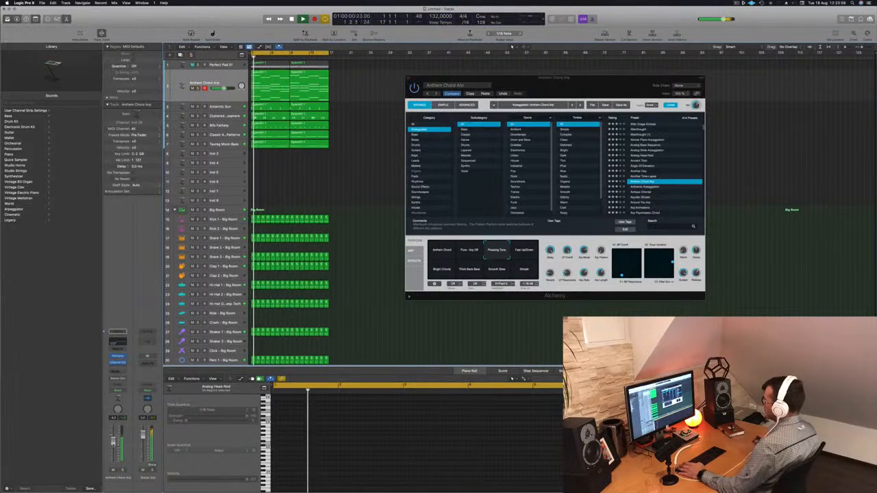
Adjust the LP Cutoff of the Pleasing Tone variation, replay it from the start and close the Alchemy window.
left_click(567, 252)
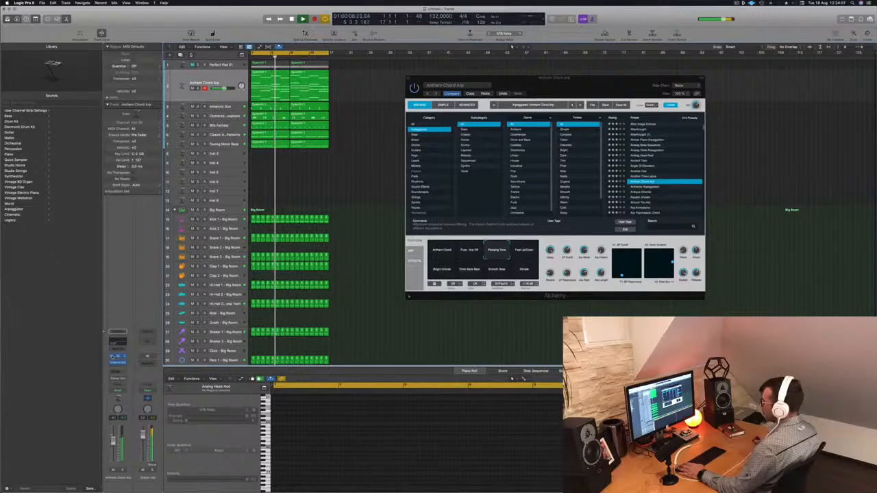
key("Return")
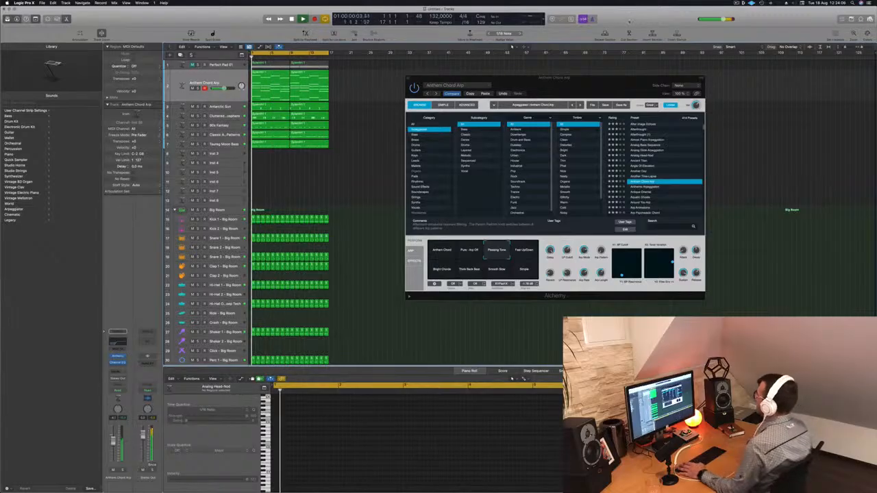
left_click_drag(604, 81, 566, 91)
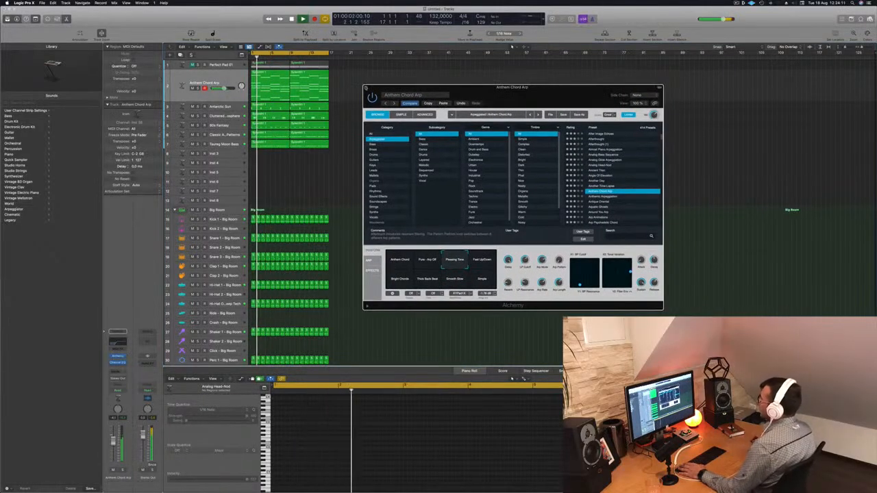
left_click(369, 87)
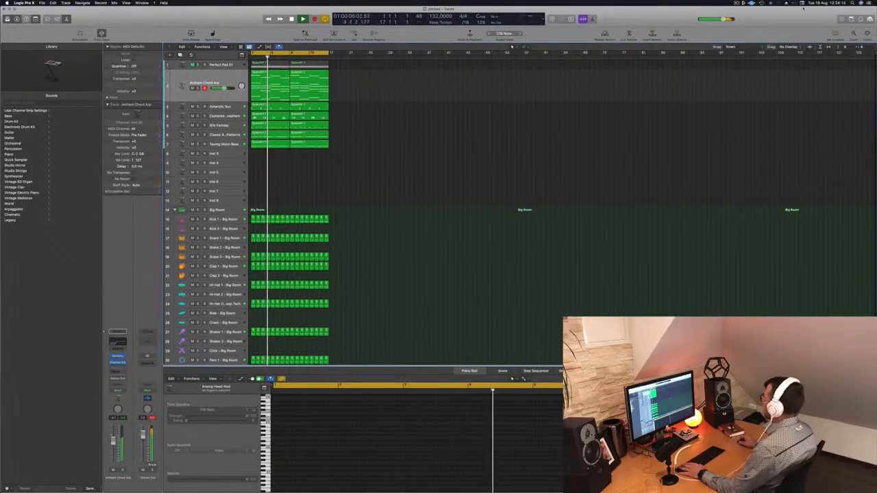
left_click(738, 3)
left_click(566, 111)
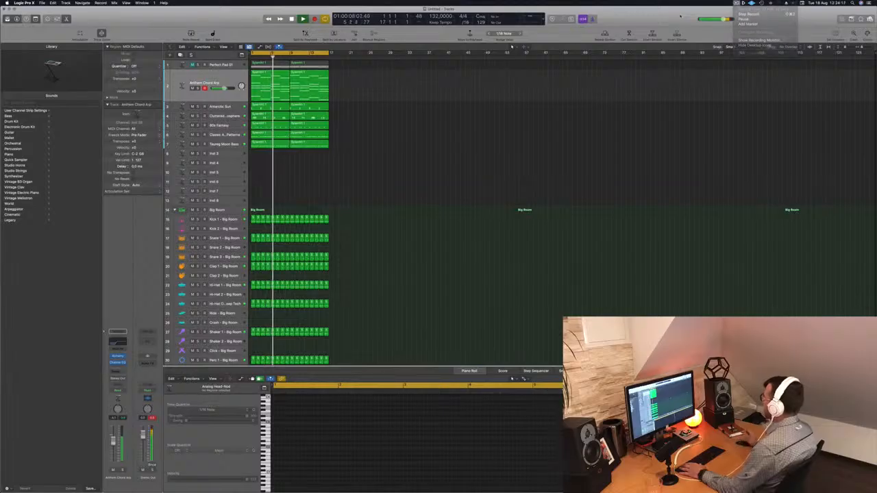
Repeat all regions of the 16-bar section three times to fill the arrangement up to bar 65, and play from the start.
key("super+Right")
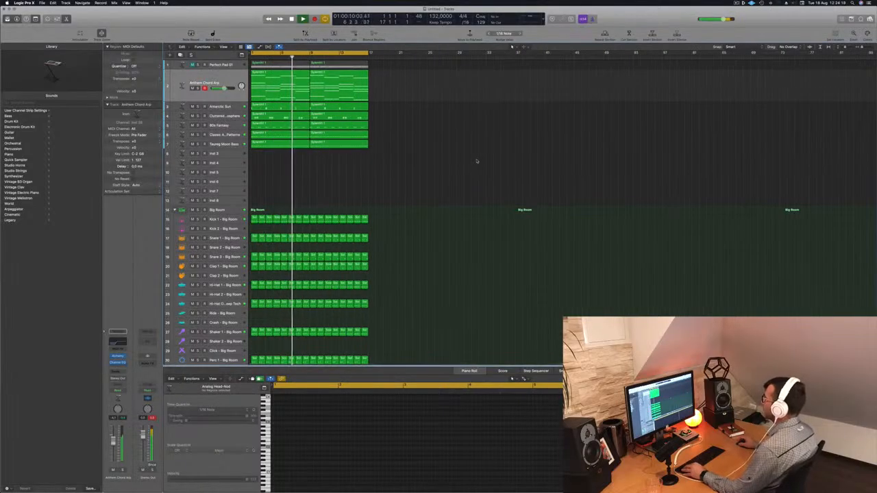
key("super+Right")
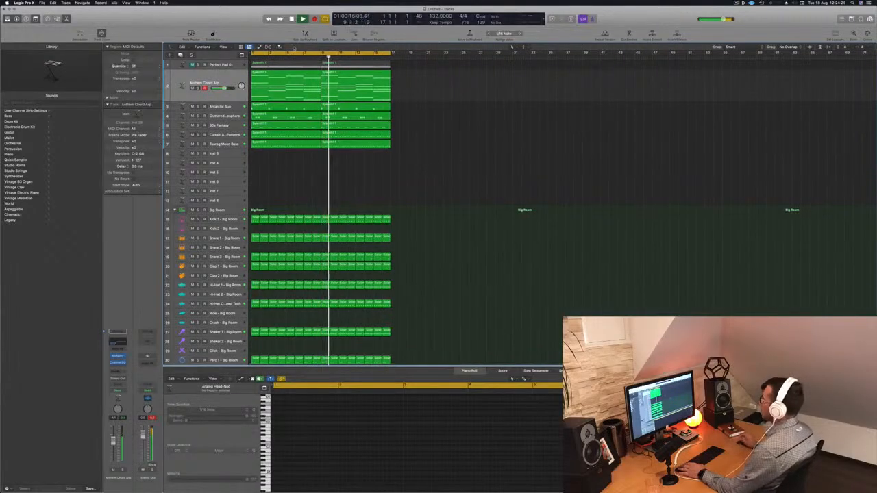
left_click(227, 81)
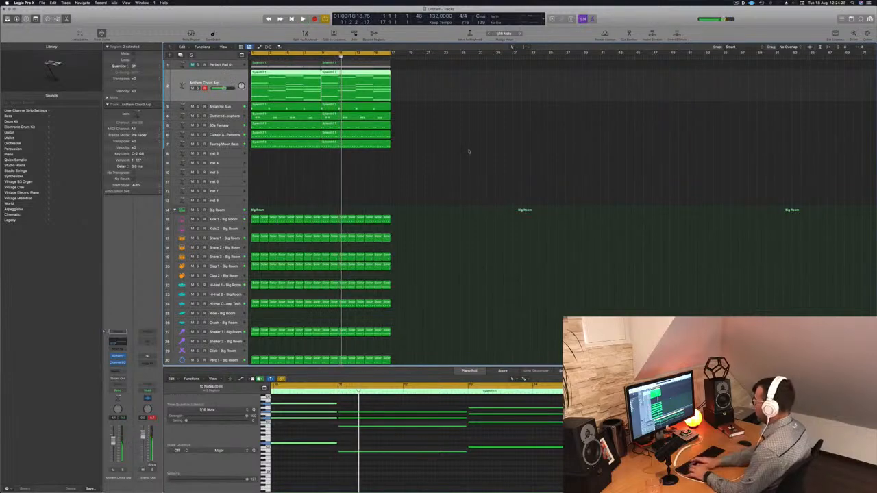
key("super+r")
key("super+r")
key("super+r")
key("Return")
key("space")
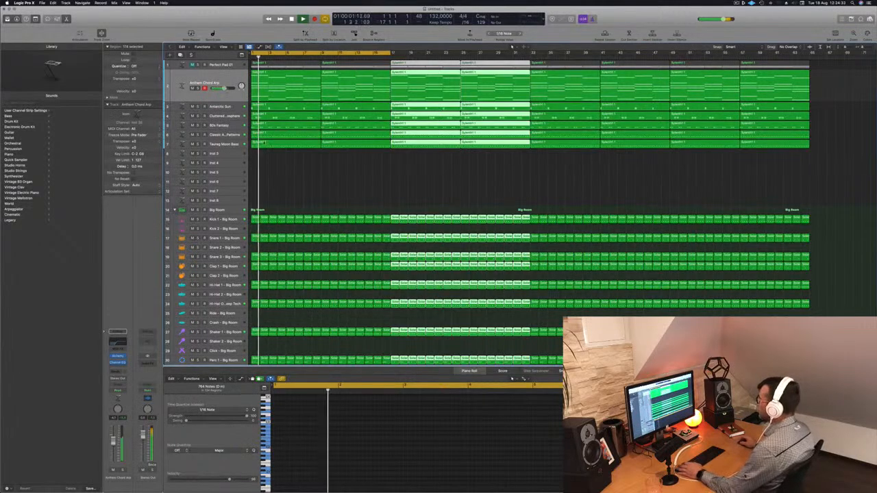
Save the project as EP128 in the Logic folder.
key("super+Left")
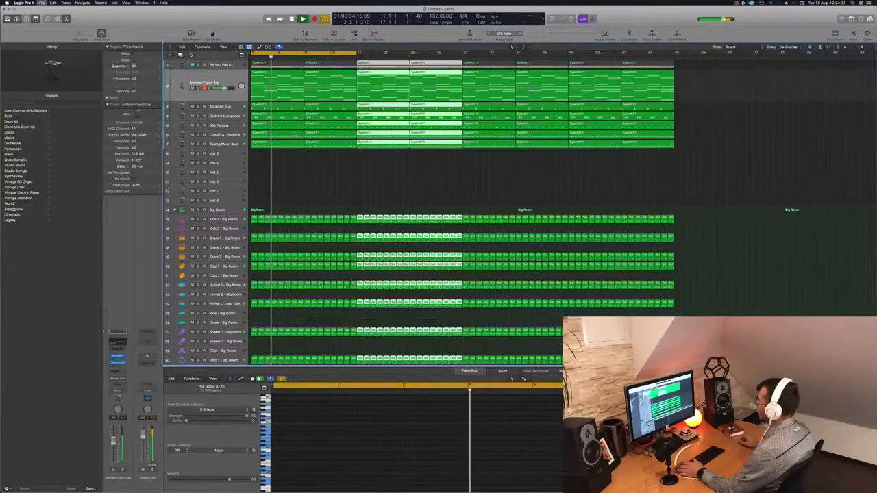
key("super+s")
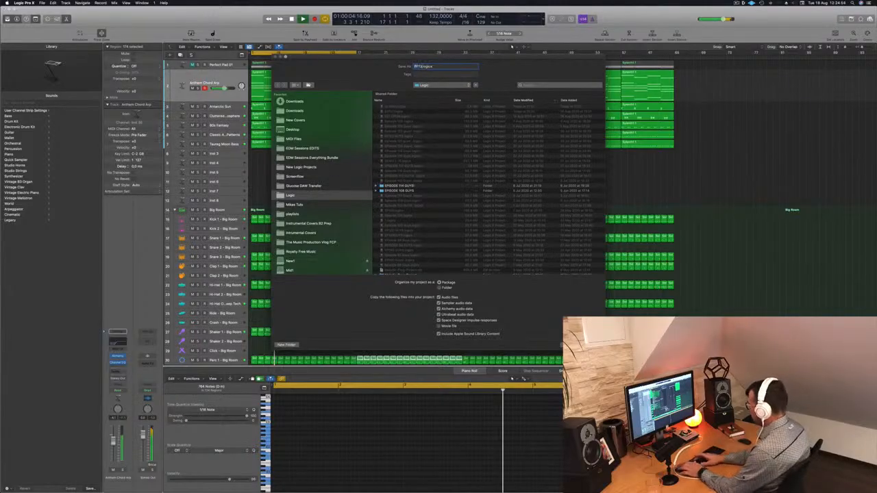
key("Return")
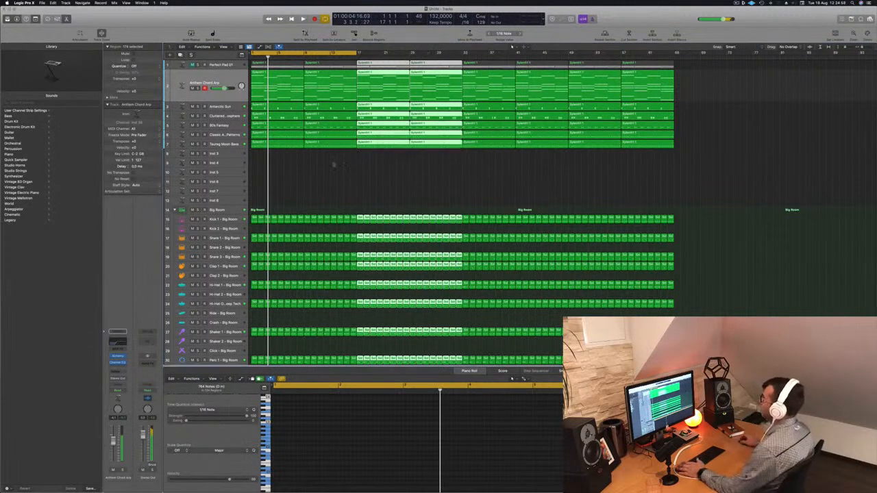
Deselect the regions and extend the cycle range to the end of the repeated regions at bar 65 during playback.
left_click(329, 173)
key("space")
left_click_drag(357, 54, 673, 57)
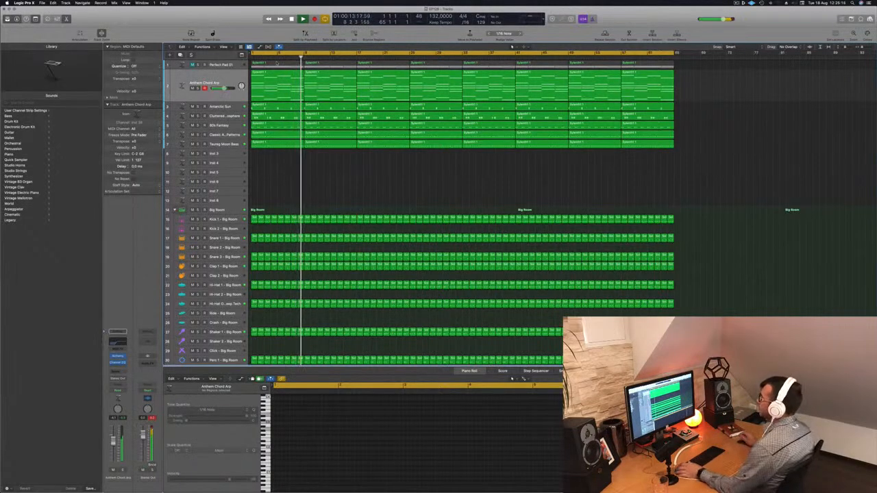
Create a new track below the bass track that carries a copy of the Alchemy Perfect Pad 01 instrument.
left_click_drag(233, 66, 230, 162)
key("super+d")
key("space")
key("space")
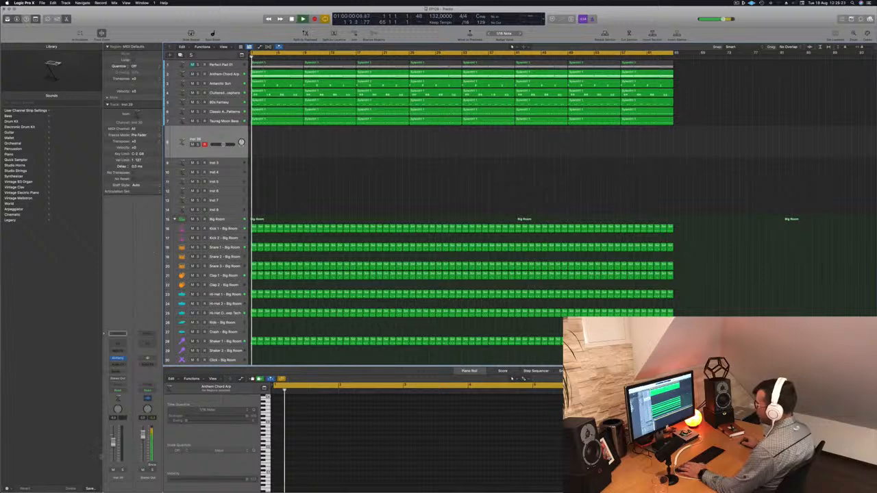
Copy the first Perfect Pad 01 chord region onto the new track at bar 1 and check its playback.
left_click(279, 62)
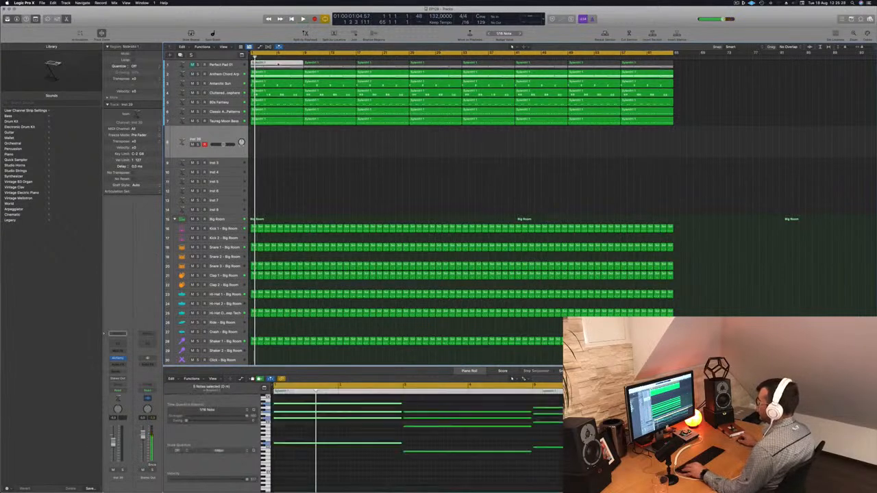
left_click_drag(274, 63, 275, 146)
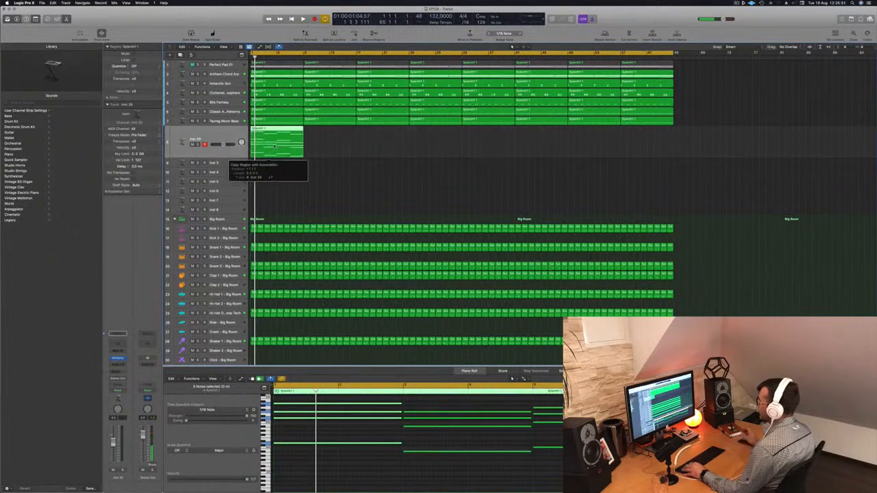
key("space")
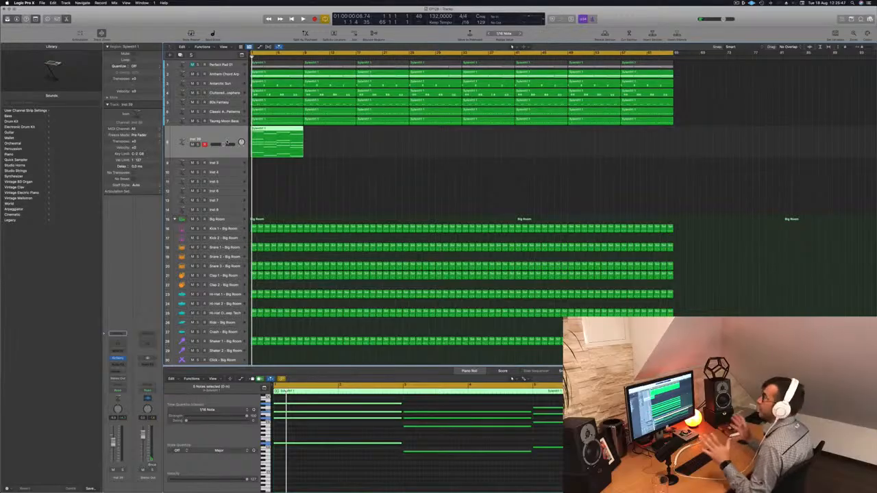
key("space")
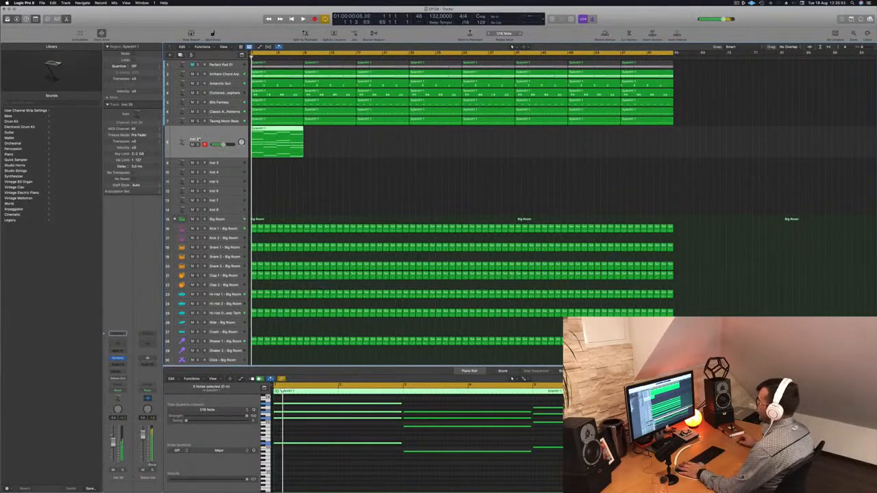
Listen to the new Inst 38 track in solo and with the full arrangement.
left_click(199, 145)
key("space")
left_click(198, 144)
key("space")
key("space")
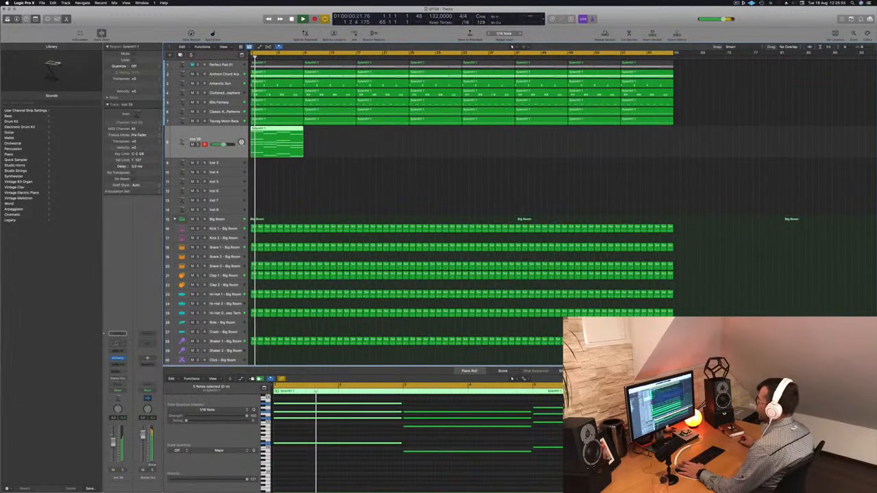
Add a Channel EQ to the Inst 38 track, enable its low cut and raise the cutoff frequency.
left_click(118, 343)
left_click(300, 103)
left_click_drag(306, 159, 422, 157)
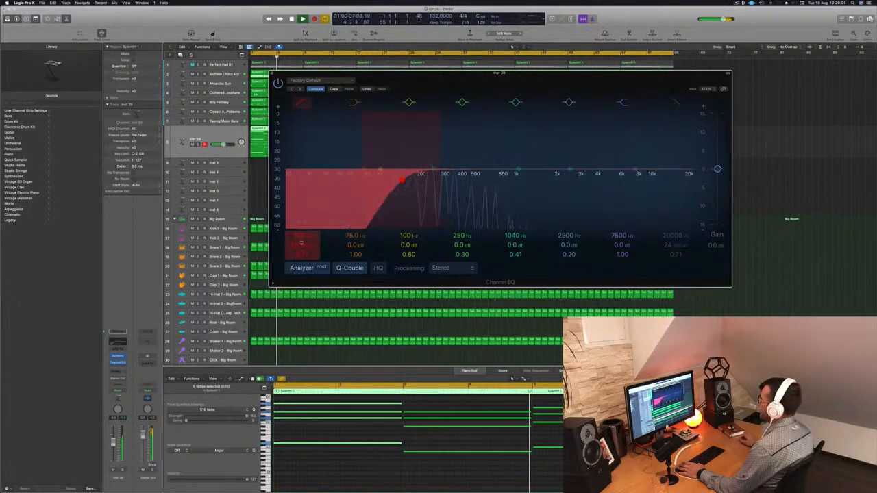
key("super+w")
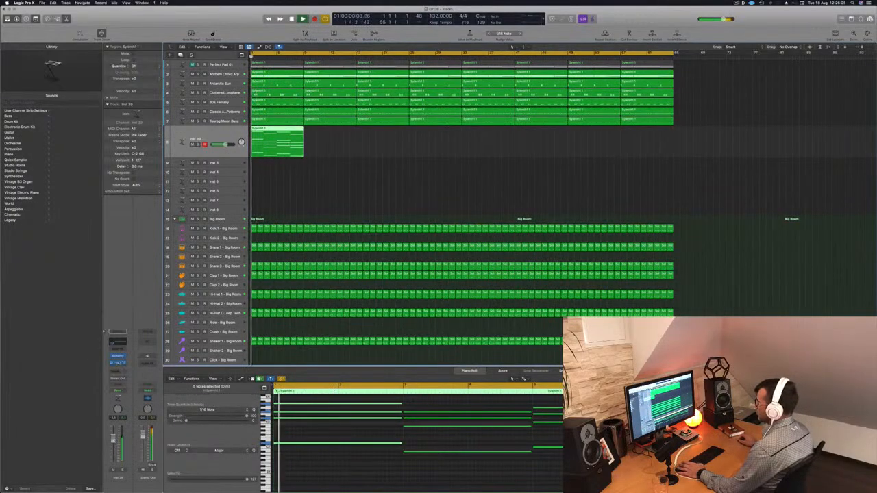
Open Alchemy on the Inst 38 track, load the Deeper Emotion pad preset and play the loop.
left_click(118, 357)
left_click_drag(448, 78, 675, 128)
scroll(784, 215, "up", 1)
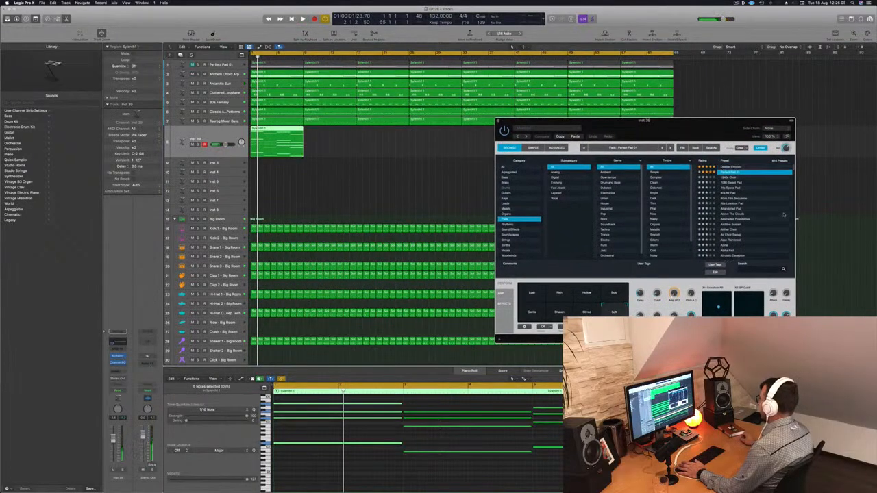
left_click(739, 168)
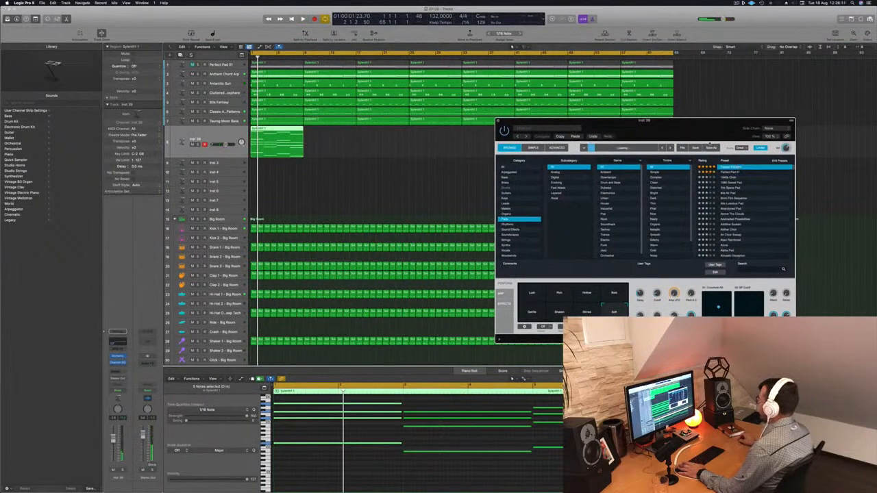
key("space")
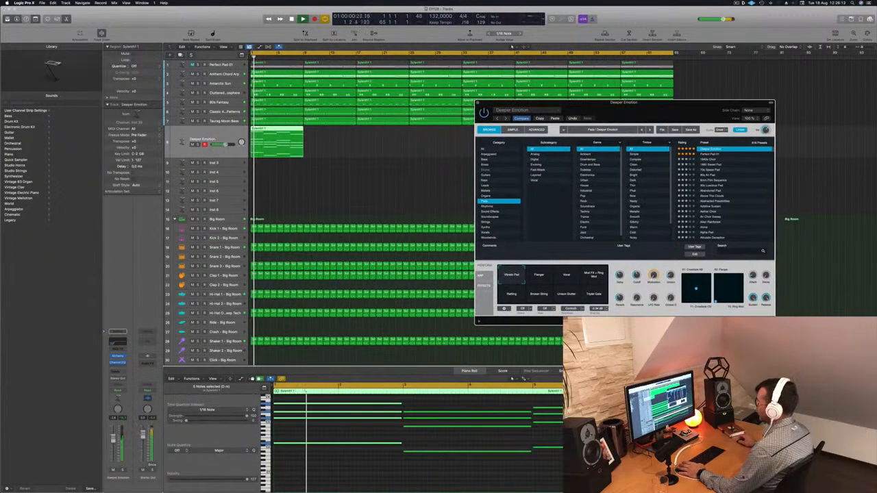
Audition Deeper Emotion in solo, then try two of its other performance variations in the full mix.
key("s")
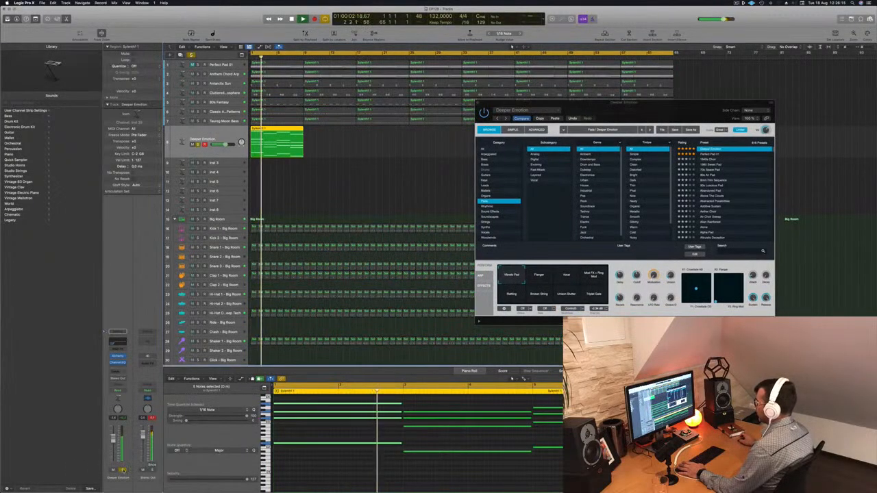
key("s")
left_click(565, 276)
key("Return")
left_click(511, 295)
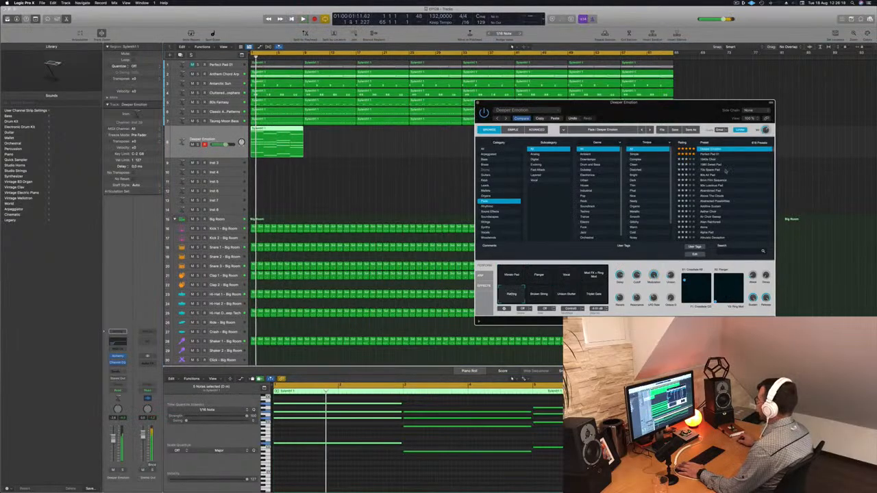
Audition the 1940s Choir, 1980 Sweet Pad and 80s Air Pad presets from the start of the loop.
left_click(705, 159)
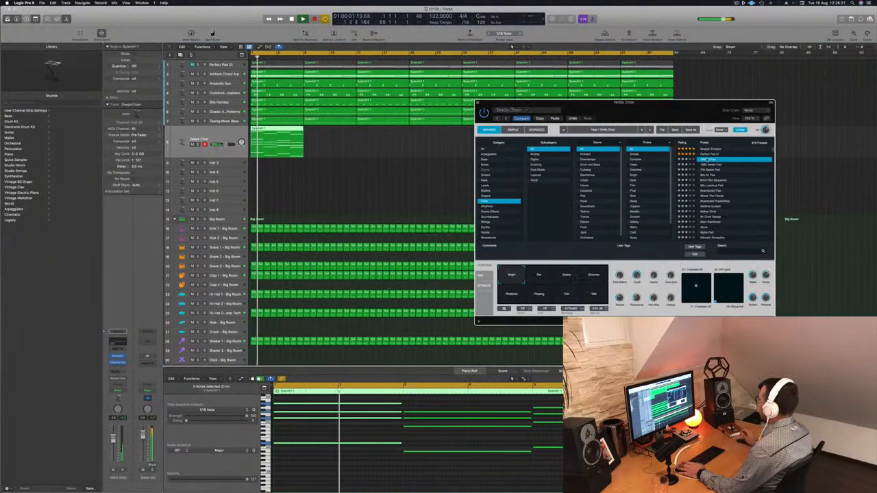
key("Return")
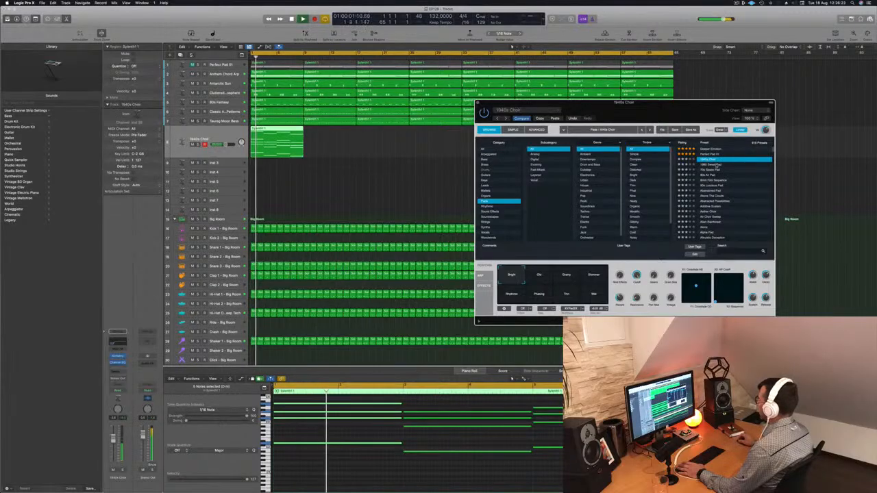
left_click(725, 165)
key("Return")
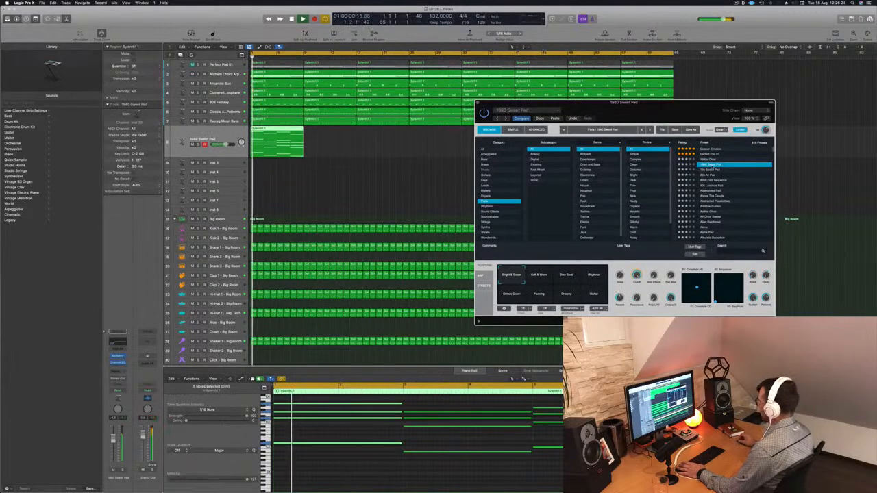
left_click(711, 176)
key("Return")
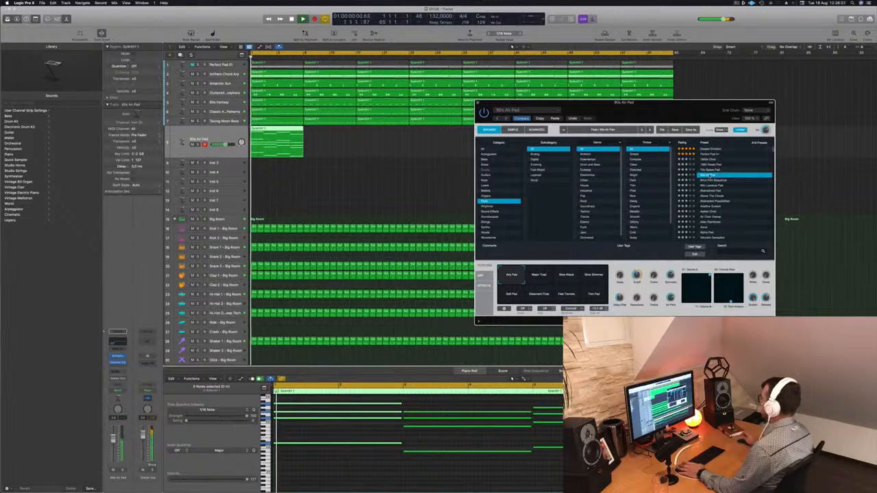
Load the 8mm Film Sequence pad preset and play it with the arrangement.
left_click(716, 180)
key("Return")
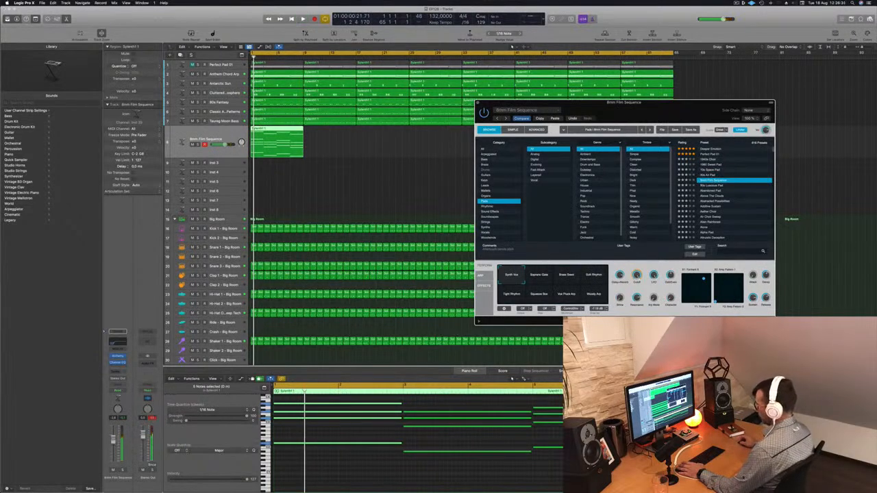
key("space")
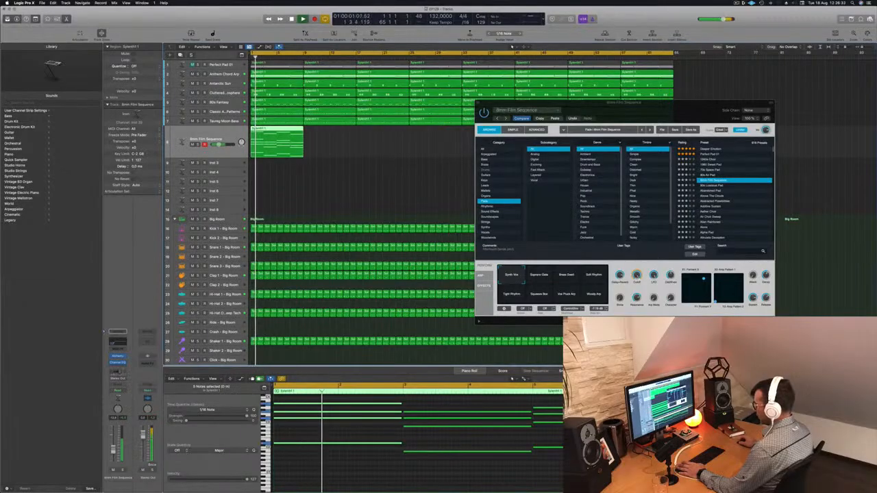
Add a bus send to the 8mm Film Sequence channel strip while the loop plays.
left_click(118, 372)
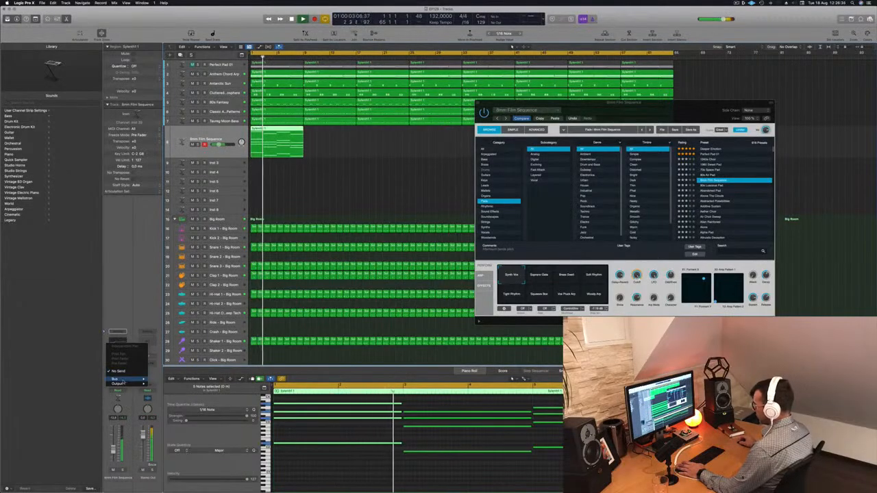
mouse_move(134, 379)
left_click(167, 331)
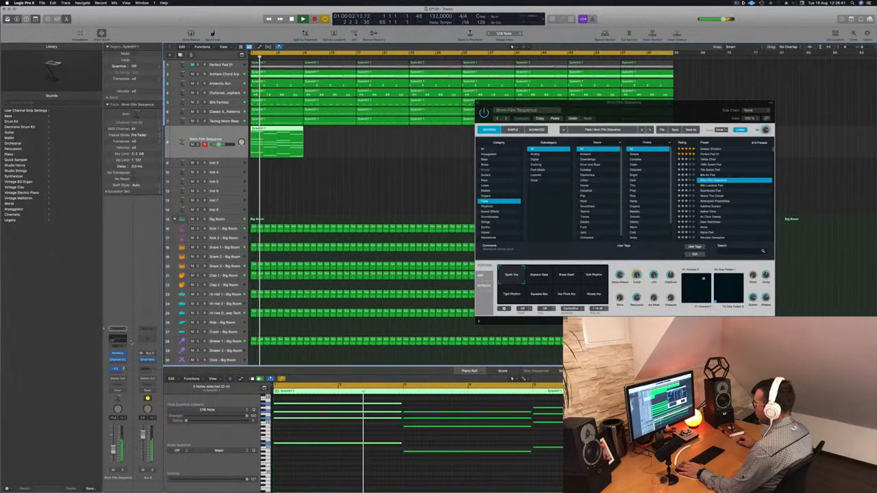
Audition the 80s Luscious Pad preset in the mix and try another of its performance variations.
left_click(712, 185)
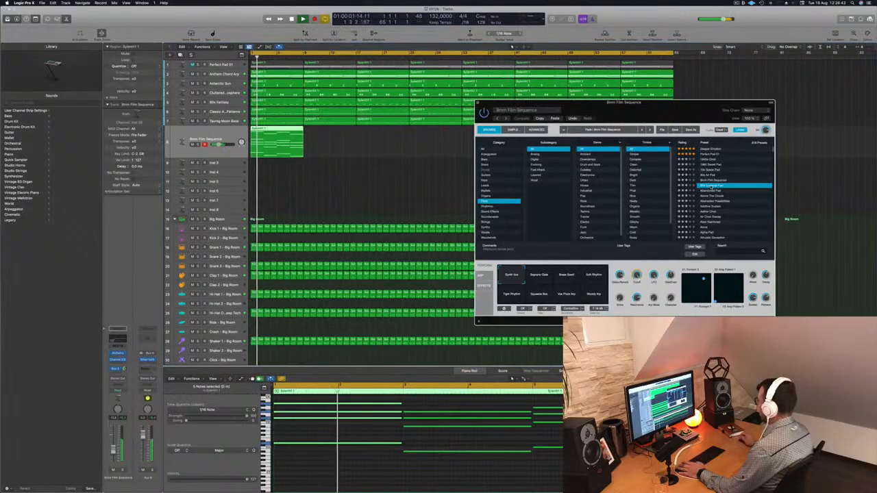
key("space")
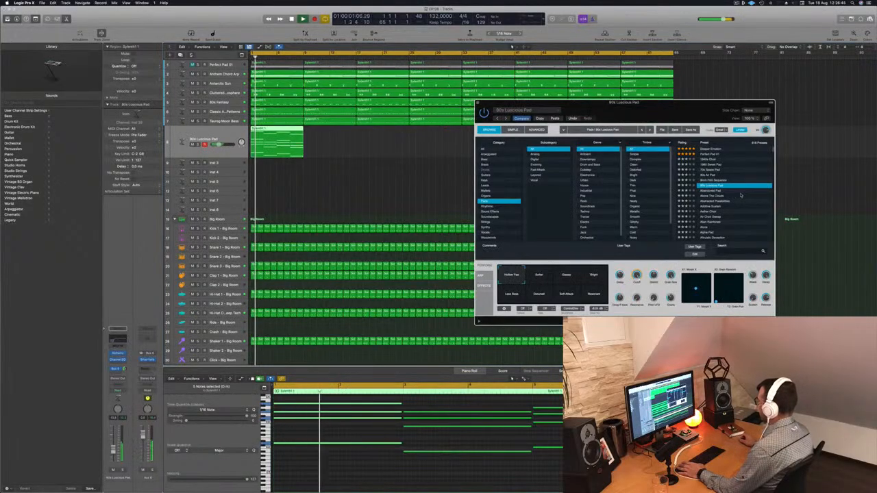
left_click(568, 276)
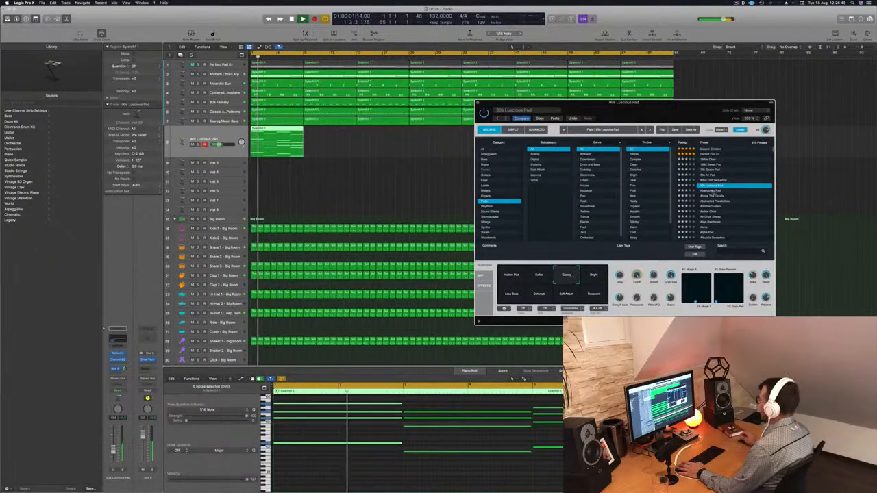
Load the Abandoned Pad preset and audition its Muted & Old, Pulsing and Broken Gate variations from the start of the loop.
left_click(713, 192)
key("Return")
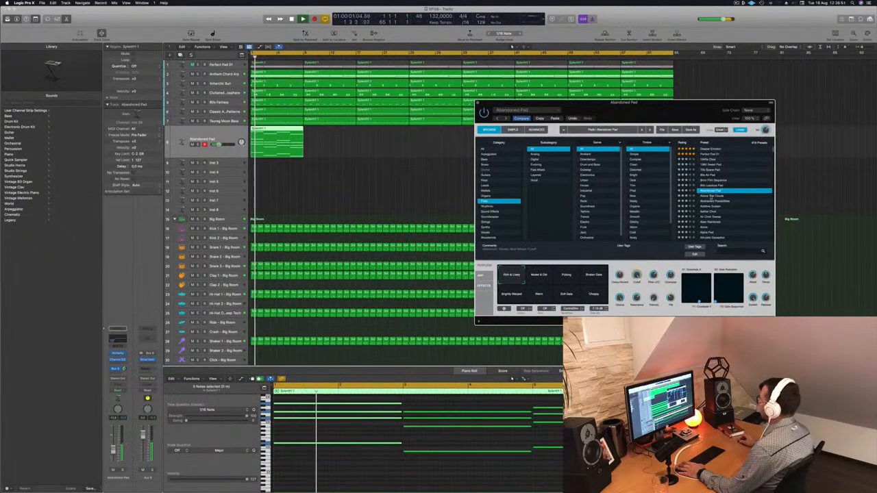
left_click_drag(697, 112, 643, 74)
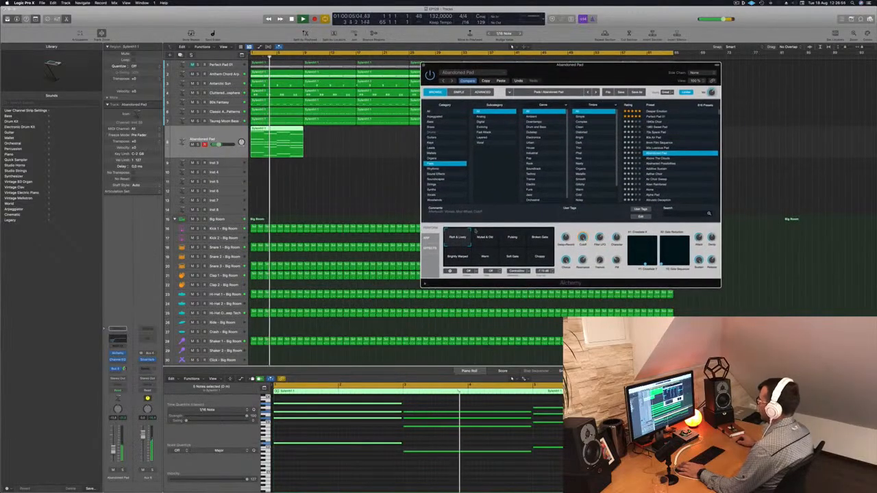
left_click(485, 237)
left_click(513, 238)
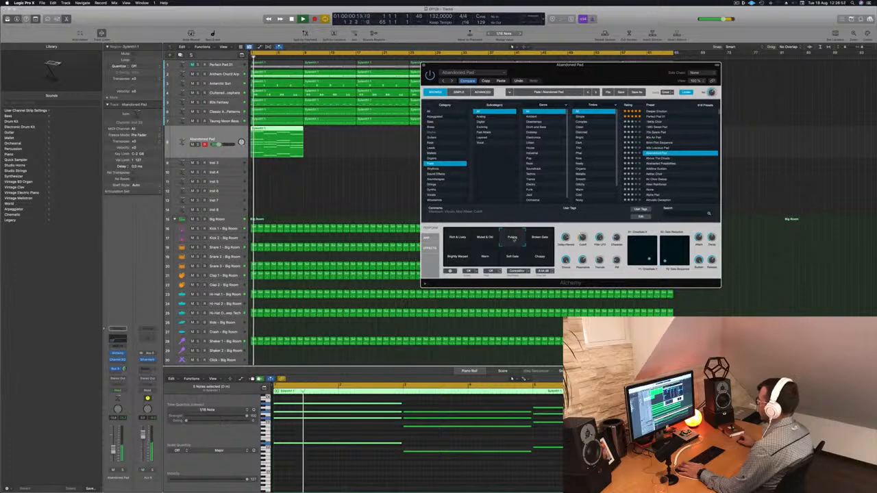
left_click(540, 239)
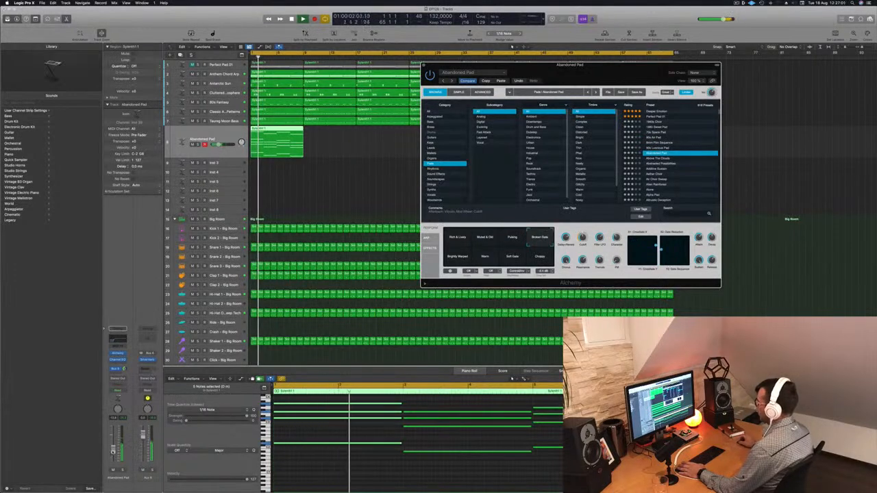
Adjust the pad's volume and compare the Brightly Warped, Warm, Soft Gate and Choppy variations, settling on Choppy.
left_click(114, 446)
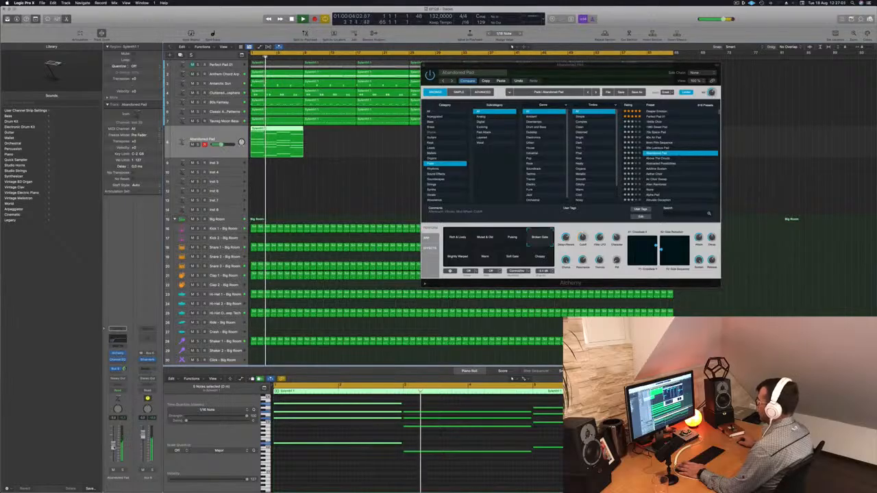
left_click(459, 257)
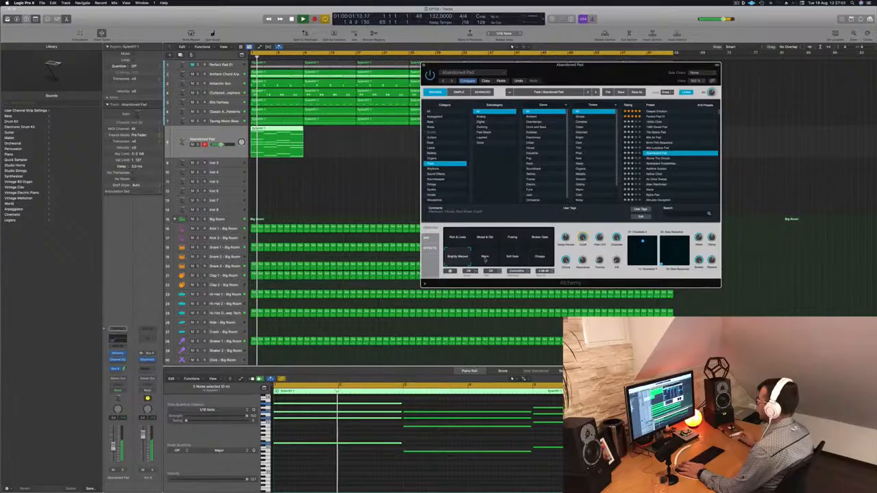
left_click(485, 258)
left_click(515, 258)
left_click(539, 257)
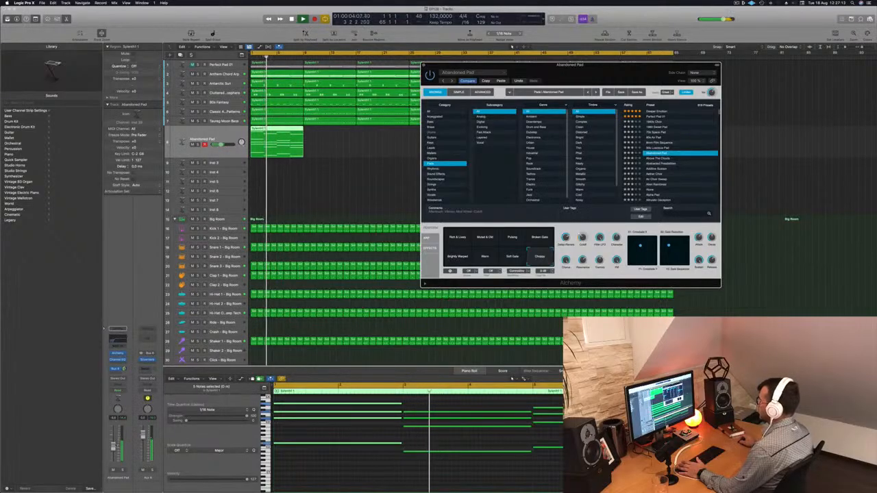
left_click(457, 258)
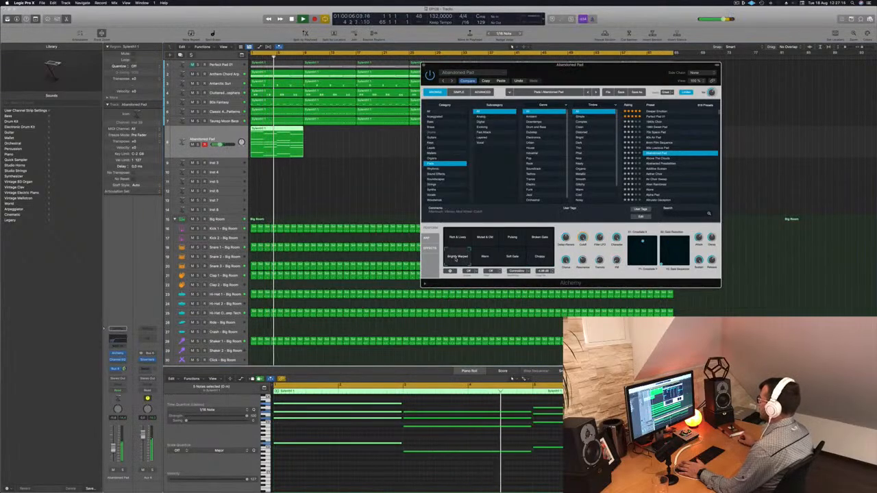
left_click(536, 257)
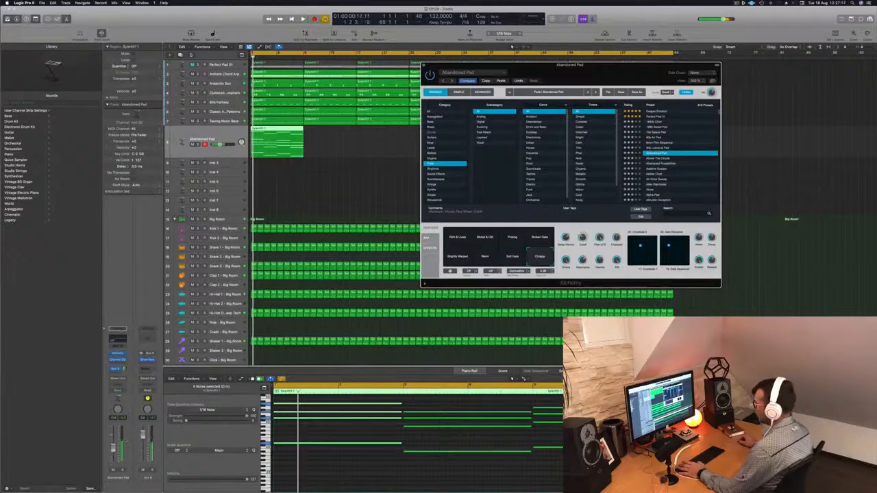
Lower the Abandoned Pad track's level, then mute and unmute it to compare the mix with and without it.
left_click(266, 405)
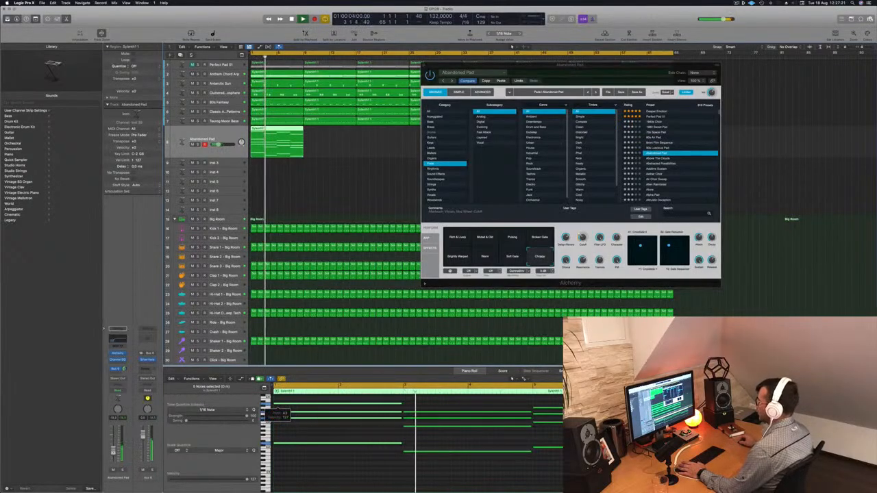
left_click(114, 471)
left_click(114, 471)
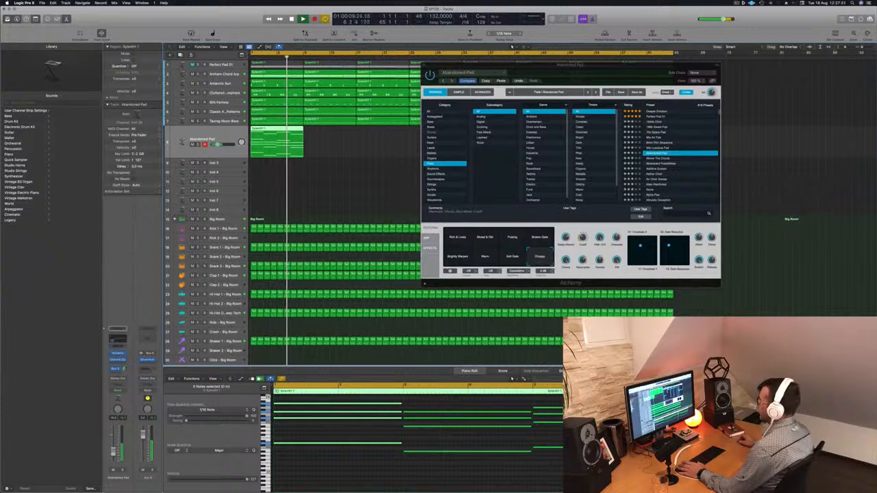
Copy the Abandoned Pad region repeatedly along its track to fill the 64-bar arrangement, then play from the start.
left_click_drag(590, 66, 819, 116)
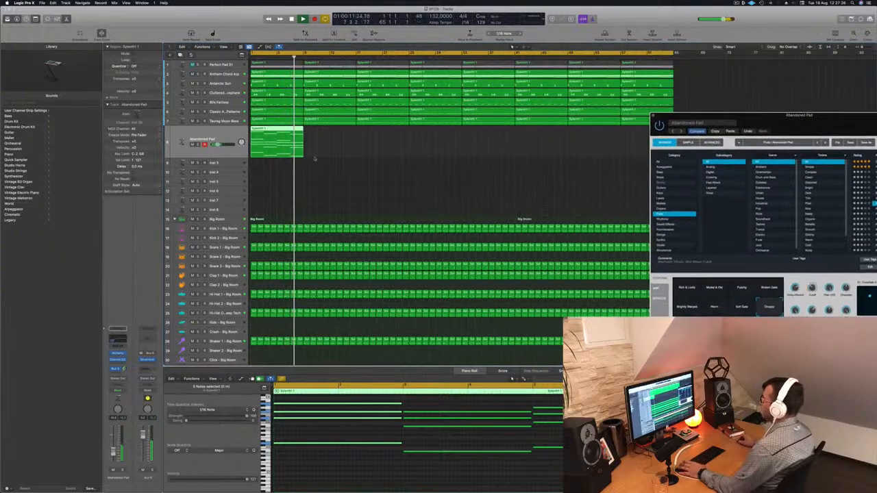
left_click_drag(274, 144, 382, 137)
left_click(272, 127, "shift")
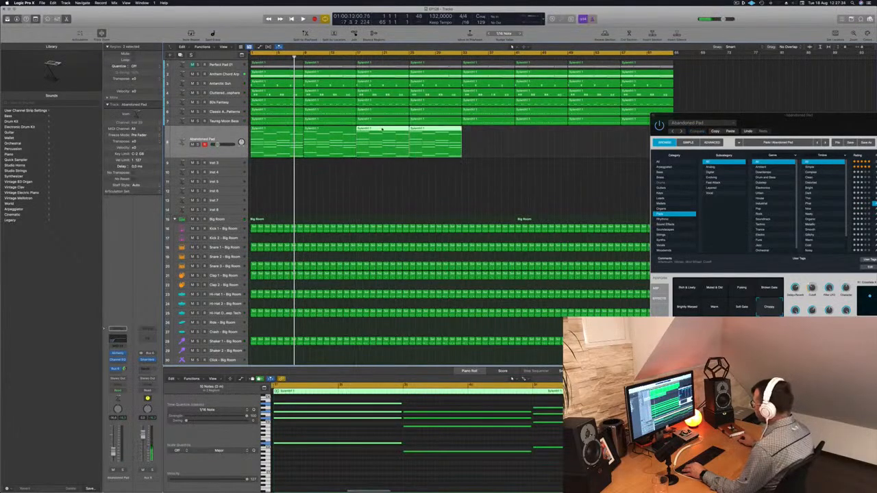
mouse_move(491, 142)
left_mouse_down()
mouse_move(275, 144)
mouse_move(488, 132)
left_mouse_up()
key("Return")
key("space")
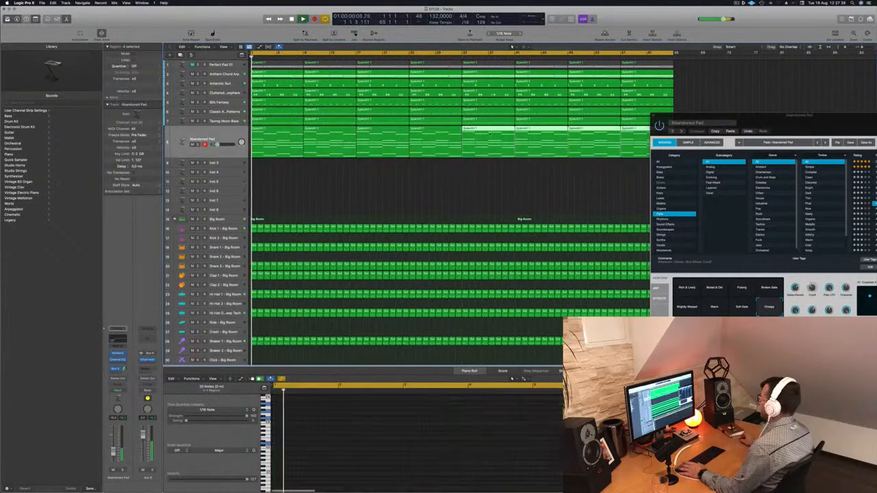
Duplicate the Abandoned Pad track with its settings and copy its first region onto the new track.
left_click_drag(803, 124, 612, 62)
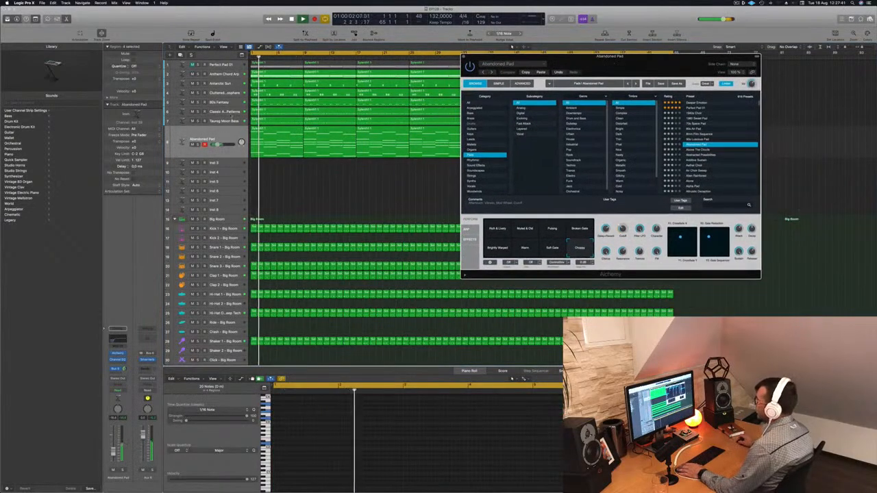
left_click(223, 132)
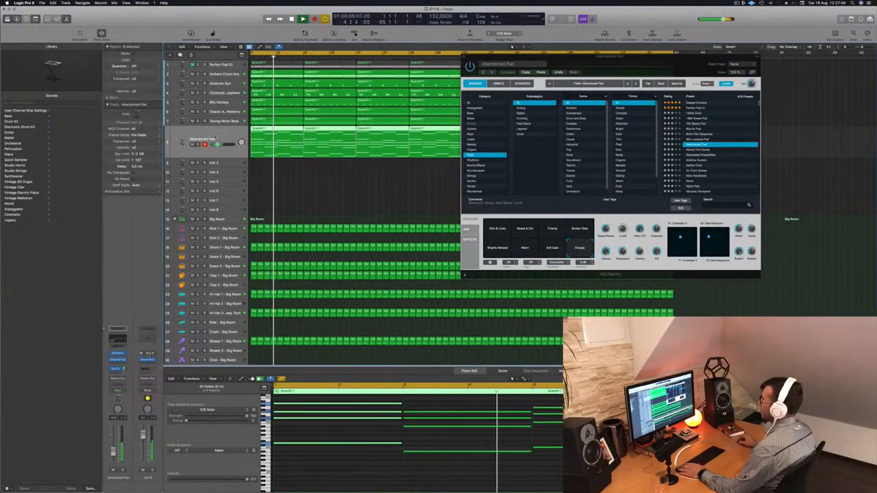
key("super+d")
key("super+w")
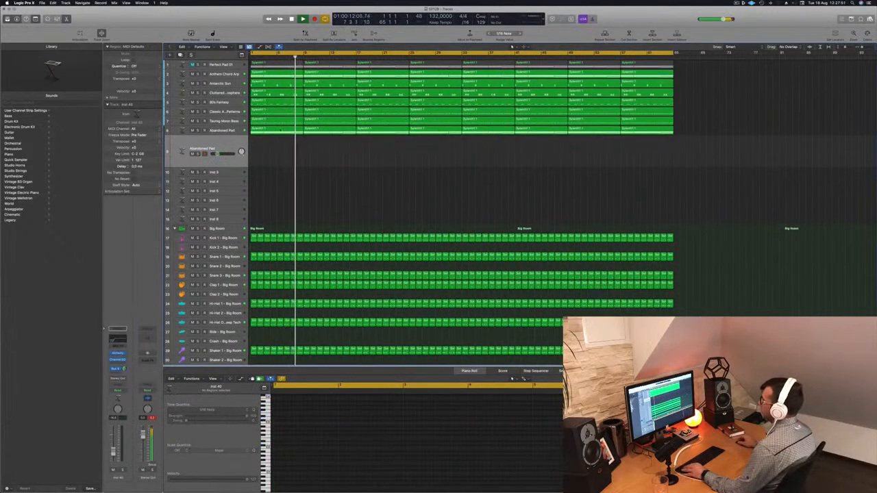
left_click(267, 129)
left_click_drag(268, 145, 268, 148)
key("Return")
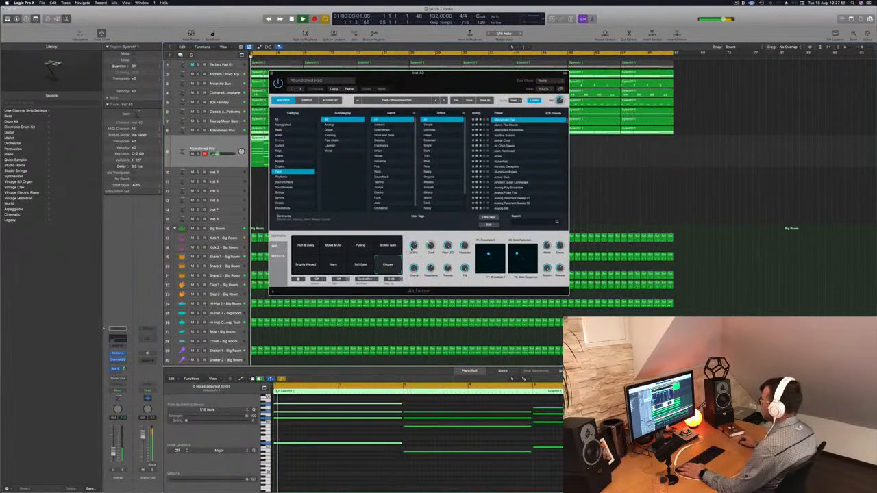
Audition Alien Rainforest on the new track, then load the Alone pad preset and play it from the start.
left_click(506, 152)
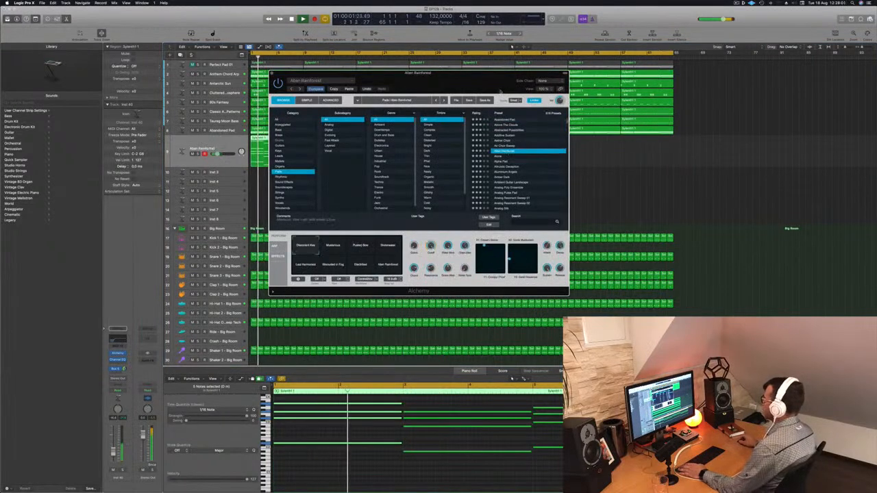
left_click_drag(478, 81, 578, 102)
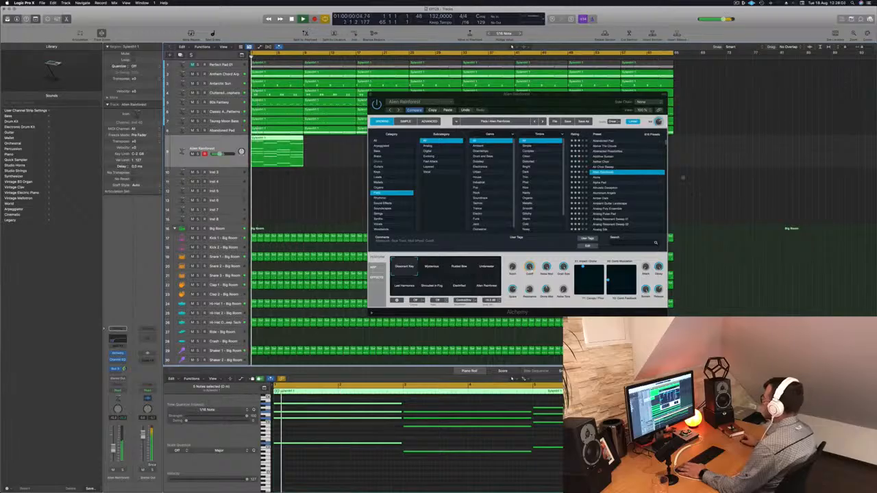
left_click(601, 181)
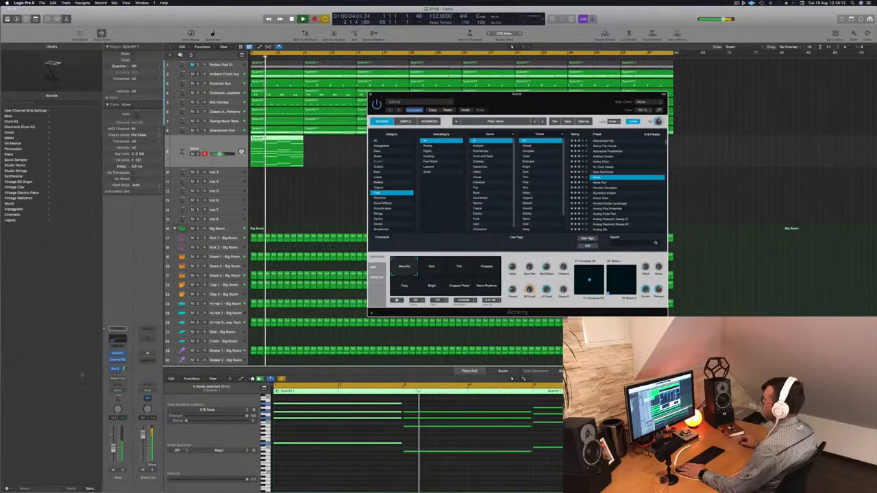
key("Return")
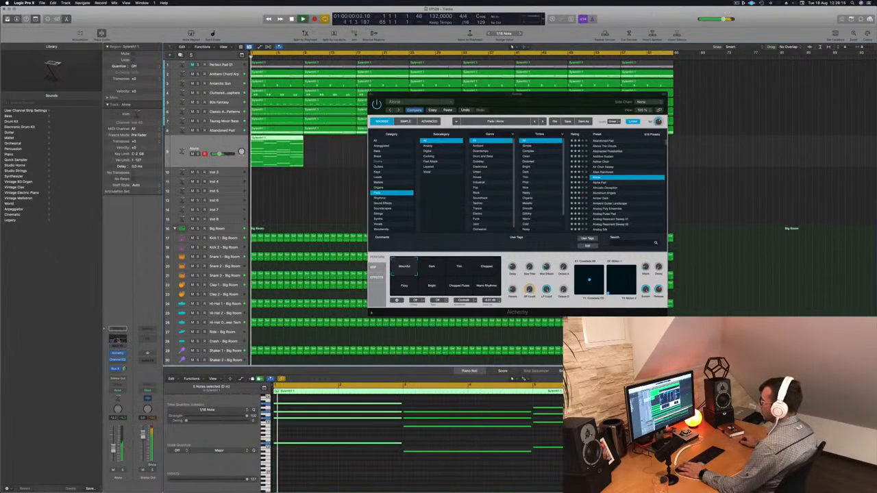
Raise the Alone track's Channel EQ low cut to 760 Hz and adjust its bus send level.
left_click(118, 339)
left_click_drag(409, 173, 504, 174)
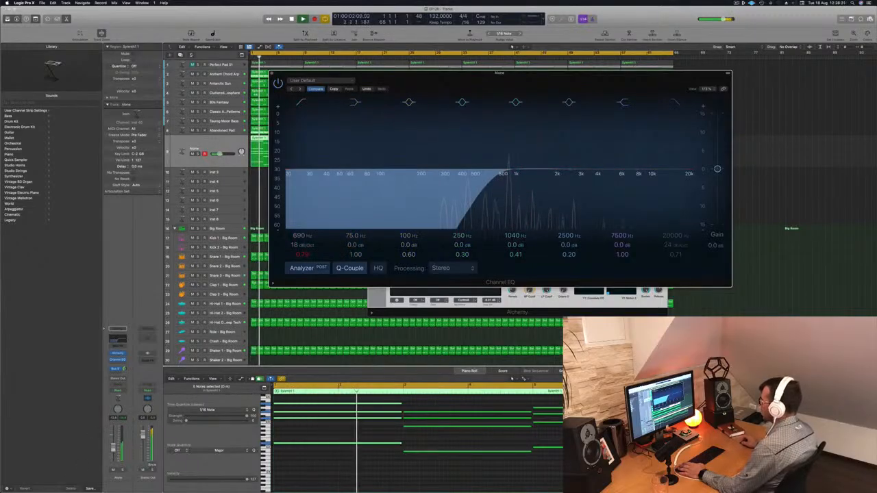
left_click_drag(494, 177, 503, 176)
left_click_drag(124, 370, 124, 370)
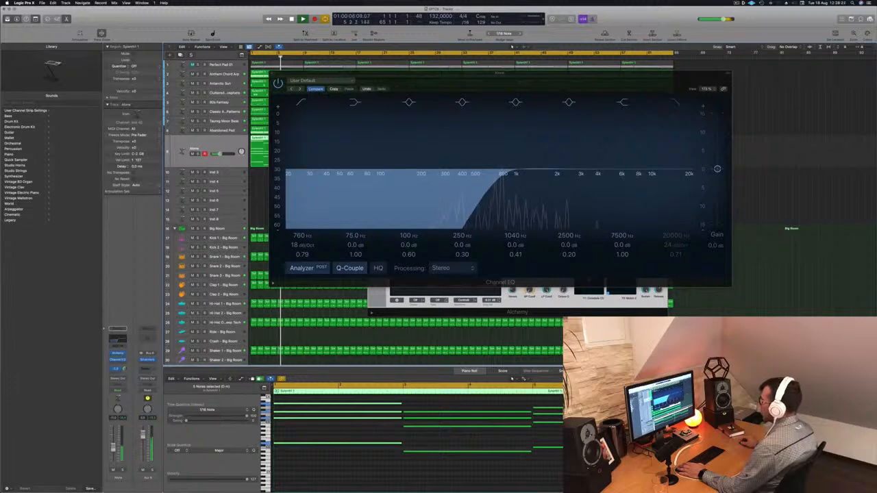
left_click(271, 73)
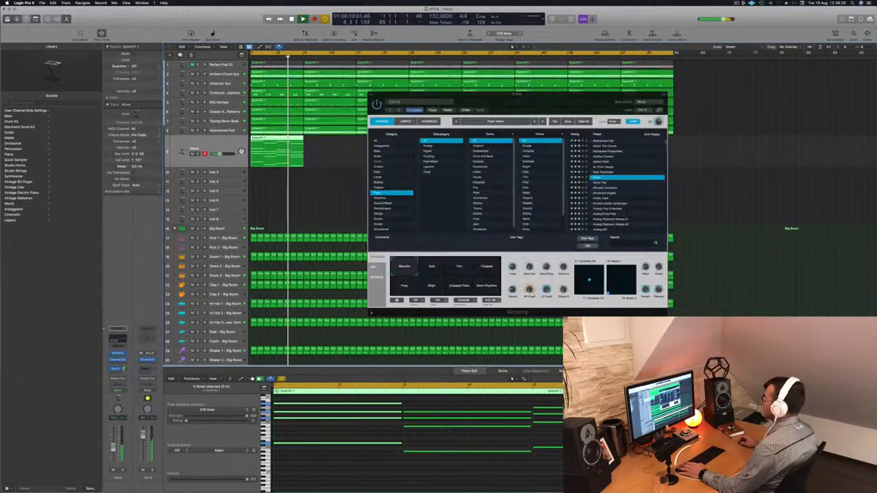
Copy the Alone region repeatedly along its track until it fills the 64-bar arrangement.
left_click_drag(568, 106, 870, 136)
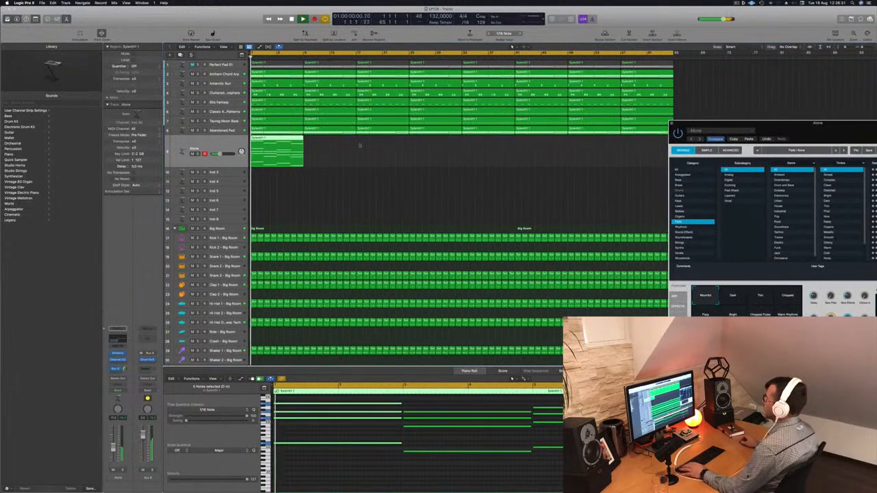
left_click_drag(279, 145, 330, 144)
left_click_drag(273, 139, 598, 146)
scroll(392, 215, "down", 4)
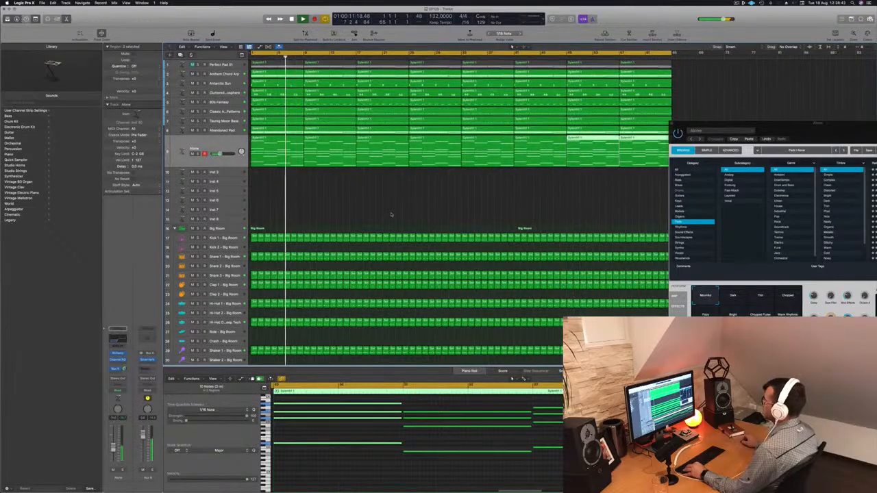
left_click(358, 206)
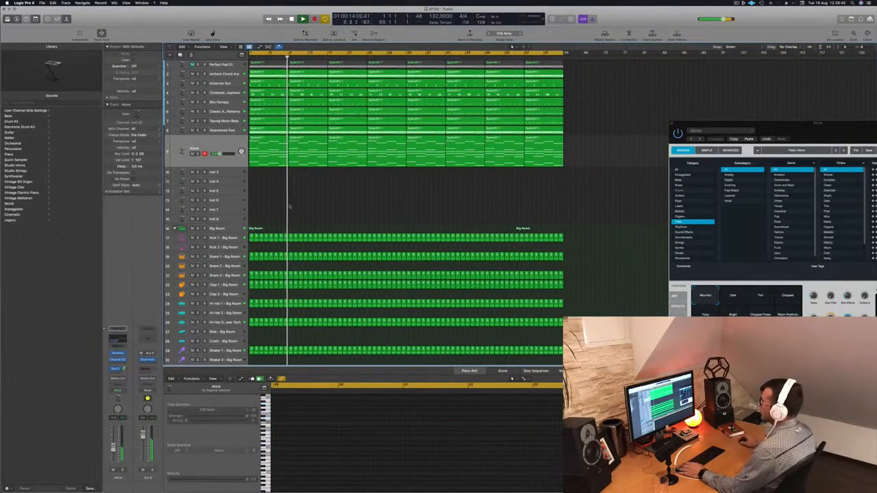
Audition the Alone layer in solo from the start, then replay it in the full mix.
key("Return")
key("s")
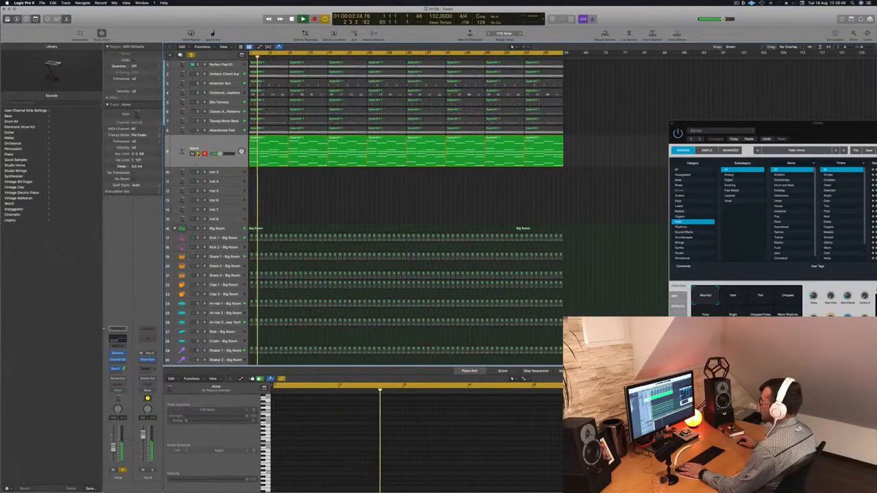
left_click(198, 155)
left_click(198, 159)
key("Return")
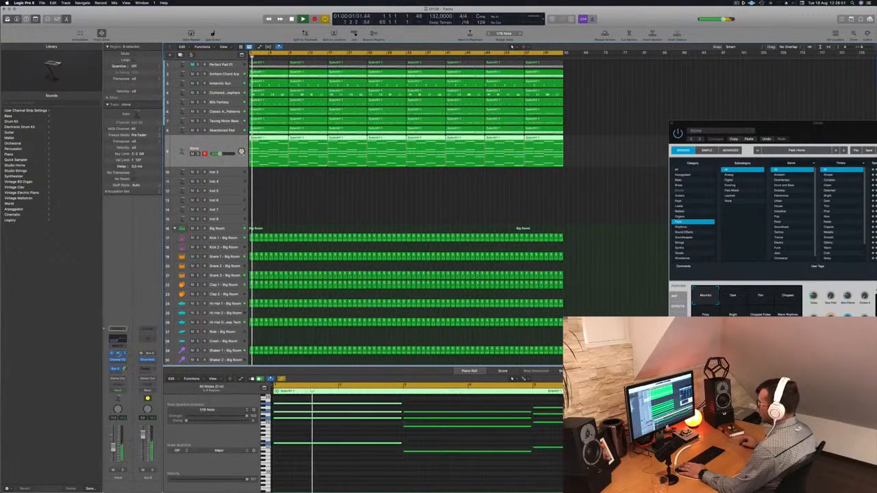
Open Alchemy on the Alone track and audition the Dark, Thin and Chopped performance snapshots, plus the one beneath Mournful.
left_click(118, 354)
left_click(119, 353)
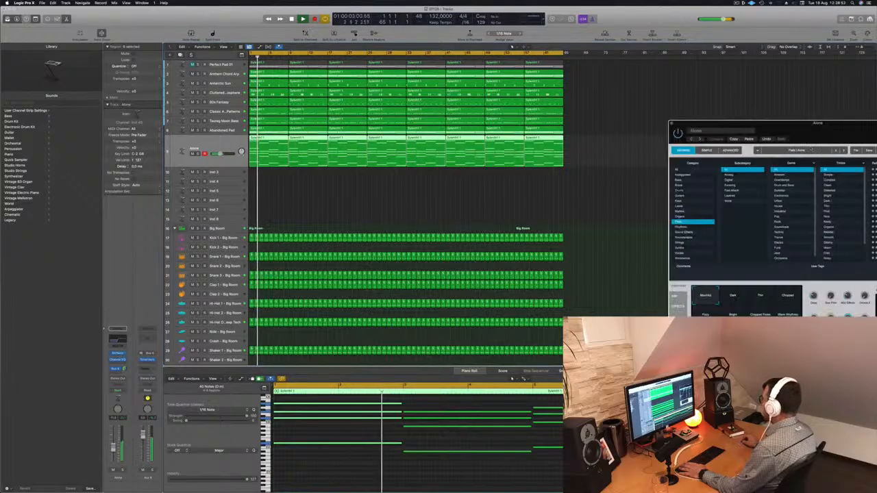
left_click_drag(826, 131, 604, 94)
left_click(516, 265)
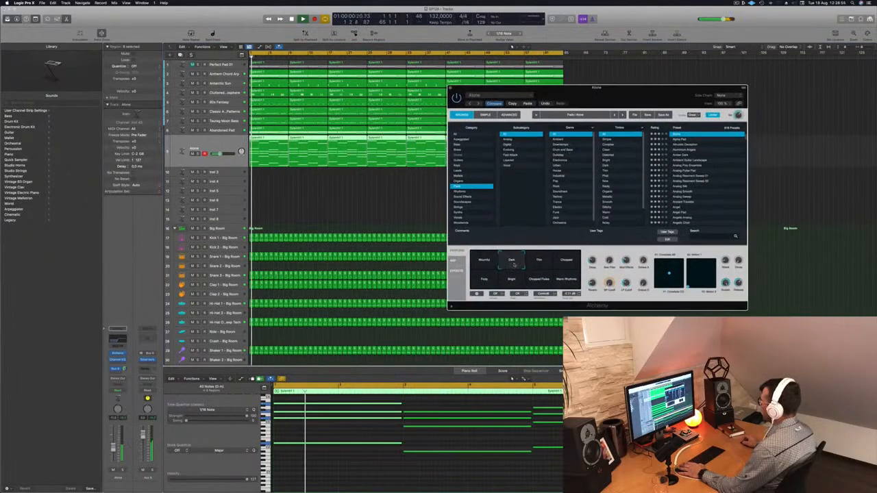
left_click(540, 265)
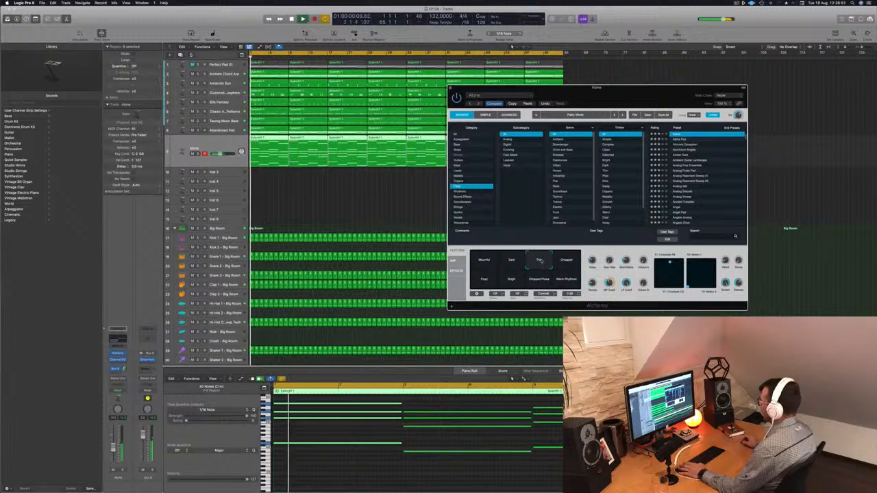
left_click(570, 264)
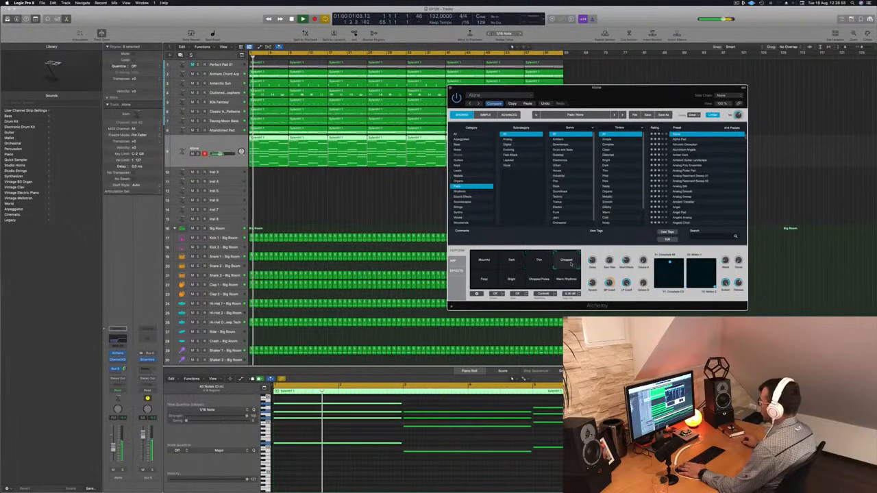
left_click(484, 283)
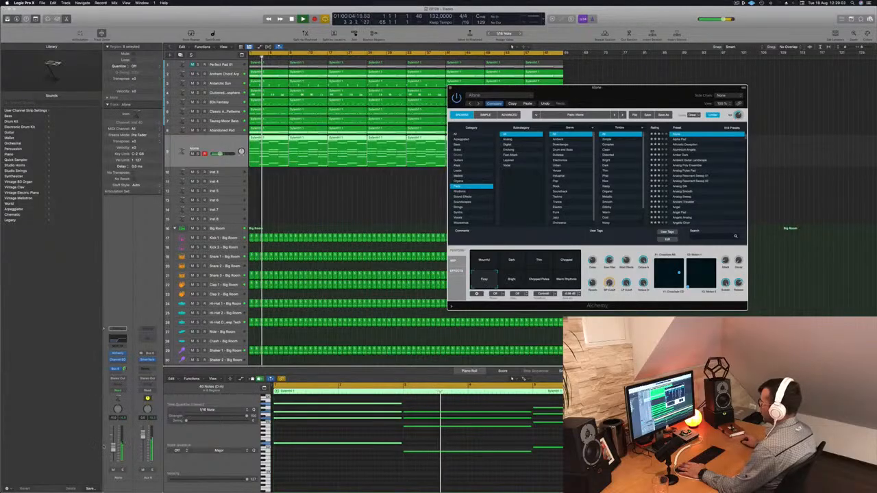
Lower the Alone track's volume slightly, compare the Bright, Chopped Pulses and Warm Rhythms snapshots, and select the snapshot beneath Mournful.
key("space")
left_click(113, 450)
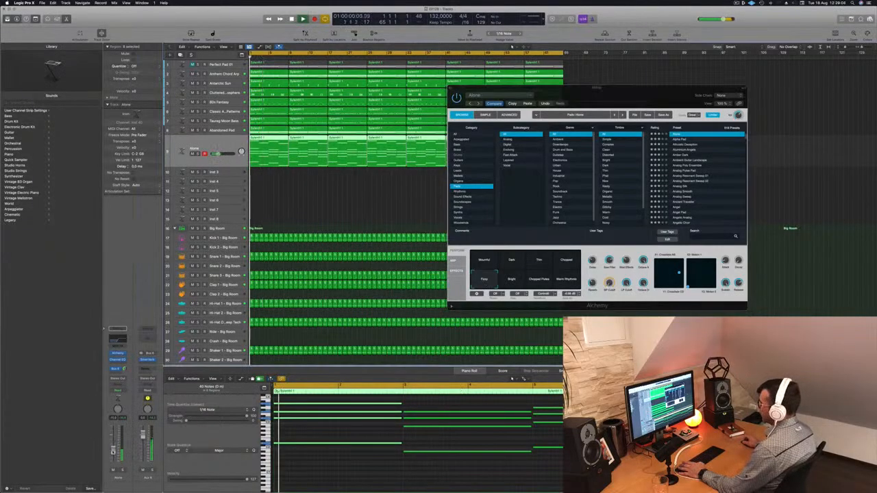
left_click(510, 281)
left_click(537, 280)
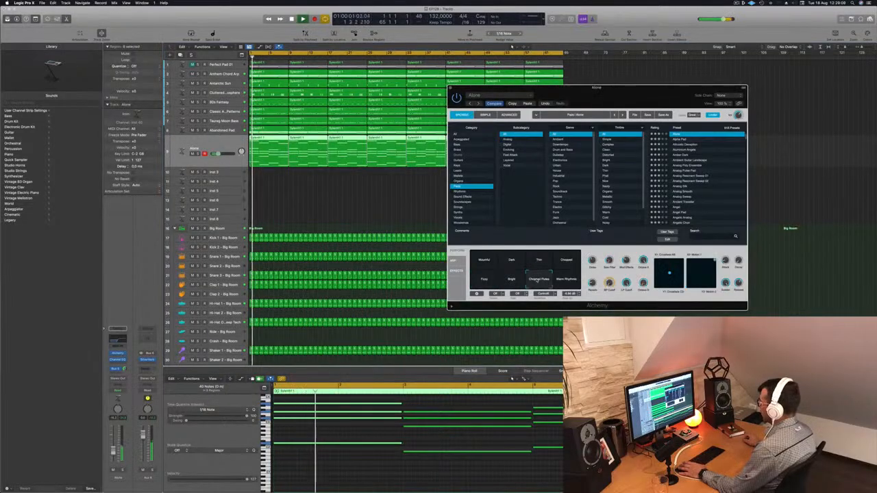
left_click(570, 280)
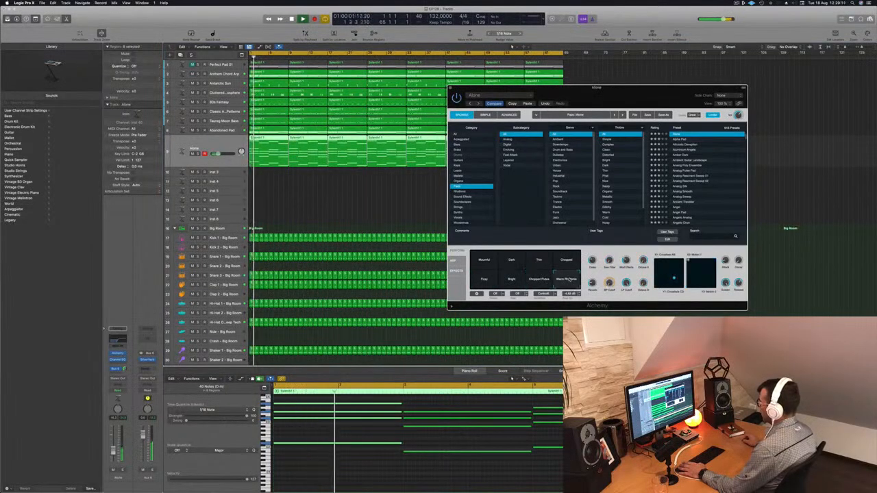
left_click(484, 280)
key("space")
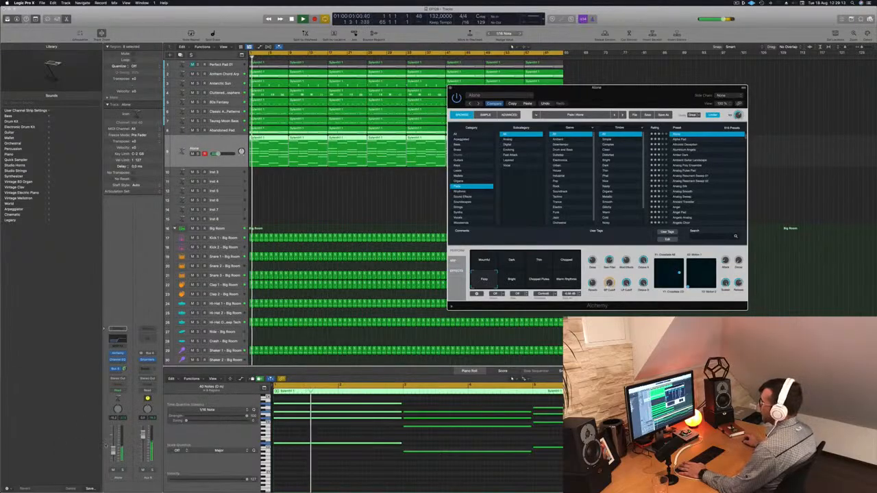
Check the Alone layer in solo and in the mix, then close Alchemy and return to the start.
left_click(195, 149)
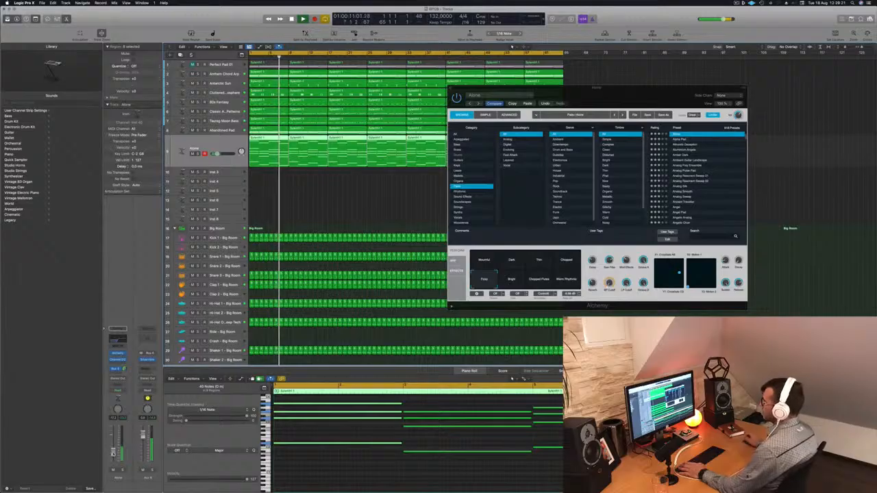
left_click(122, 470)
left_click(123, 470)
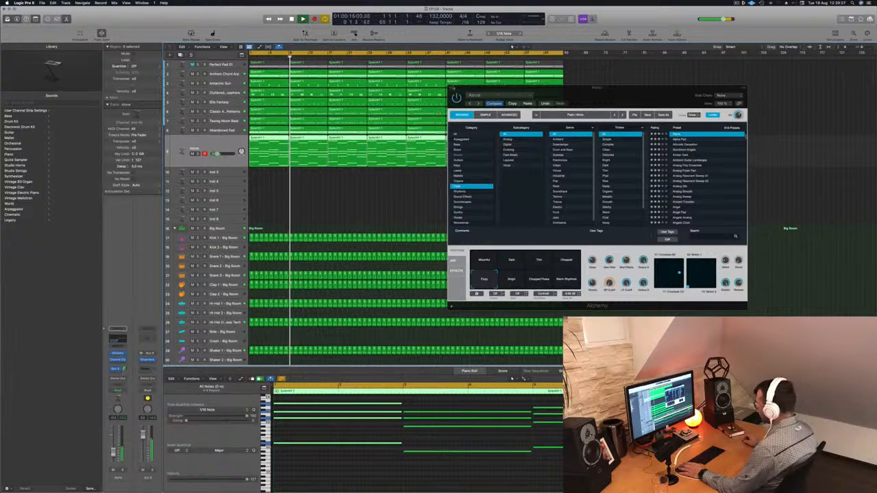
left_click(451, 88)
left_click(385, 207)
key("Return")
Duplicate the Alone track with its channel settings as an empty track directly below it.
left_click(224, 144)
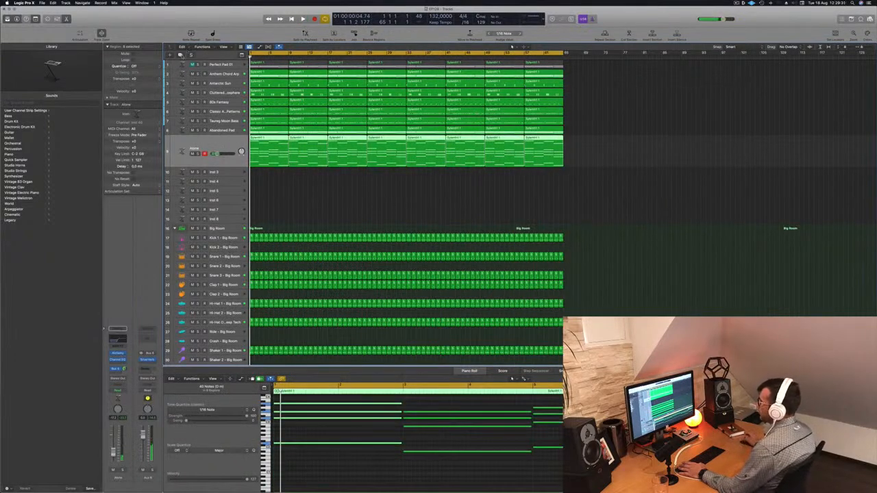
key("super+d")
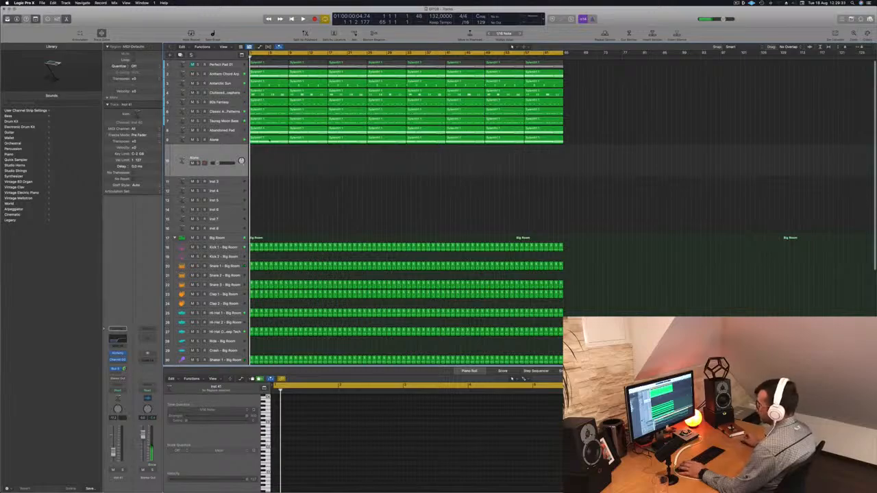
left_click(269, 139)
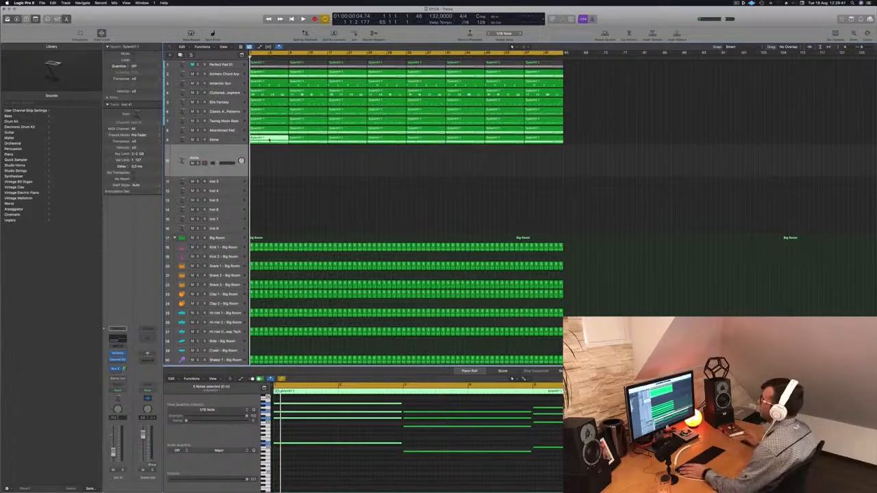
left_click(290, 159)
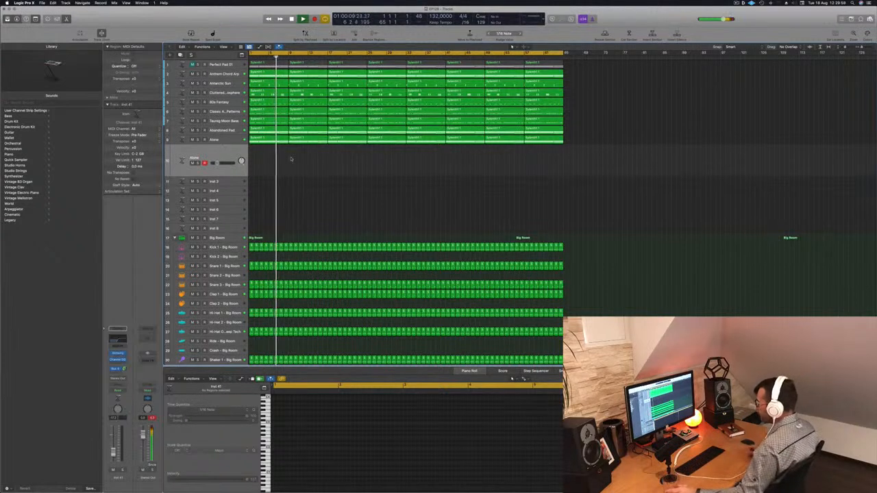
Select every region in the arrangement, rename them all after their tracks, and deselect them.
key("super+a")
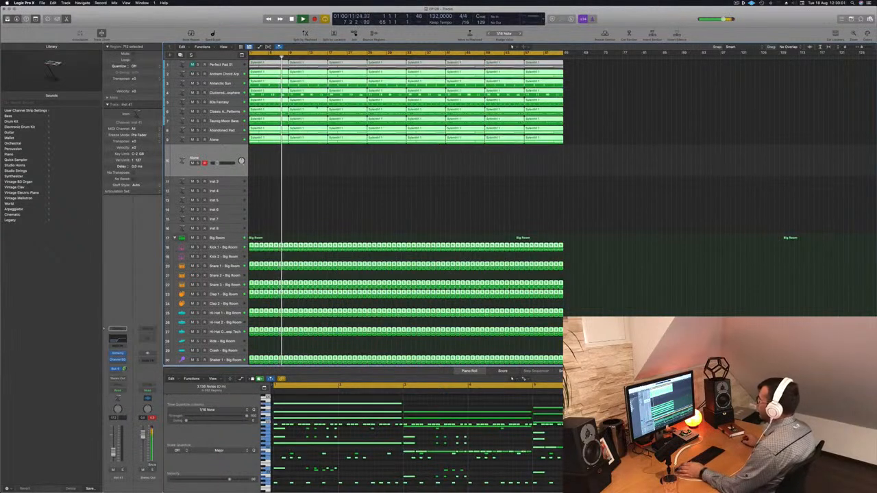
right_click(311, 108)
left_click(317, 170)
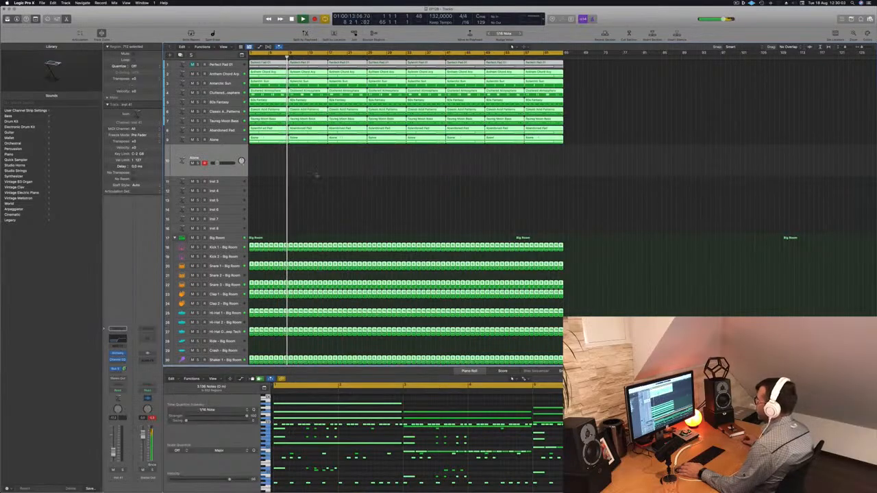
left_click(317, 171)
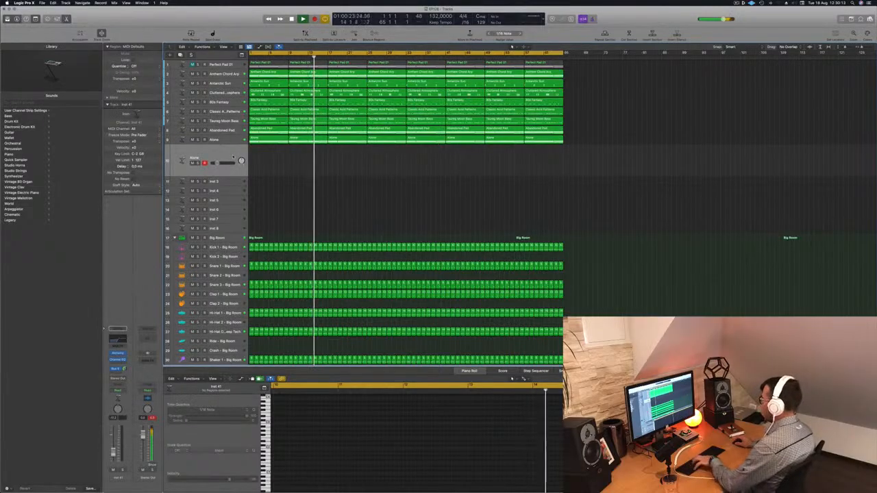
Show the Musical Typing keyboard and raise the duplicate Alone track's volume while playing test notes.
key("super+k")
left_click(745, 93)
key("g")
key("h")
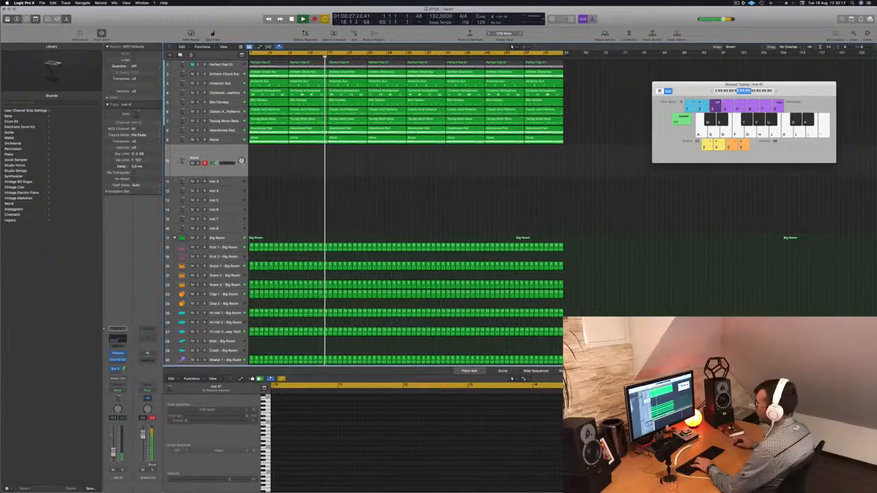
left_click_drag(113, 453, 113, 439)
key("h")
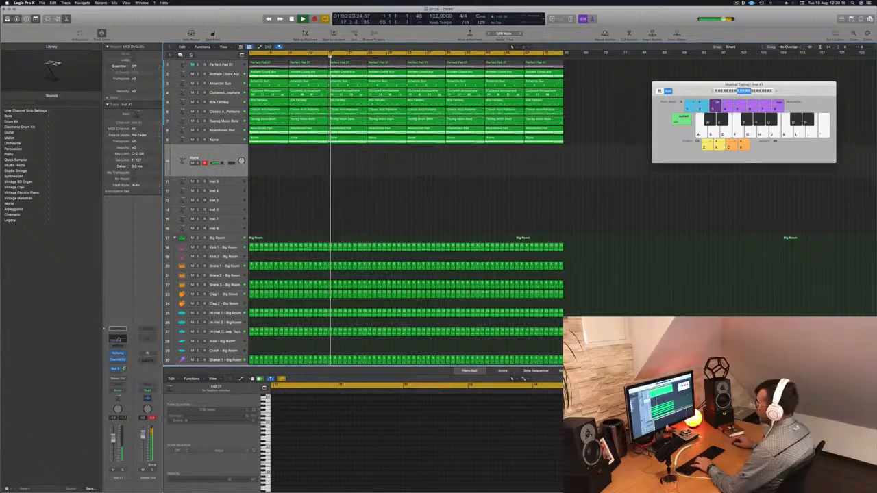
Lower the low cut frequency in the duplicate Alone track's Channel EQ, then close the EQ.
left_click(118, 339)
left_click_drag(500, 176, 346, 178)
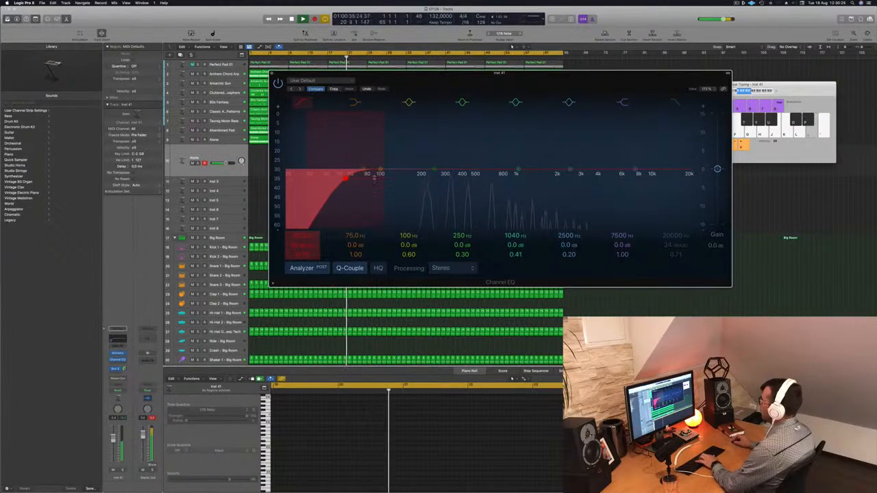
key("super+w")
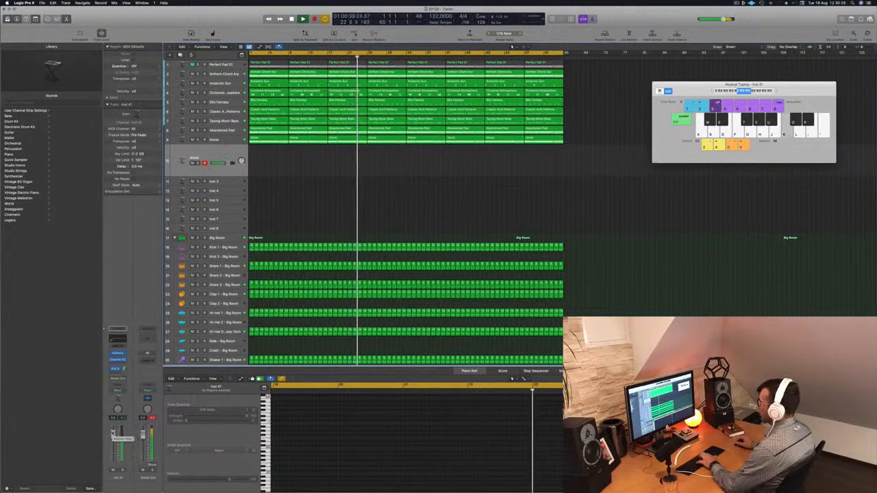
Try out melody notes on the duplicate Alone track over the playing arrangement.
key("g")
key("h")
key("j")
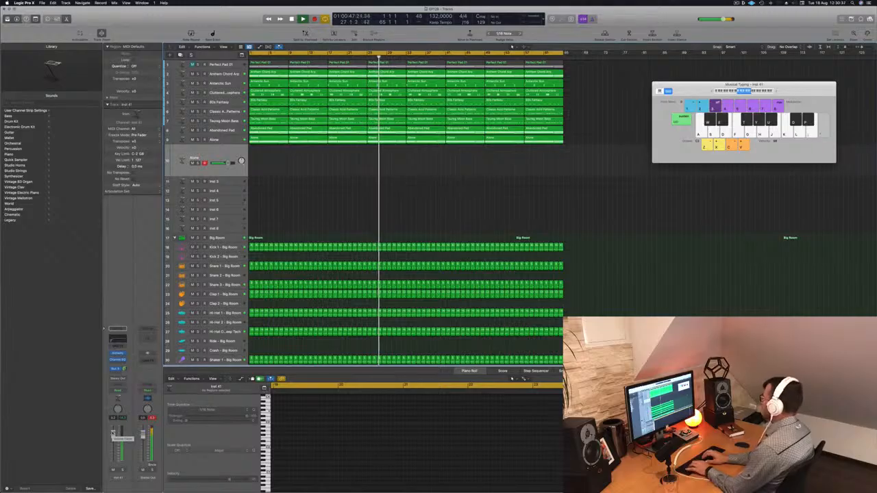
key("f")
key("d")
key("f")
Shift Musical Typing up an octave and try a higher melody on the duplicate Alone track.
left_click_drag(777, 93, 778, 93)
key("x")
key("f")
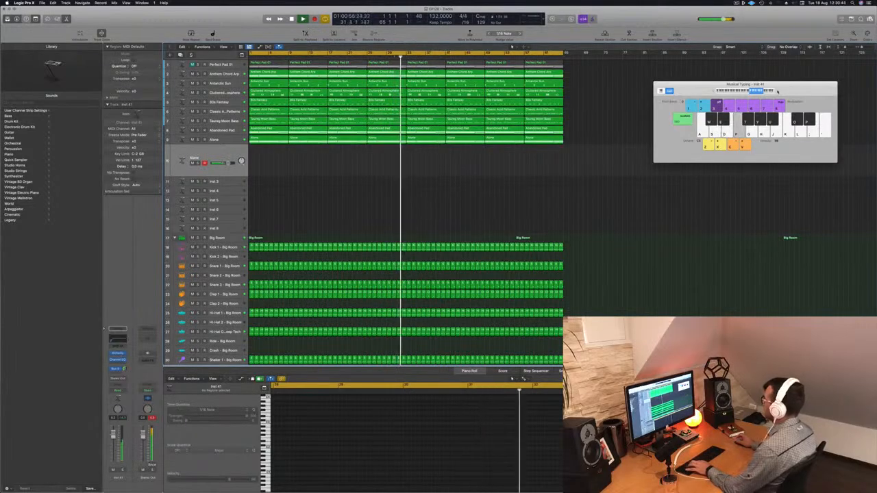
key("a")
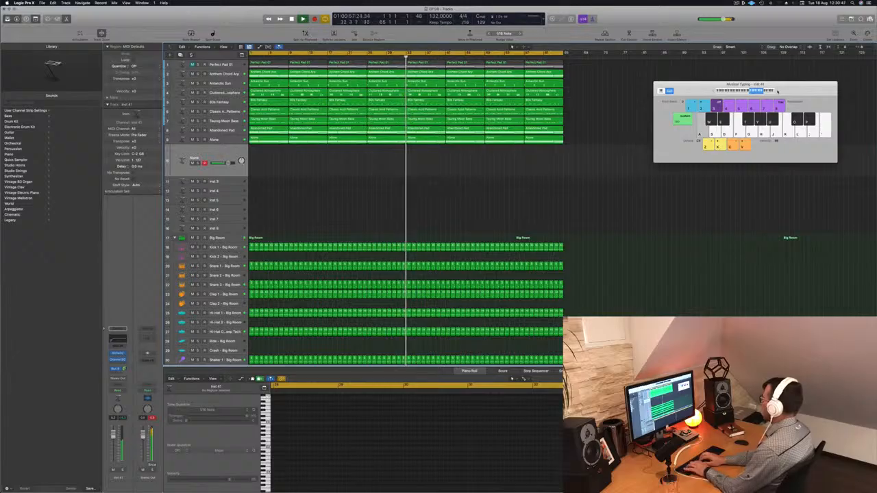
key("s")
key("a")
key("d")
key("a")
key("d")
key("a")
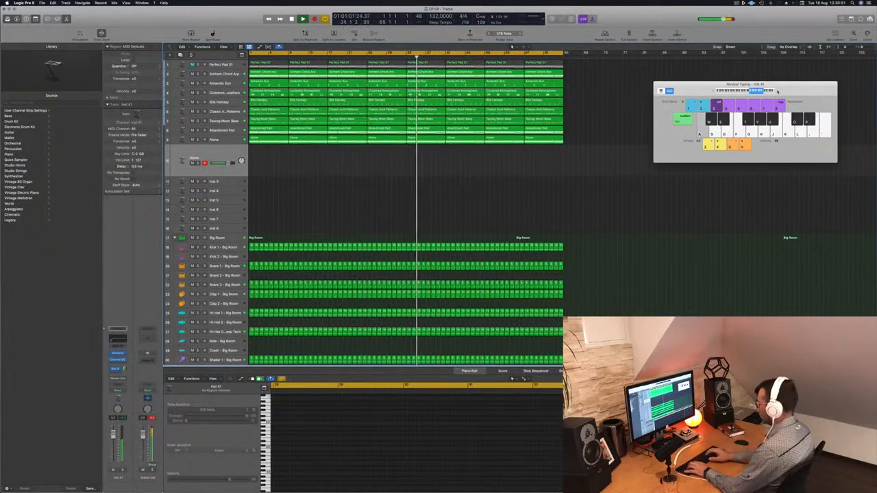
Adjust the duplicate Alone track's bus send level and check it with a test note.
left_click_drag(777, 92, 757, 94)
left_click_drag(124, 369, 126, 371)
key("a")
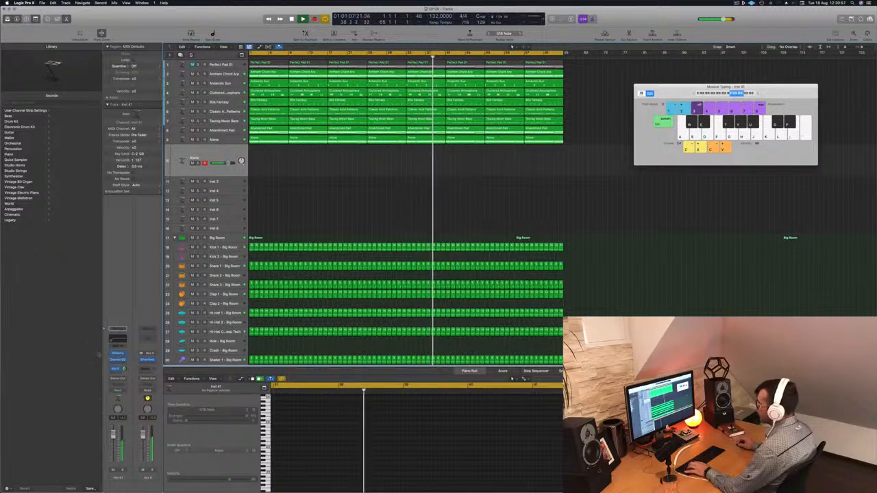
Open Alchemy on the duplicate Alone track and select the Mournful snapshot.
left_click(118, 359)
left_click_drag(427, 89, 557, 96)
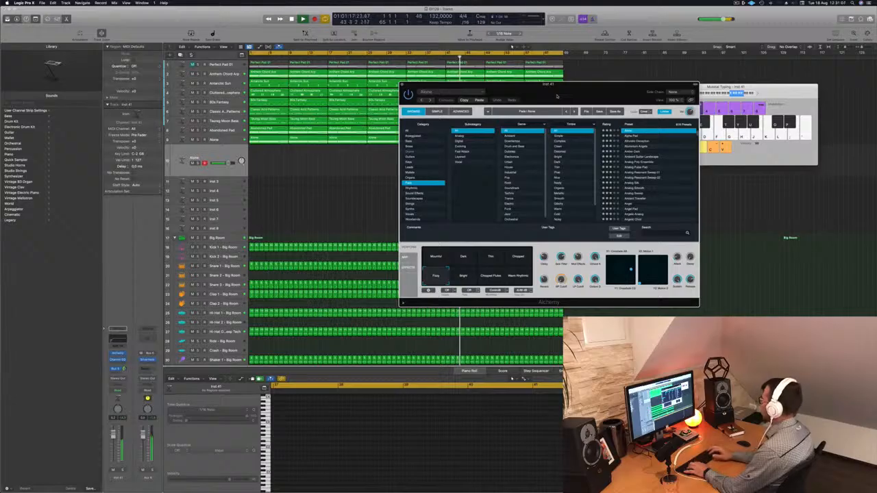
left_click_drag(563, 92, 605, 129)
left_click(476, 300)
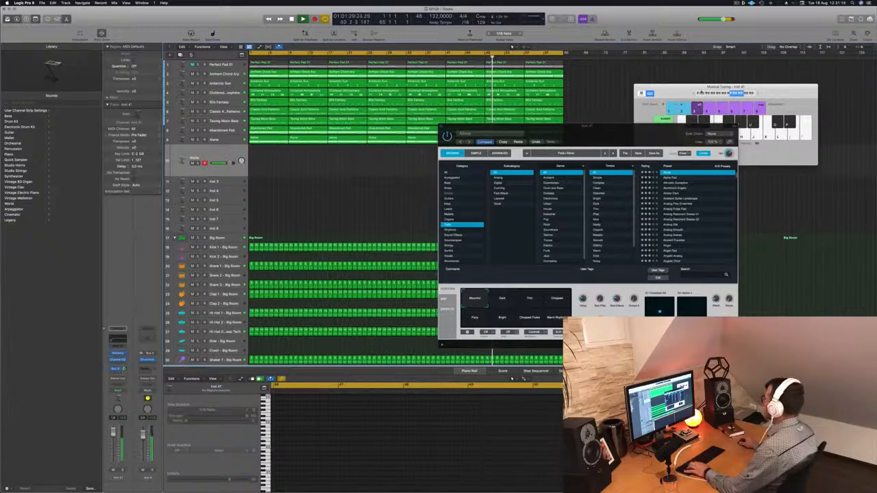
Shift Musical Typing to a lower note range and rehearse a melody with the Mournful sound.
left_click(695, 94)
key("a")
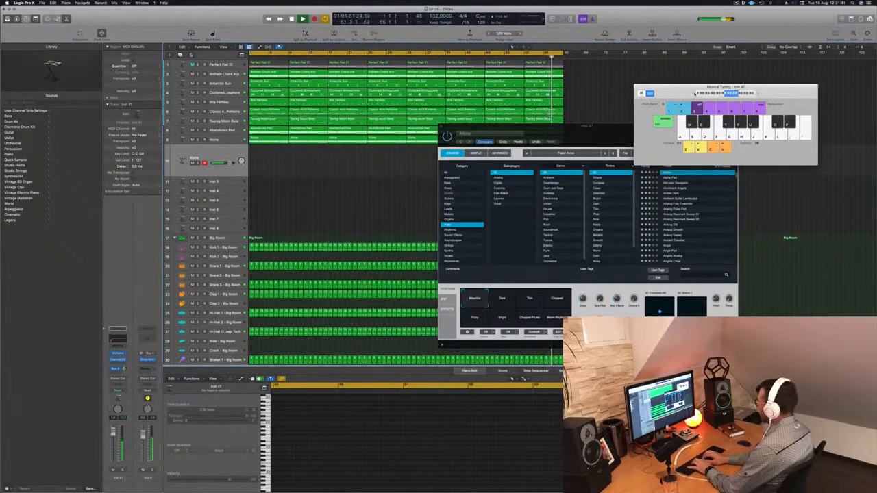
key("apostrophe")
key("semicolon")
key("l")
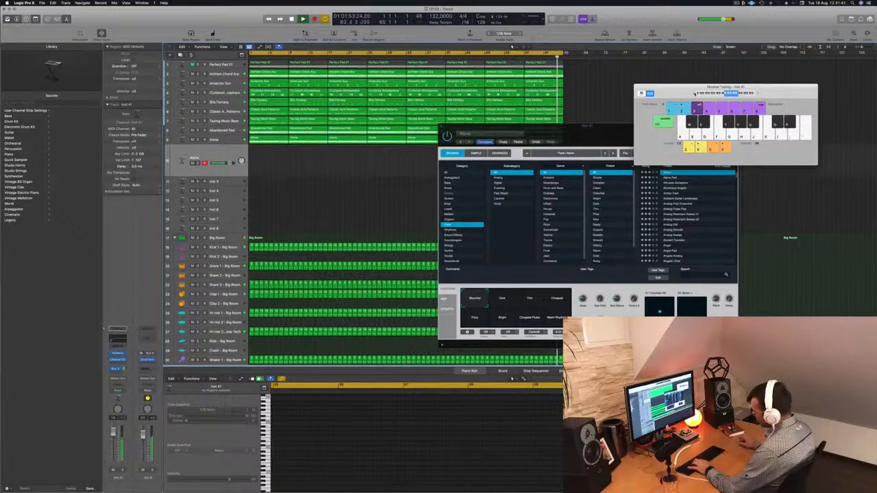
Move the Alchemy window aside and record the melody on the duplicate Alone track from about bar 18 to bar 45.
left_click_drag(548, 126, 507, 155)
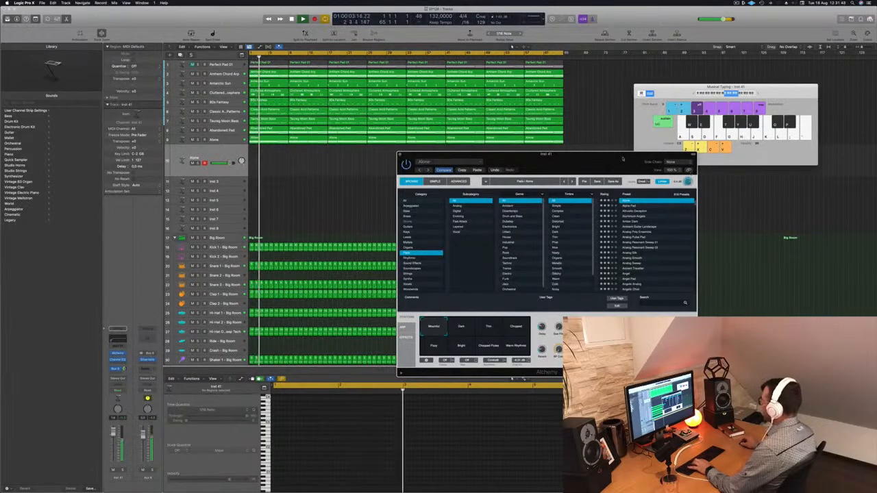
left_click_drag(622, 163, 645, 167)
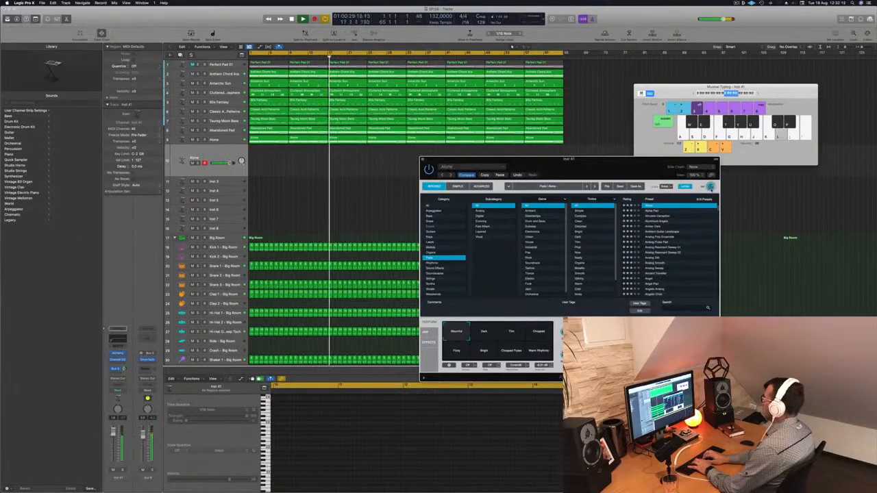
key("r")
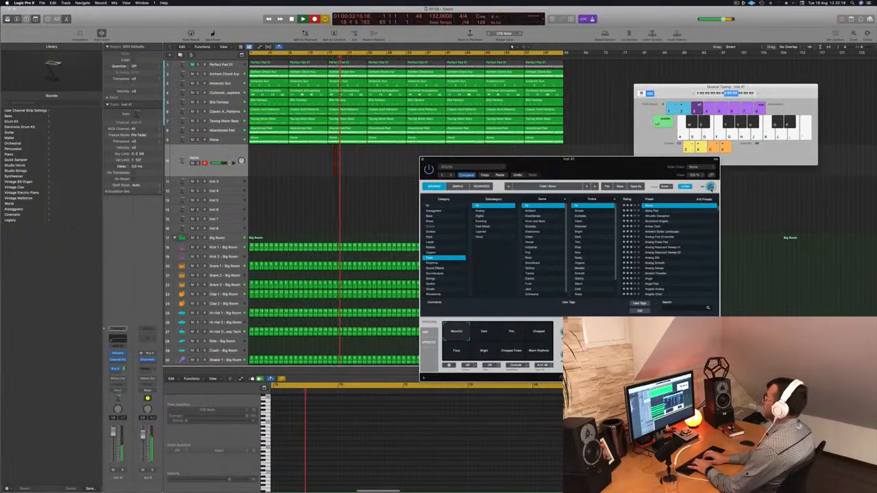
key("l")
key("apostrophe")
key("h")
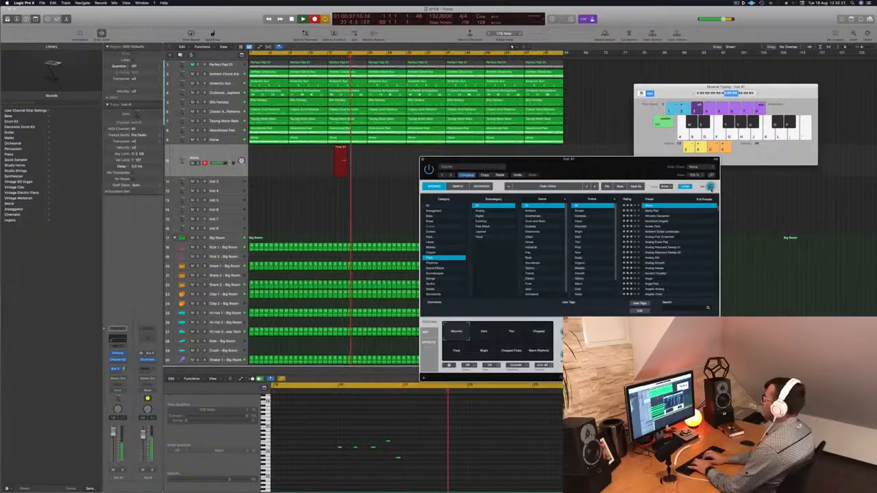
key("l")
key("l")
key("l")
key("apostrophe")
key("semicolon")
key("g")
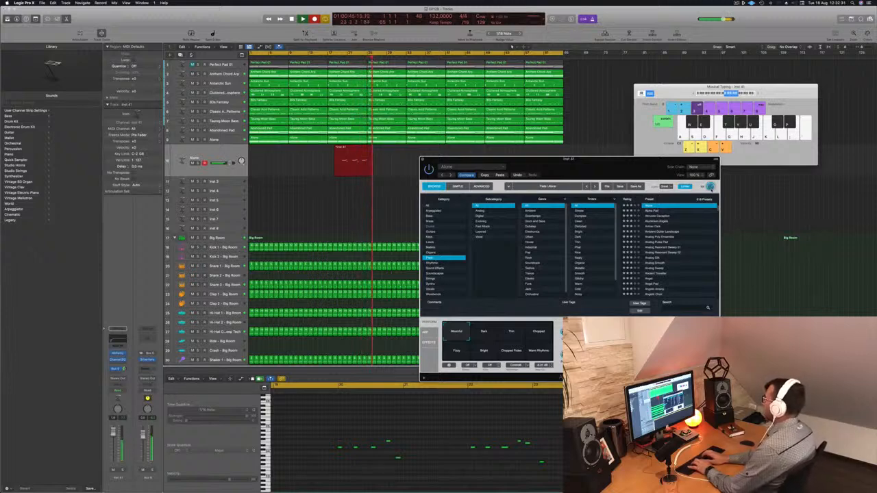
key("apostrophe")
key("semicolon")
key("g")
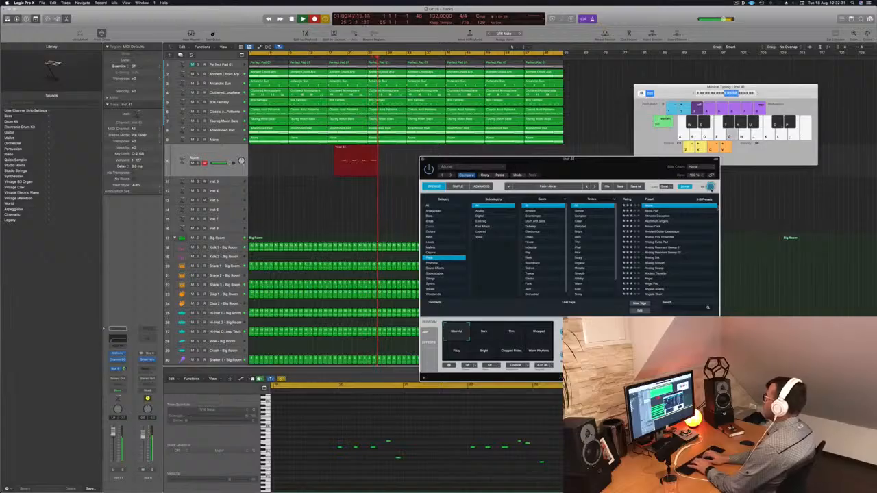
key("l")
key("l")
key("apostrophe")
key("semicolon")
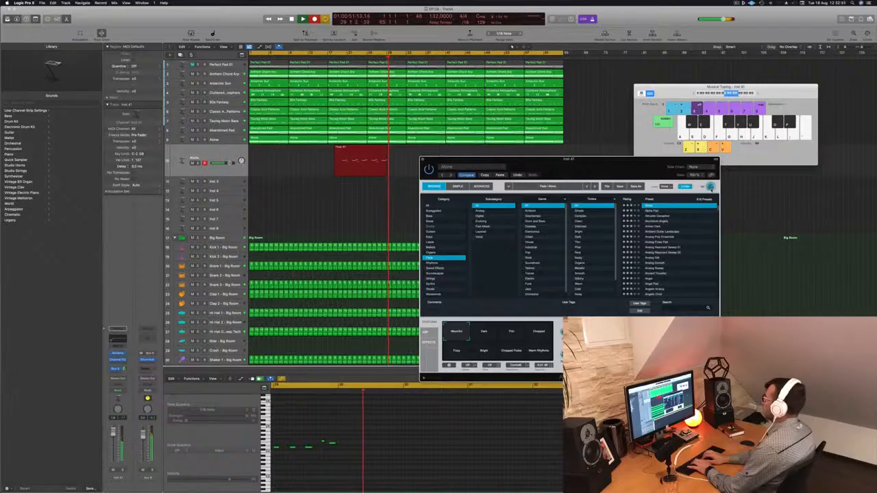
key("l")
key("l")
key("apostrophe")
key("semicolon")
key("g")
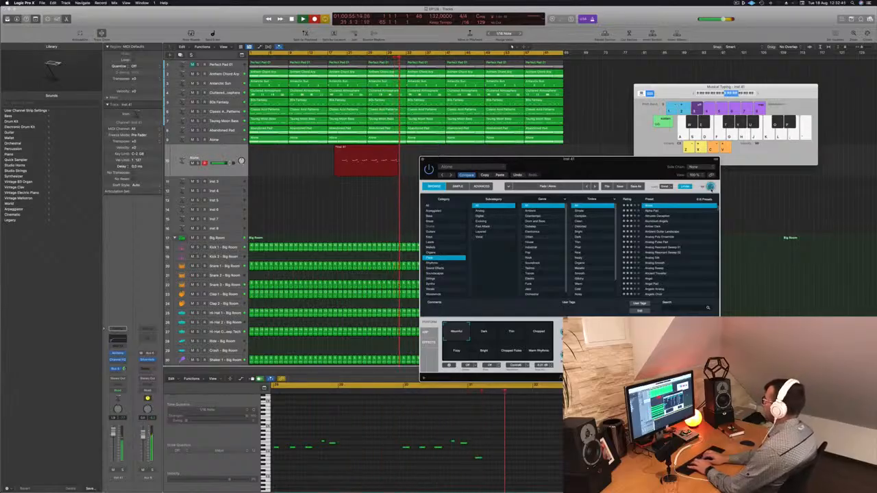
key("l")
key("l")
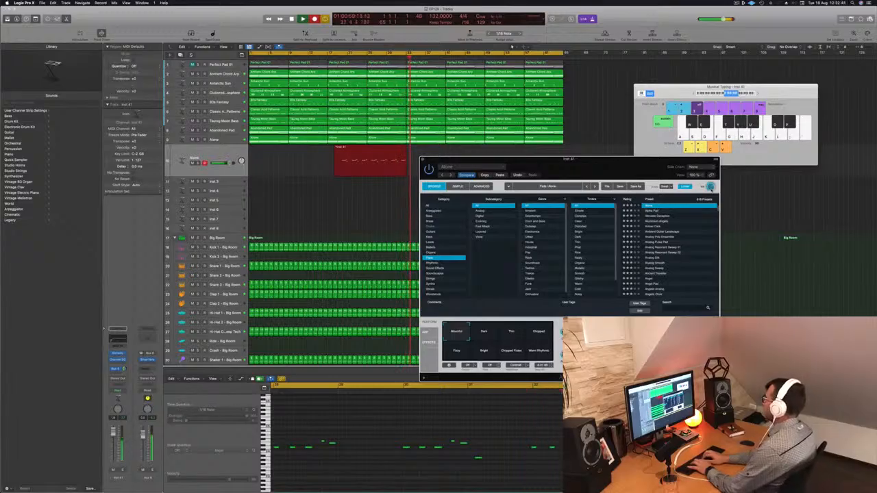
key("l")
key("apostrophe")
key("semicolon")
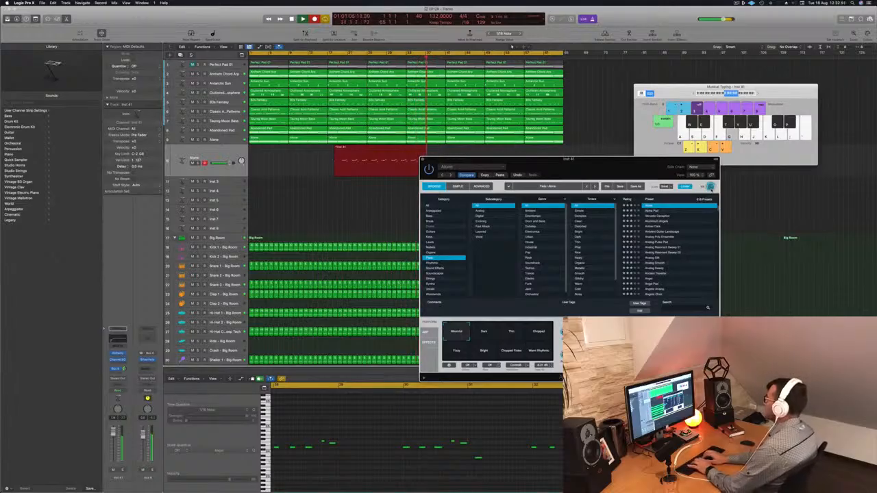
key("h")
key("h")
key("g")
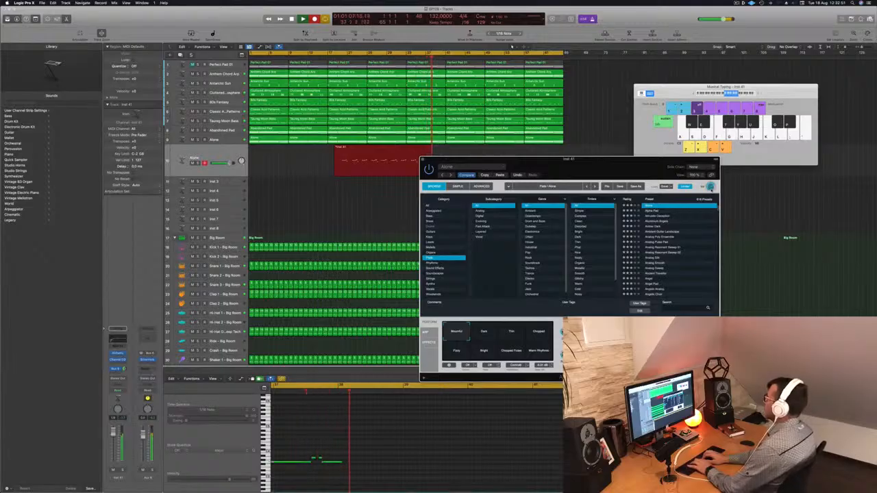
key("apostrophe")
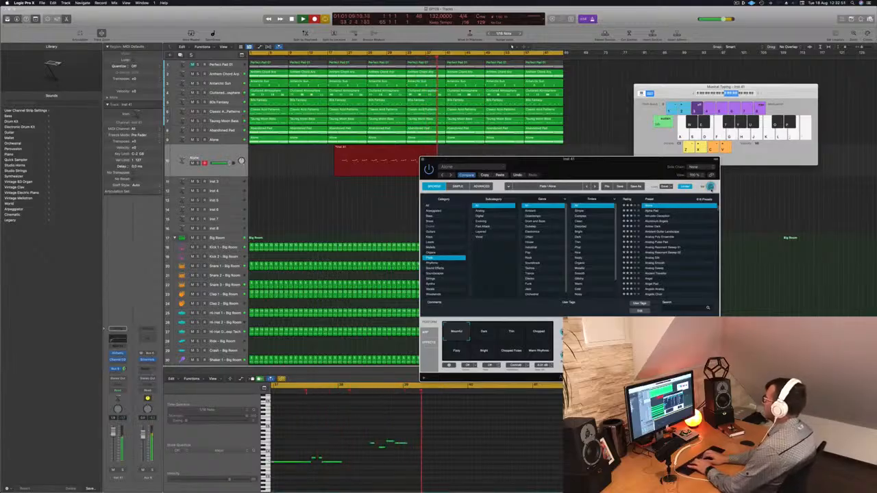
key("apostrophe")
key("semicolon")
key("l")
key("h")
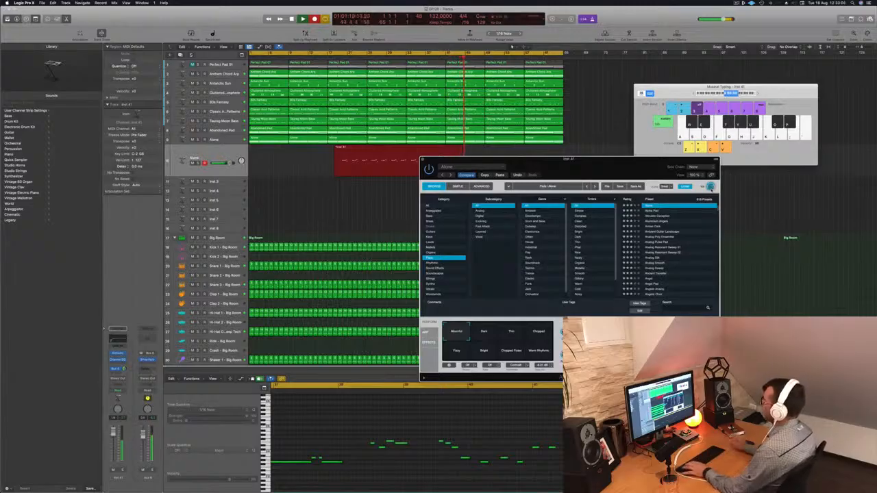
key("space")
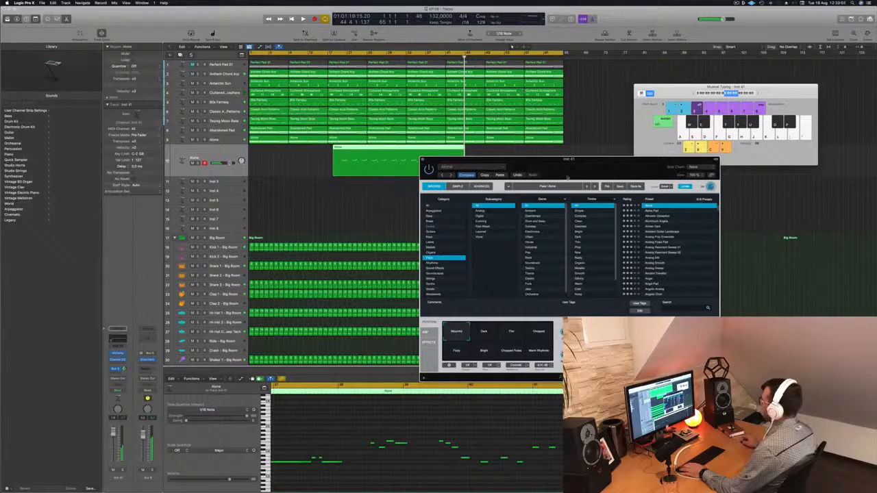
Split the recorded melody region at bar 25, moving the later part to bar 1 and the leftover piece to about bar 48.
left_click_drag(569, 160, 676, 157)
left_click(368, 151)
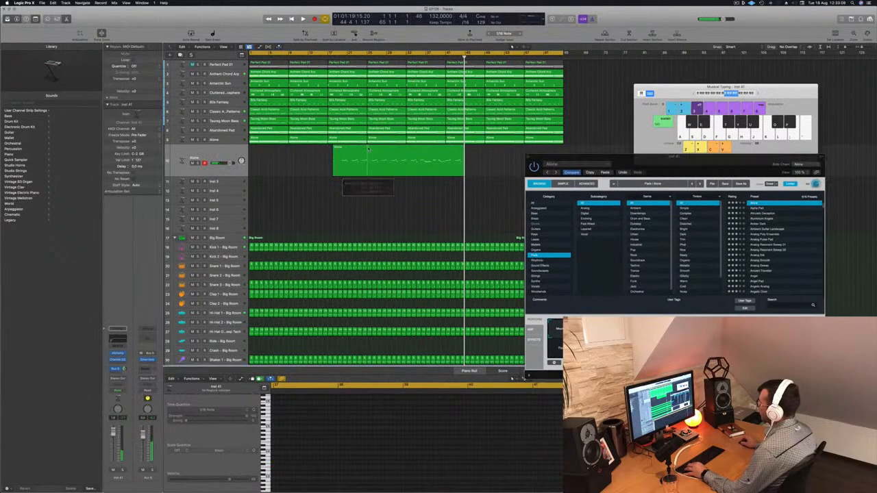
double_click(367, 150)
left_click(351, 152)
left_click(387, 152)
left_click_drag(324, 152, 272, 154)
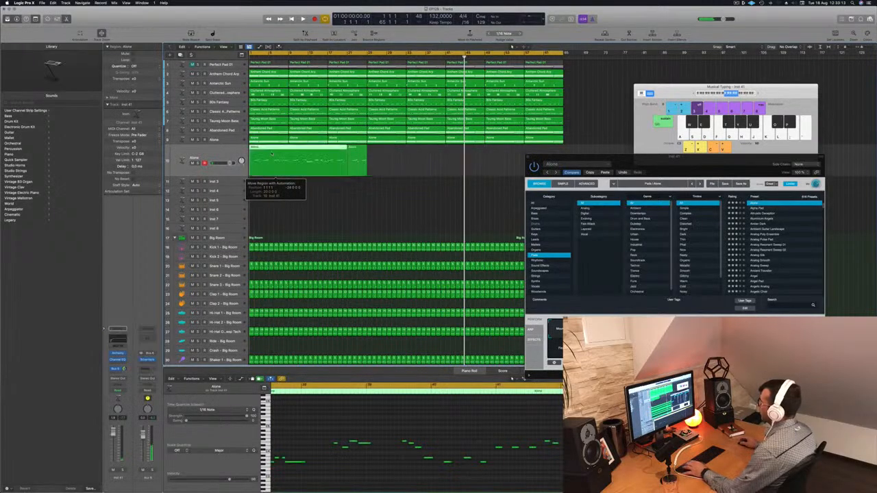
key("space")
left_click_drag(357, 156, 489, 157)
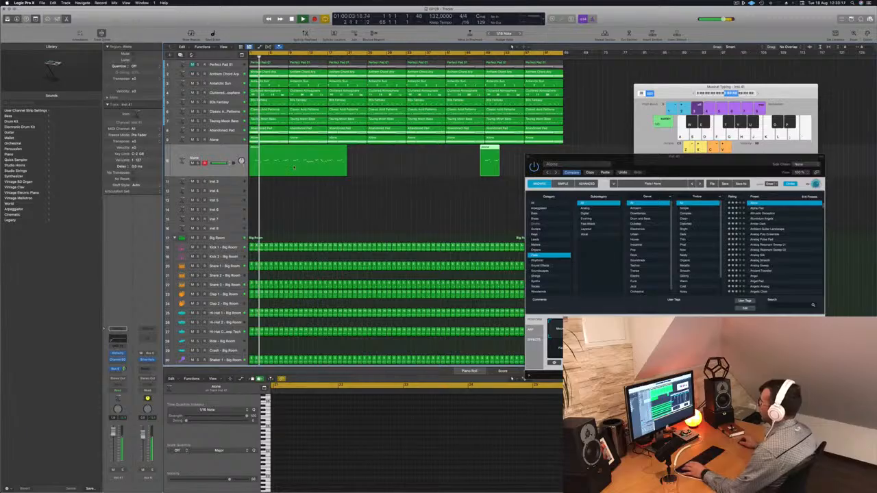
Cut the first bar off the long melody region and move the remainder back to bar 1.
key("super+Right")
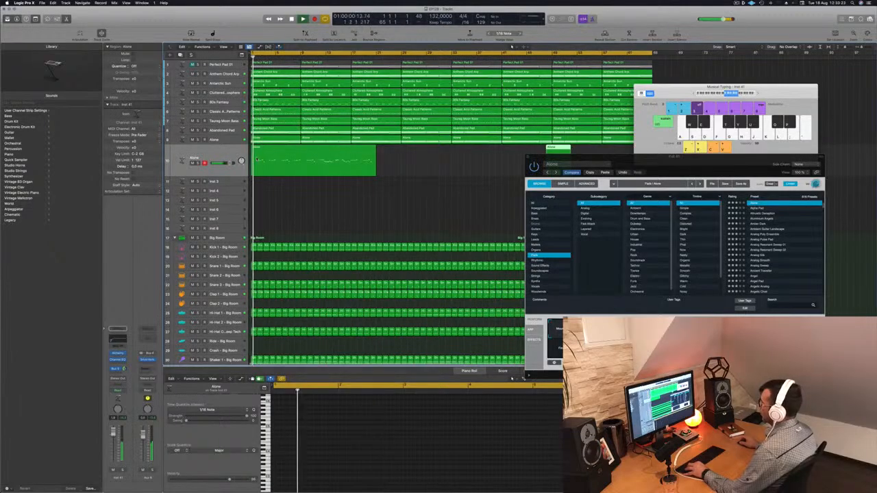
left_click(258, 165)
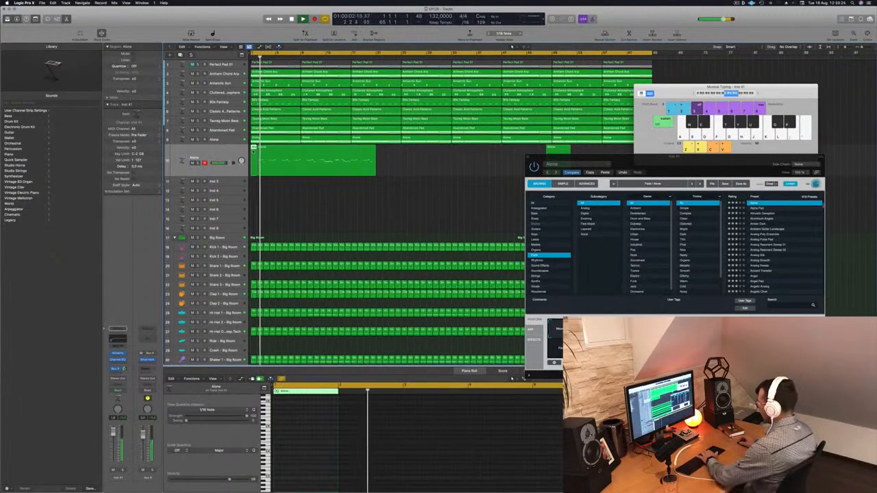
left_click_drag(269, 149, 271, 149)
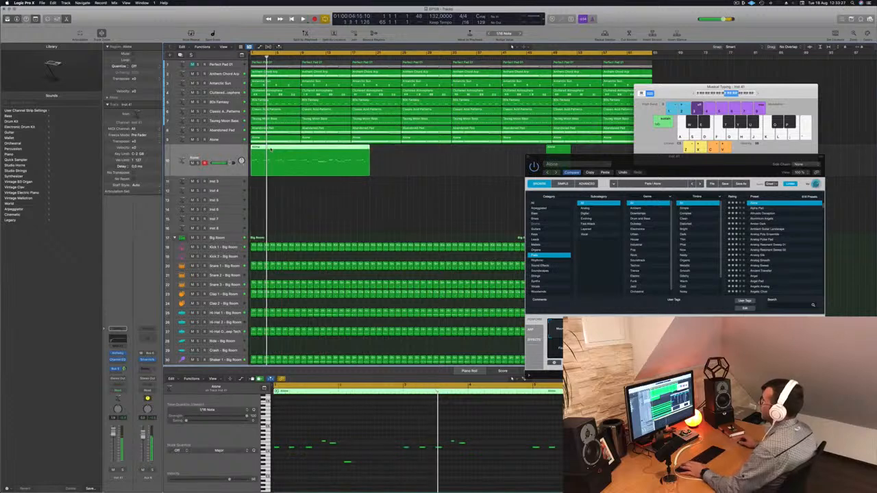
Edit the melody's notes in the Piano Roll, removing the low note that closes the first phrase, and play it from the start.
left_click(385, 441)
key("super+a")
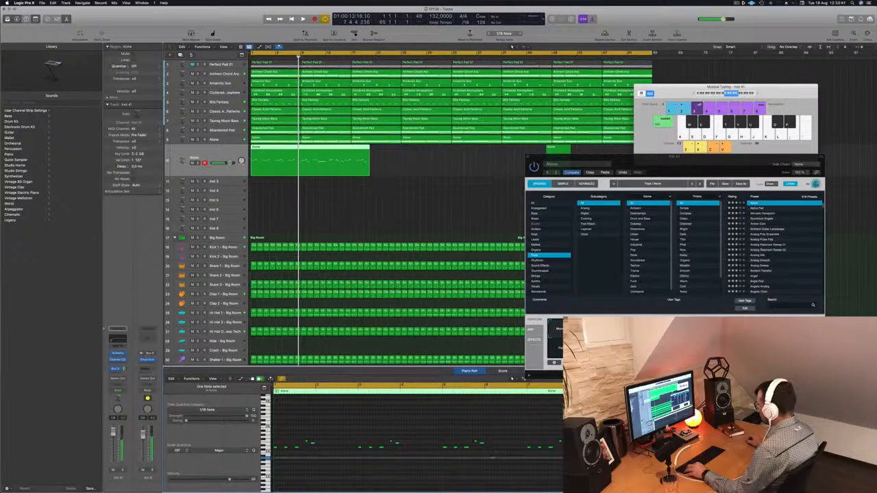
key("Return")
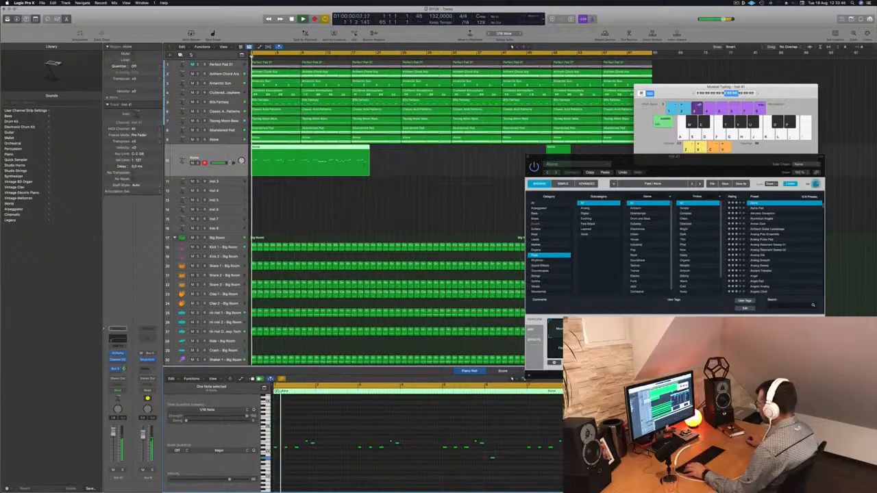
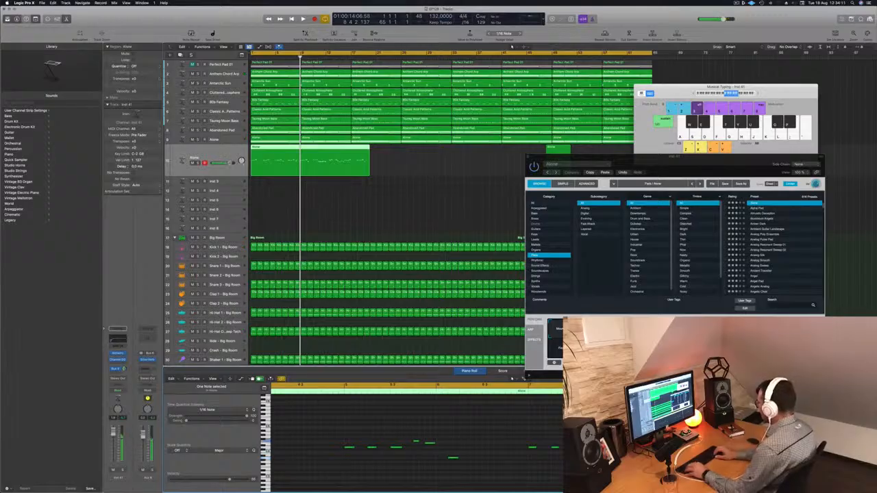
key("Return")
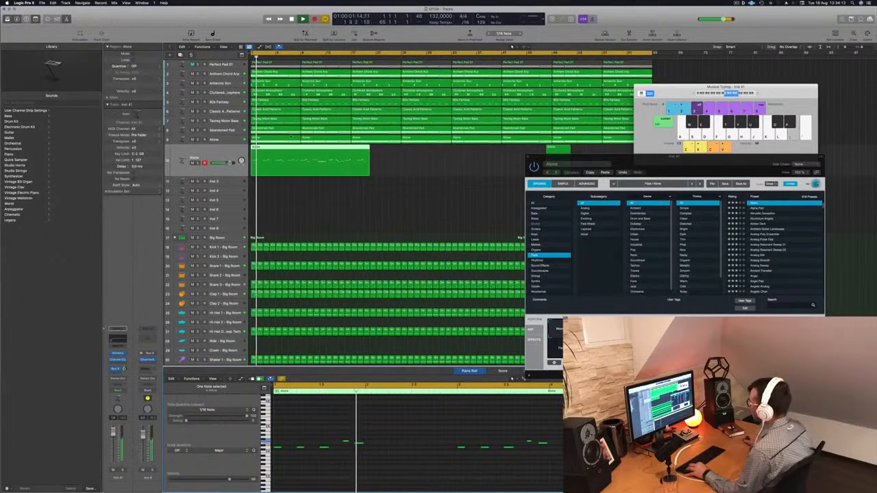
Split the melody region at bar 9 and delete the part after it, keeping the first eight bars.
left_click(301, 149, "super")
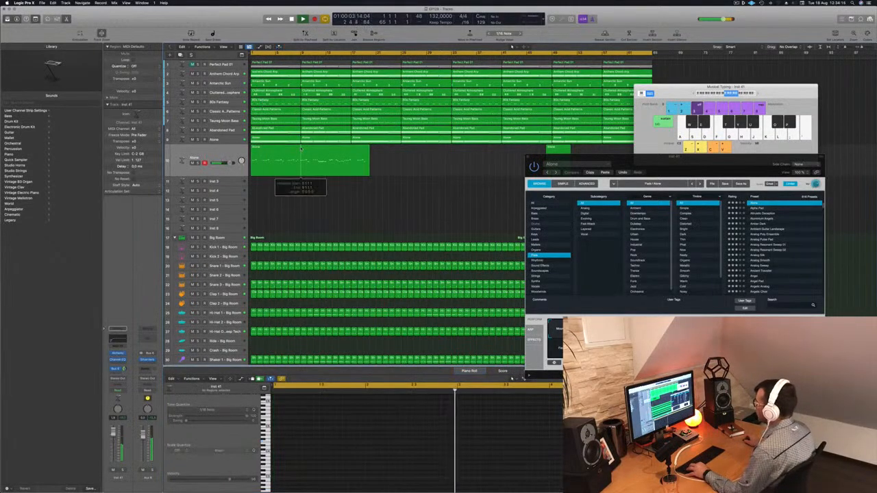
left_click(301, 148, "super")
left_click(306, 150)
key("Delete")
left_click(272, 152)
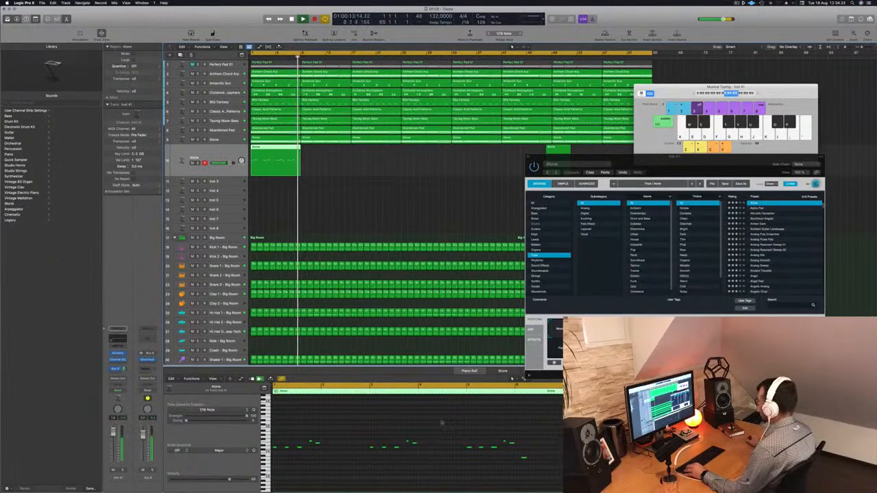
Adjust the closing notes of the eight-bar melody region in the Piano Roll and play it from the start.
left_click(411, 473)
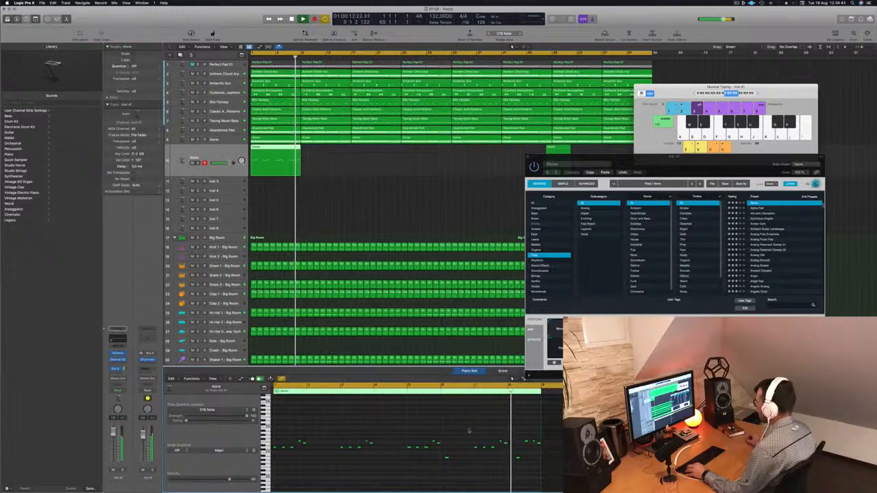
key("space")
scroll(508, 441, "down", 2)
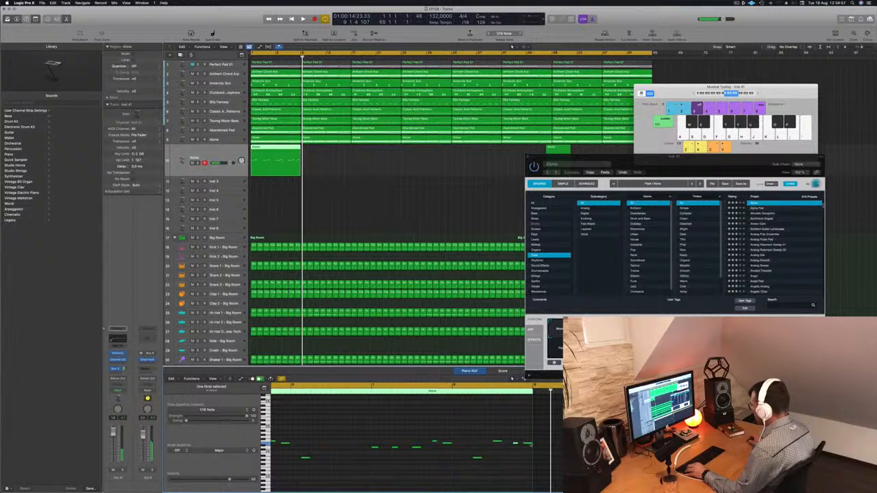
key("Return")
key("space")
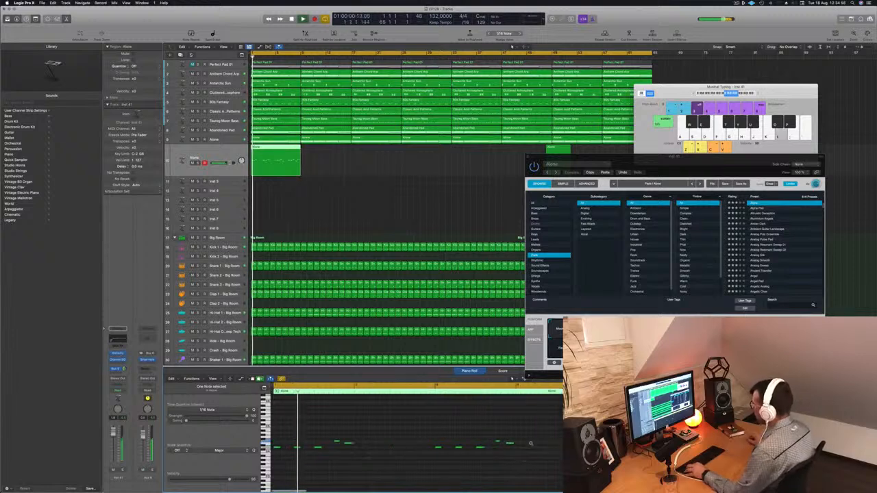
Delete the leftover melody piece near bar 48 on the duplicate Alone track.
key("super+Left")
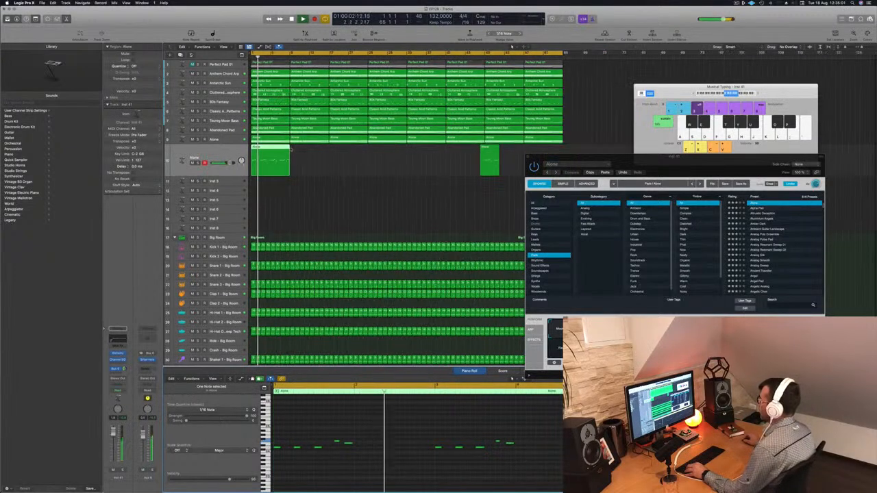
left_click(485, 161)
key("Delete")
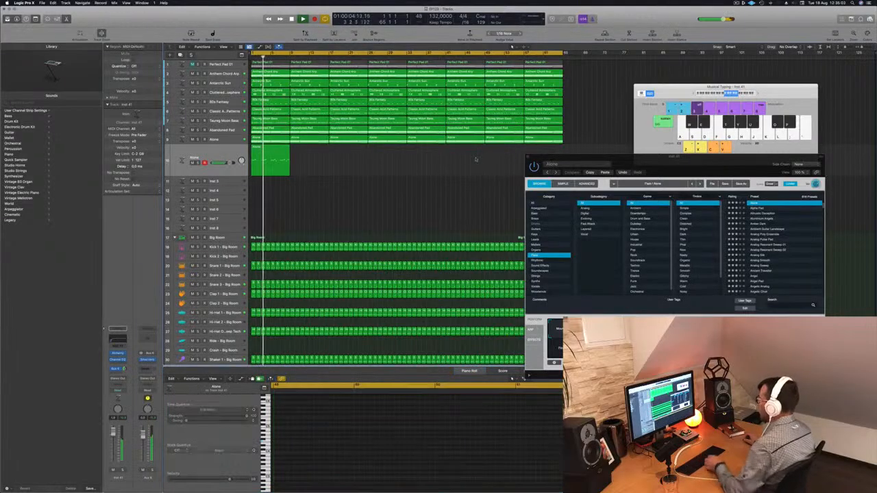
Copy the eight-bar melody region end to end until it fills the track up to bar 65.
left_click(272, 148)
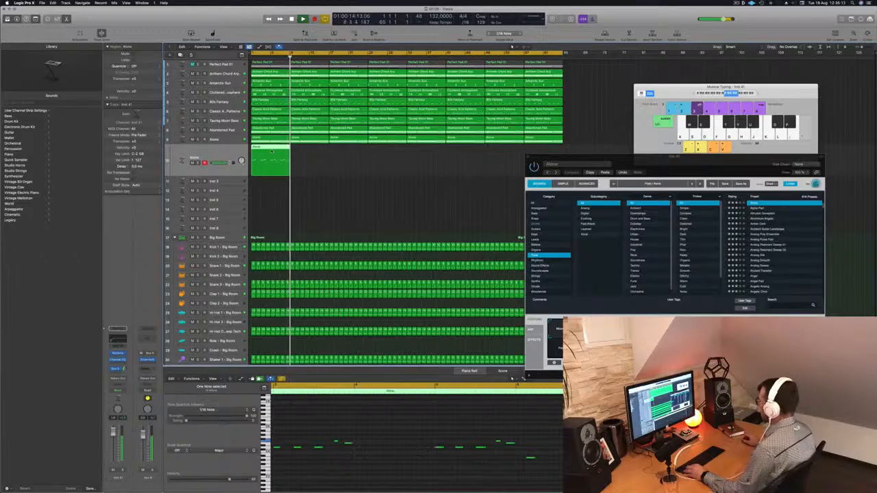
left_click_drag(287, 149, 329, 151)
left_click_drag(268, 149, 344, 148)
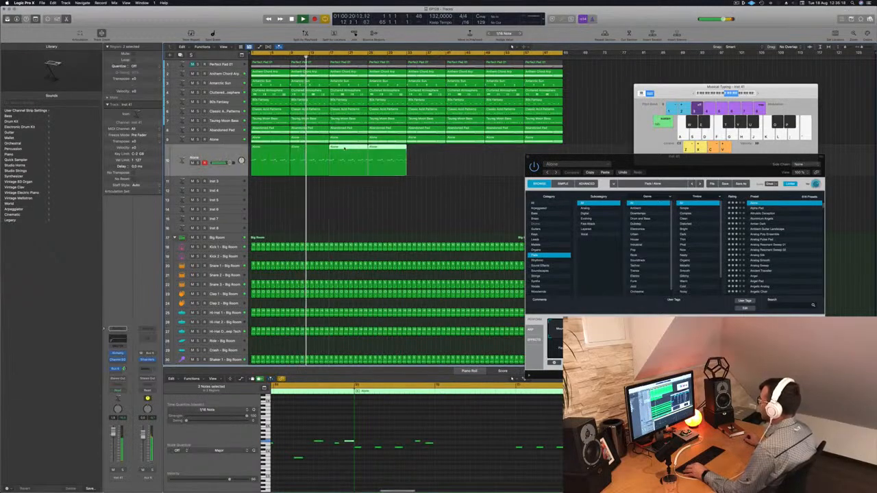
left_click_drag(270, 149, 426, 150)
Play the arrangement from the start with the copied melody and close the Alchemy window.
key("space")
key("space")
left_click(194, 152)
left_click_drag(645, 159, 639, 142)
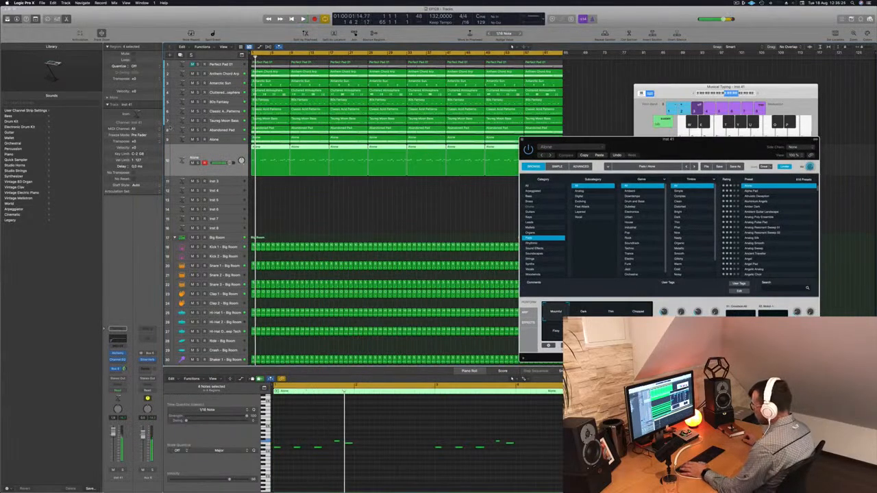
key("space")
left_click(117, 355)
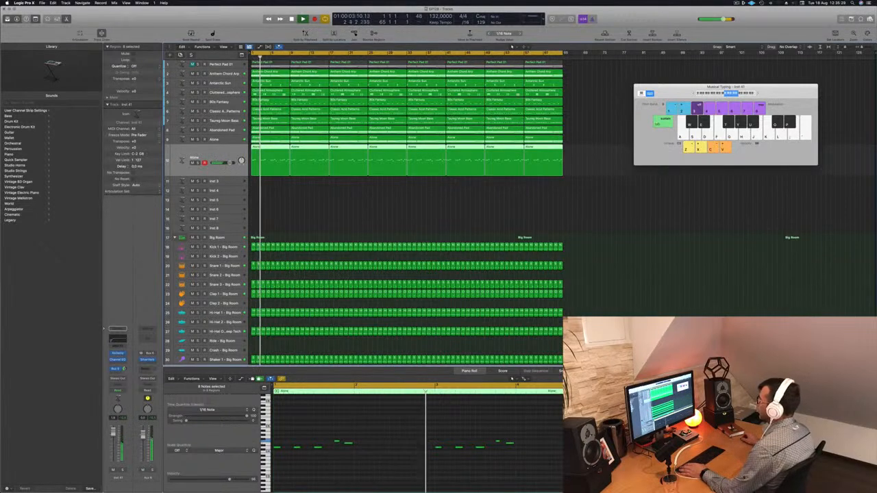
Duplicate the Alone melody track, copy all its melody regions onto the duplicate, mute the original track and start playback.
key("super+d")
key("space")
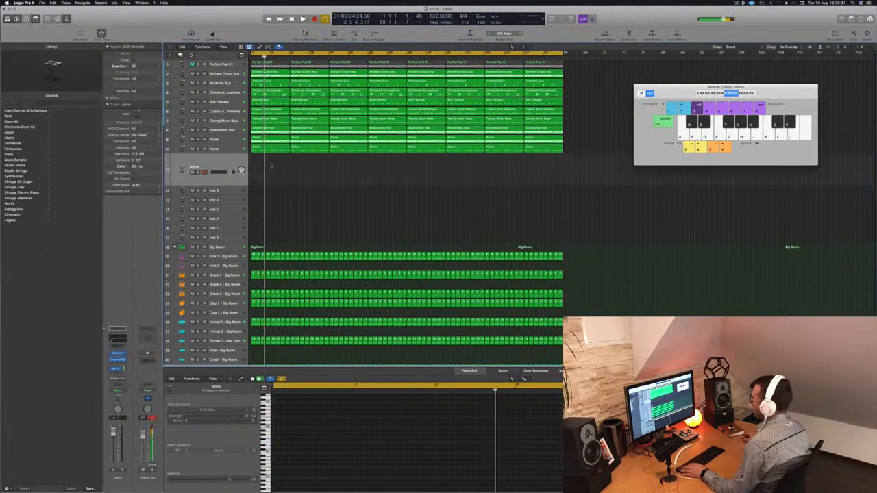
left_click_drag(429, 171, 589, 149)
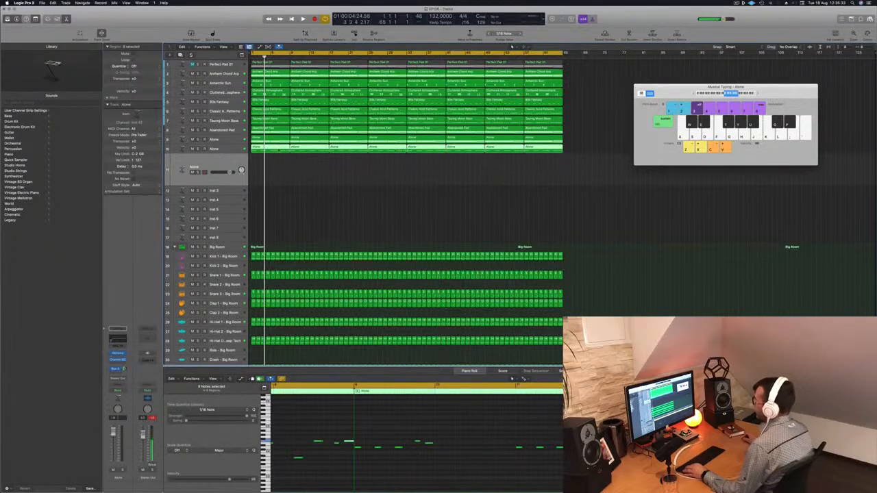
left_click_drag(277, 150, 282, 168)
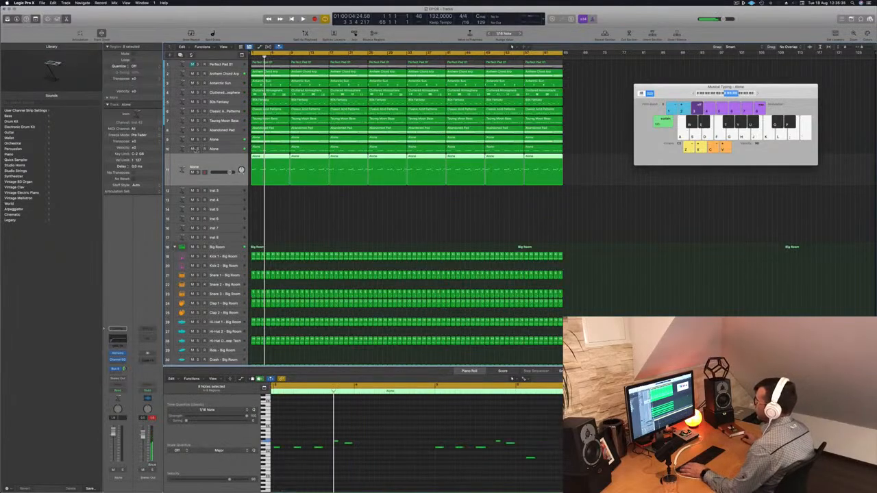
left_click(192, 149)
key("space")
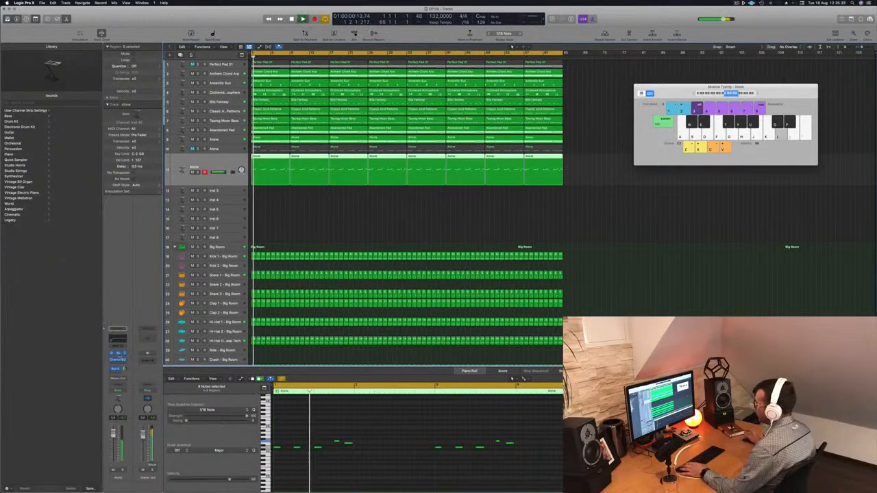
Open Alchemy on the new Alone track, move its window clear of the regions and list the Leads presets.
left_click(119, 354)
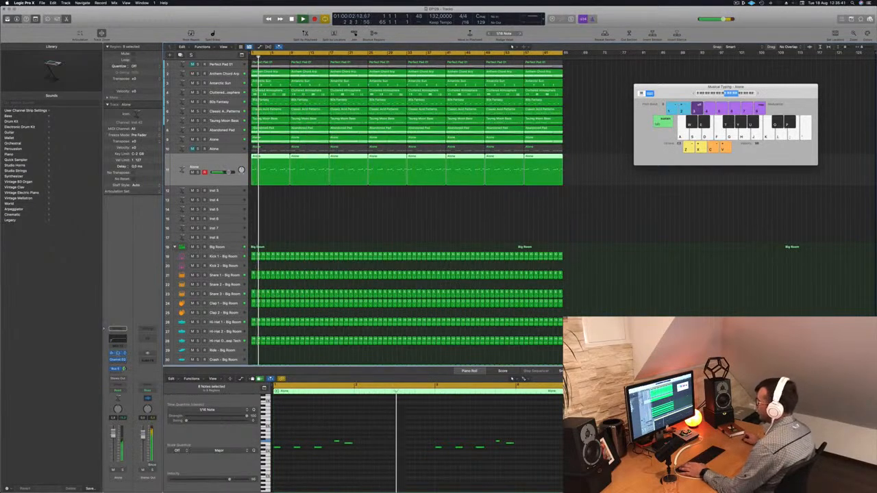
left_click(118, 354)
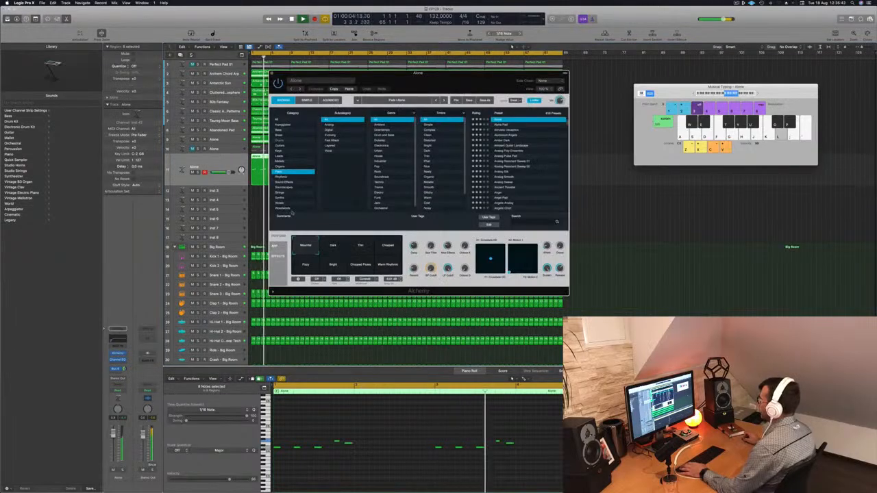
left_click_drag(475, 87, 591, 110)
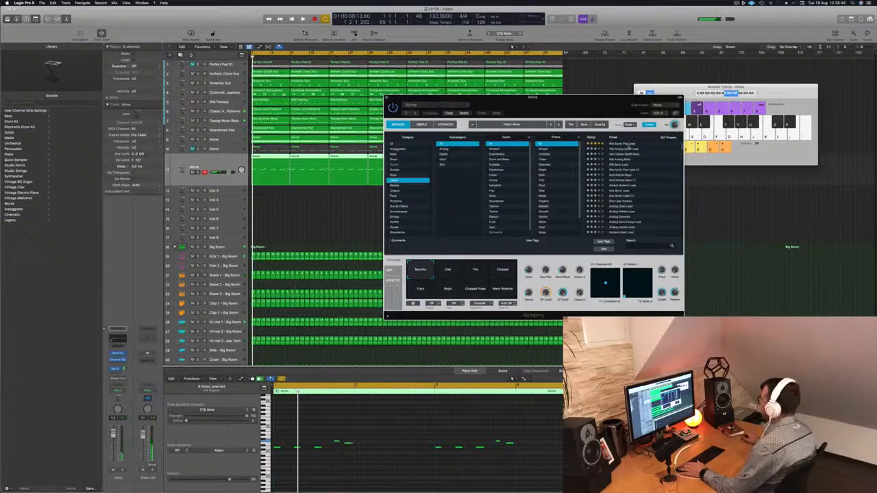
Load the 80s Synth Pop Lead preset and audition its Muffled Pluck and Sustain variations with the melody.
left_click(629, 144)
key("space")
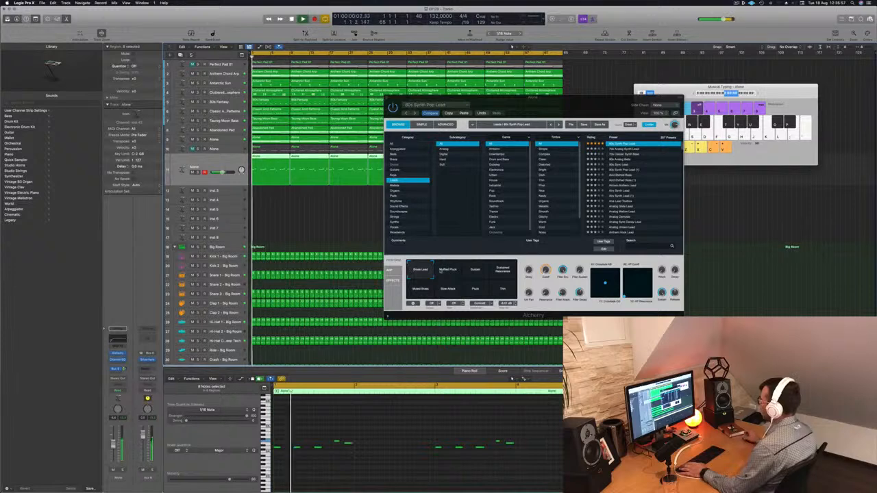
left_click(441, 271)
left_click(475, 271)
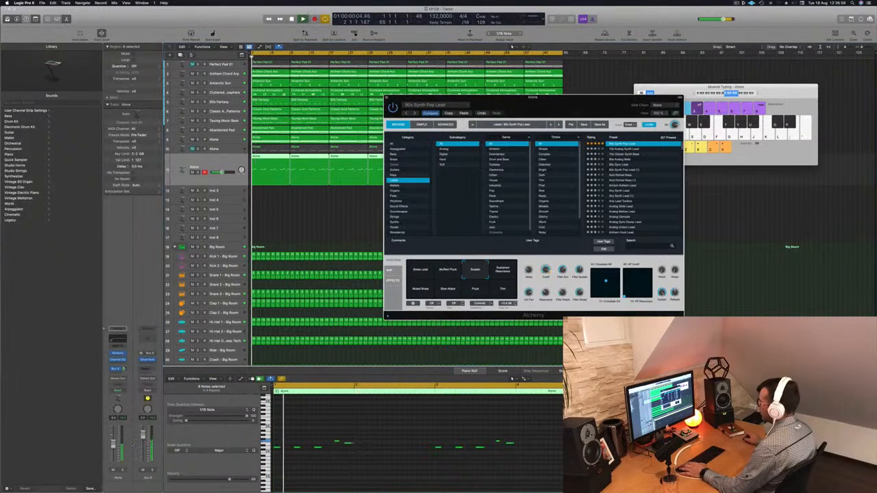
key("space")
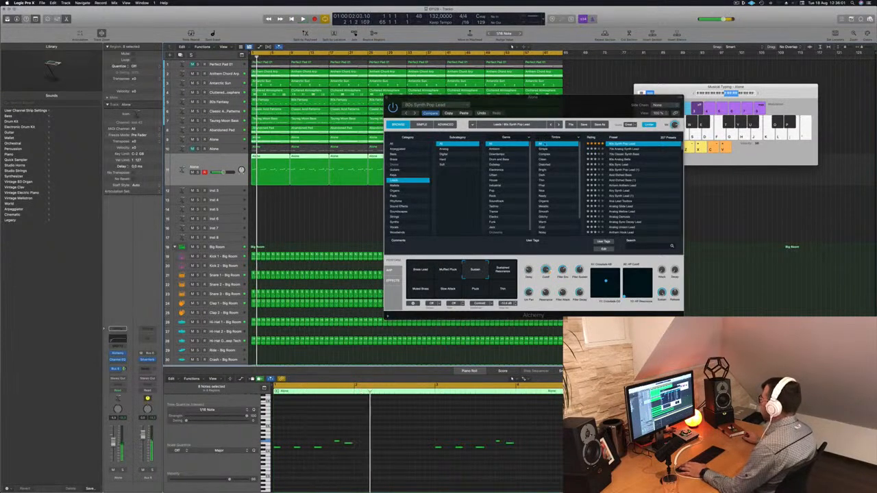
Audition the lead presets one after another from 70s Analog Synth Lead to Analog Sync Decay Lead during playback.
left_click(628, 149)
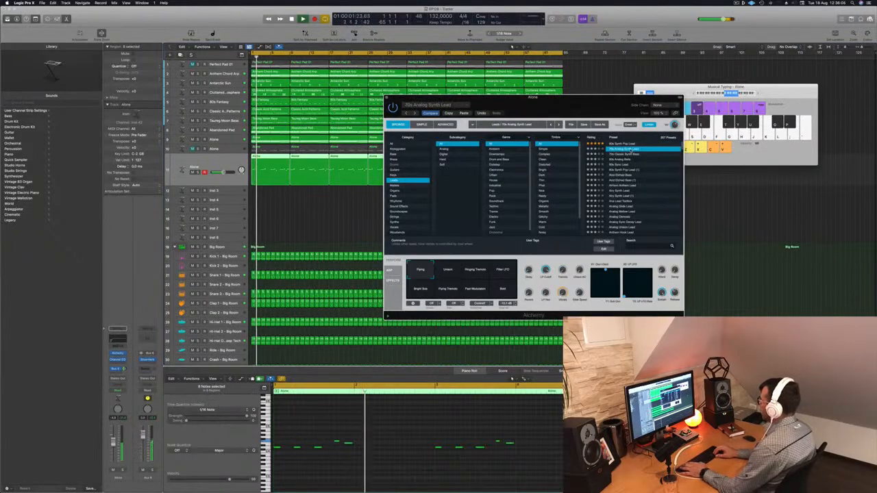
left_click(630, 154)
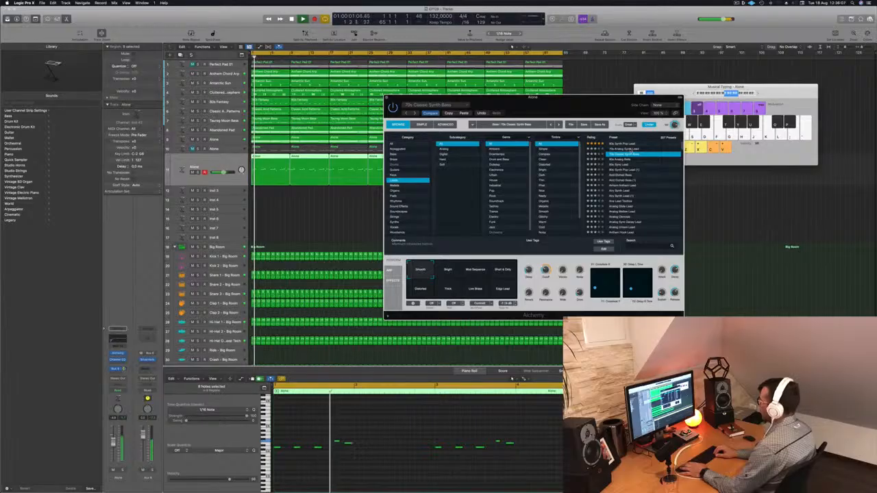
key("Down")
key("Return")
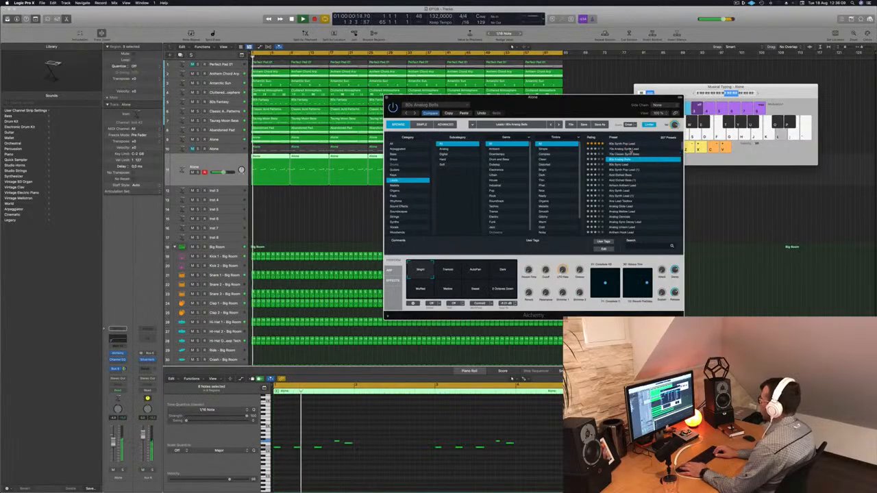
key("Down")
key("Down")
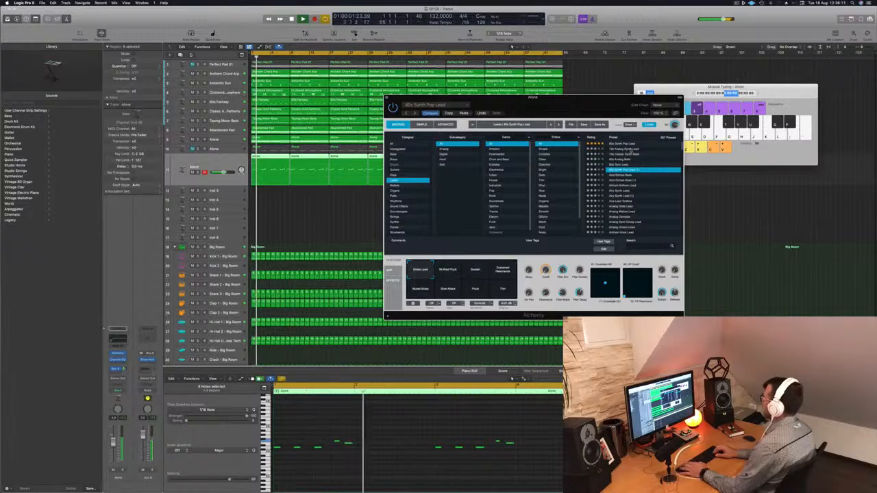
key("Down")
key("Down")
key("Down")
key("Up")
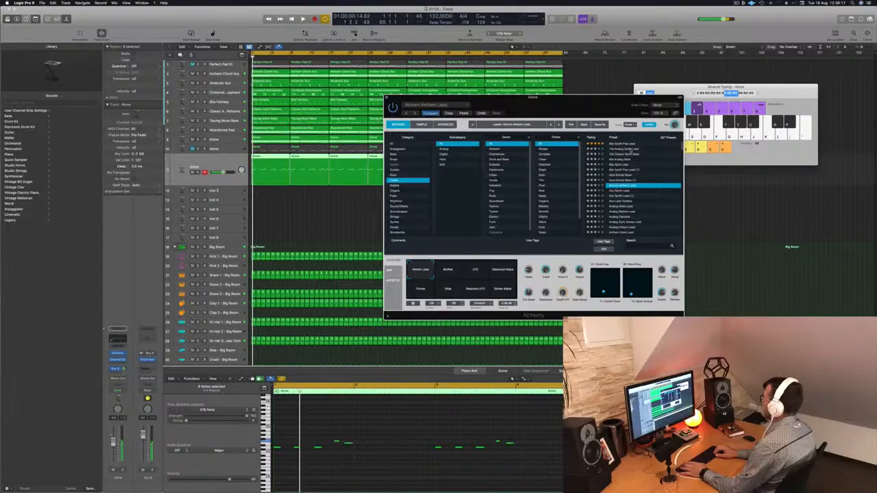
key("Down")
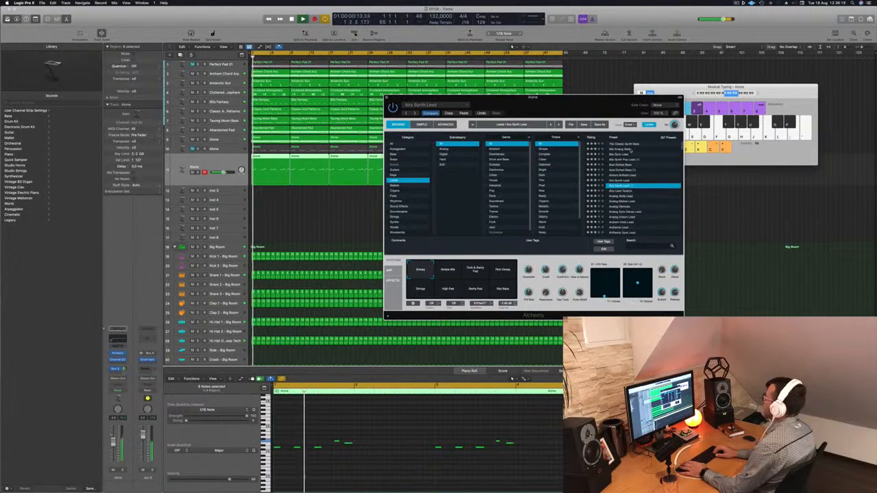
key("Down")
key("Down")
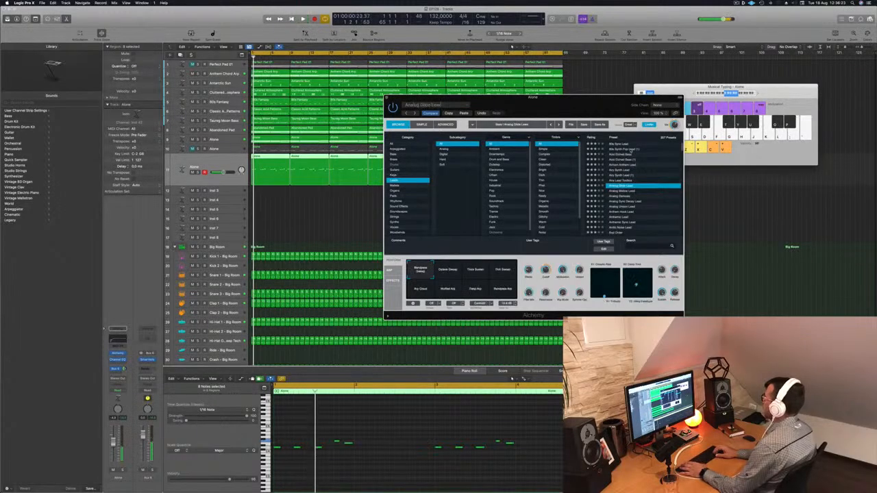
key("Down")
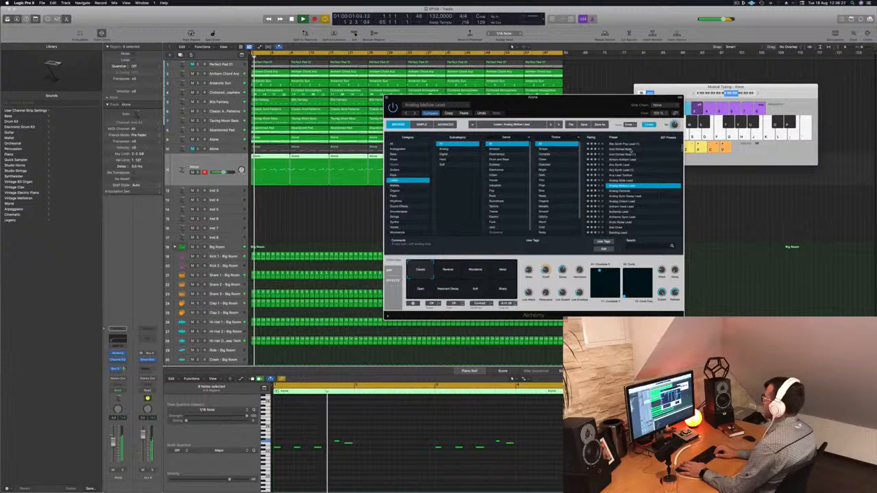
key("Down")
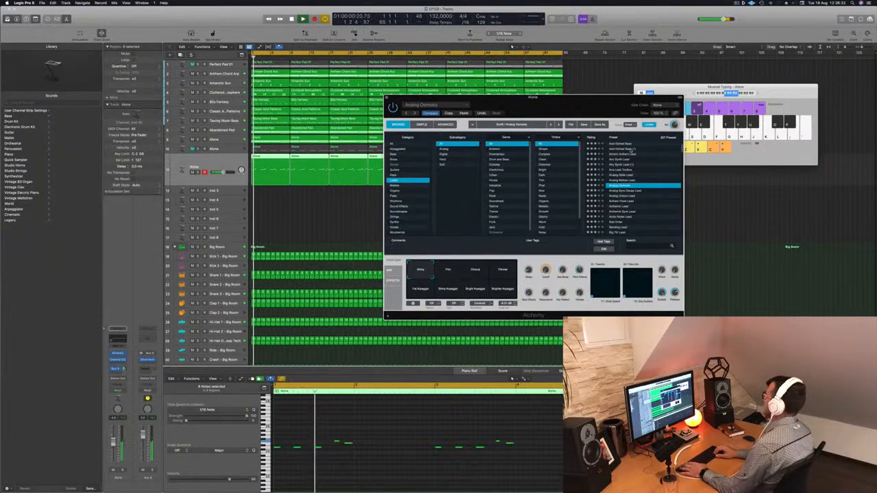
key("Down")
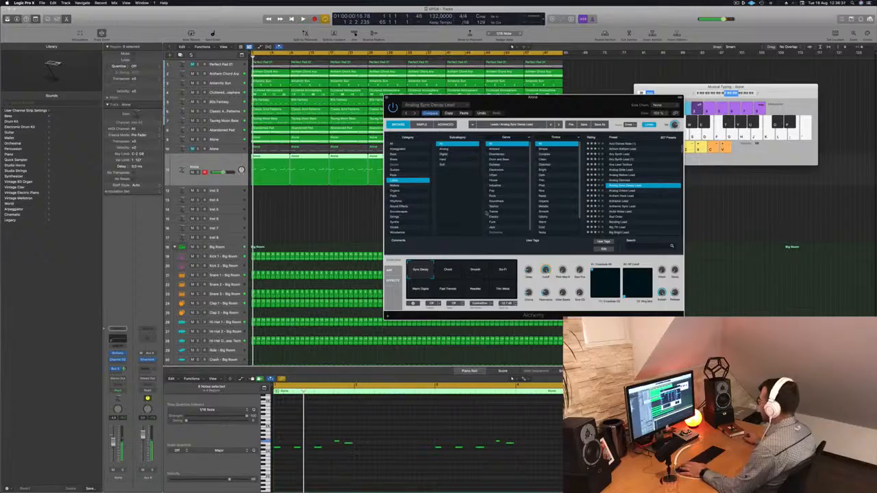
Filter the lead presets to the Trance genre and audition them from Chip Tune Lead to Classic Super Saw.
left_click(491, 212)
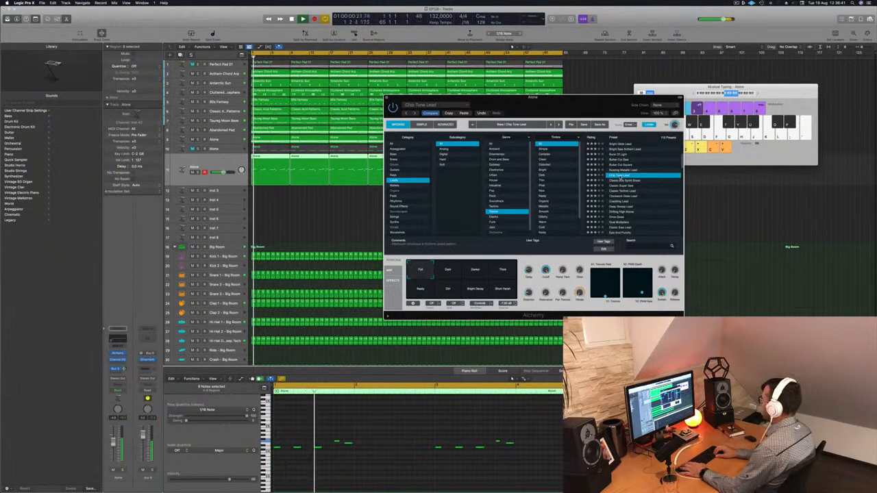
key("Down")
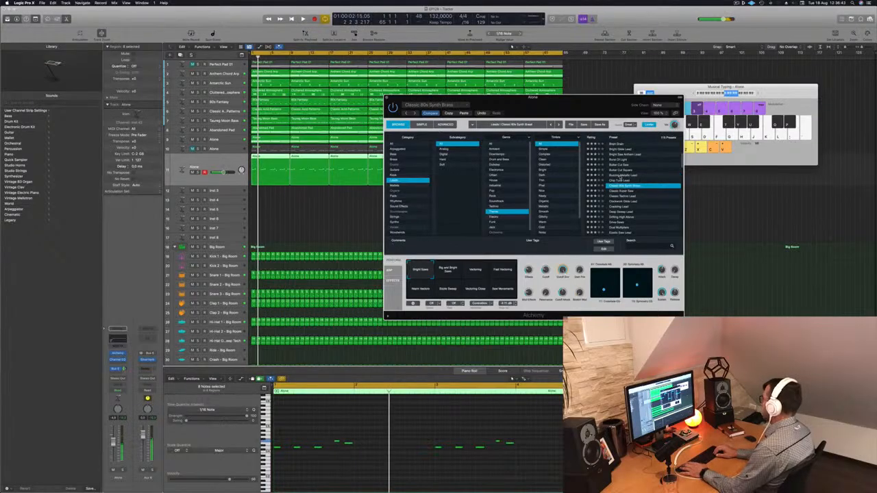
key("Down")
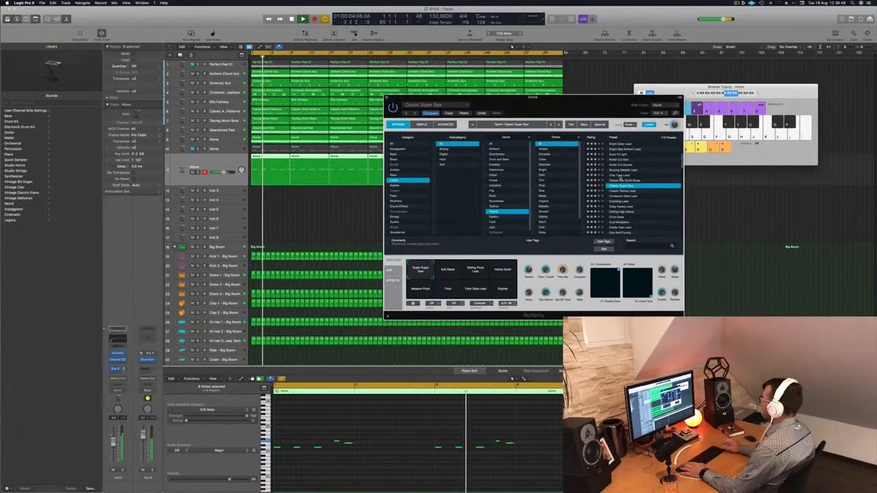
Audition Classic Super Saw's Soft Attack, Gliding Pluck Lead, Hollow Synth and Massive Pluck variations and raise the track's bus send level.
left_click(447, 272)
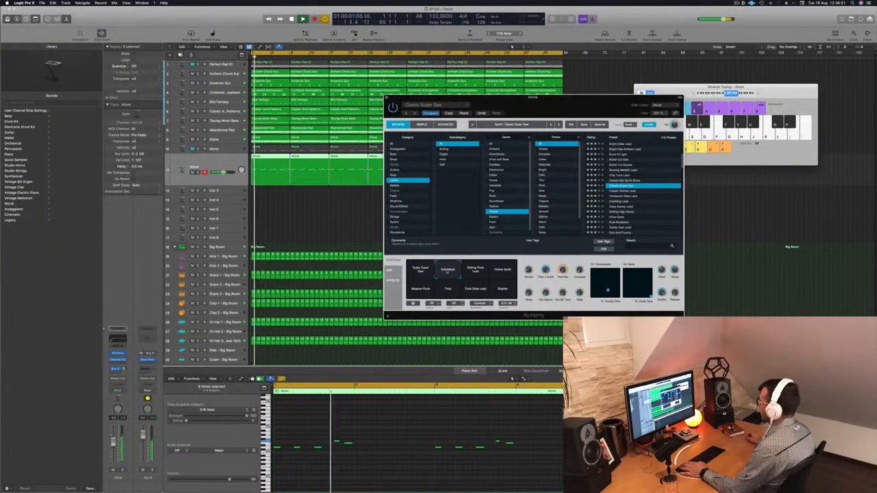
left_click(478, 271)
left_click(500, 274)
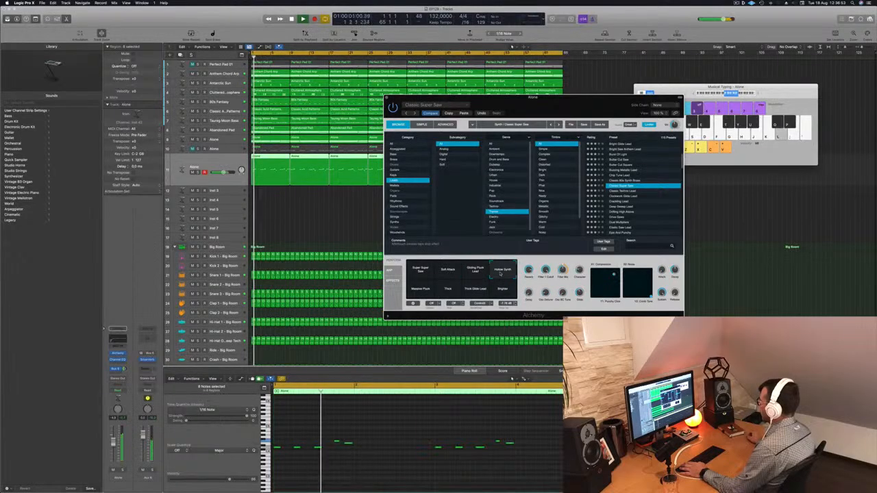
left_click(418, 289)
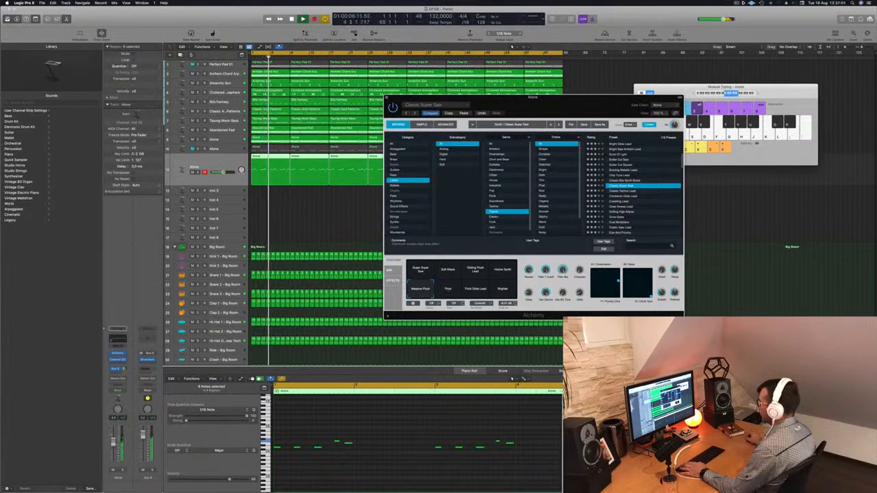
left_click_drag(125, 369, 124, 365)
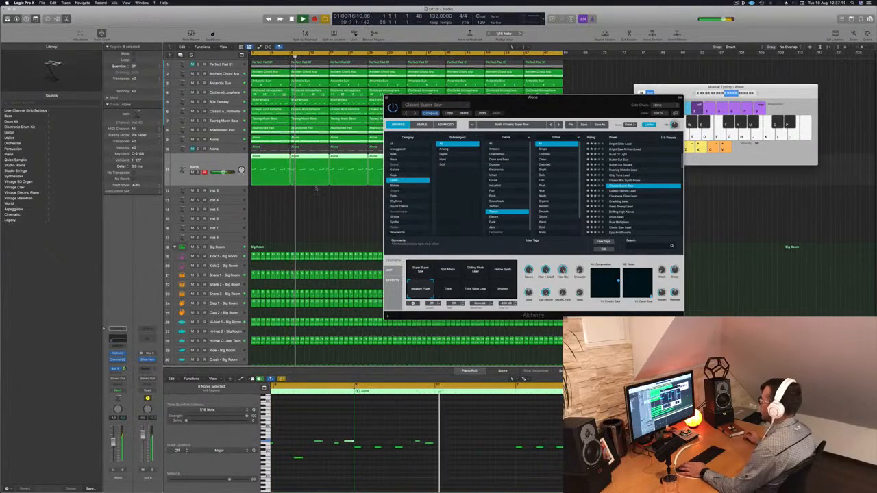
Reposition the Alchemy window and compare Classic Super Saw's Thick Glide Lead, Brighter, Massive Pluck and Super Super Saw variations.
left_click_drag(554, 104, 552, 103)
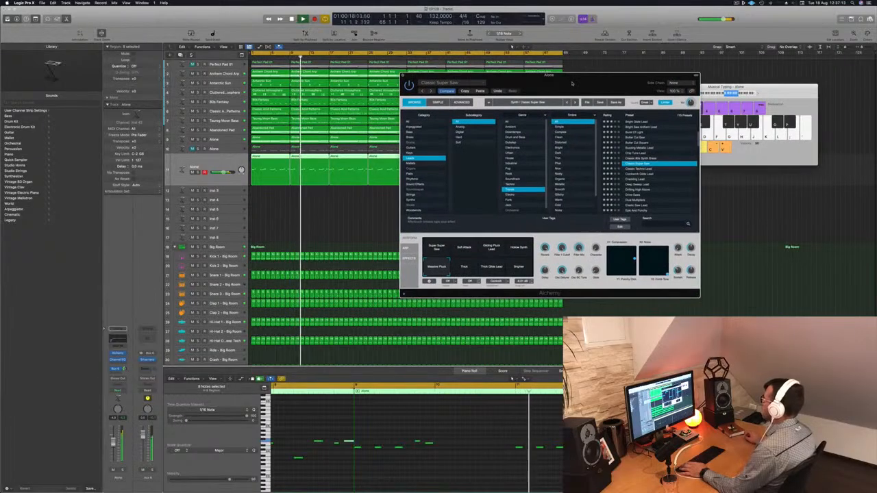
left_click_drag(573, 82, 575, 89)
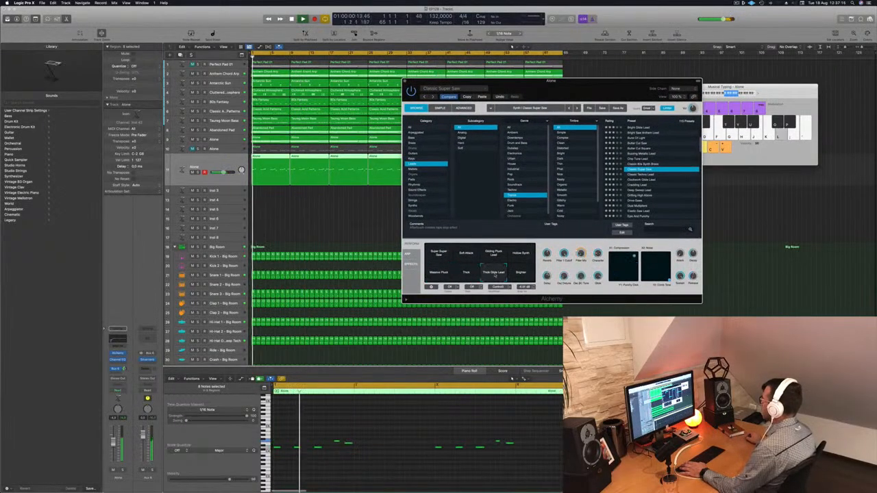
left_click(523, 274)
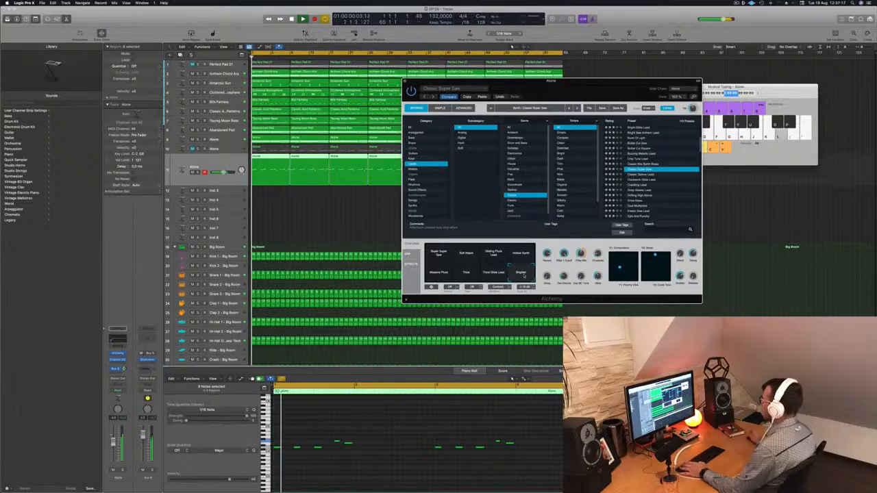
left_click(439, 274)
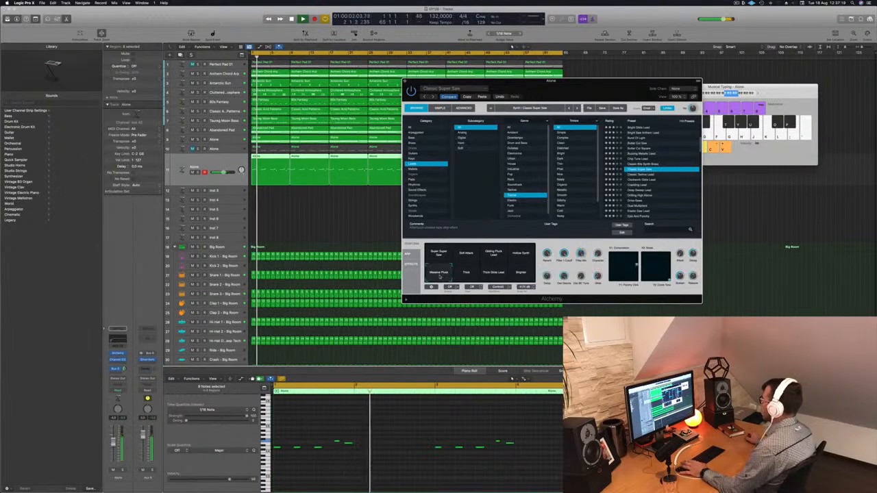
left_click(439, 254)
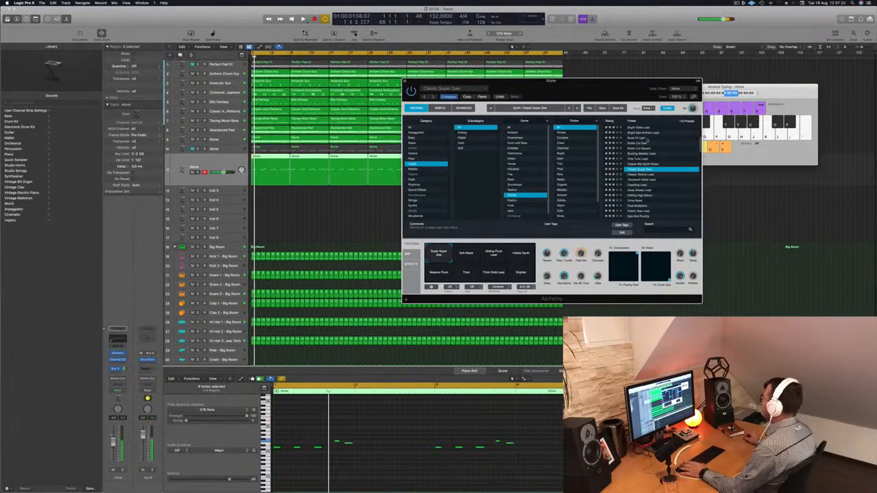
Audition the trance lead presets one after another from Clockwork Glide Lead to Epic And Punchy during playback.
left_click(644, 180)
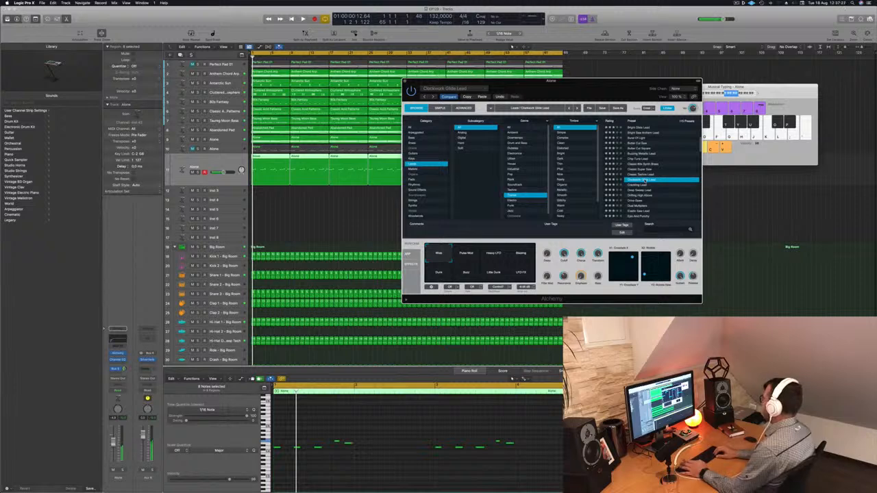
key("Down")
key("Down")
key("Down")
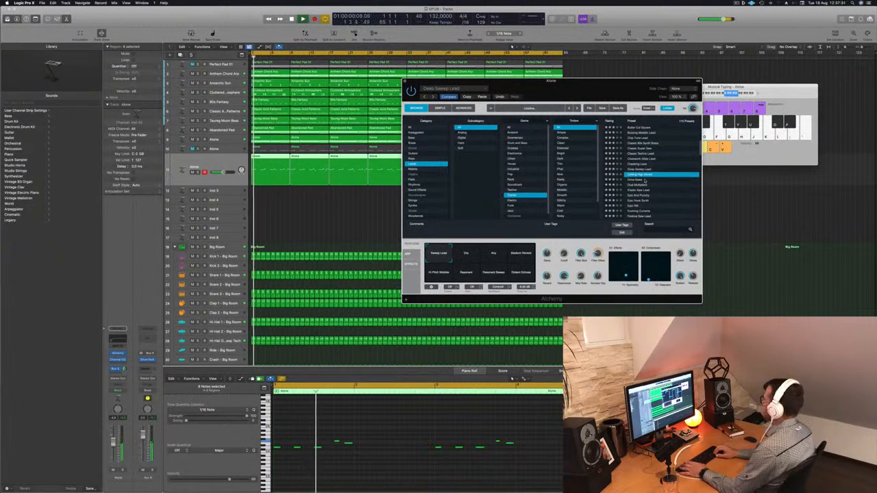
key("Down")
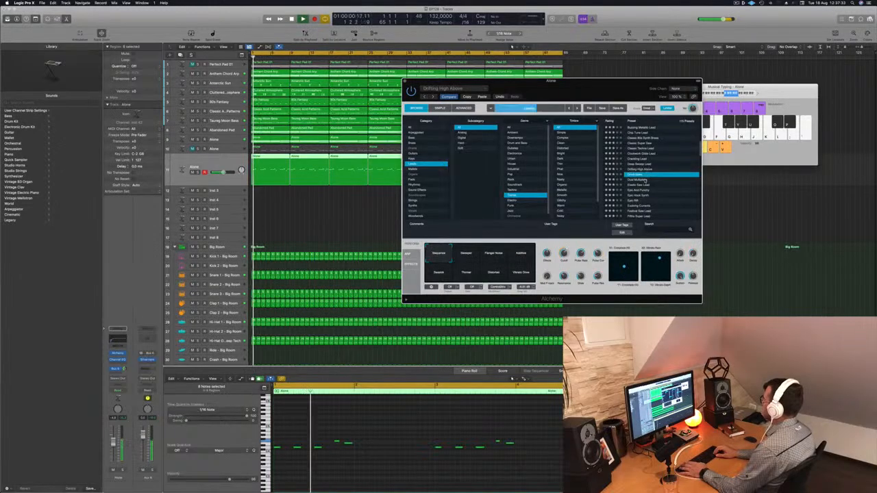
key("Down")
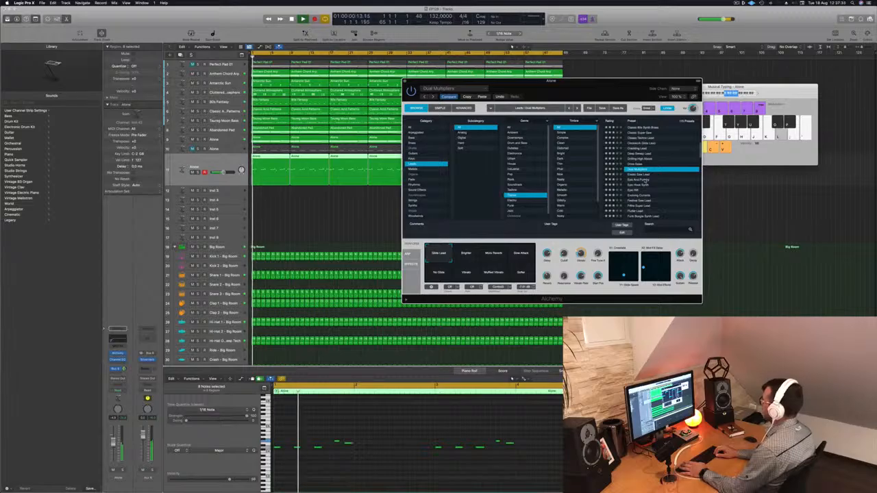
key("Down")
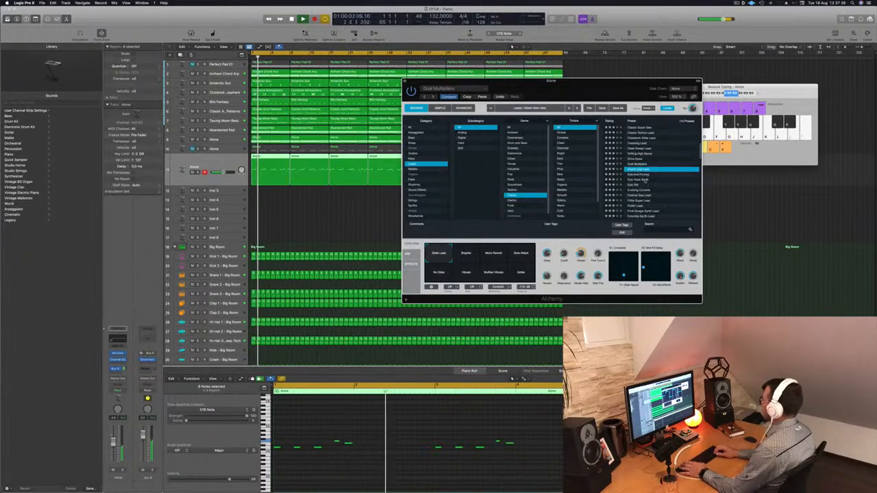
key("space")
key("Down")
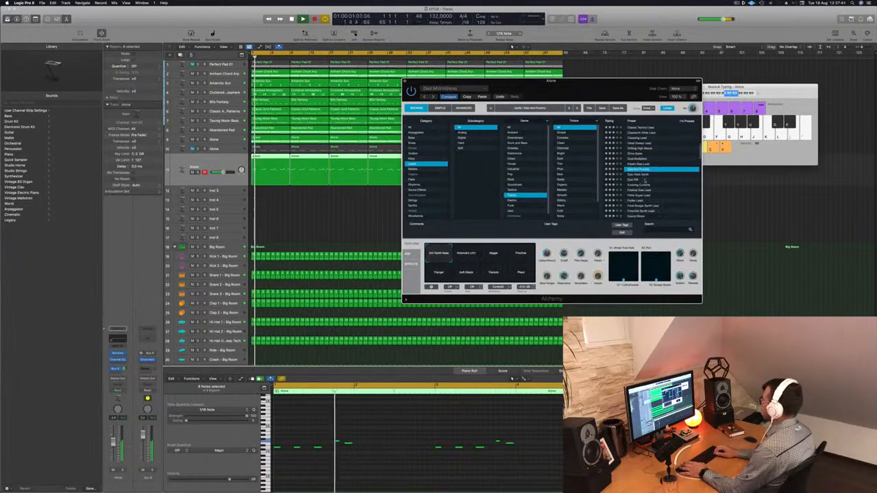
Continue auditioning the trance leads that follow Epic And Punchy up to Futuristic Synth Lead.
key("Down")
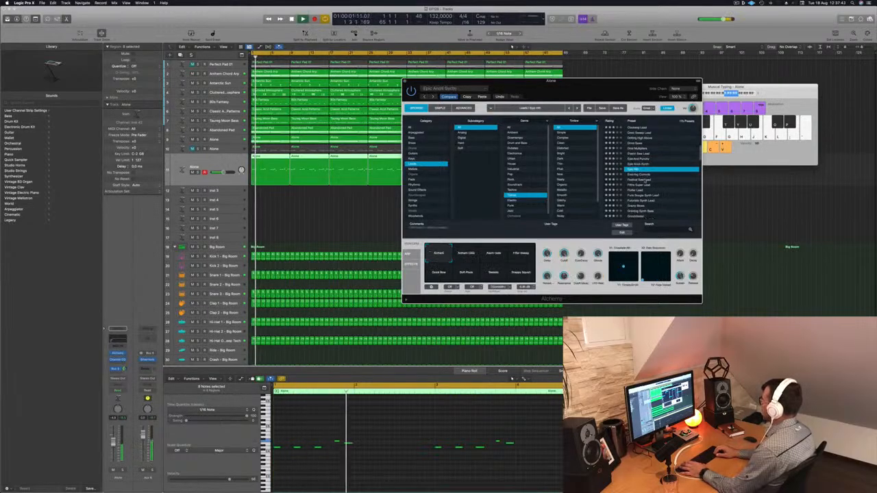
key("Down")
key("Down")
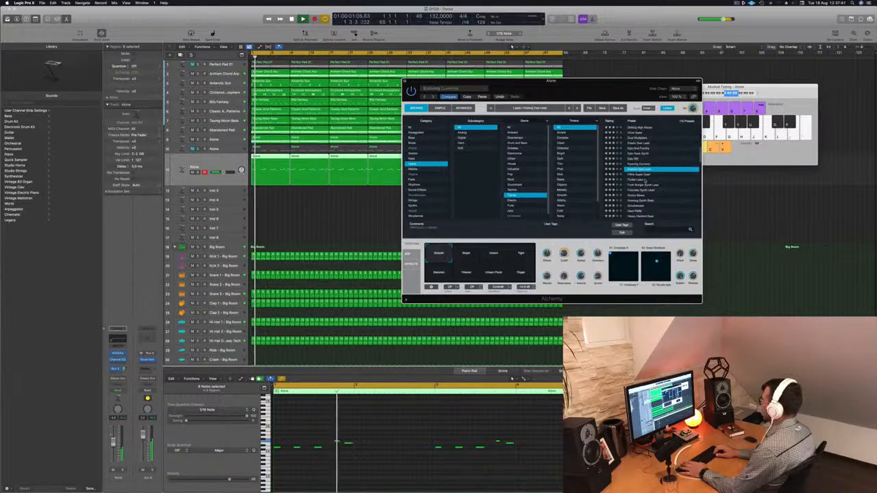
key("Down")
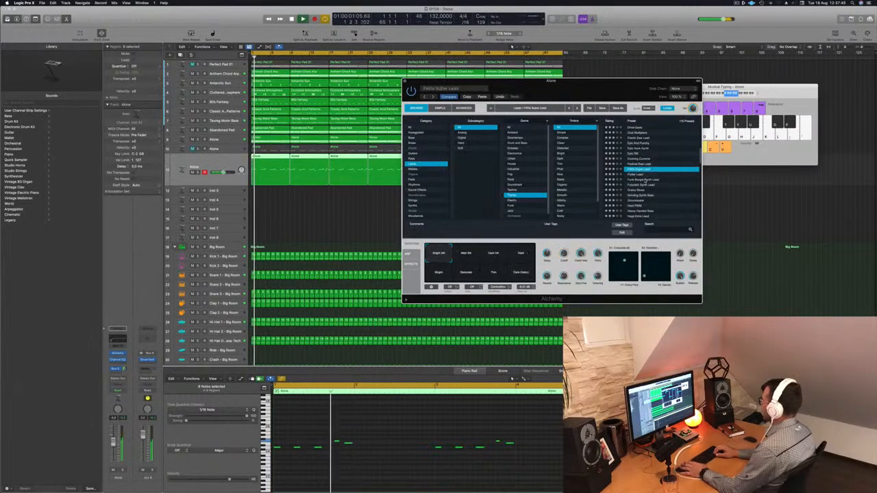
key("Down")
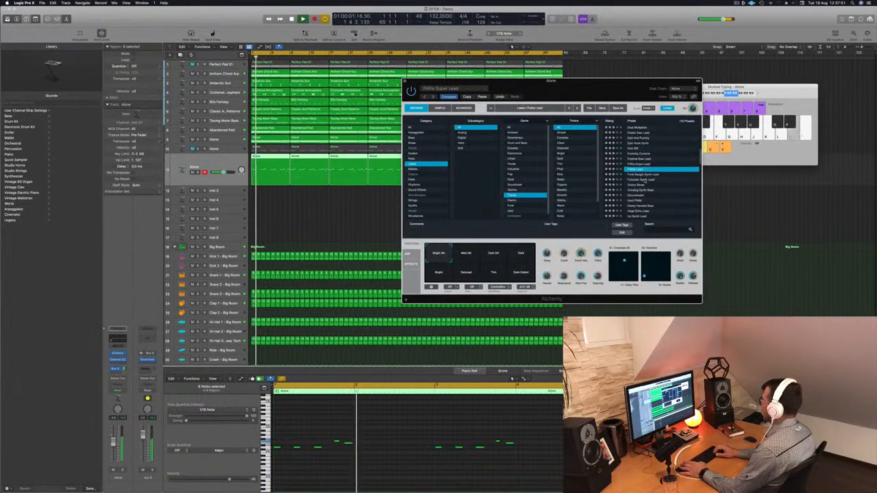
key("Down")
key("Down")
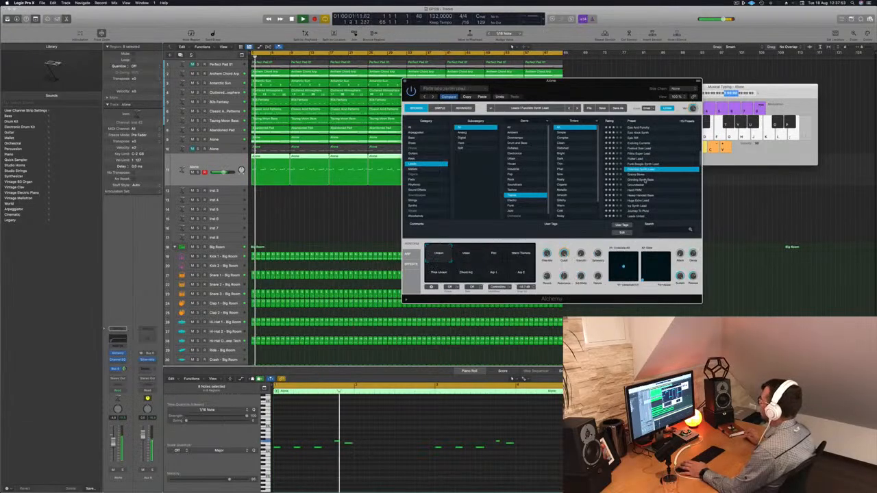
Audition the lead presets listed after Futuristic Synth Lead through Icy Synth Lead and Journey To Pluto.
key("Down")
key("Down")
key("Down")
key("Down")
key("Down")
key("Down")
key("Down")
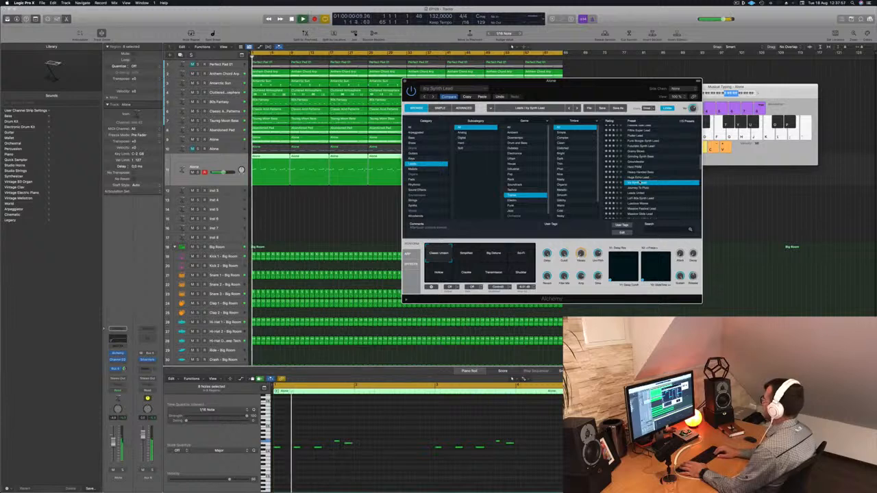
key("Down")
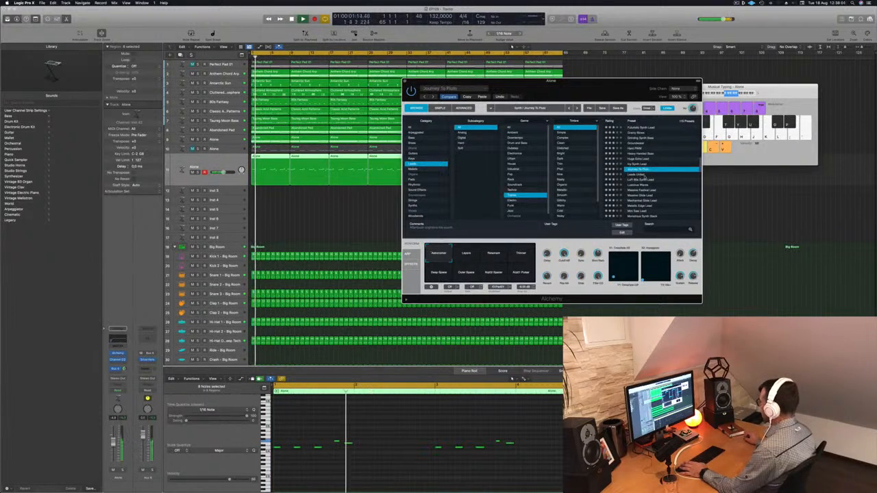
Compare the Leads United, Massive Festival Lead and Massive Glide Lead presets.
left_click(636, 176)
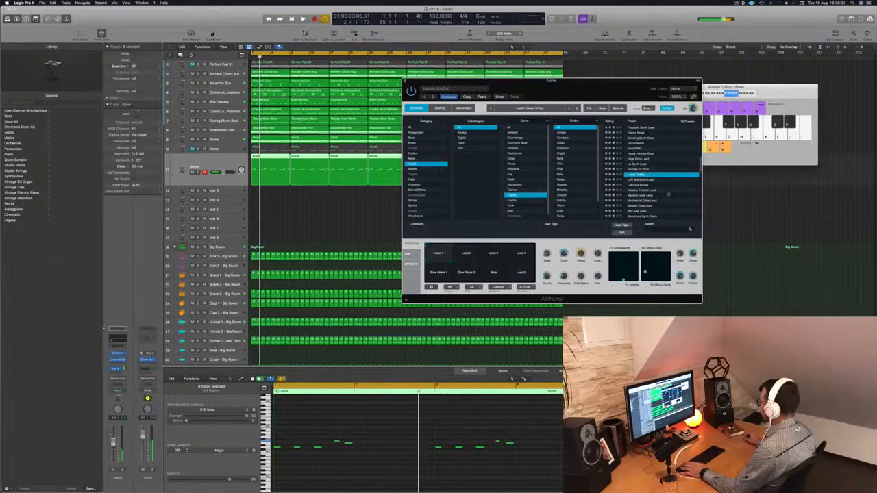
left_click(644, 191)
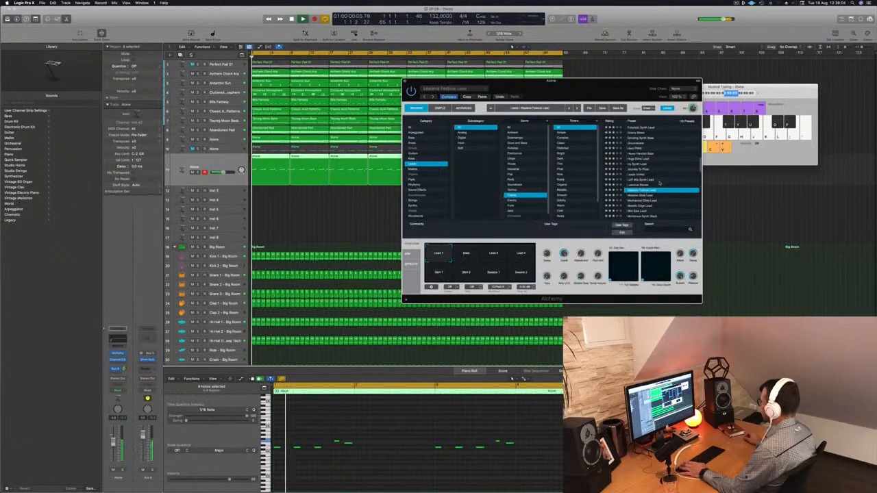
key("Down")
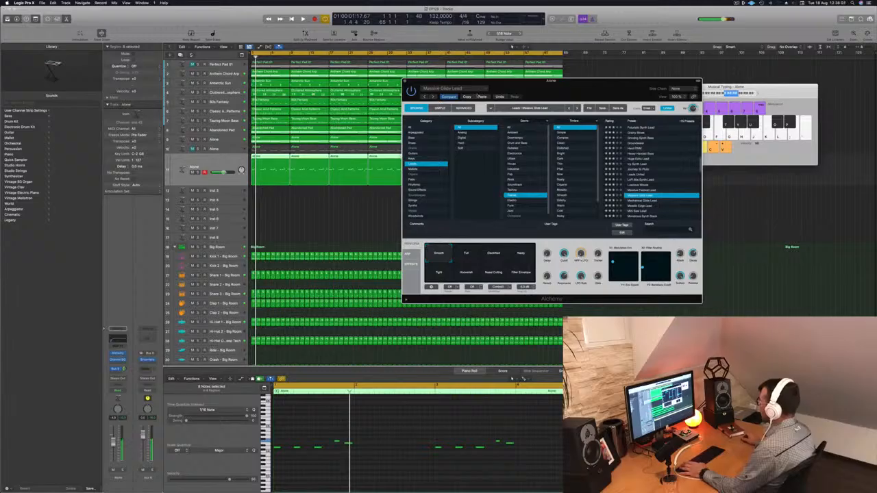
Paste the copied Super Saw settings with the Massive Pluck variation back into Alchemy and play the result.
left_click(482, 97)
key("space")
left_click_drag(604, 85, 610, 74)
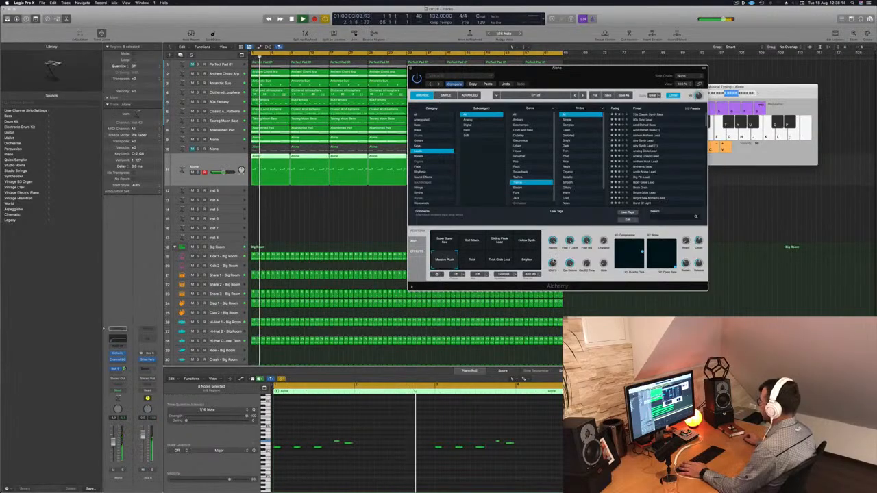
Lower the doubled melody track's volume slightly during playback and close the Alchemy window.
left_click_drag(505, 67, 511, 66)
left_click_drag(113, 442, 113, 449)
left_click_drag(478, 67, 415, 80)
left_click_drag(113, 449, 113, 447)
left_click_drag(412, 80, 359, 105)
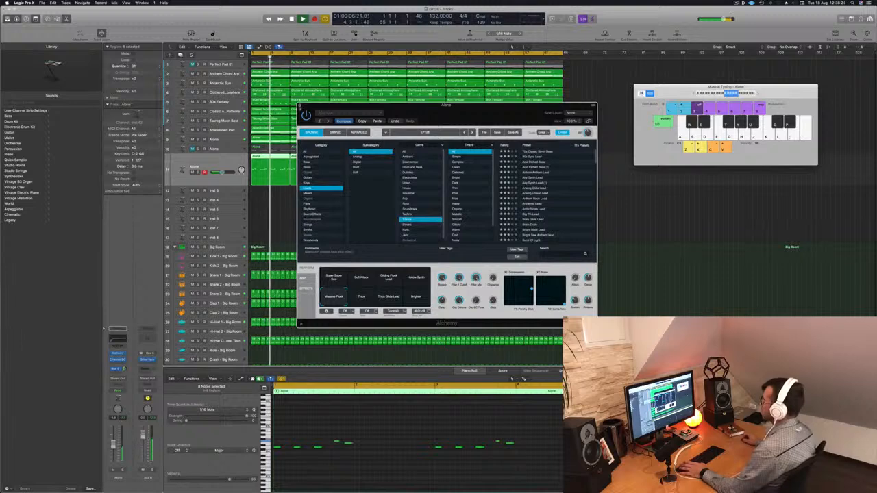
left_click(301, 107)
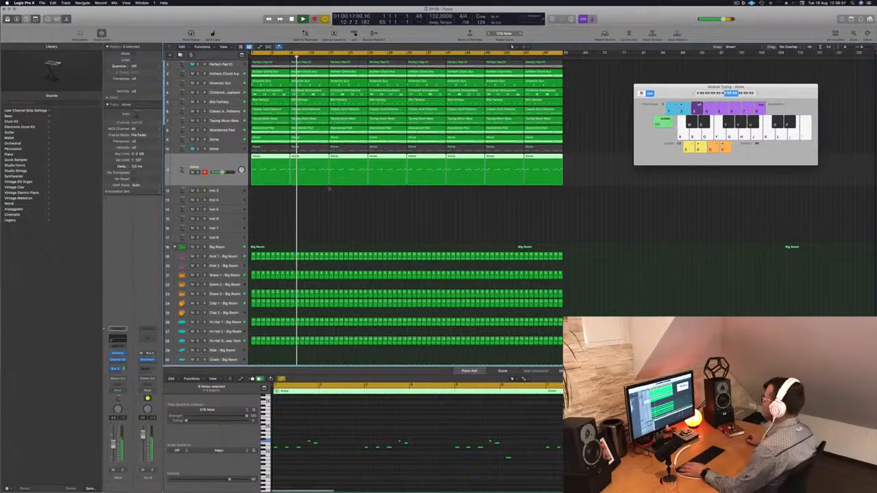
Reselect the doubled melody on track 11 and listen to it in the mix from the start.
left_click(375, 226)
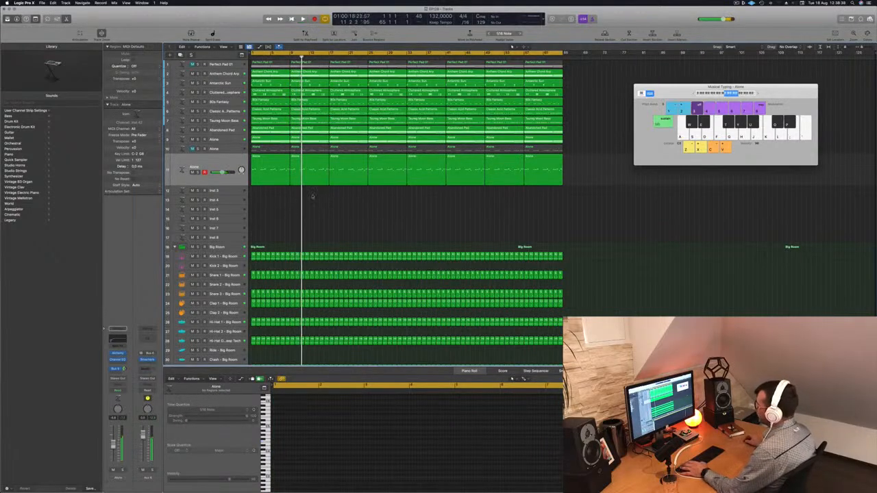
left_click(230, 166)
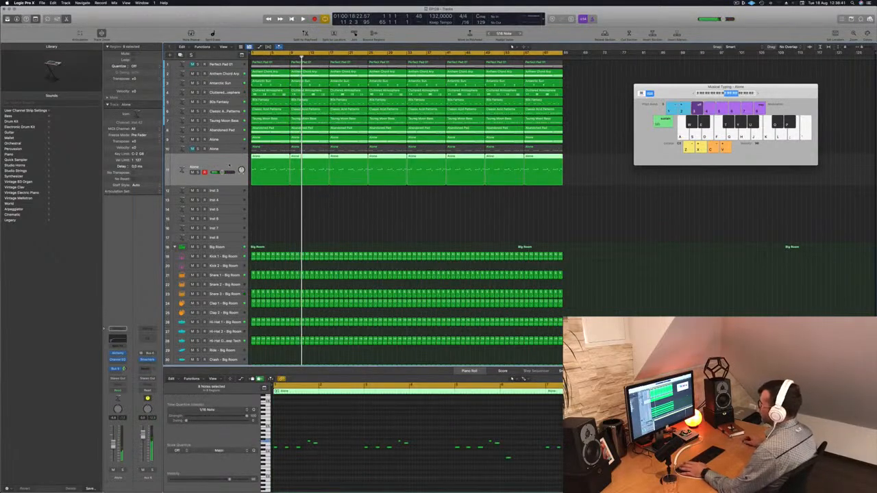
key("space")
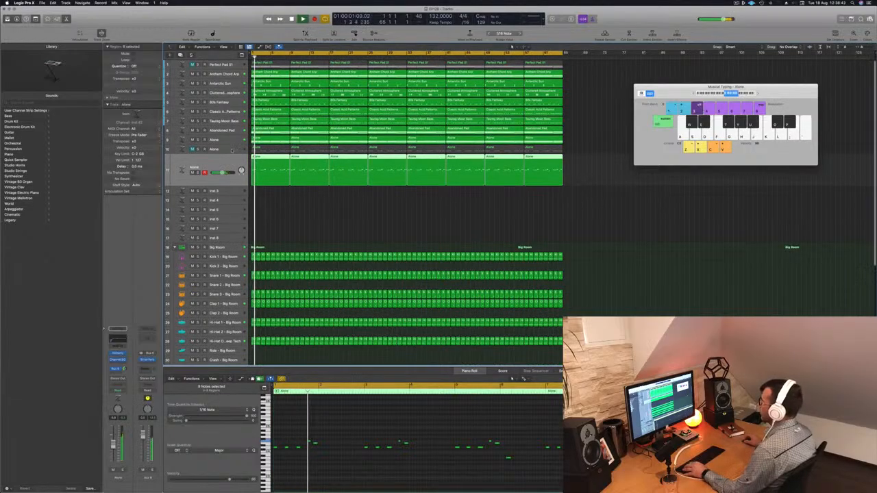
Select the muted Alone track 10, restart playback from the beginning and unmute the track.
left_click(232, 150)
key("Return")
key("space")
key("Return")
key("space")
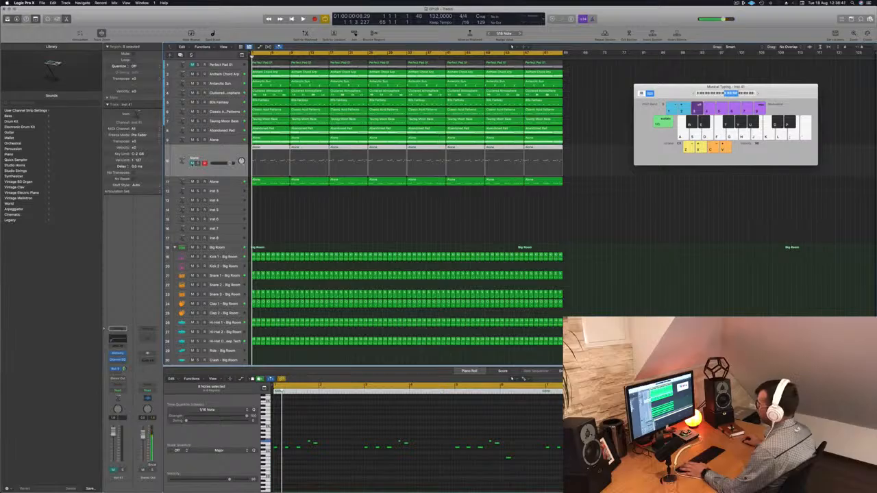
key("ctrl+m")
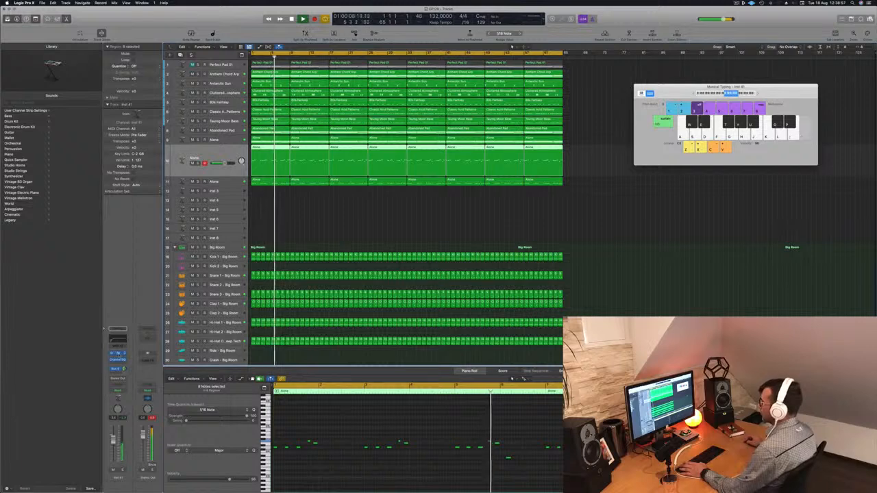
Raise the low-cut frequency in track 10's Channel EQ to about 525 Hz and close its EQ and Alchemy windows.
left_click(119, 354)
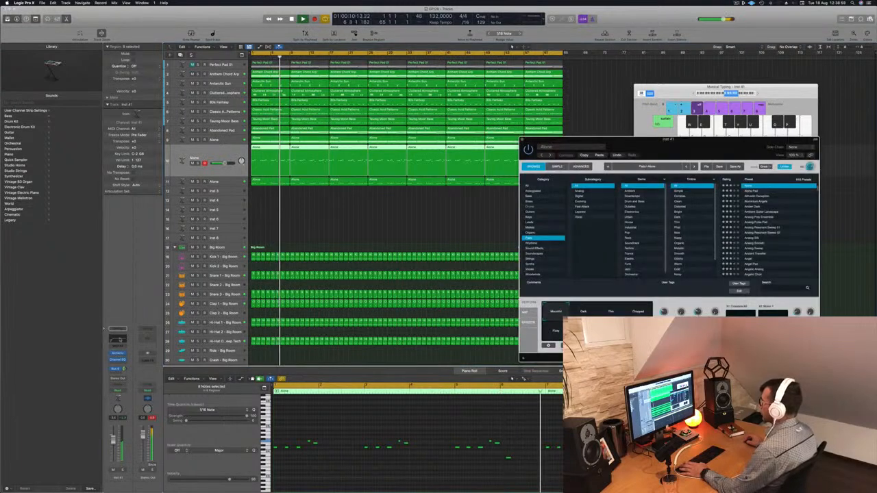
left_click(118, 360)
left_click_drag(357, 171, 478, 176)
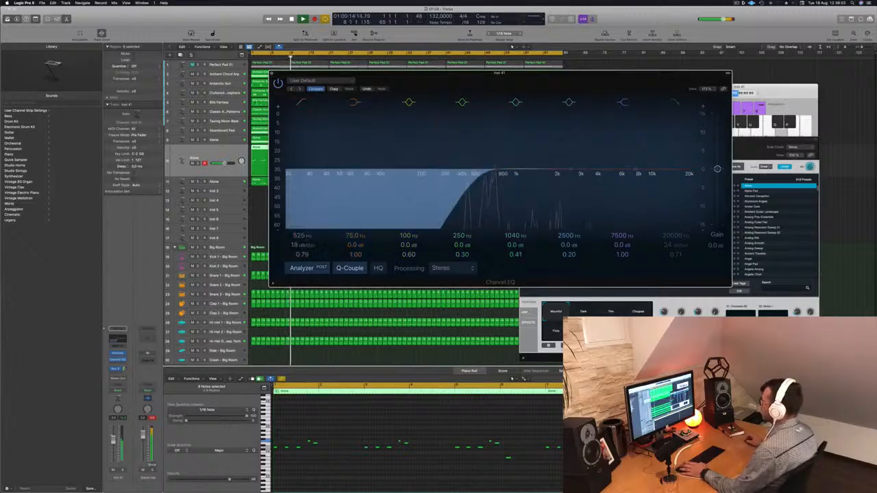
left_click(272, 73)
left_click_drag(647, 141, 601, 159)
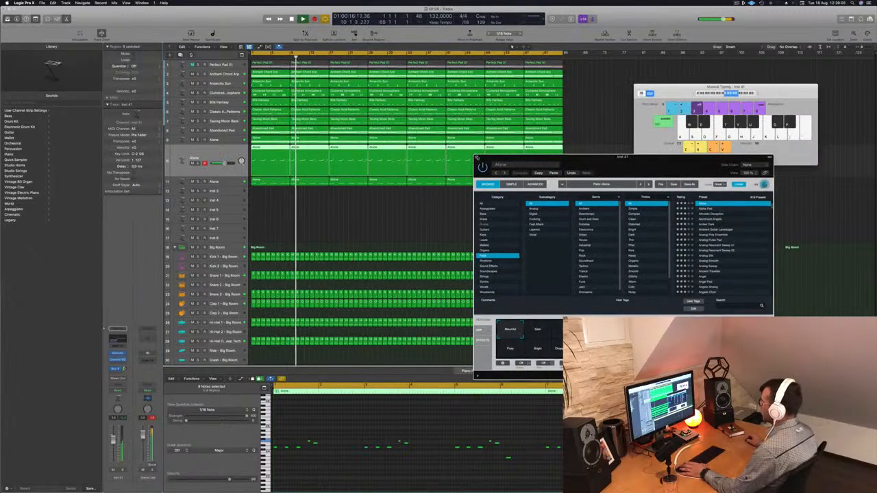
left_click(477, 157)
key("Return")
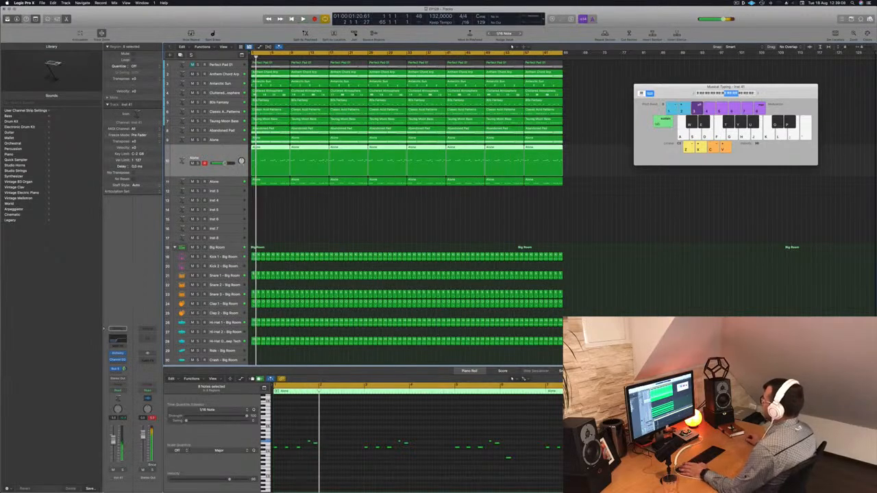
left_click(737, 3)
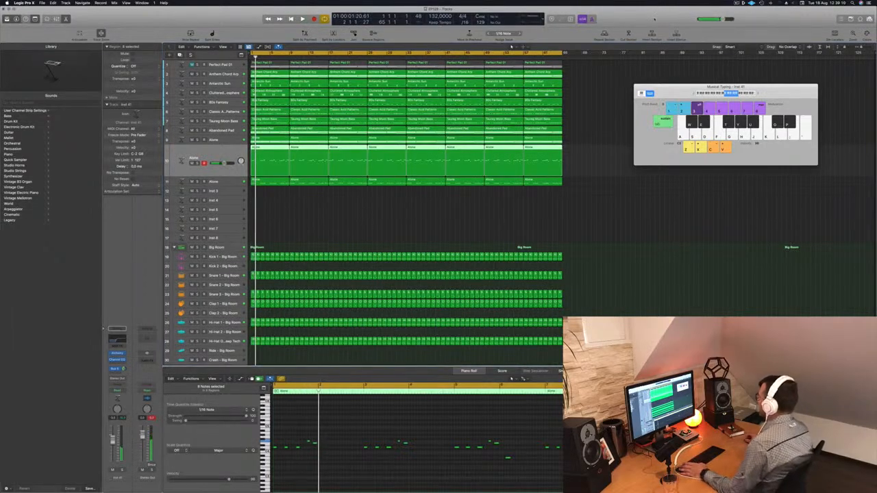
left_click(654, 18)
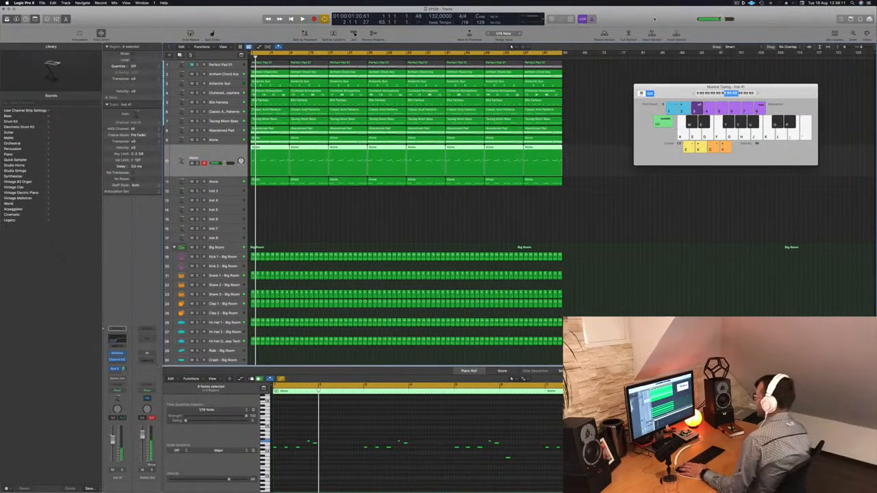
left_click(419, 220)
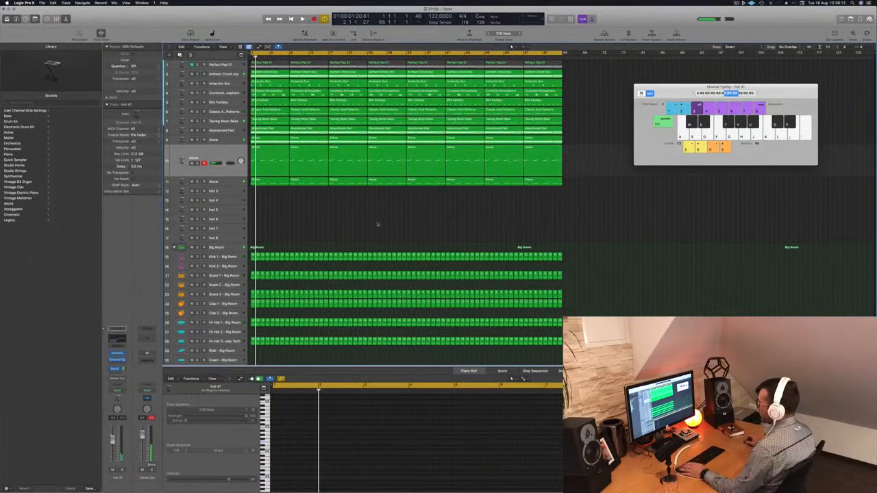
Close the Musical Typing keyboard and show the Mixer.
scroll(377, 224, "down", 5)
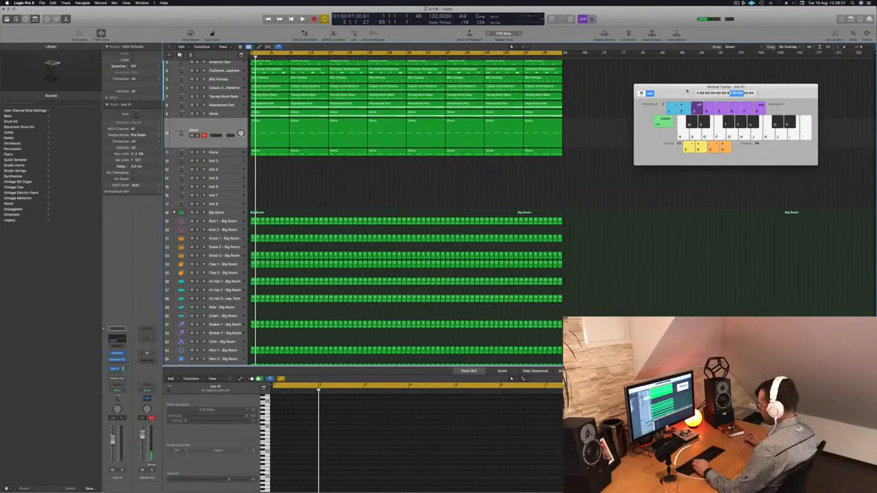
key("super+k")
key("space")
key("x")
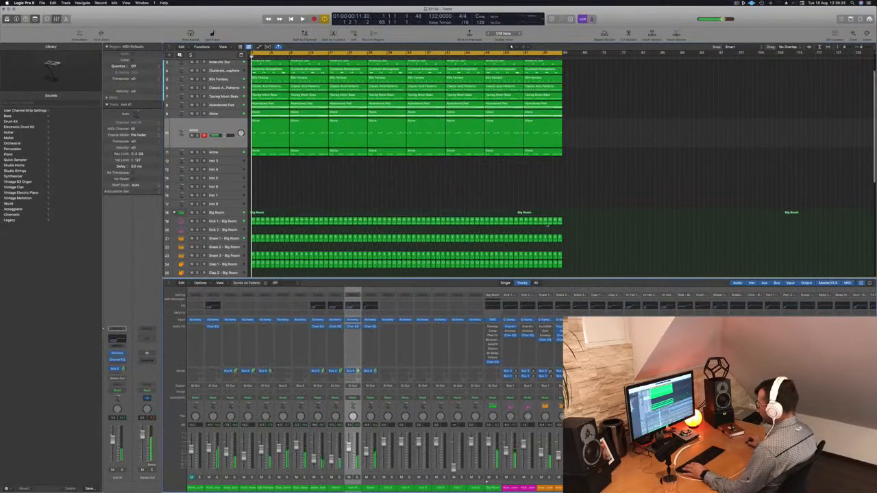
Select the channel strips from the last Alone track back to Anthem Chord Arp and pull their faders fully down.
left_click_drag(371, 489, 212, 488)
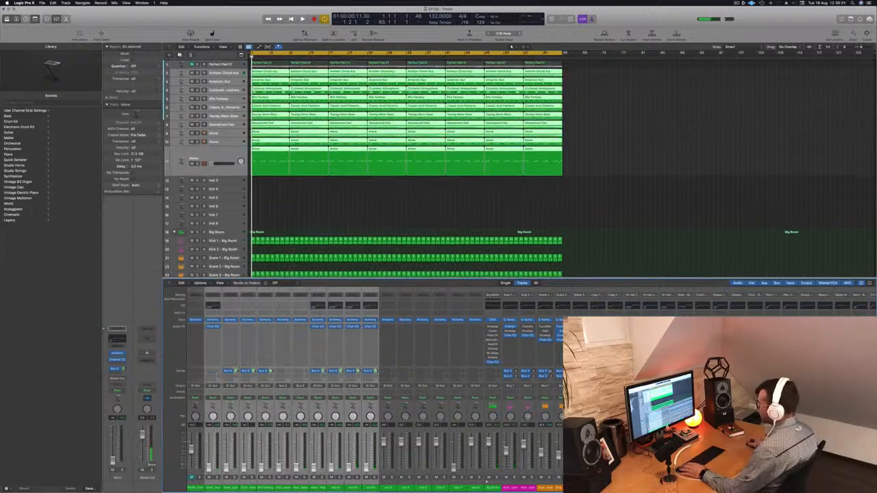
left_click(414, 217)
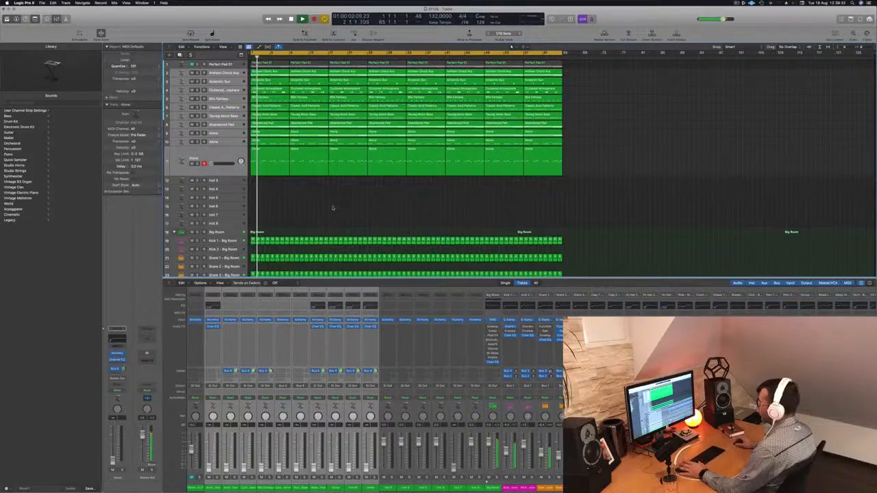
Review the Big Room drum tracks, select the one below Perc 2 and restart playback from the beginning.
scroll(333, 211, "down", 5)
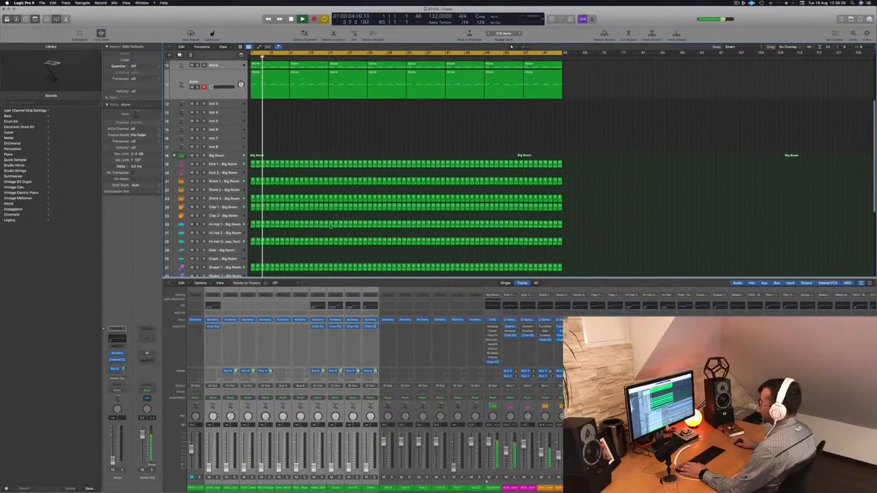
scroll(335, 220, "down", 3)
scroll(511, 47, "down", 5)
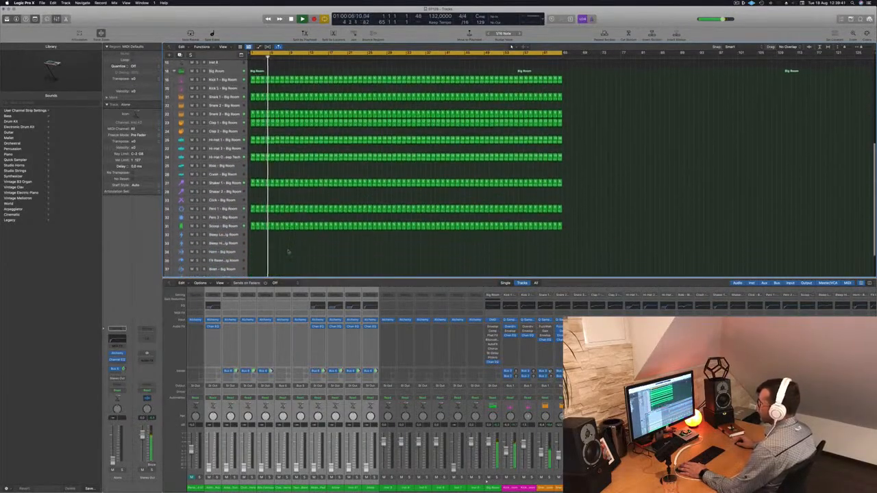
left_click(223, 199)
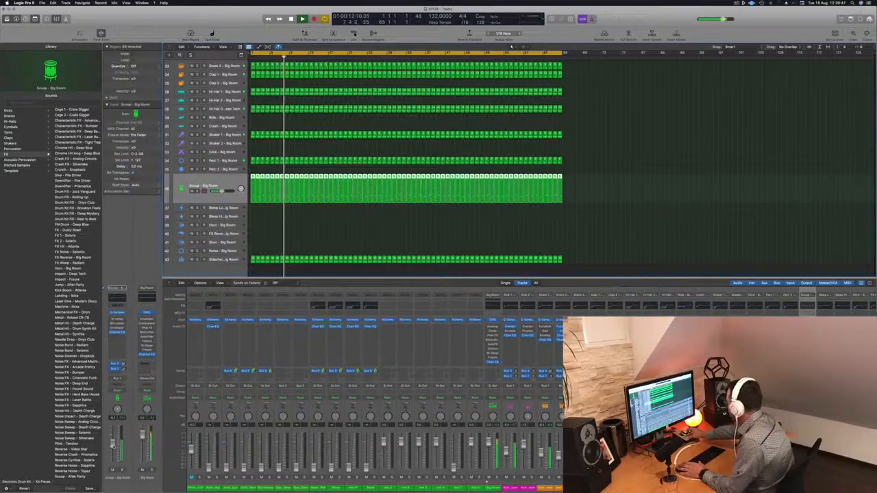
scroll(306, 170, "up", 10)
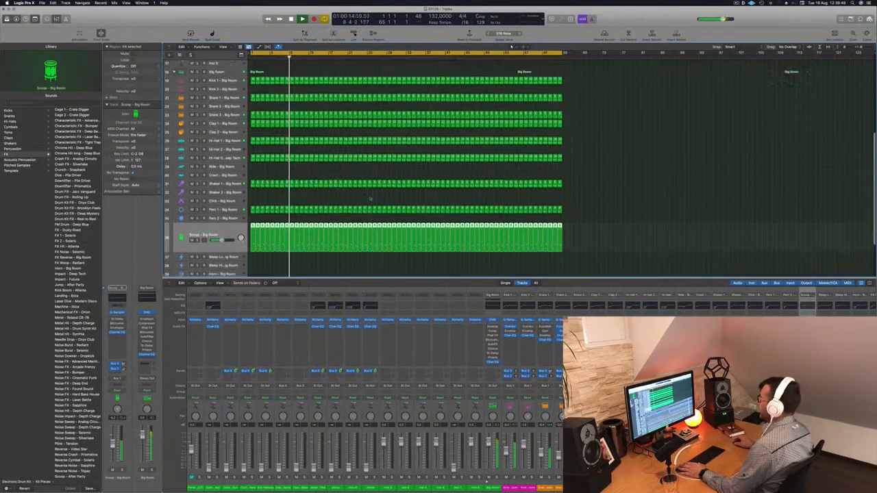
key("Return")
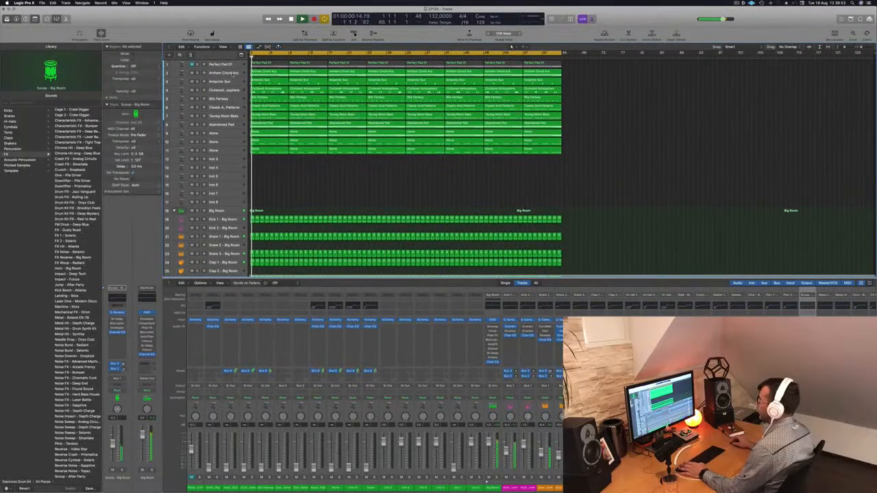
Raise the Taureg Moon Bass track's volume against the drums and check its Alchemy preset.
left_click(232, 73)
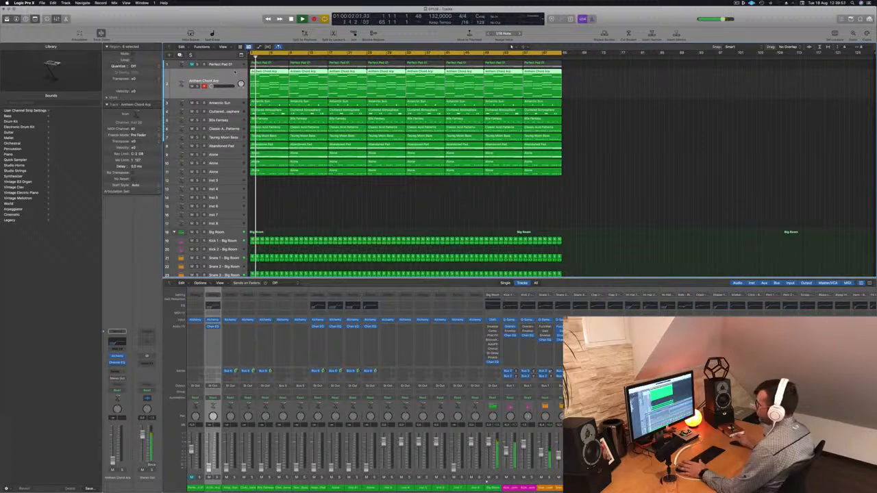
left_click(227, 136)
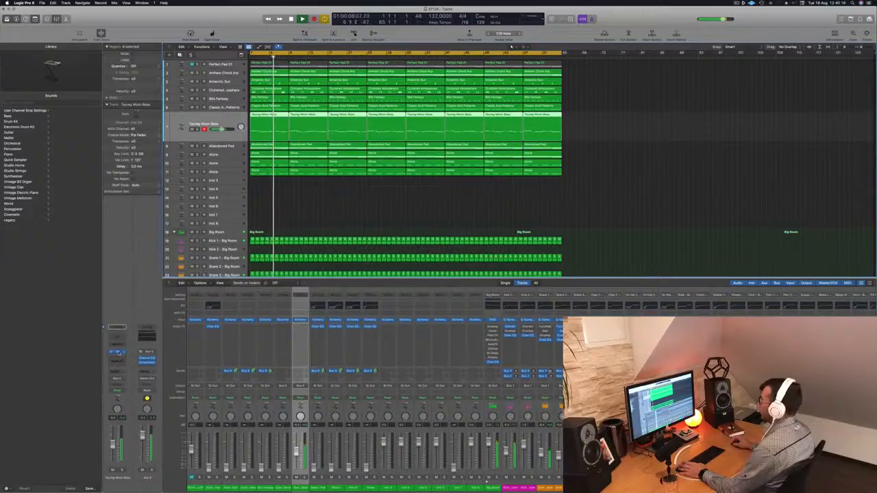
left_click(118, 352)
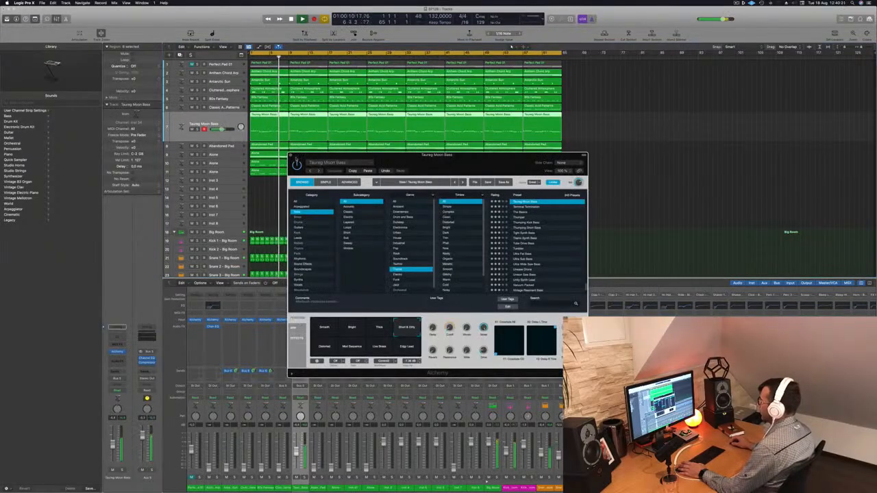
left_click(290, 155)
Add a Channel EQ to the Taureg Moon Bass track with a low-shelf boost of about 4 dB at 84.5 Hz.
left_click(117, 336)
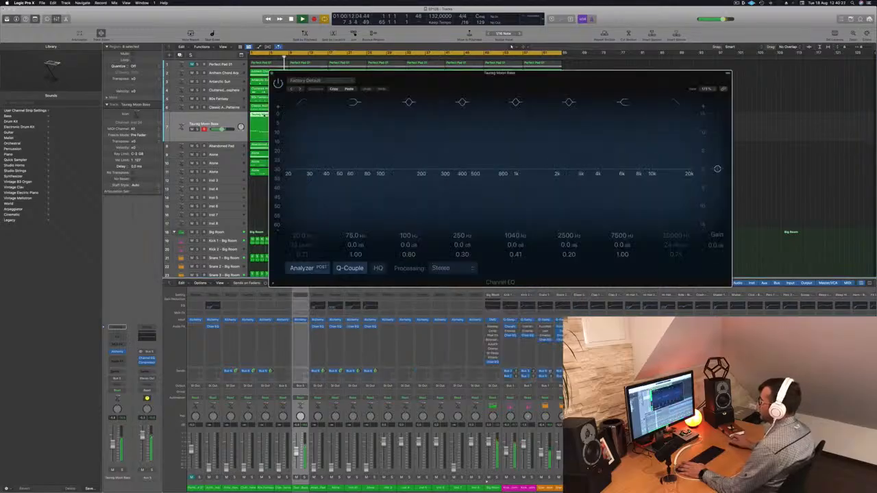
mouse_move(363, 170)
left_mouse_down()
mouse_move(363, 161)
mouse_move(407, 163)
mouse_move(358, 162)
mouse_move(370, 162)
left_mouse_up()
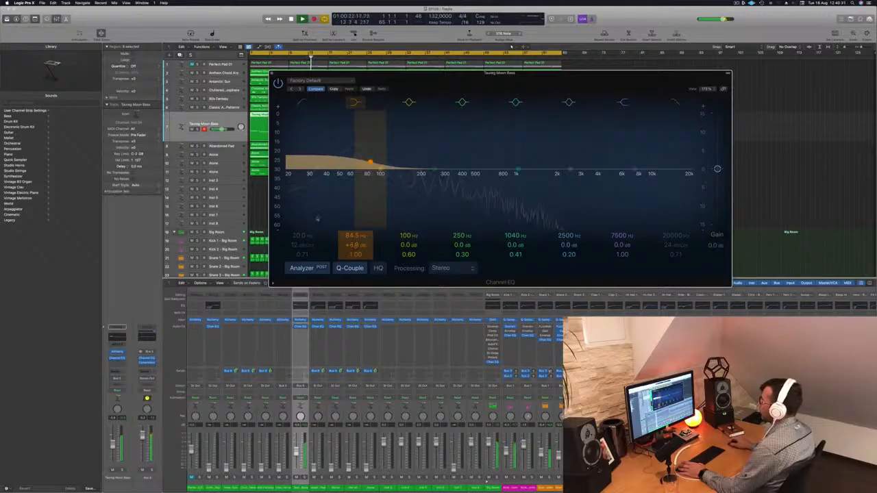
key("super+w")
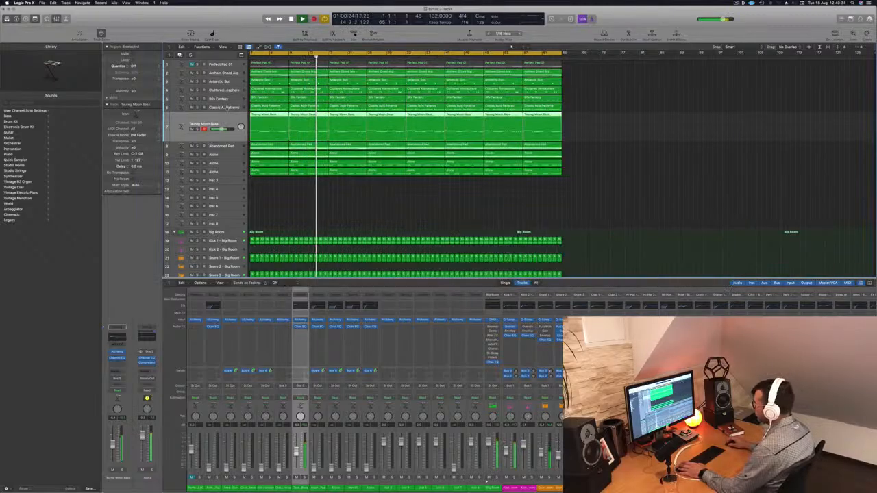
Raise the Classic Acid Patterns volume and move 80s Fantasy, Cluttered Atmosphere, Antarctic Sun and Anthem Chord Arp below Abandoned Pad.
key("Up")
left_click_drag(212, 120, 218, 121)
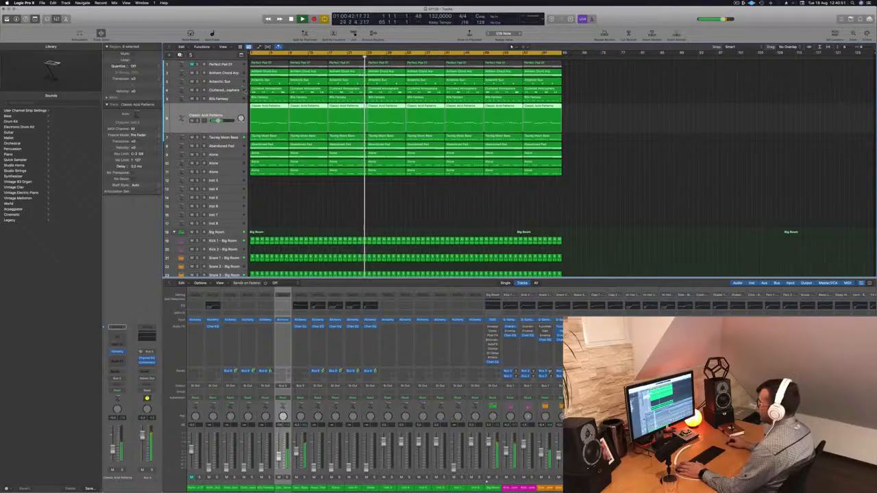
left_click_drag(231, 100, 222, 152)
left_click_drag(223, 72, 227, 147)
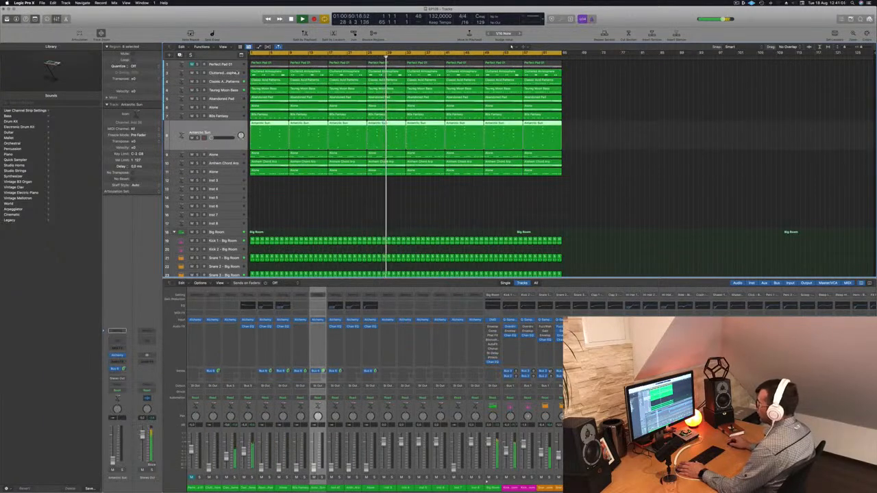
left_click_drag(221, 73, 237, 142)
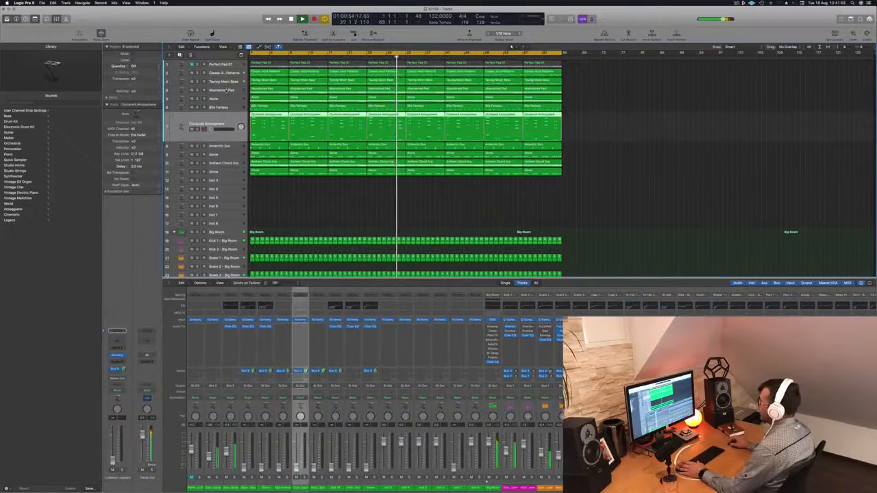
Try the Alone track directly below Abandoned Pad at a low volume.
left_click(226, 90)
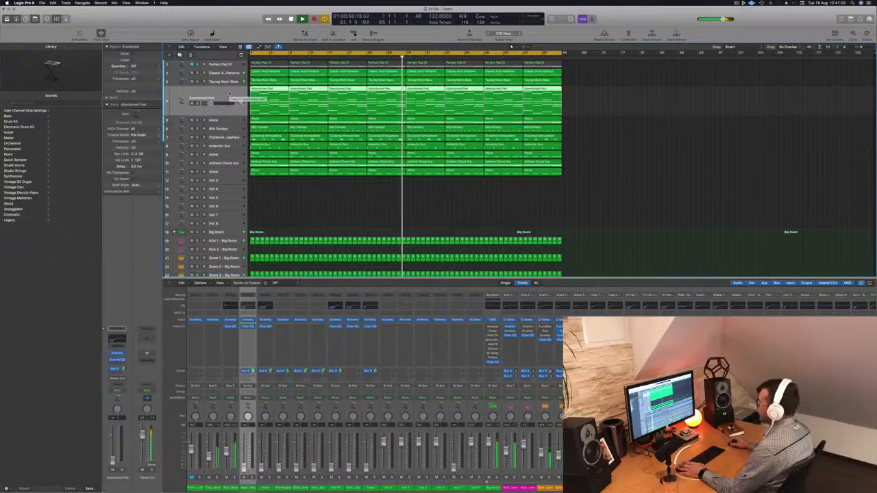
left_click(229, 119)
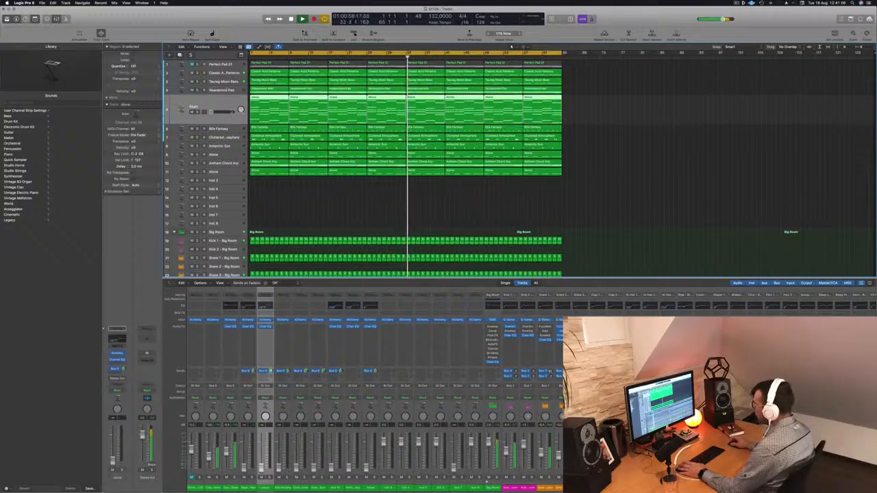
left_click_drag(211, 112, 215, 111)
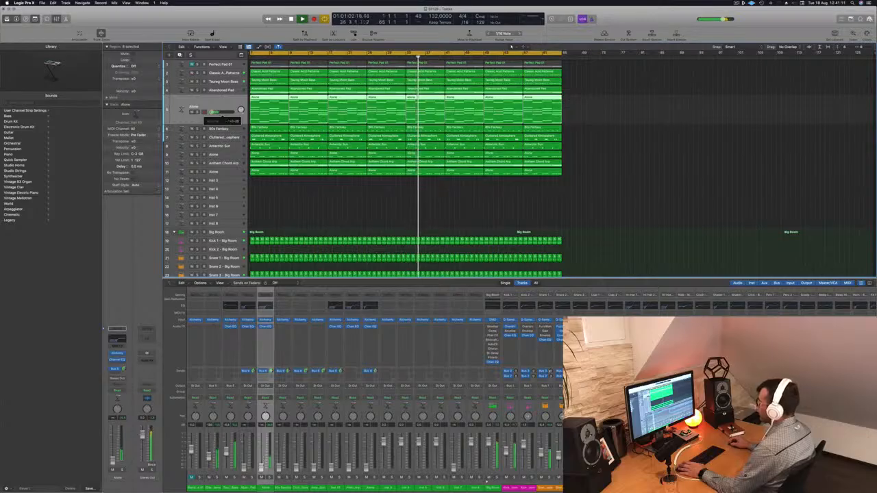
Raise the 80s Fantasy track's volume and move the track directly below Taureg Moon Bass.
key("Down")
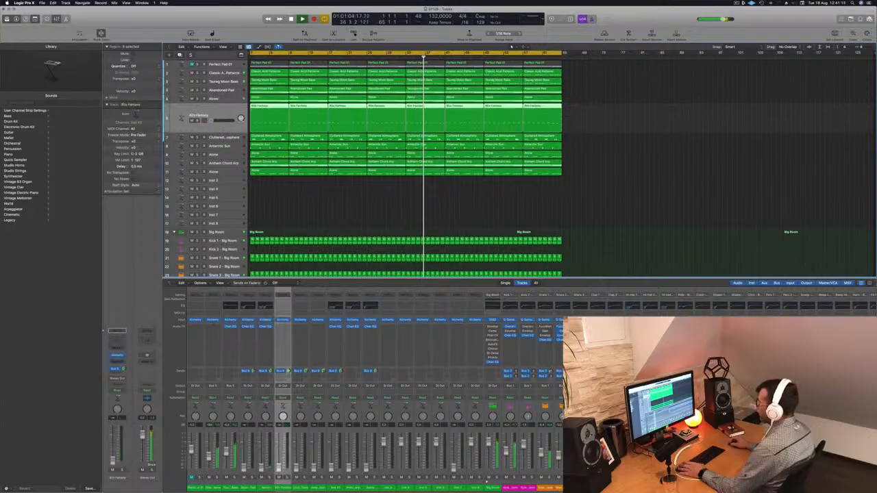
left_click_drag(212, 120, 214, 120)
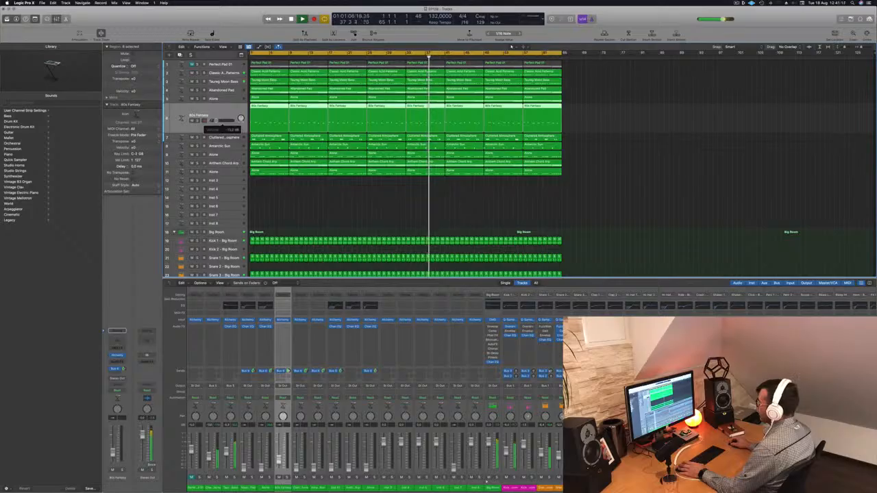
left_click_drag(229, 111, 230, 87)
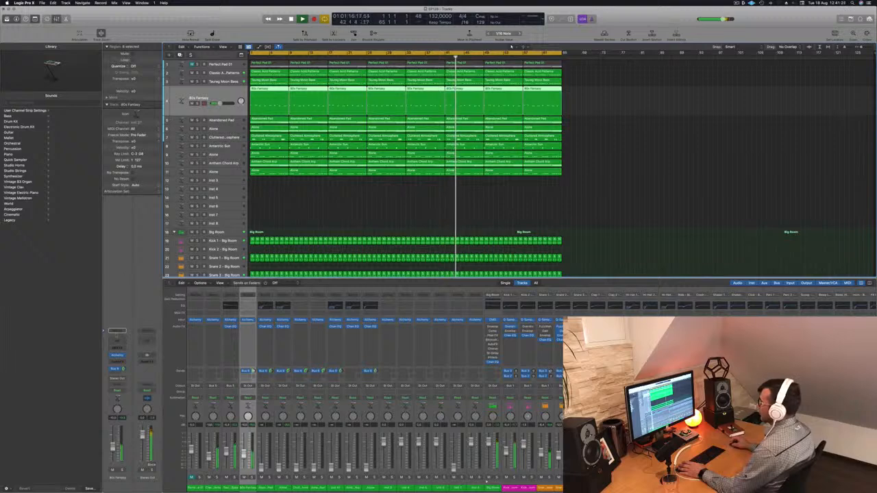
Add a Channel EQ to 80s Fantasy, enable its low cut and raise the cutoff past 200 Hz.
left_click(247, 305)
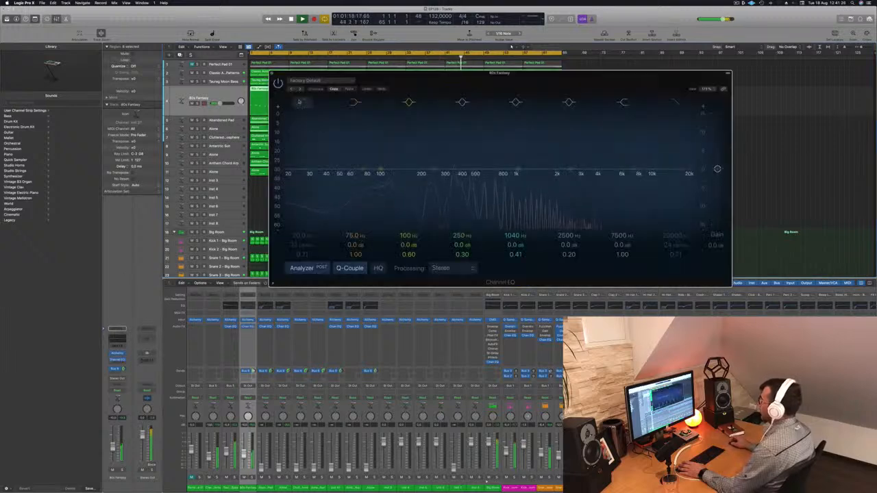
left_click(302, 102)
left_click_drag(298, 151, 470, 152)
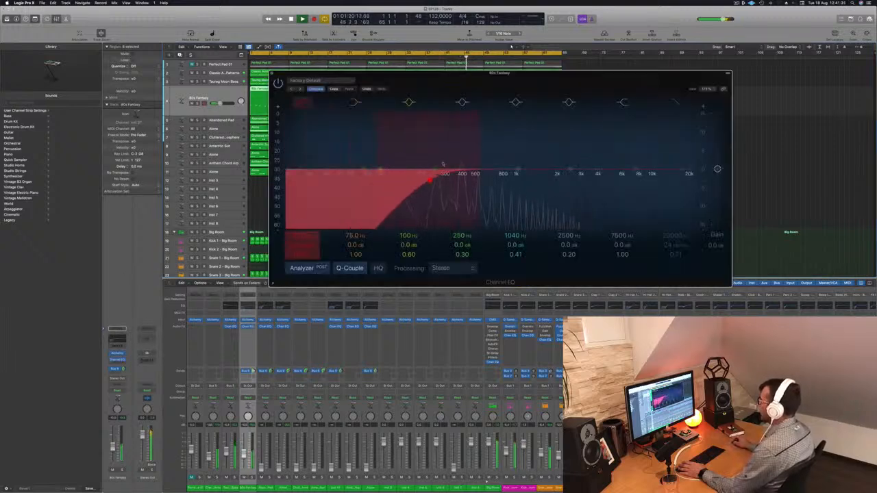
left_click(272, 73)
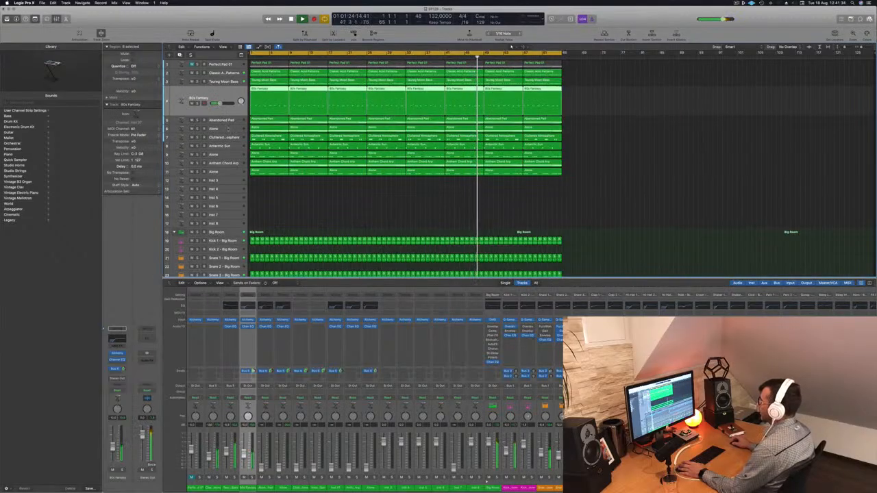
Try the Abandoned Pad and the Alone track below it at low volumes.
key("Down")
key("Down")
left_click_drag(213, 121, 213, 112)
key("Up")
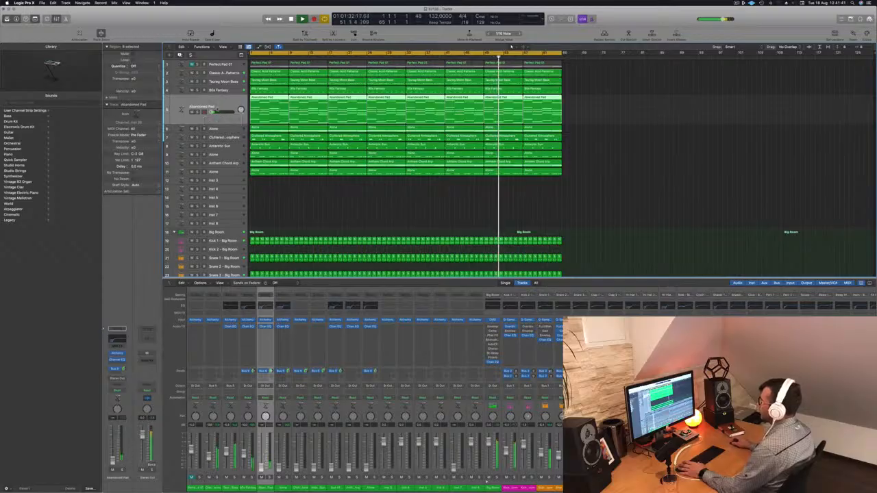
Move the Anthem Chord Arp track directly below 80s Fantasy and raise its volume.
key("Down")
key("Down")
key("Down")
key("Down")
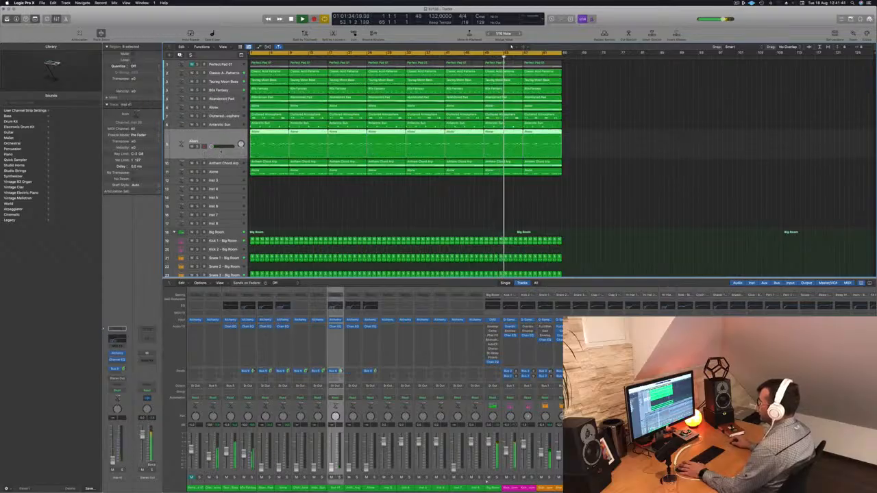
left_click_drag(213, 146, 226, 108)
left_click(227, 163)
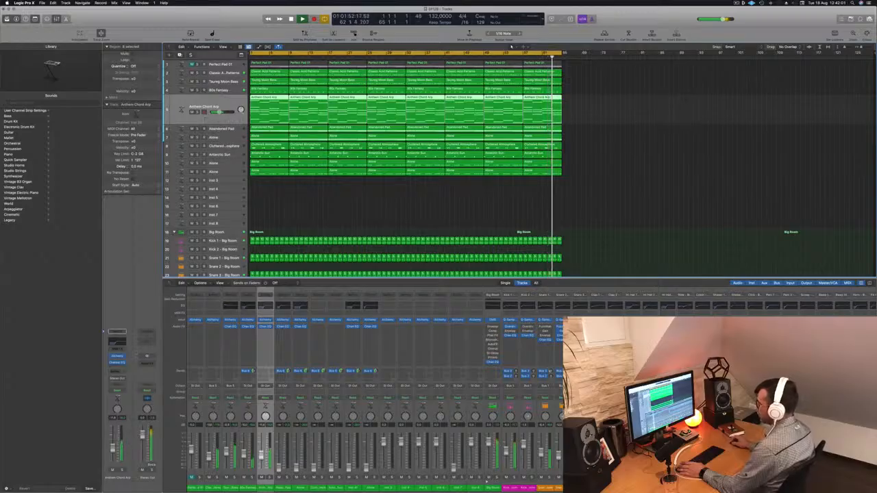
Insert a Compressor on Anthem Chord Arp and set its side chain to Sidechain Trigger - Big Room (Inst 33).
left_click(117, 367)
mouse_move(122, 387)
left_click(164, 387)
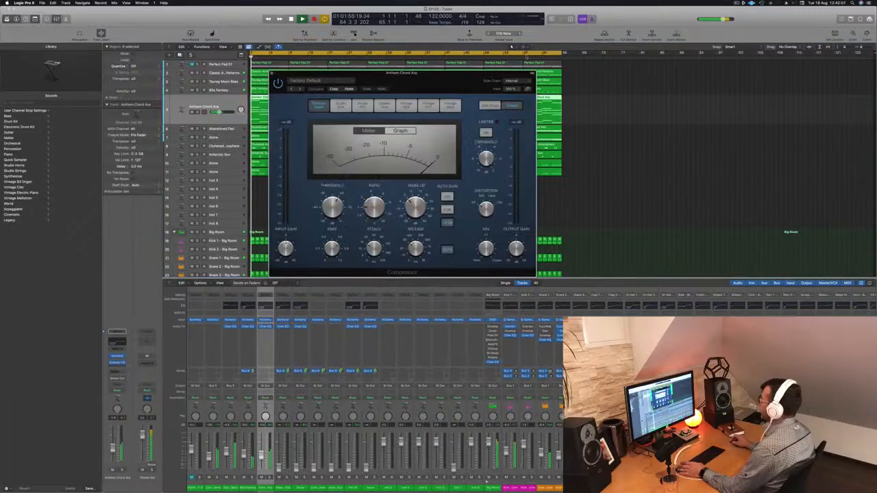
left_click(513, 82)
mouse_move(517, 99)
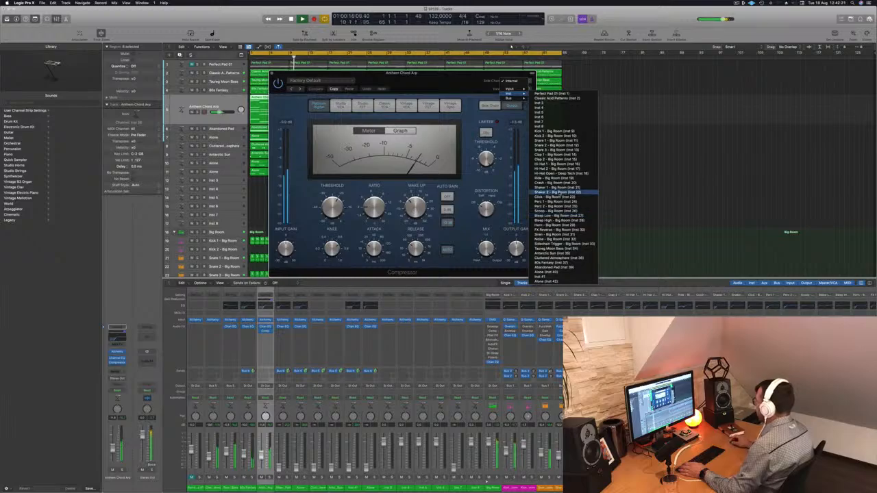
left_click(557, 244)
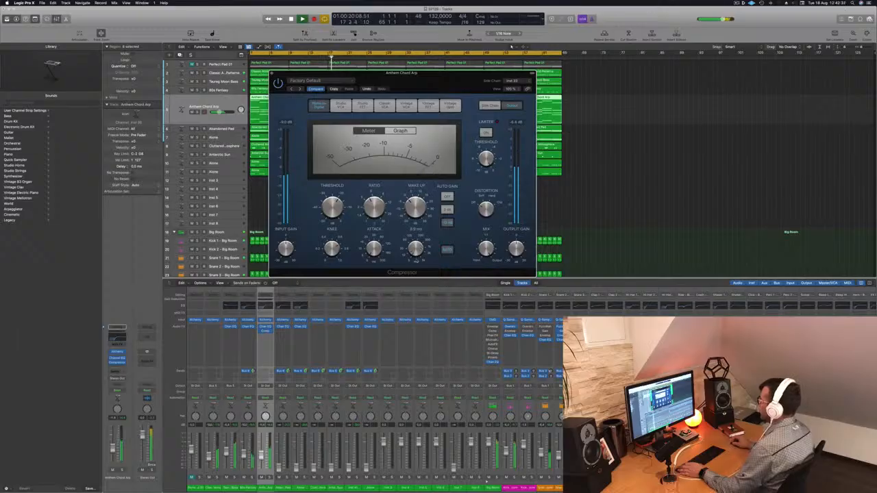
left_click(273, 73)
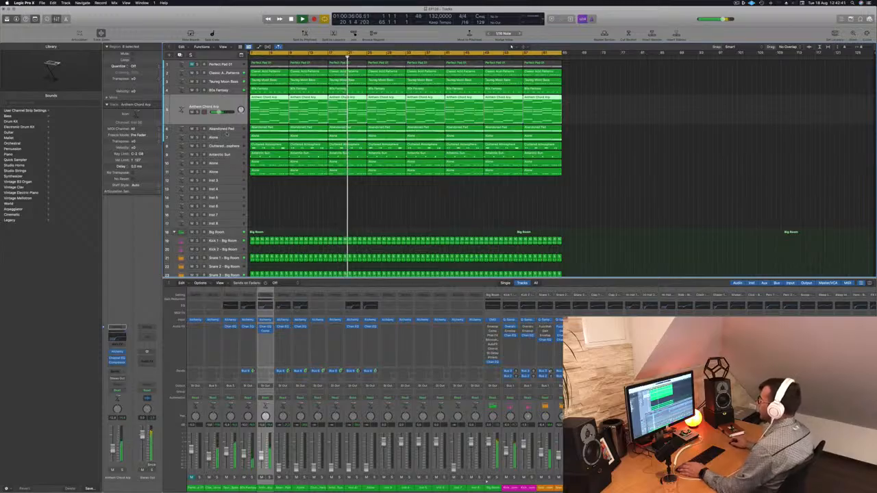
Move the Antarctic Sun track directly below Anthem Chord Arp and raise its volume.
left_click(223, 157)
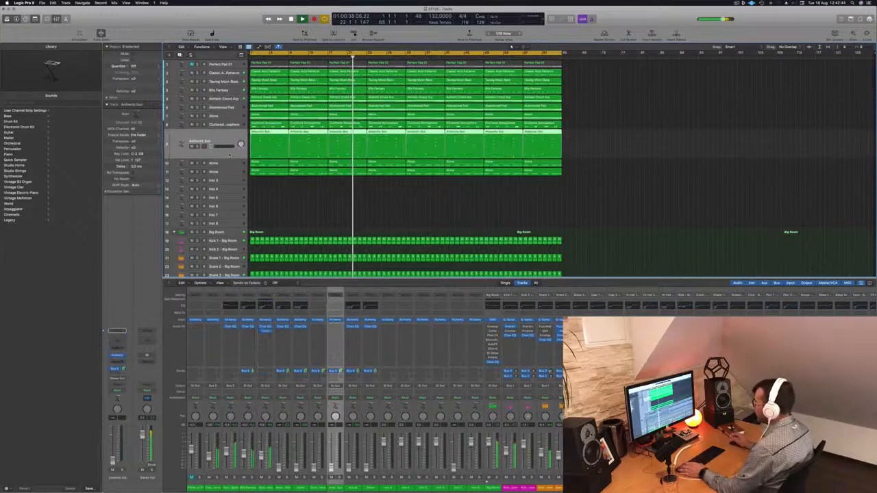
left_click_drag(234, 137, 236, 105)
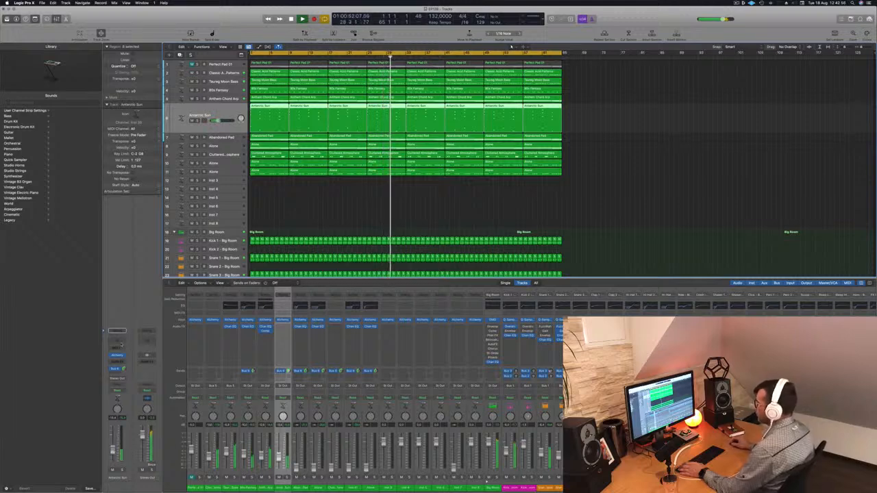
Add a Channel EQ to Antarctic Sun with an 18 dB/Oct low cut at 132 Hz, and fine-tune the track's volume.
left_click(283, 305)
left_click(303, 104)
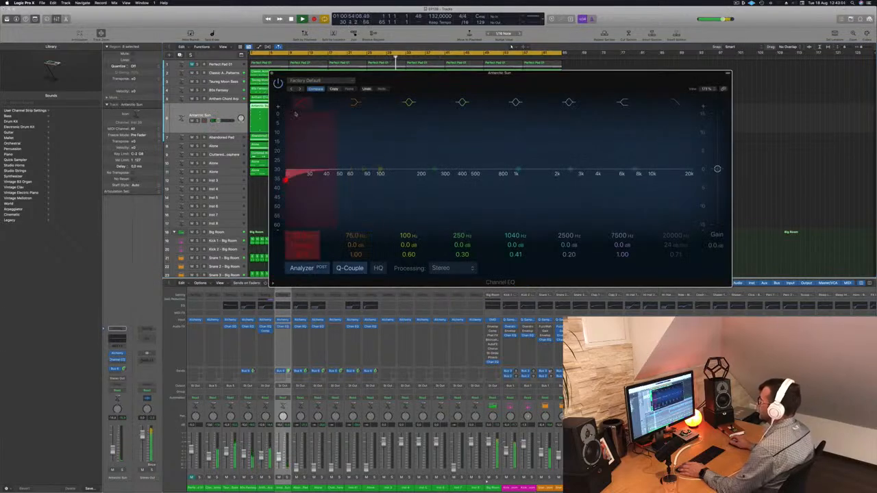
left_click_drag(294, 236, 294, 198)
left_click_drag(346, 180, 396, 179)
left_click_drag(113, 449, 113, 450)
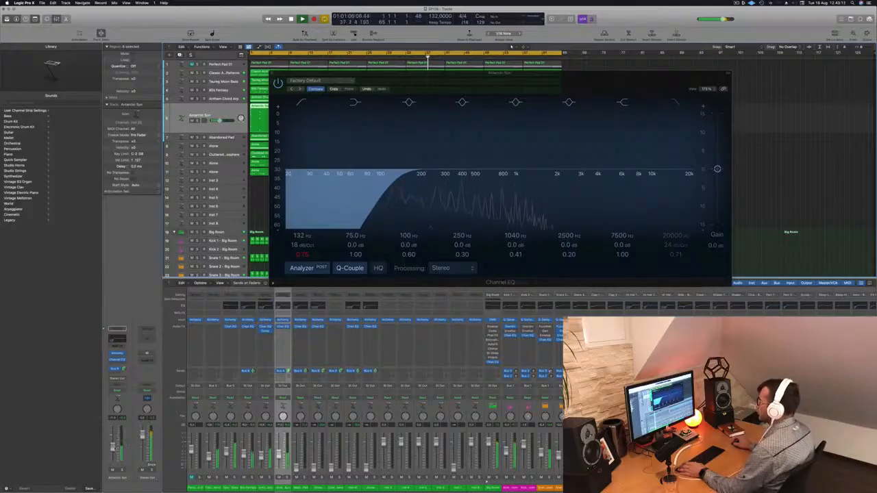
key("super+w")
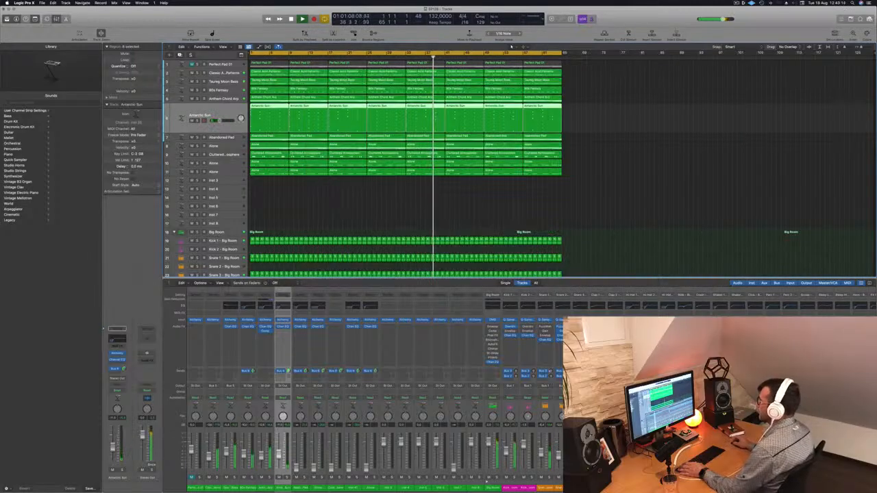
Move the Cluttered Atmosphere track directly below Antarctic Sun and raise its volume.
left_click(232, 155)
mouse_move(231, 134)
left_mouse_down()
mouse_move(233, 108)
mouse_move(216, 129)
left_mouse_up()
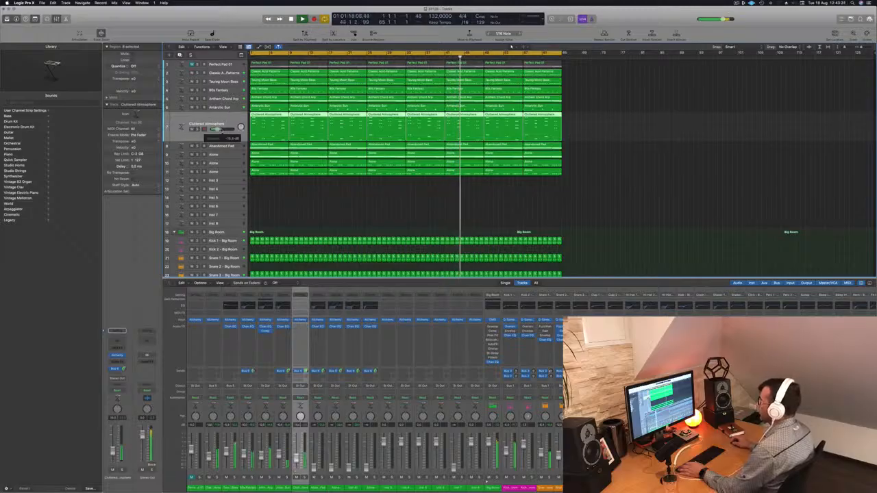
Add a Channel EQ to Cluttered Atmosphere with a 24 dB/Oct low cut at 180 Hz.
key("ctrl+e")
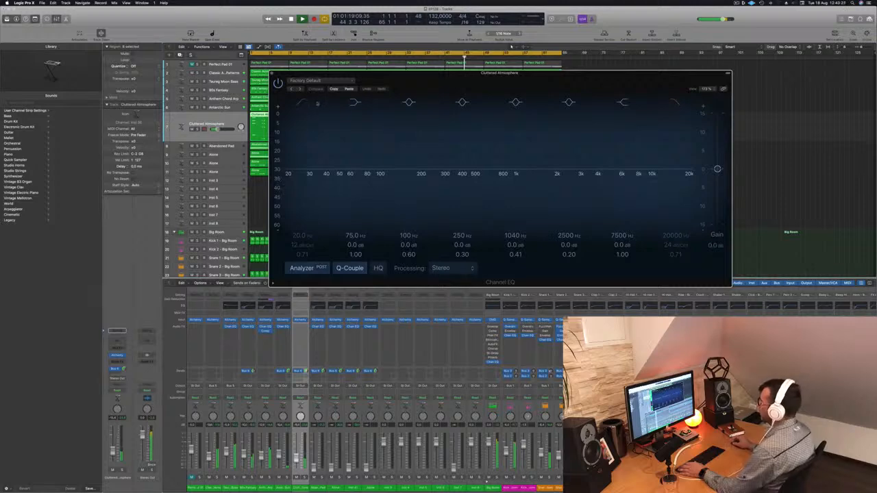
left_click(300, 103)
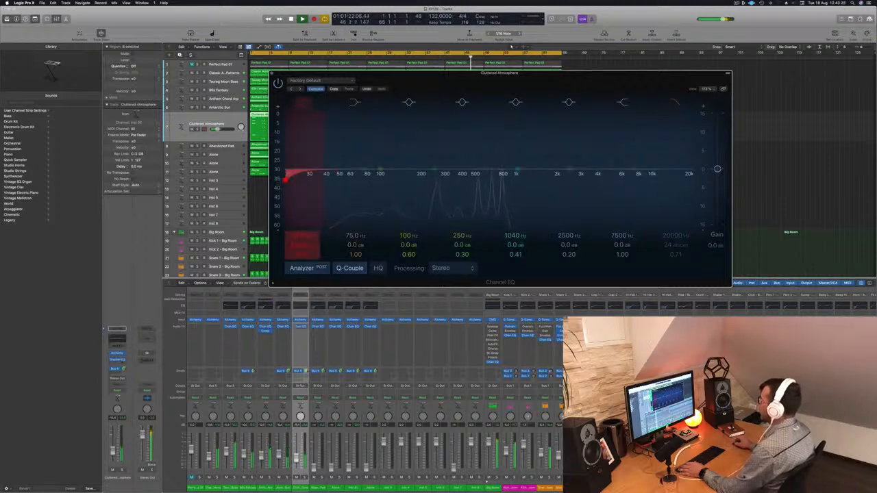
left_click_drag(286, 179, 415, 179)
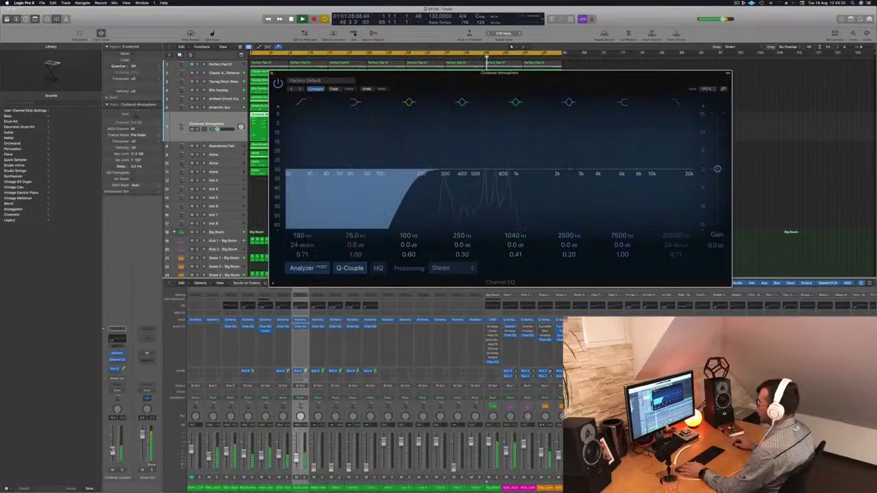
left_click(272, 73)
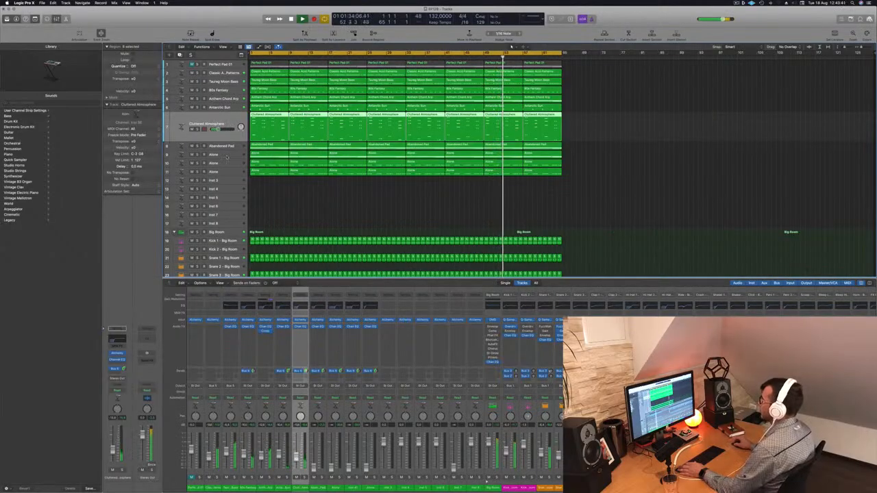
Raise the volume of the Abandoned Pad track until it sits with the drums.
left_click(231, 147)
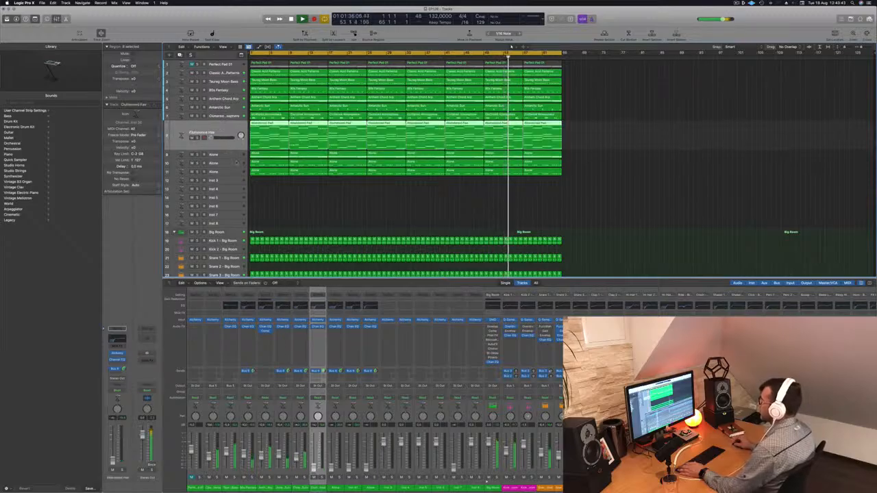
key("Down")
key("Down")
key("Down")
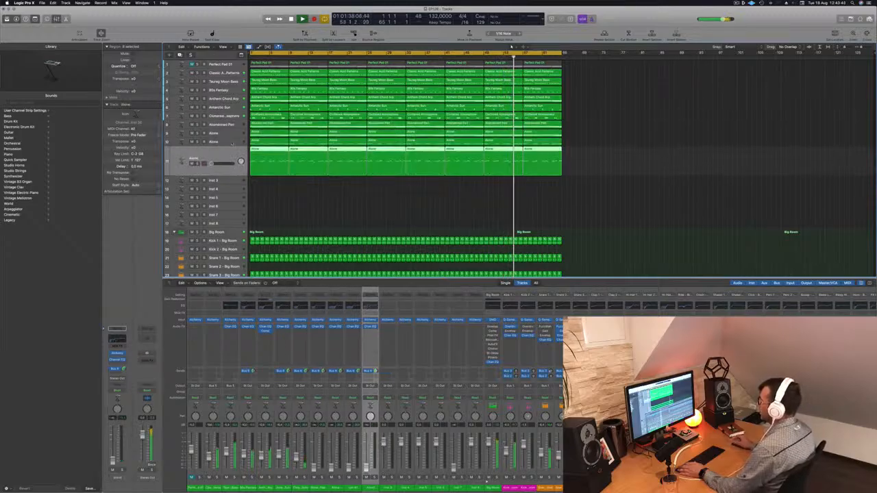
key("Up")
key("Up")
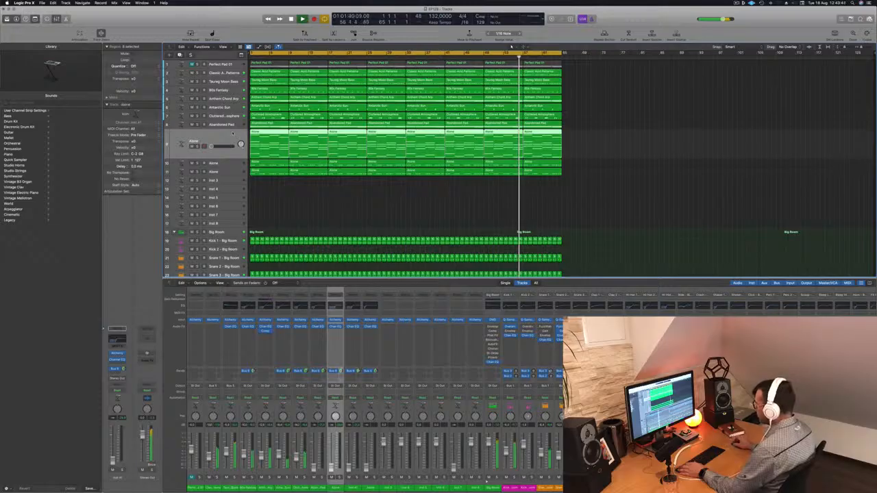
key("Up")
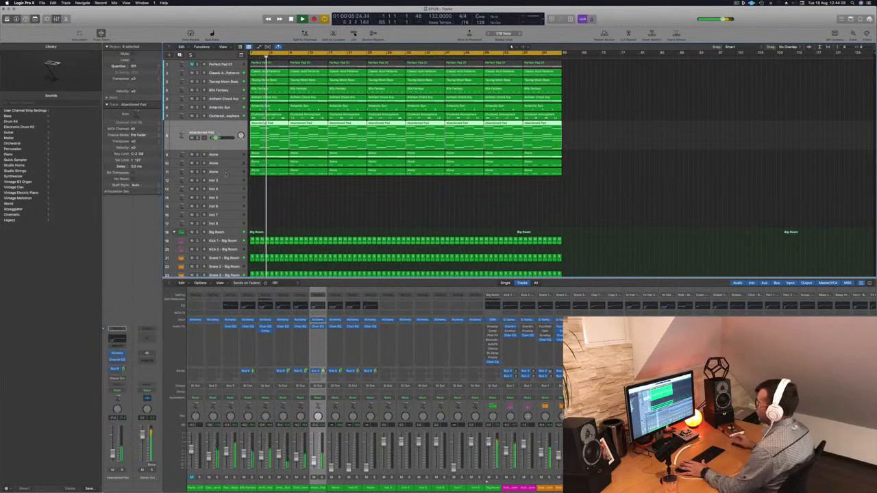
Raise the volume of the Alone track on track 11 and move its Channel EQ low cut to 480 Hz.
key("Down")
key("Down")
key("Down")
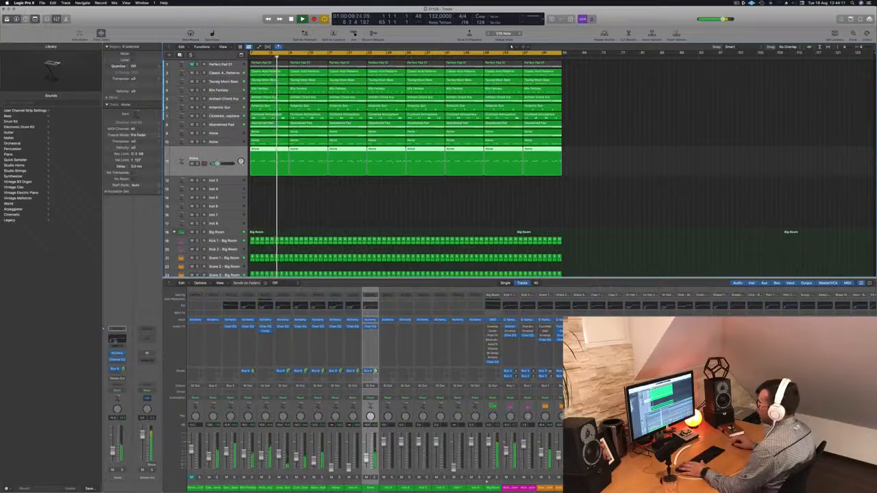
left_click(117, 340)
left_click_drag(345, 176, 478, 174)
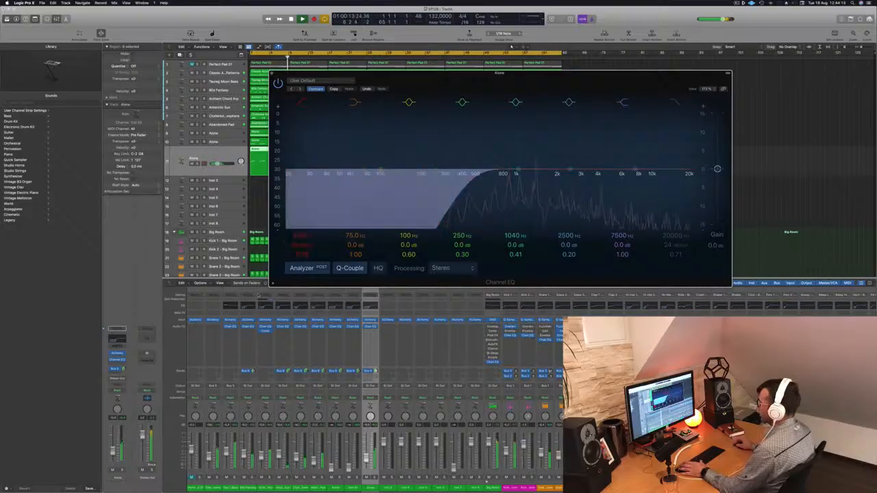
left_click(112, 450)
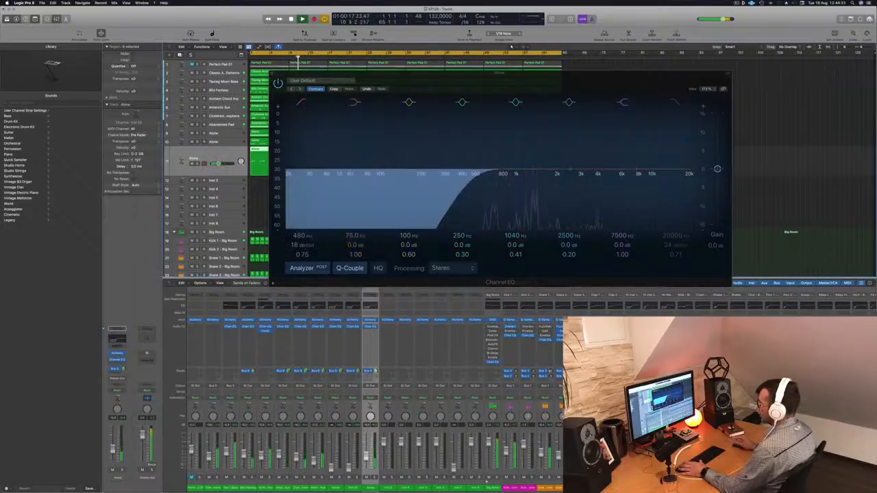
Add a Bus 7 send to the Alone track on track 11 and insert a Stereo Delay on the Bus 7 aux channel.
left_click(115, 369)
mouse_move(117, 381)
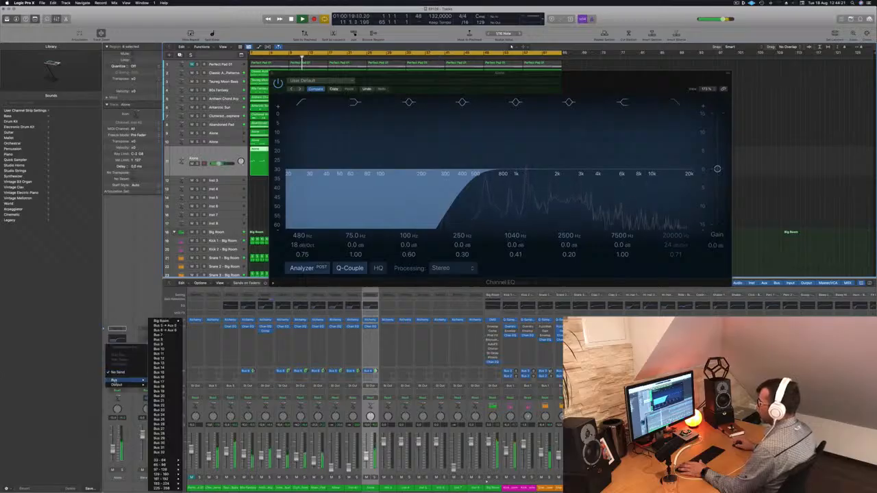
left_click(160, 335)
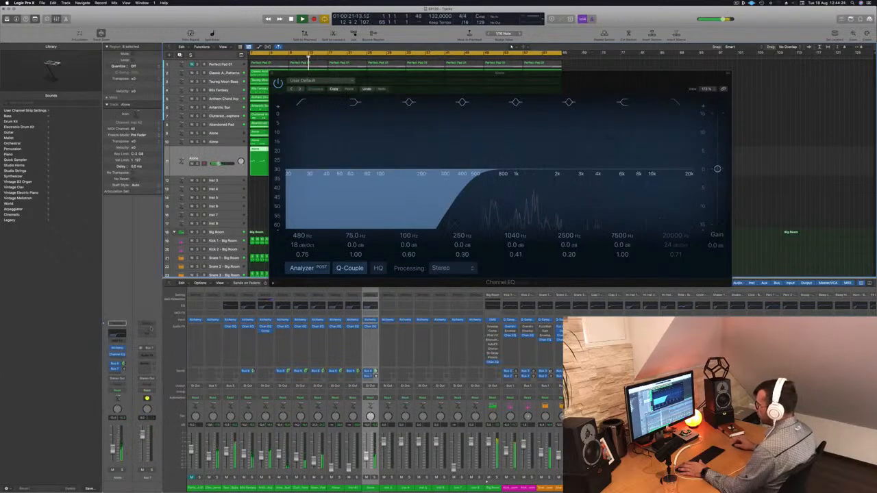
left_click(148, 354)
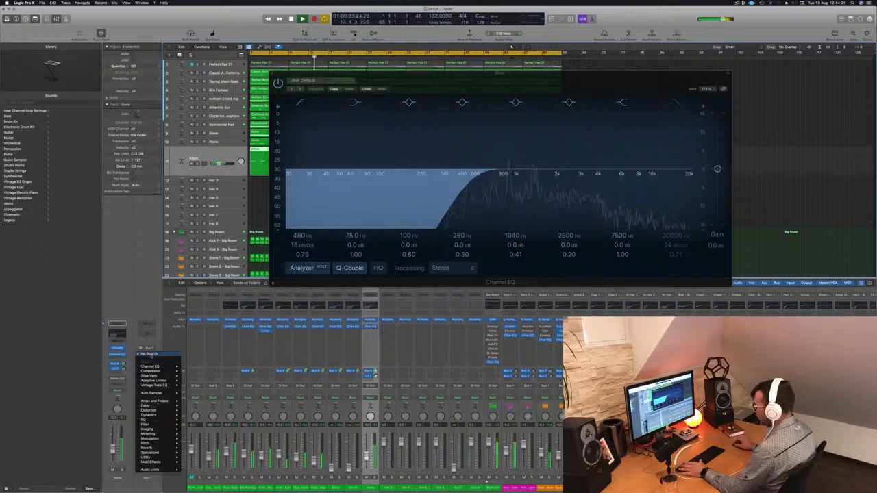
mouse_move(168, 405)
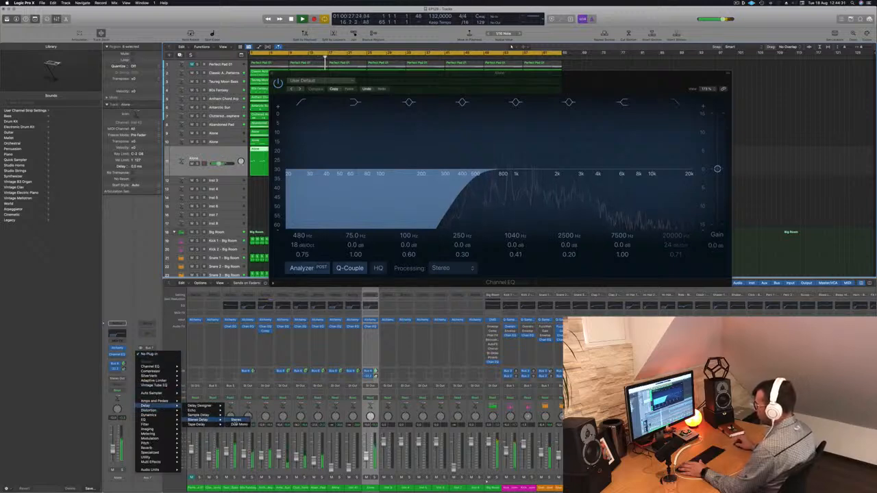
left_click(238, 420)
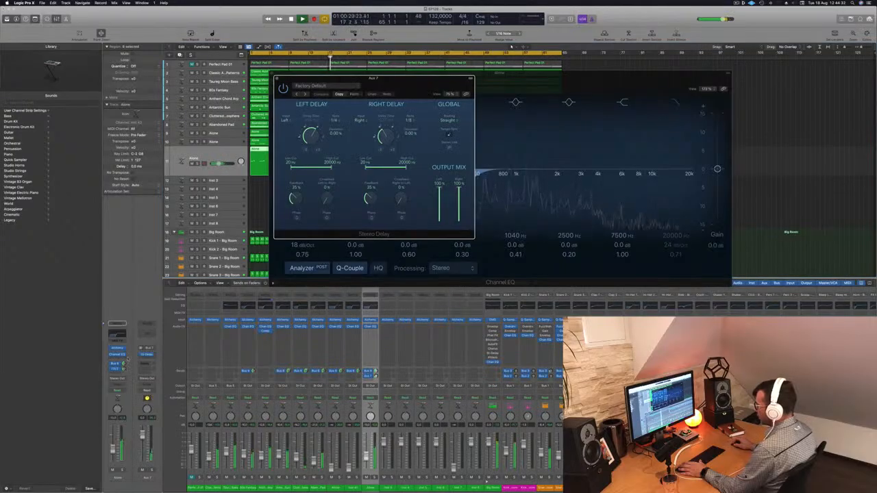
Raise the Bus 7 send level on the Alone track on track 11 and close the delay and EQ windows.
left_click_drag(124, 369, 125, 370)
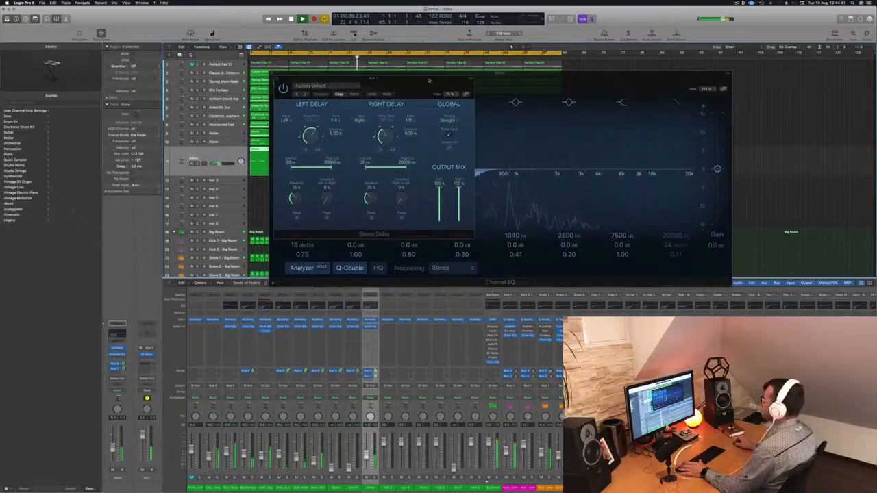
left_click_drag(432, 79, 463, 101)
left_click(309, 101)
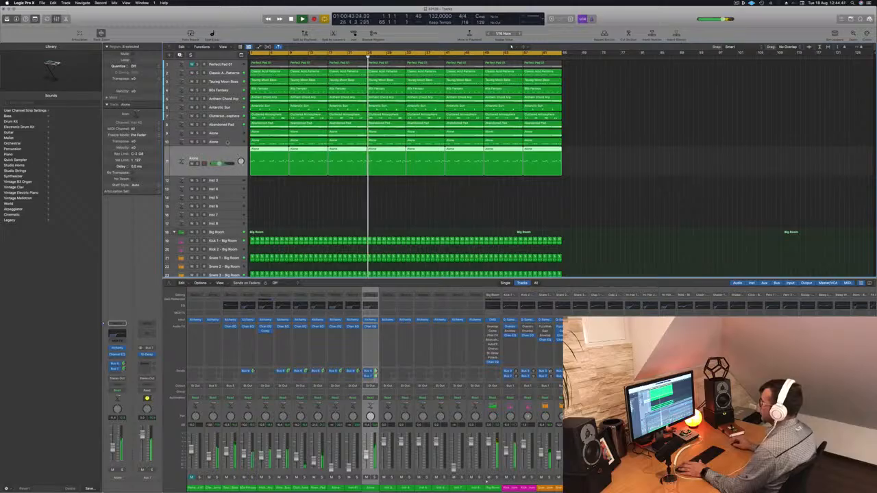
Raise the volume of the Alone track on track 10, checking it briefly in solo.
key("Up")
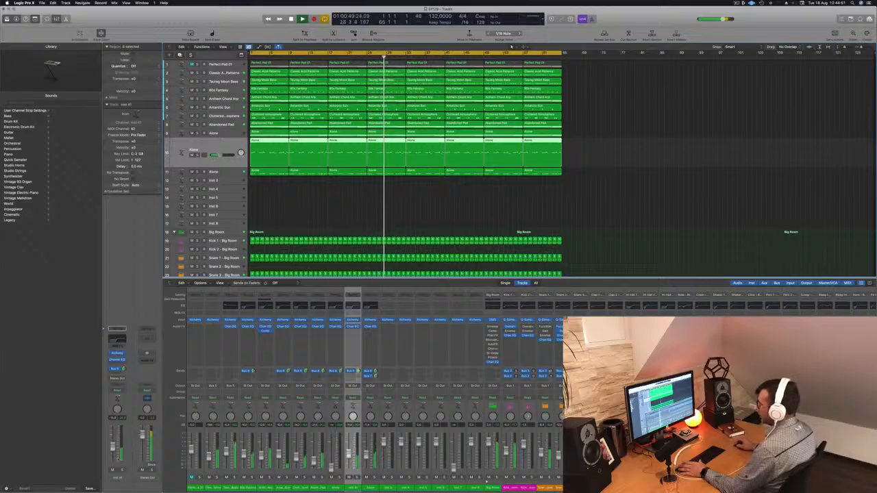
key("s")
key("s")
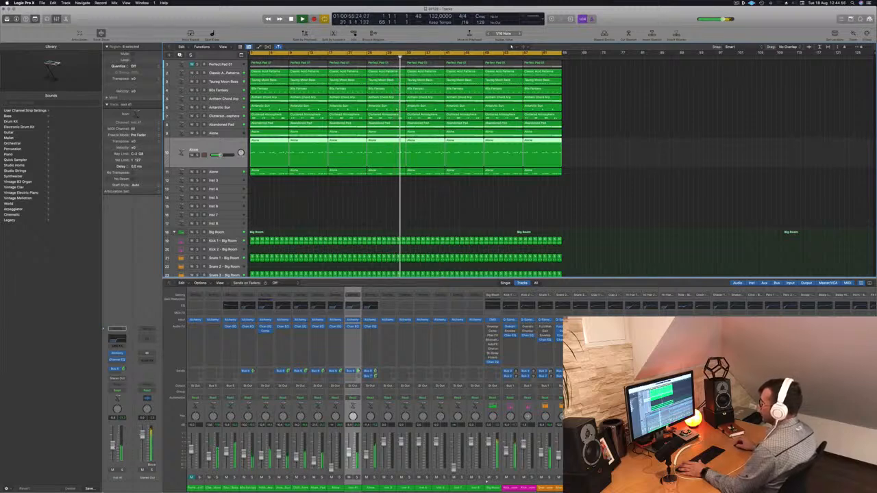
Select the Alone track directly below Abandoned Pad.
key("Up")
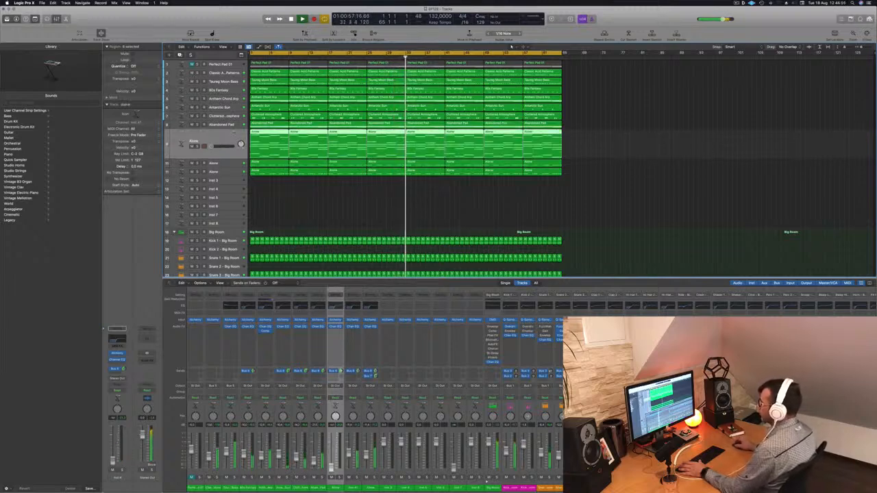